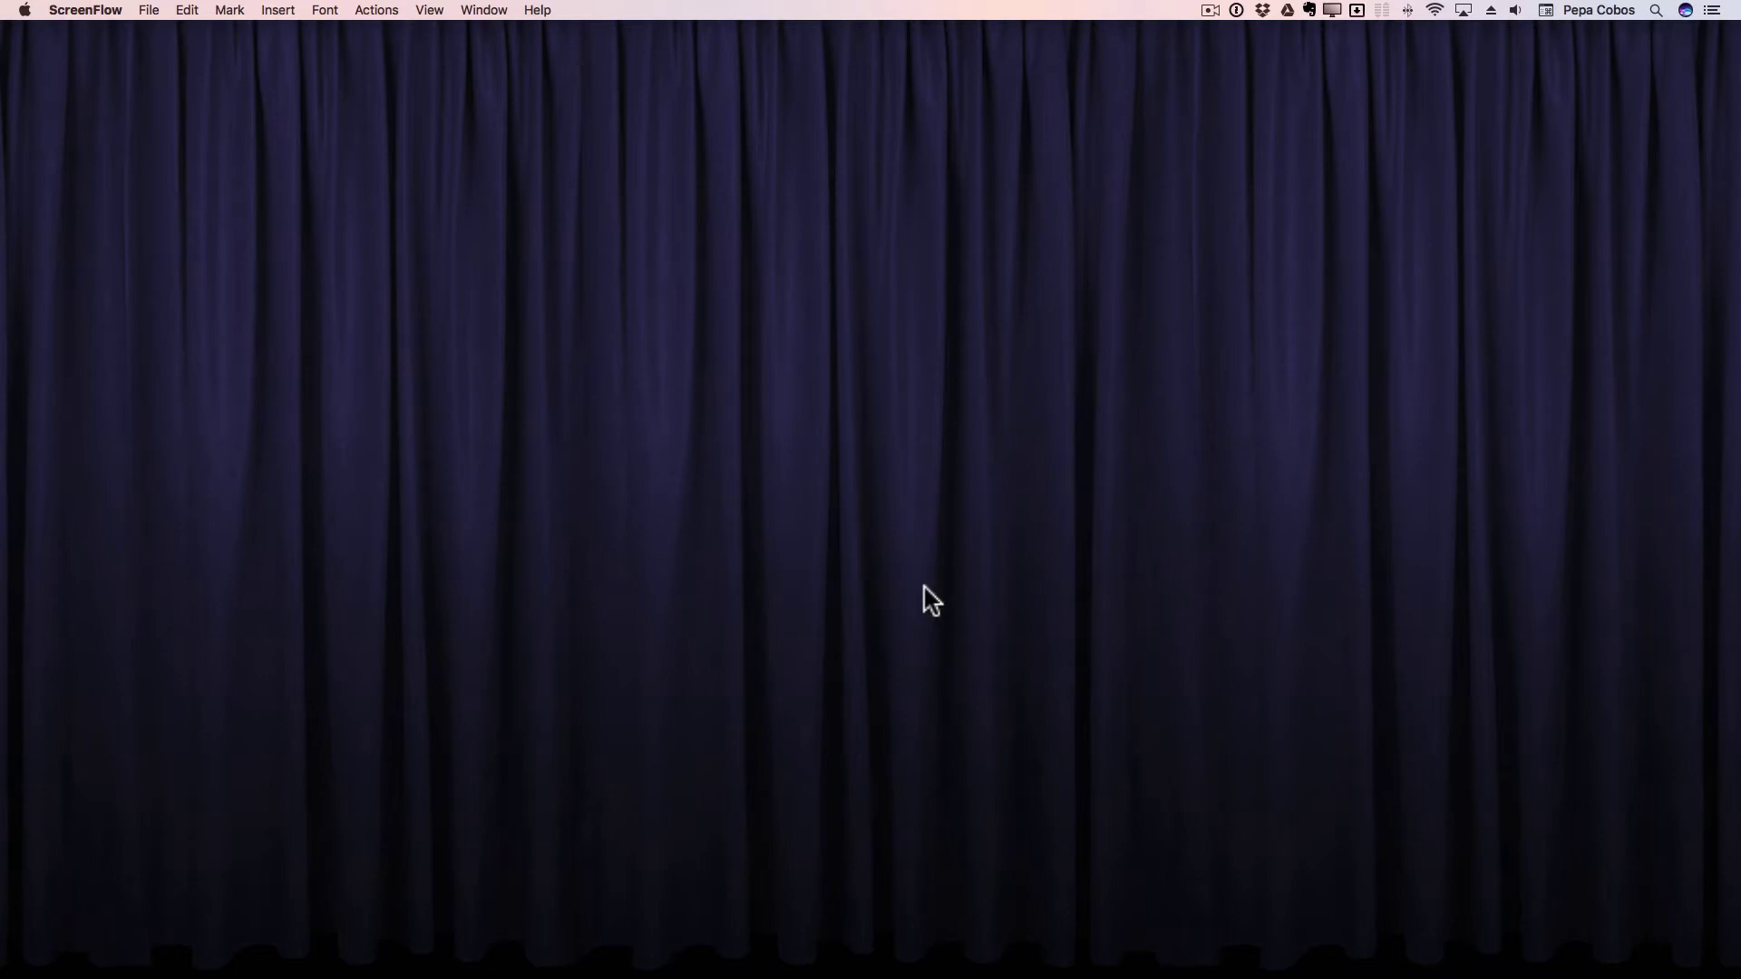
Search Spotlight for 'number' and launch the Numbers app.
{"action": "left_click", "coordinate": [1654, 10]}
{"action": "type", "text": "numb"}
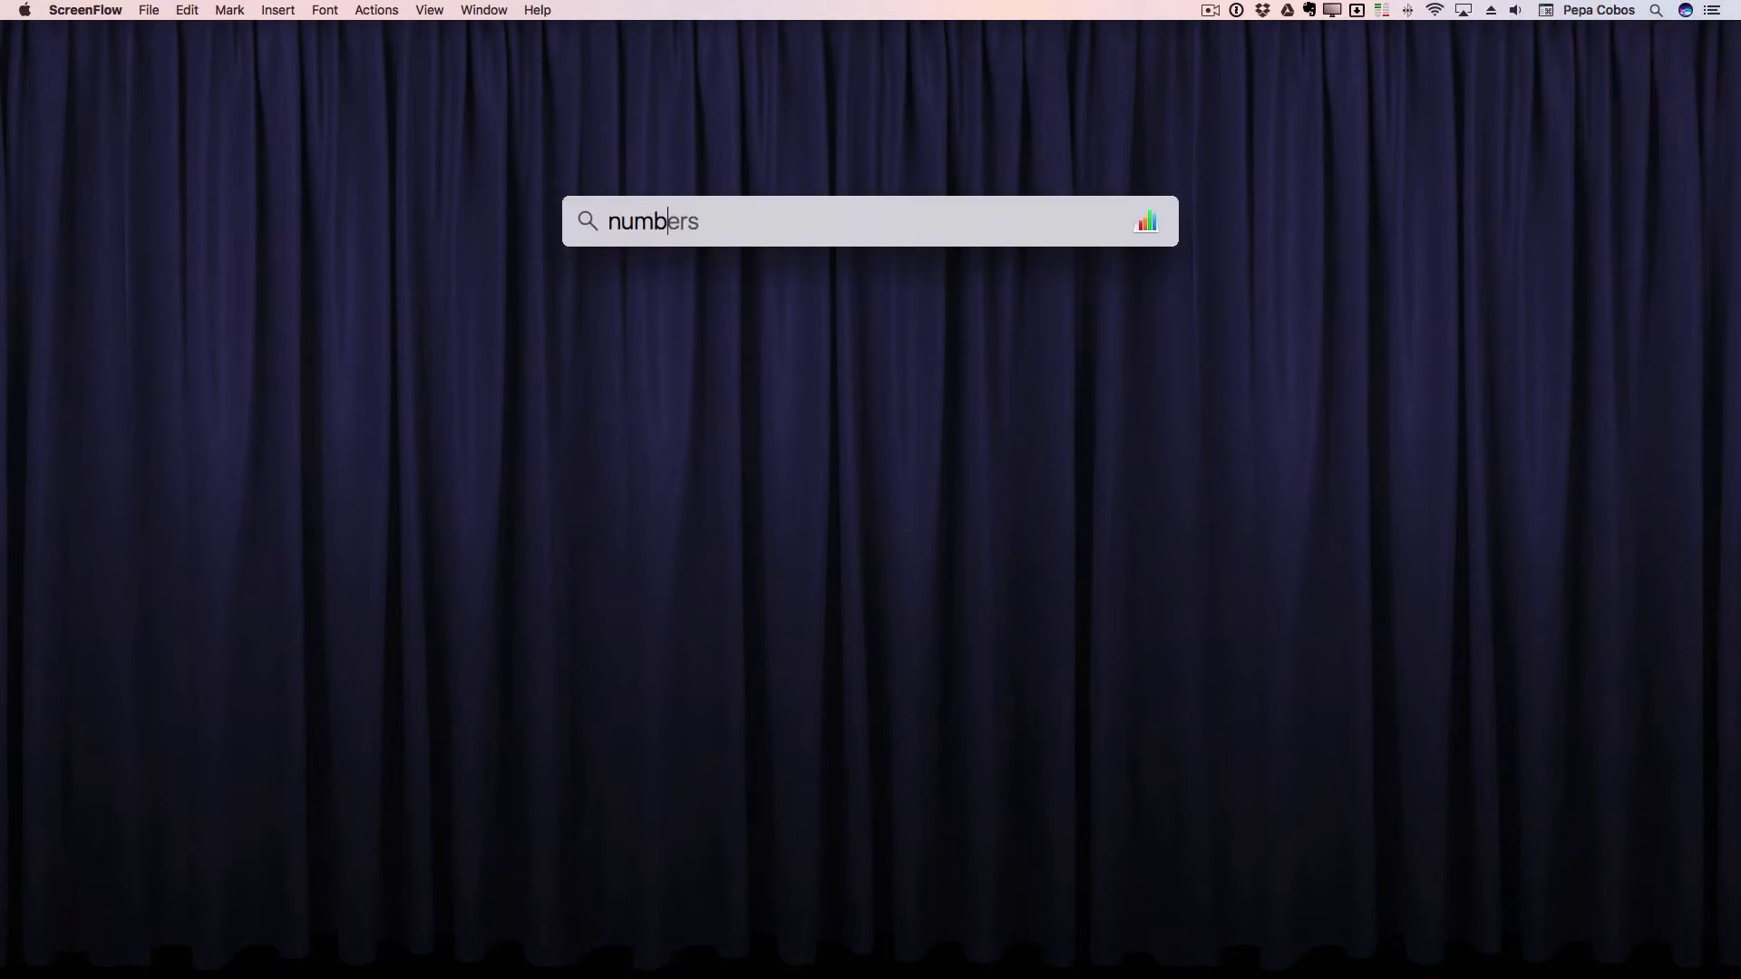
{"action": "type", "text": "er"}
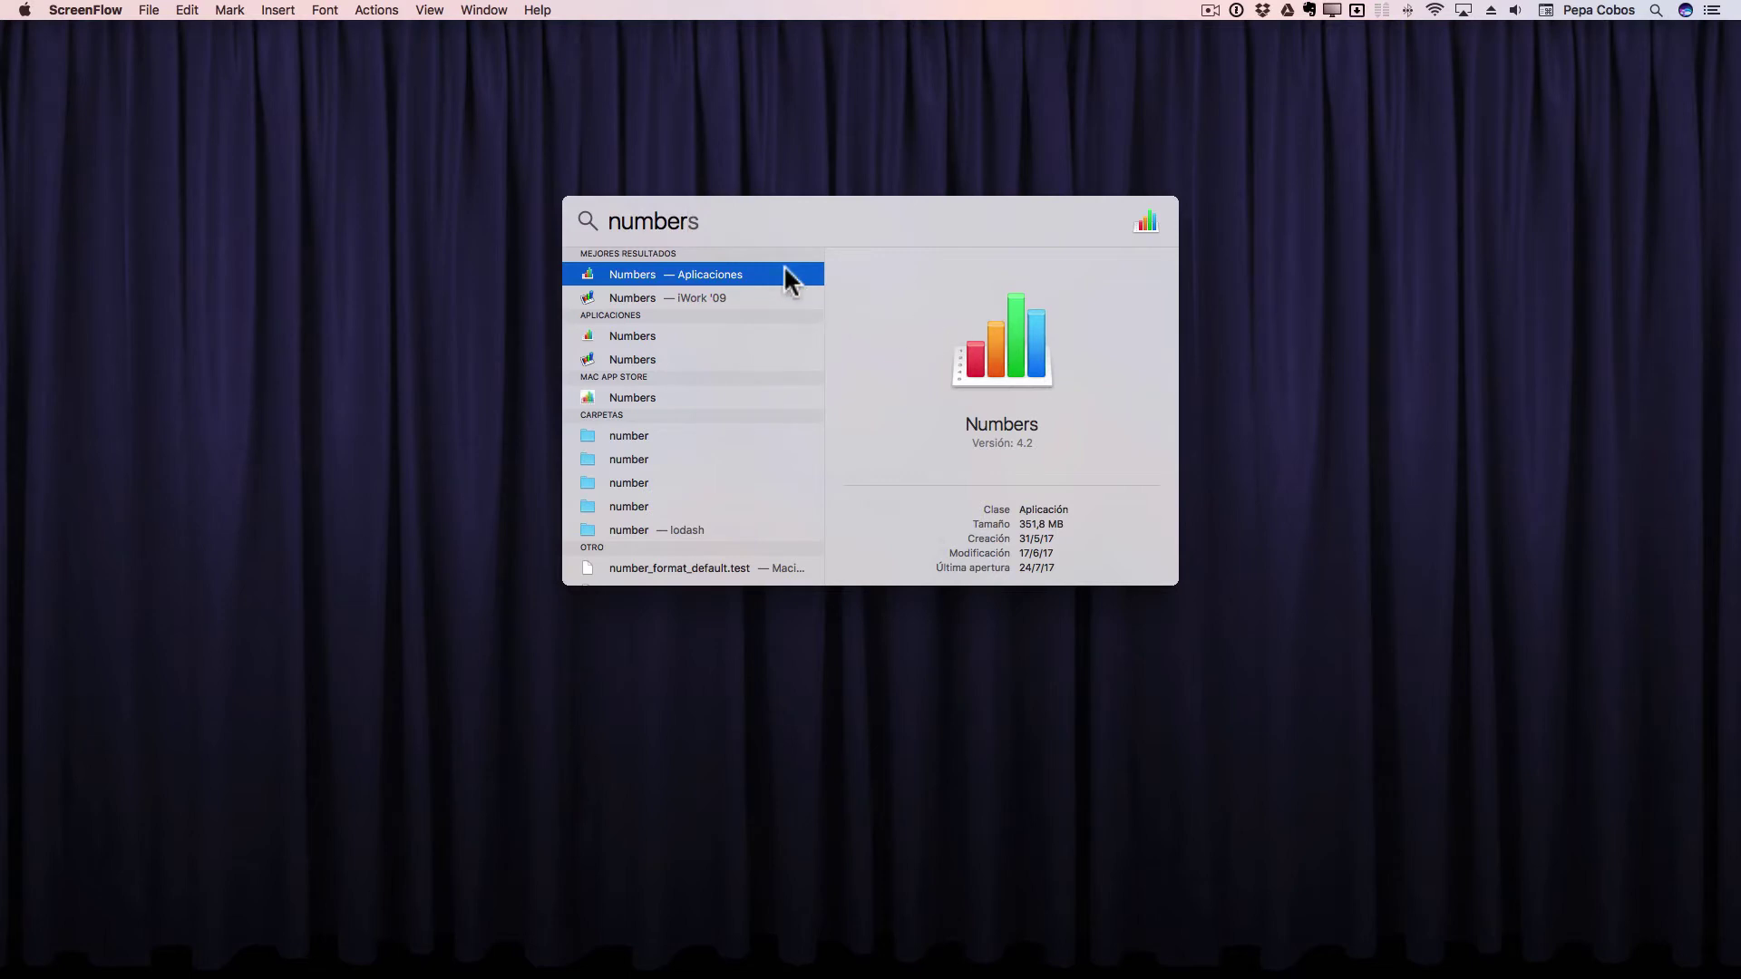
{"action": "left_click", "coordinate": [785, 272]}
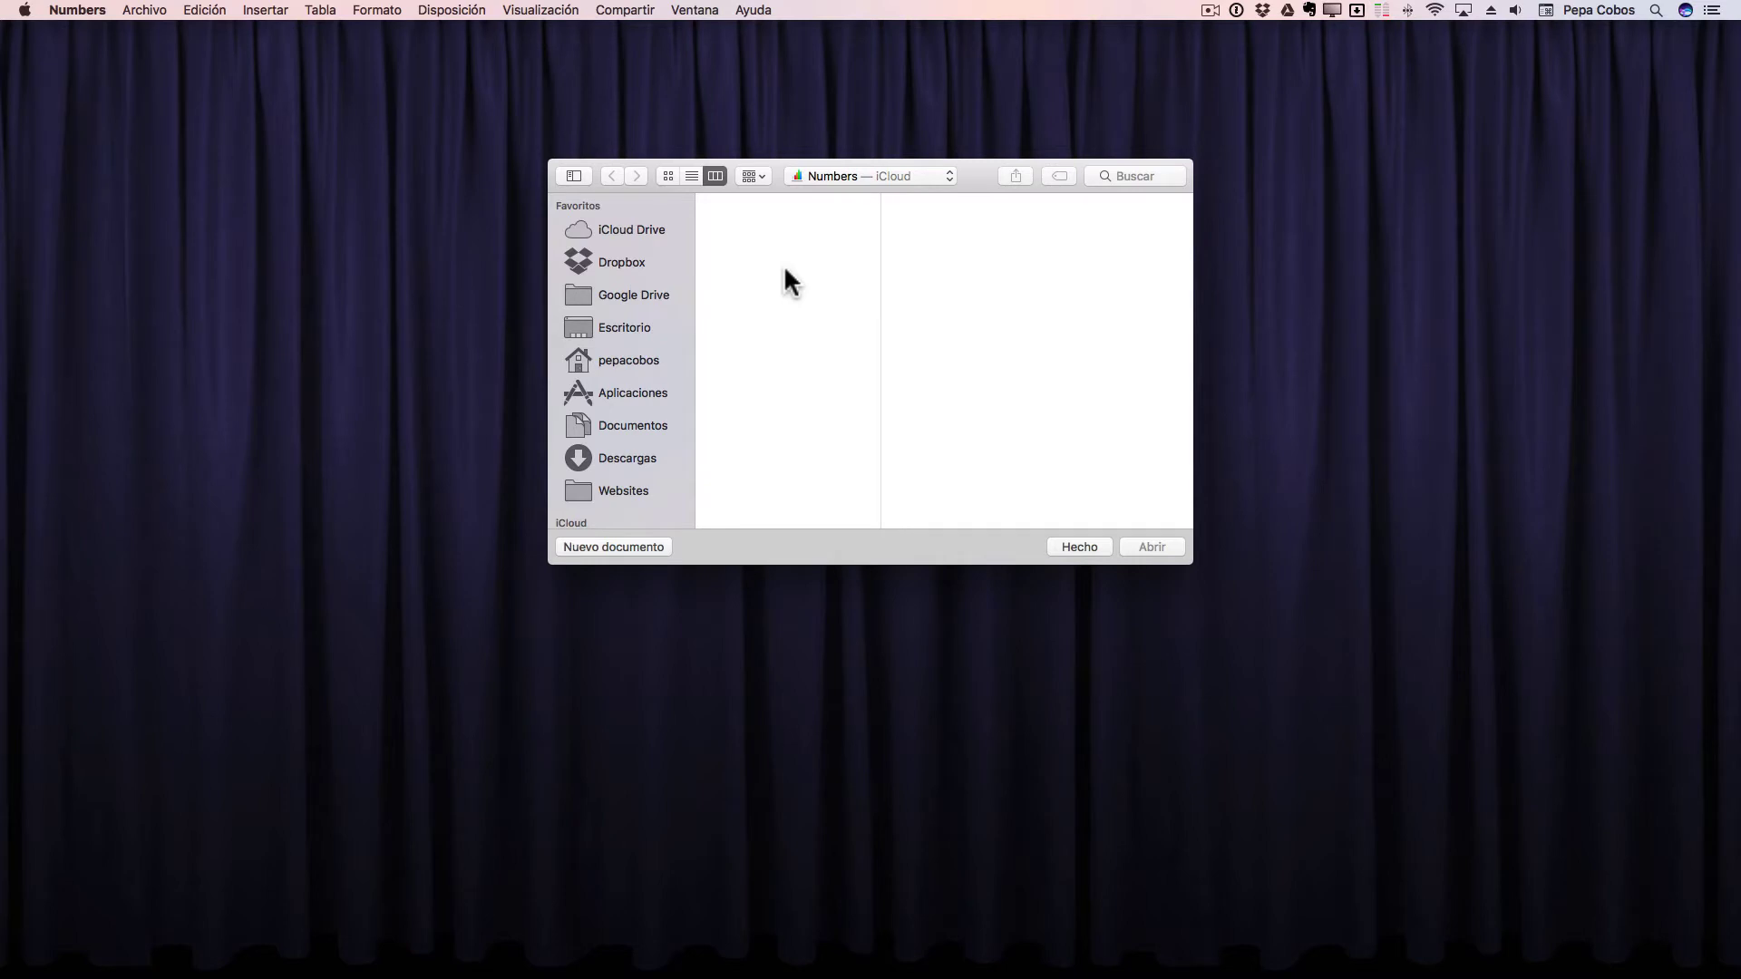
Start a new document and browse the templates back up to 'En blanco'.
{"action": "left_click", "coordinate": [616, 548]}
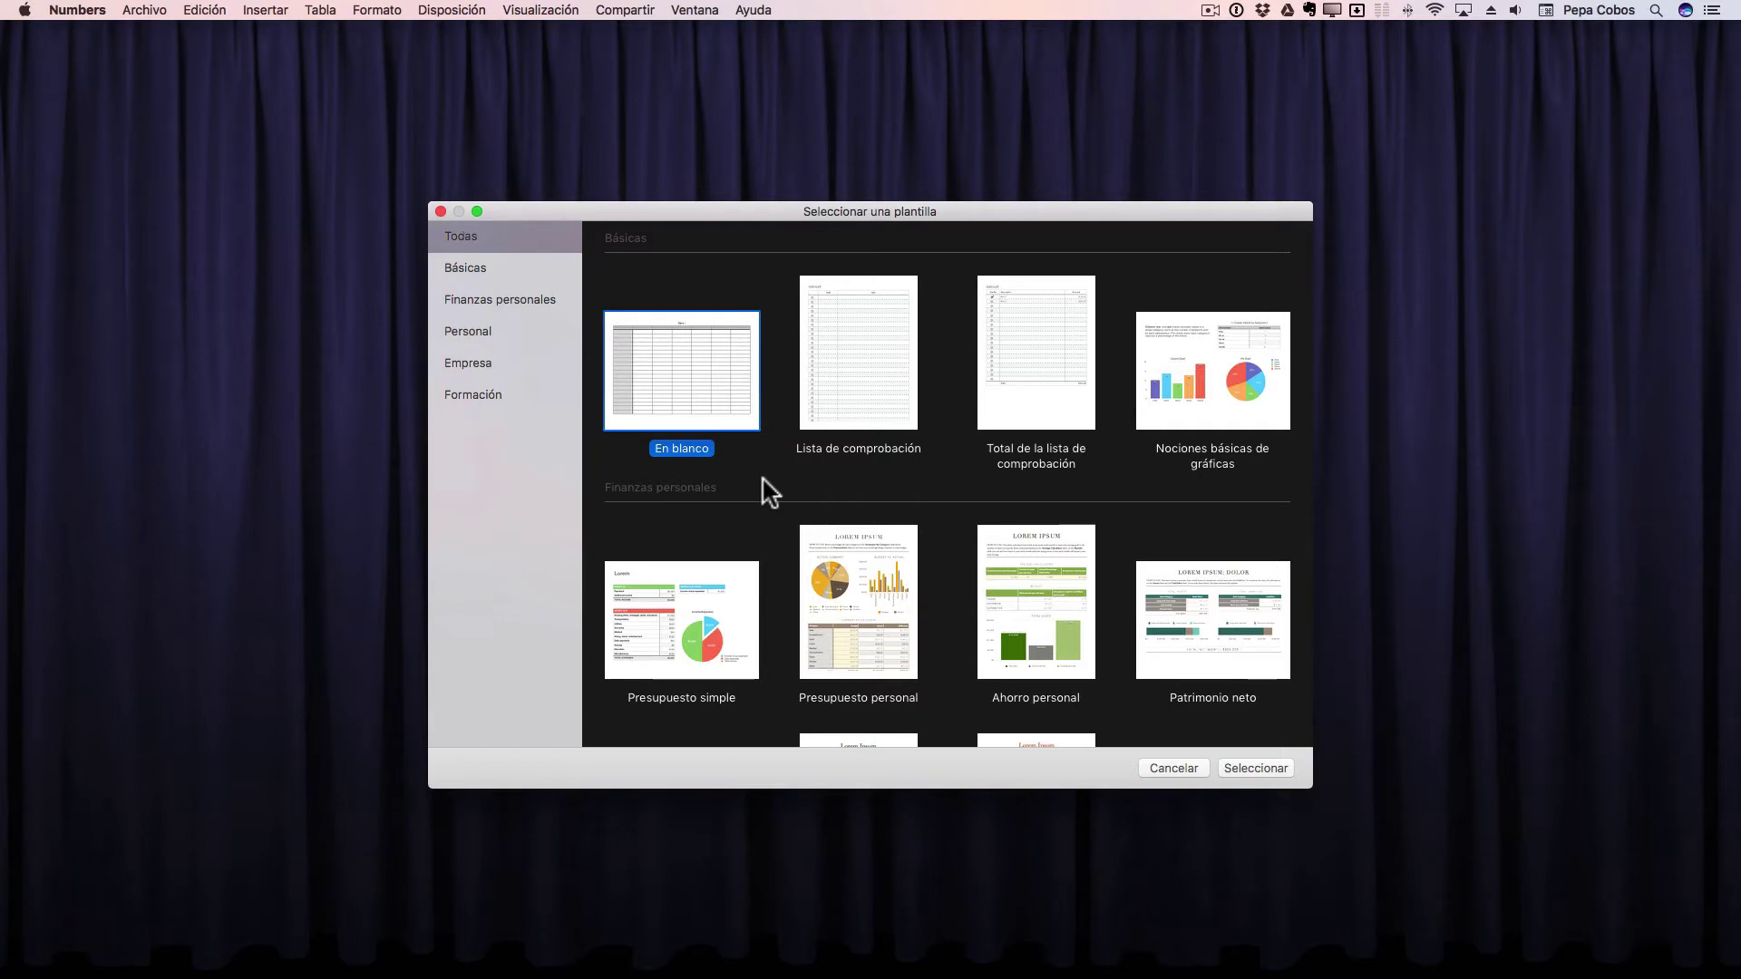
{"action": "scroll", "coordinate": [952, 602], "scroll_direction": "down", "scroll_amount": 5}
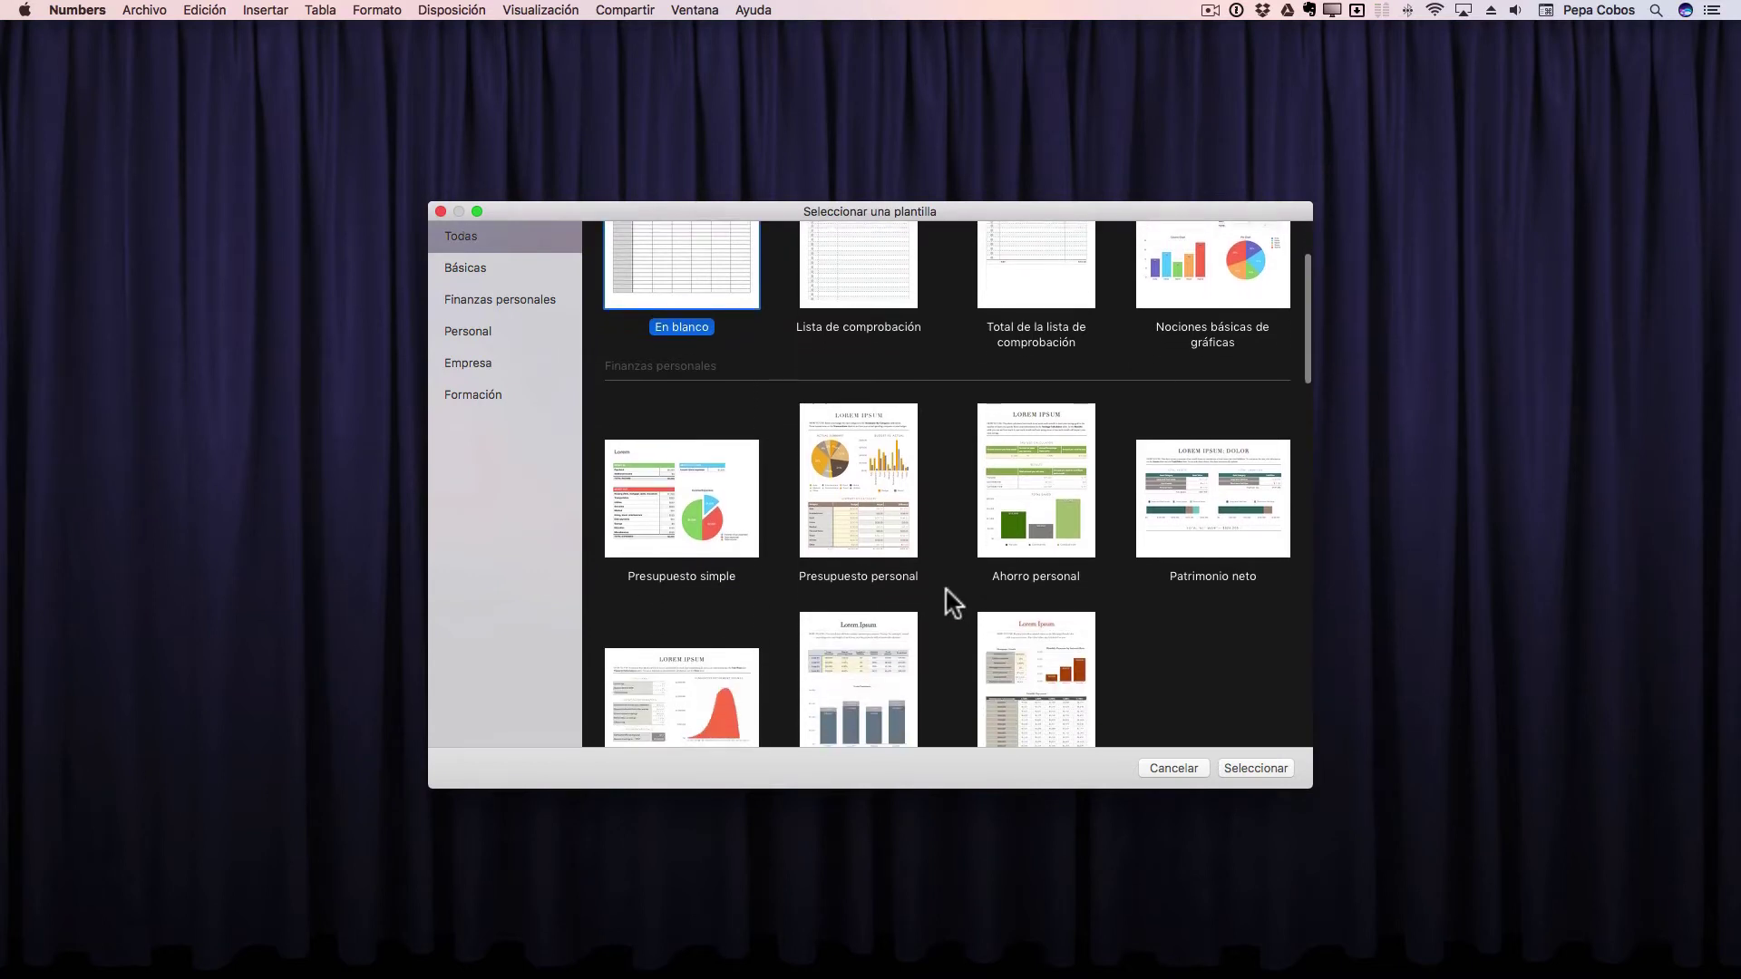
{"action": "scroll", "coordinate": [952, 602], "scroll_direction": "down", "scroll_amount": 1}
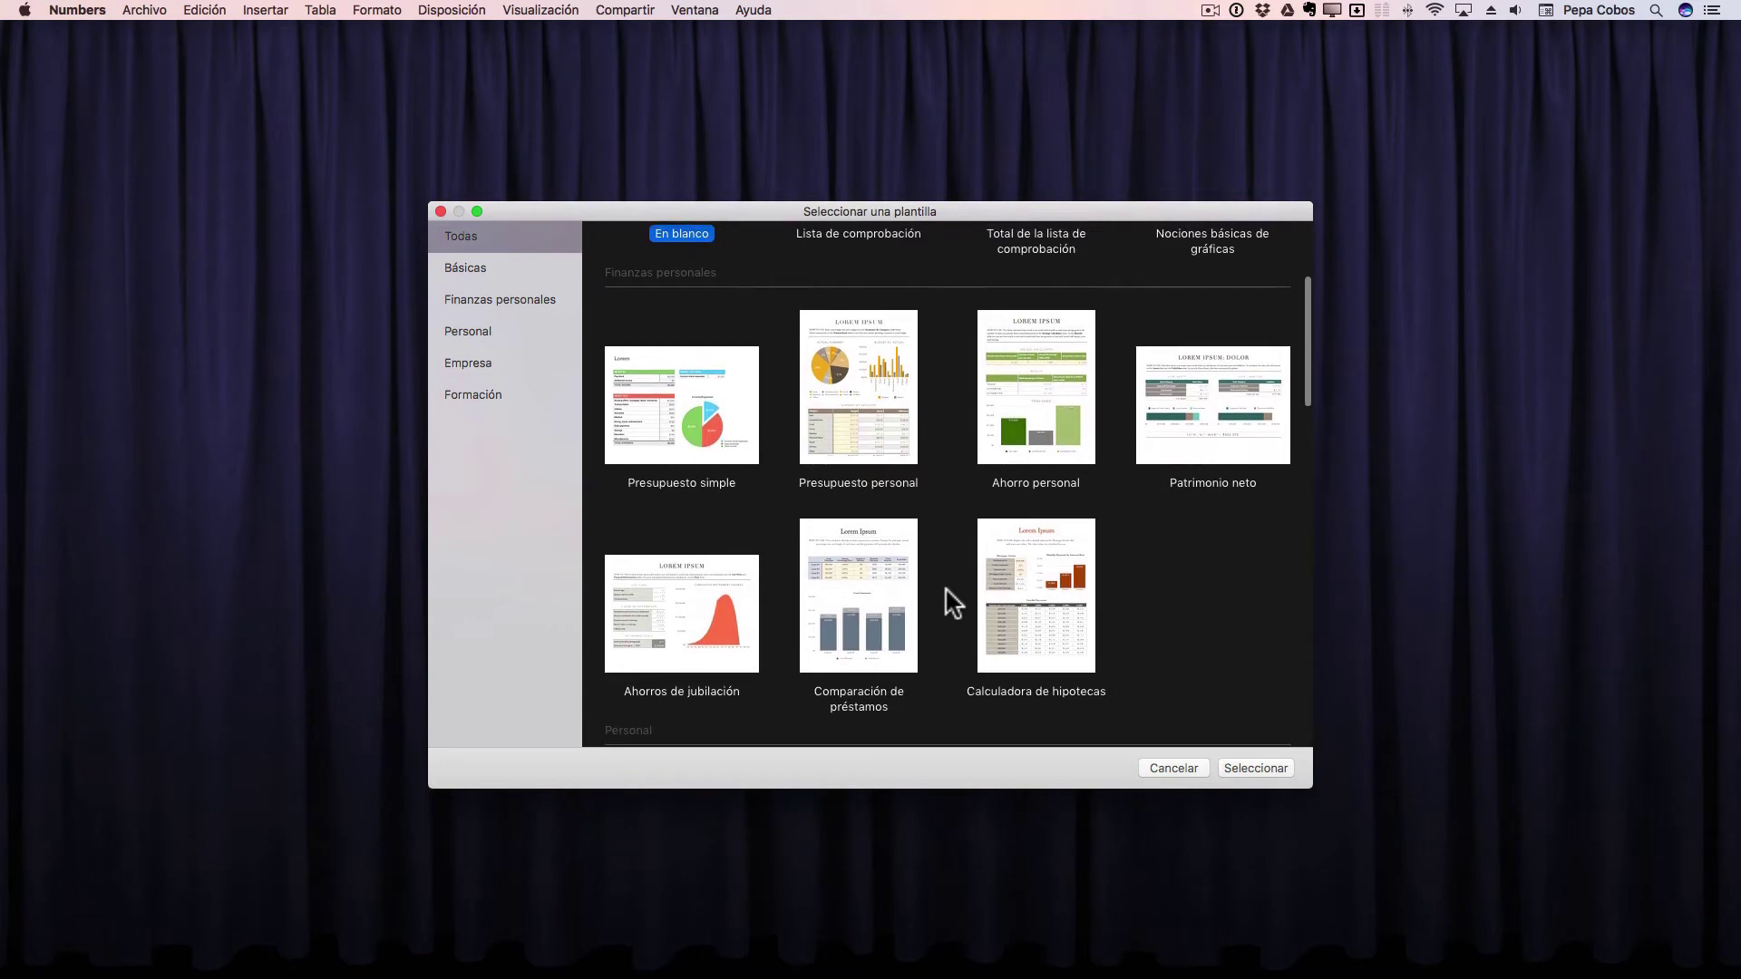
{"action": "scroll", "coordinate": [952, 602], "scroll_direction": "down", "scroll_amount": 2}
{"action": "scroll", "coordinate": [952, 602], "scroll_direction": "down", "scroll_amount": 3}
{"action": "scroll", "coordinate": [952, 602], "scroll_direction": "down", "scroll_amount": 3}
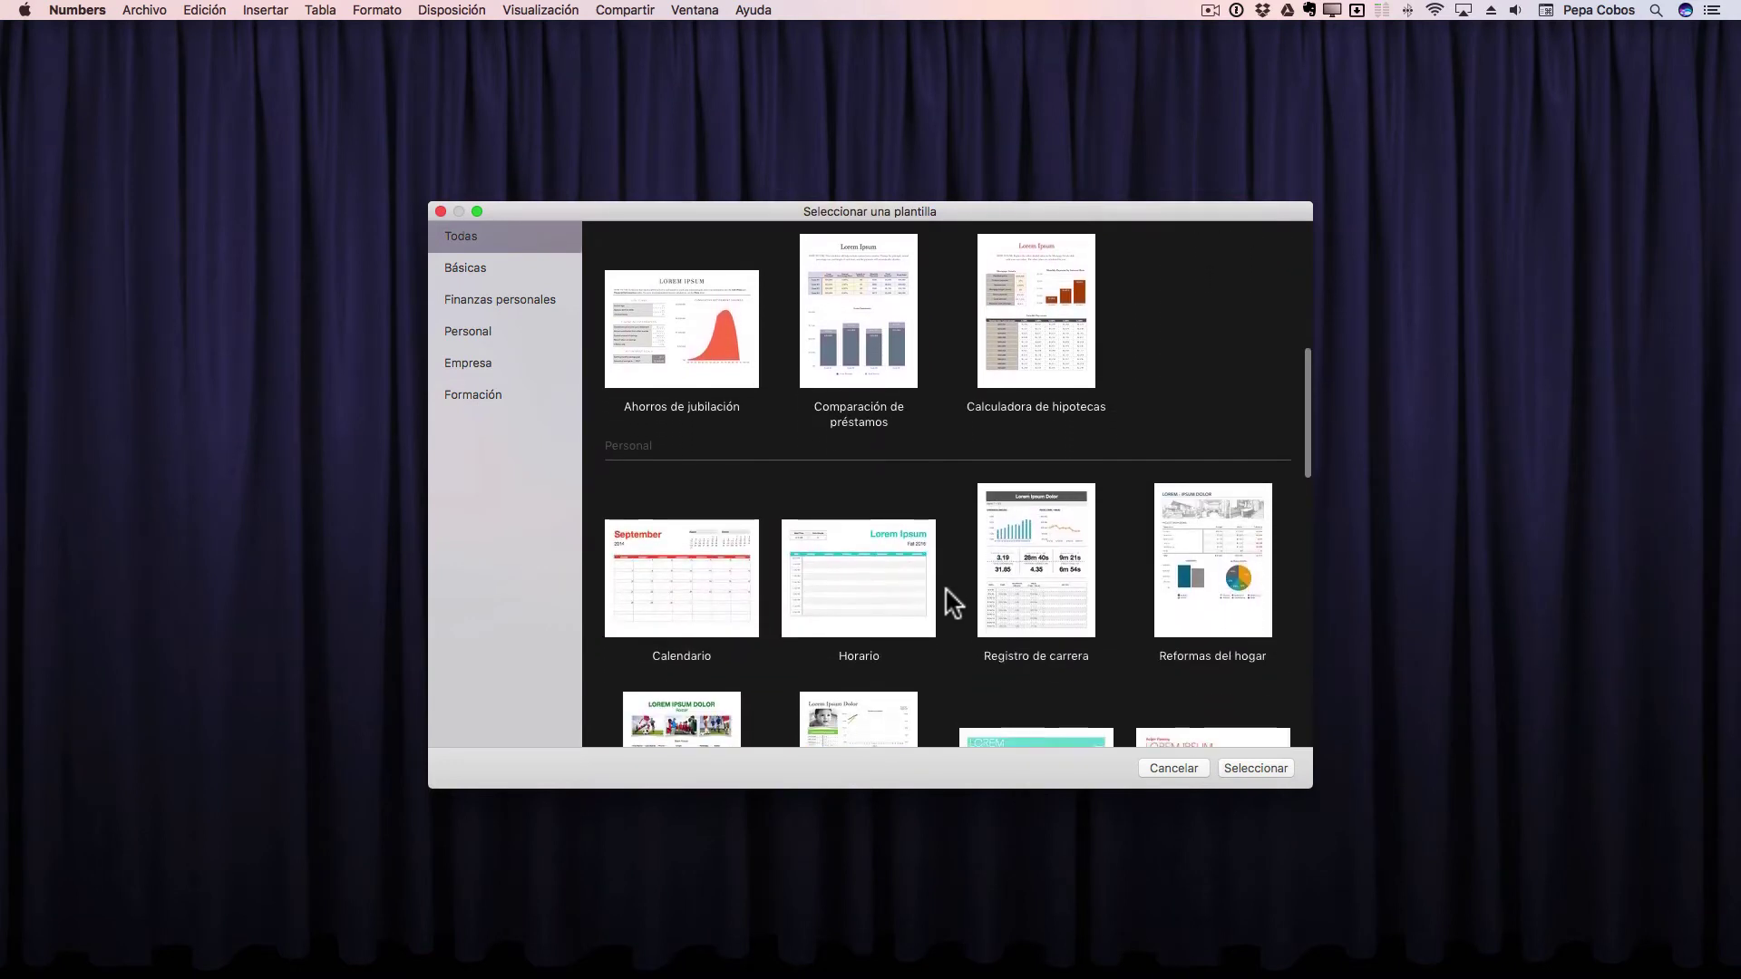
{"action": "scroll", "coordinate": [952, 602], "scroll_direction": "down", "scroll_amount": 2}
{"action": "scroll", "coordinate": [946, 591], "scroll_direction": "down", "scroll_amount": 1}
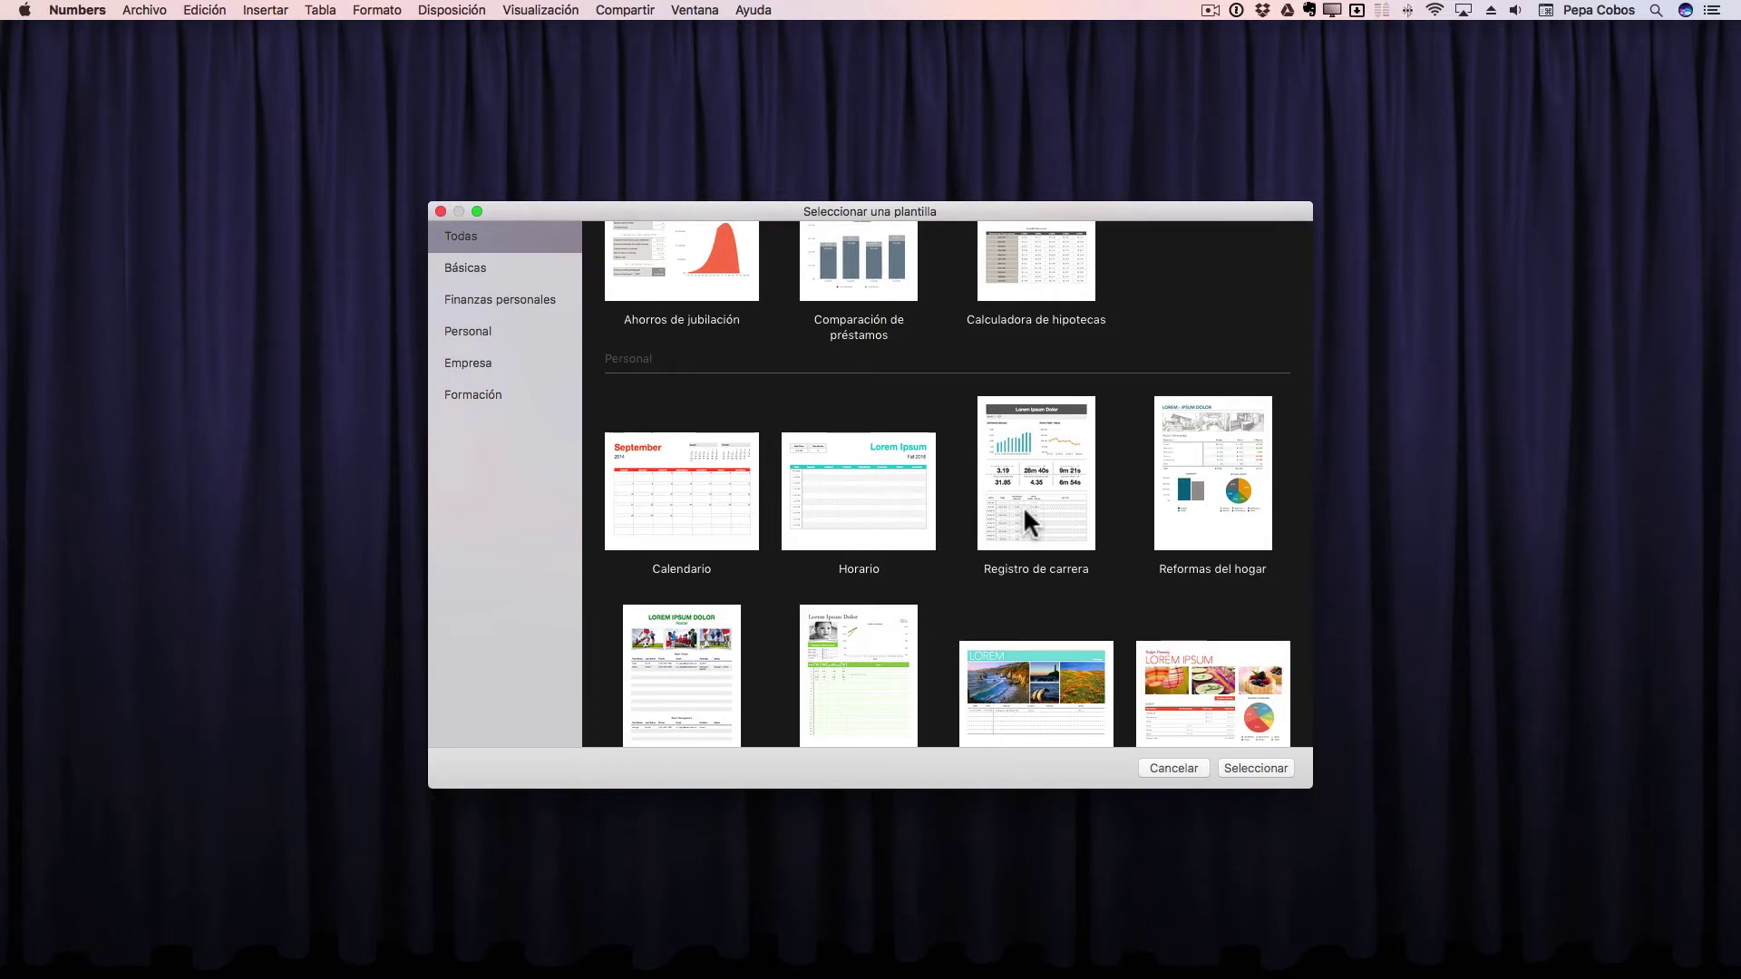
{"action": "scroll", "coordinate": [1023, 506], "scroll_direction": "up", "scroll_amount": 1}
{"action": "scroll", "coordinate": [1023, 506], "scroll_direction": "up", "scroll_amount": 5}
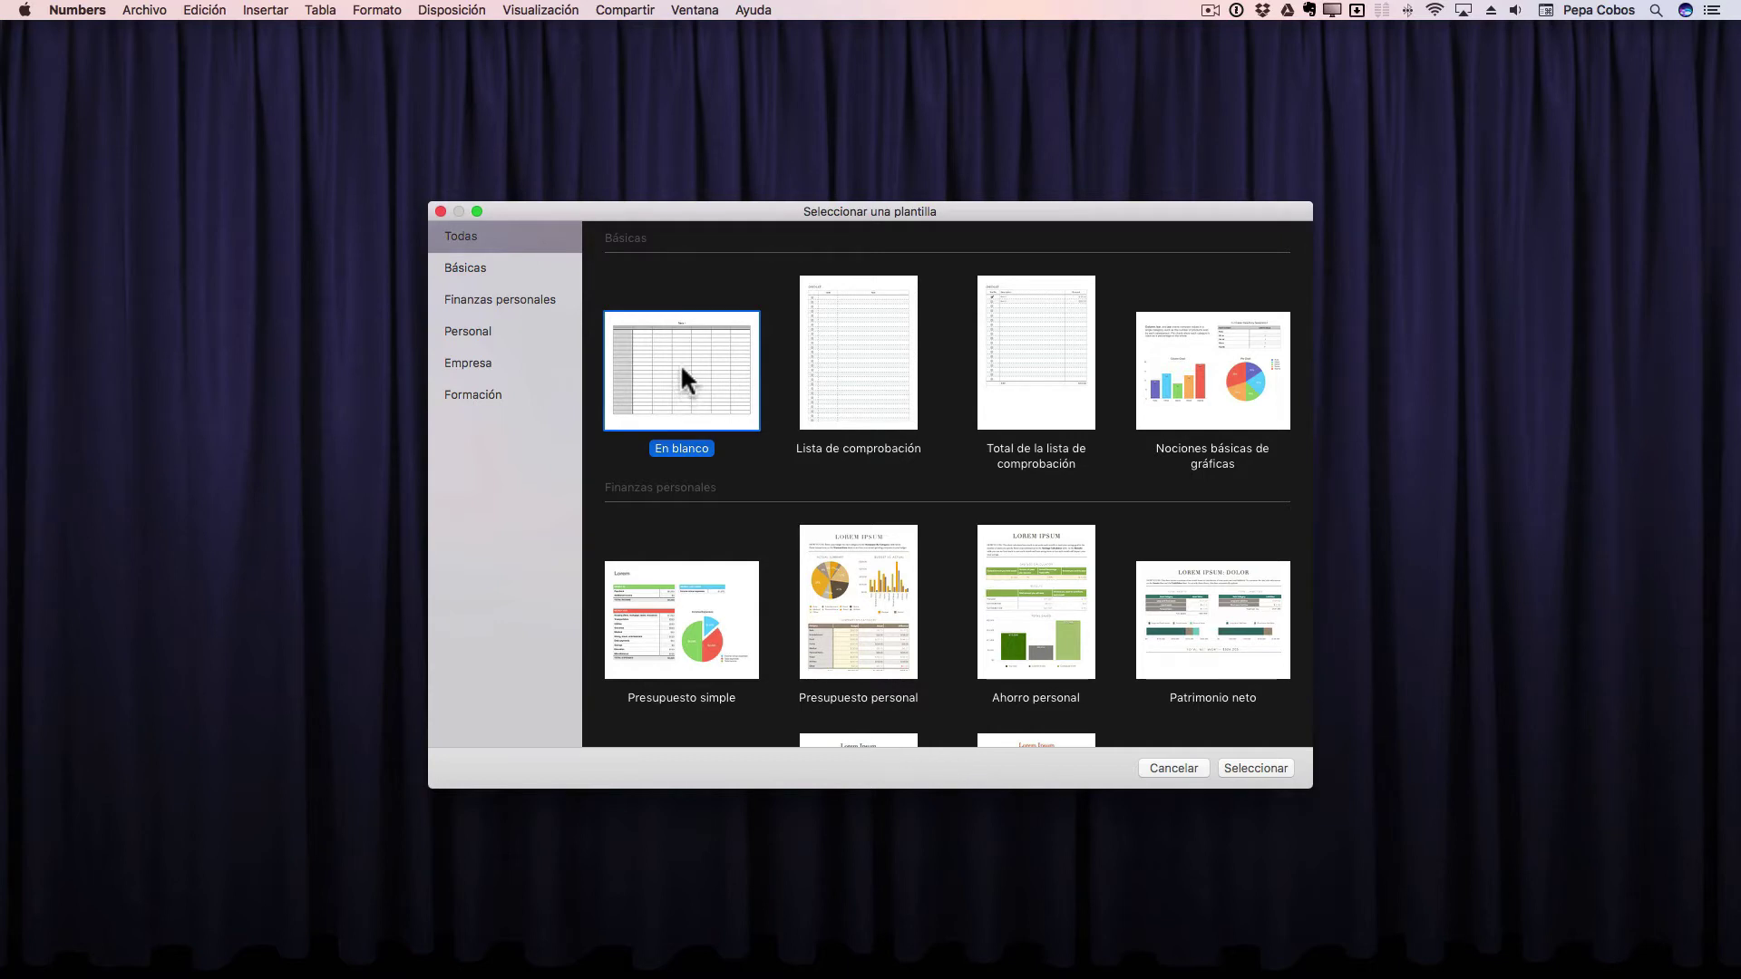
Create a spreadsheet from the 'En blanco' template and glance at the Visualización menu.
{"action": "left_click", "coordinate": [682, 368]}
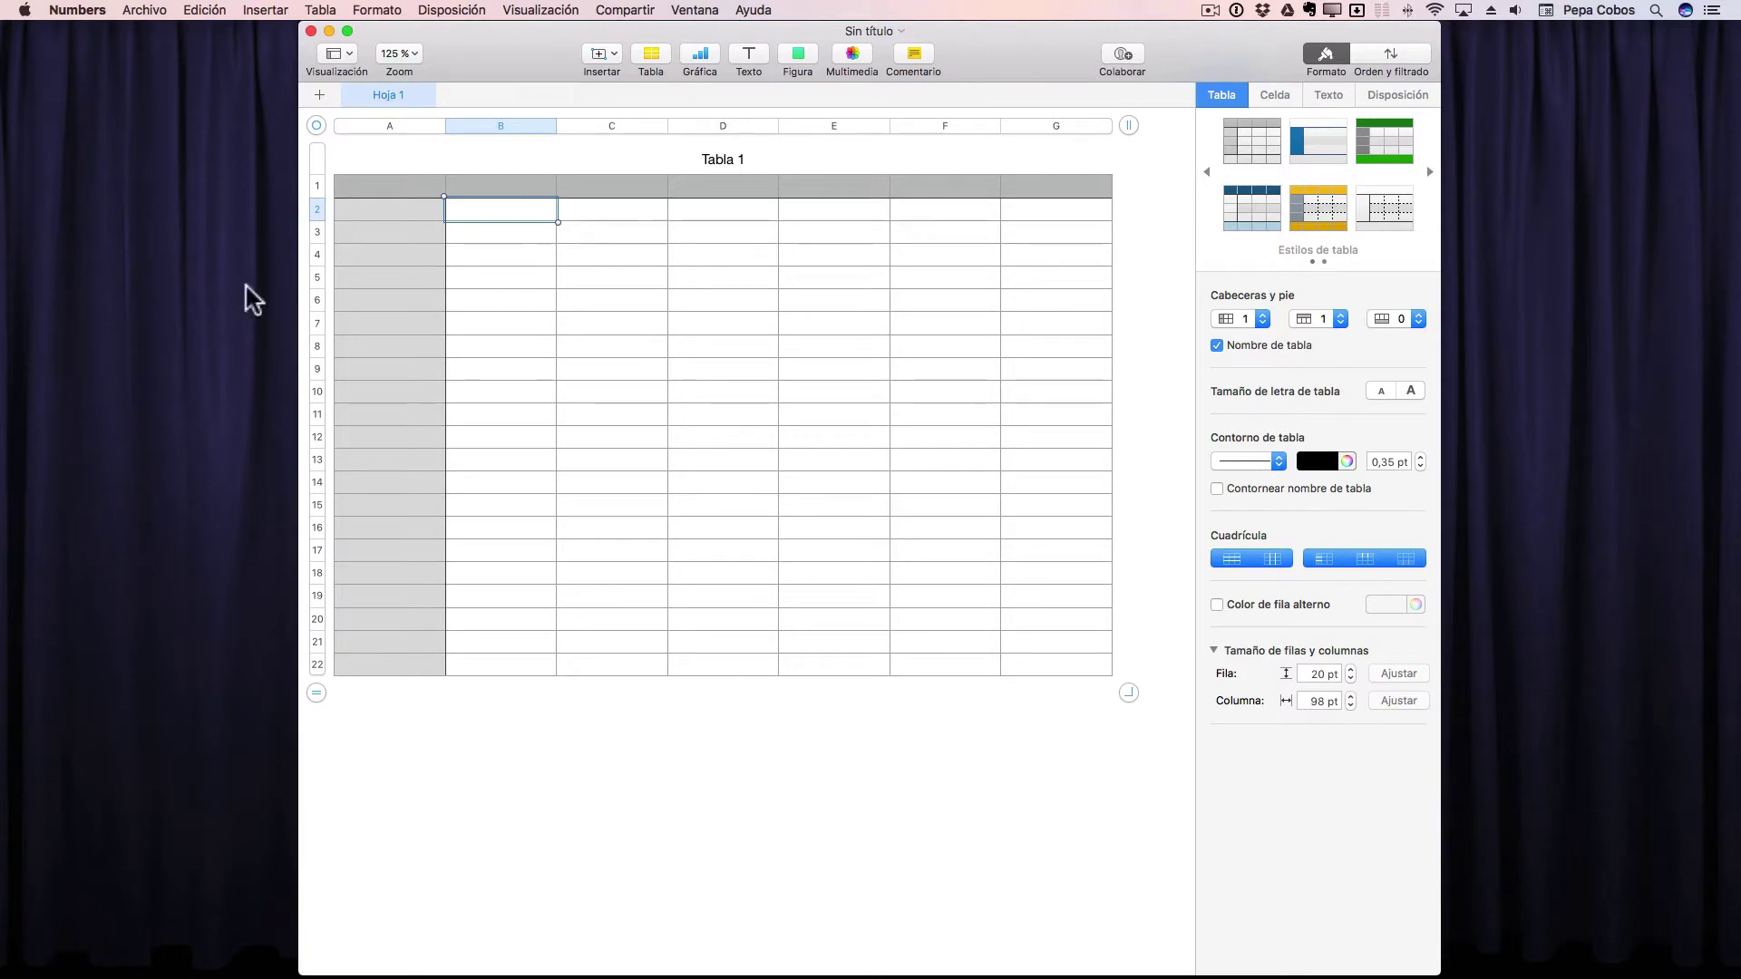
{"action": "left_click", "coordinate": [350, 53]}
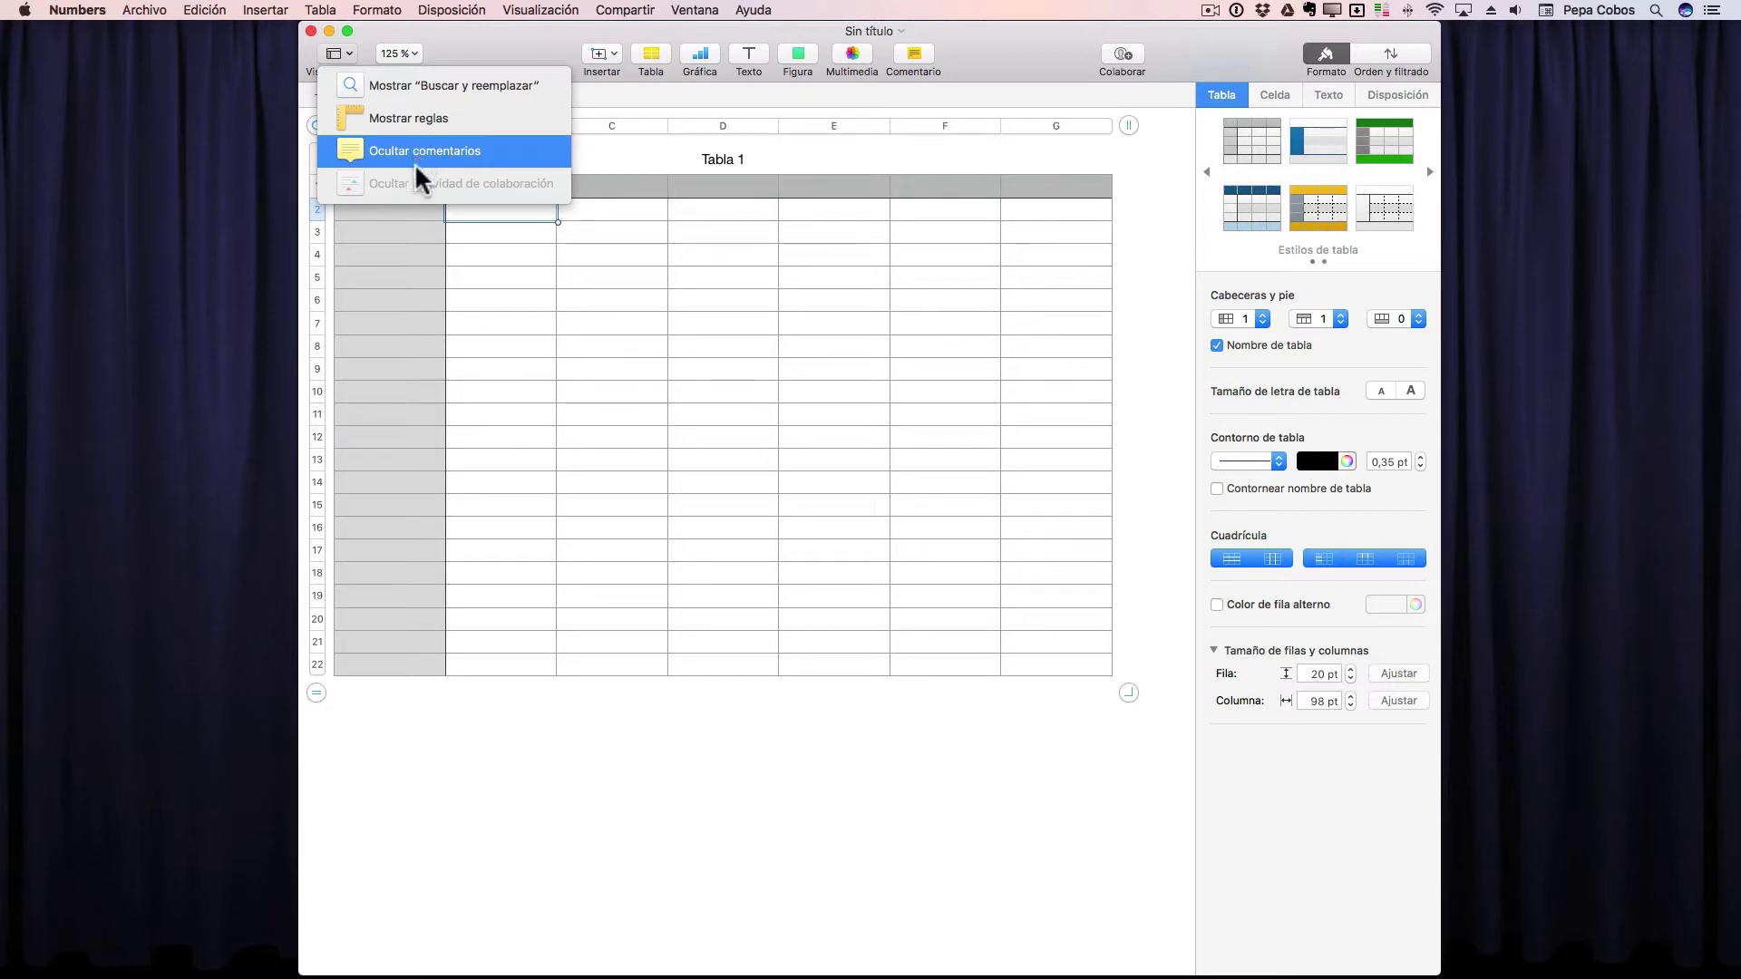
{"action": "left_click", "coordinate": [613, 144]}
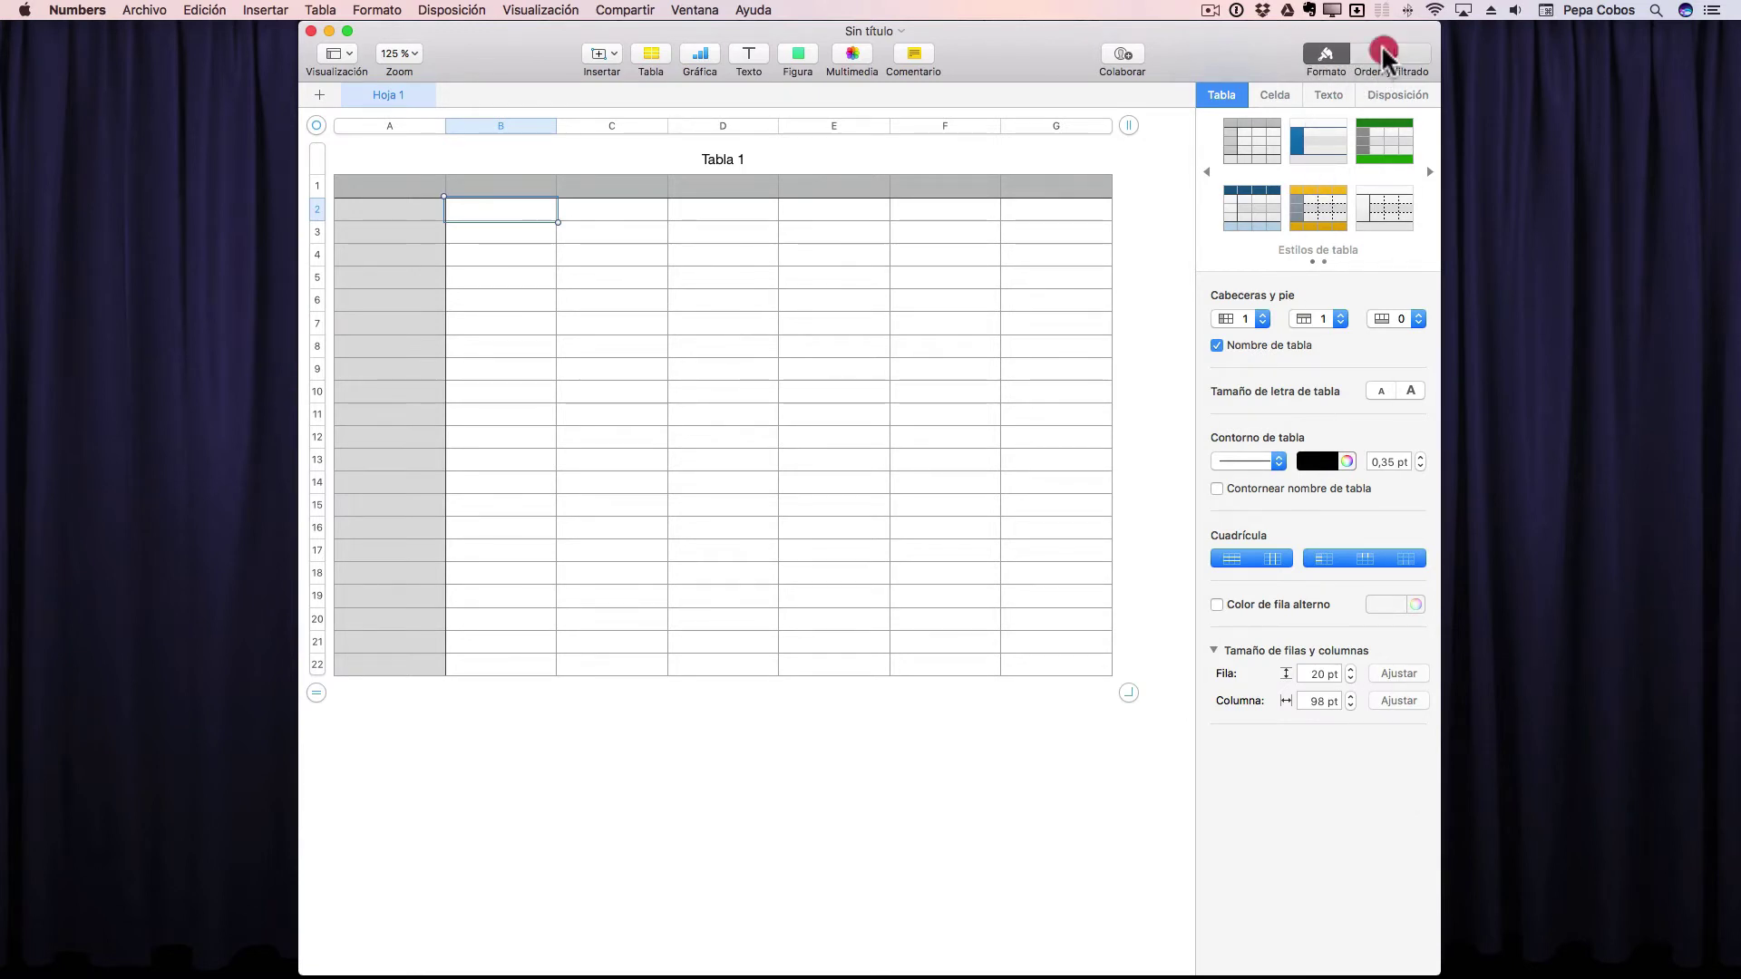
{"action": "left_click", "coordinate": [1382, 53]}
{"action": "left_click", "coordinate": [1324, 55]}
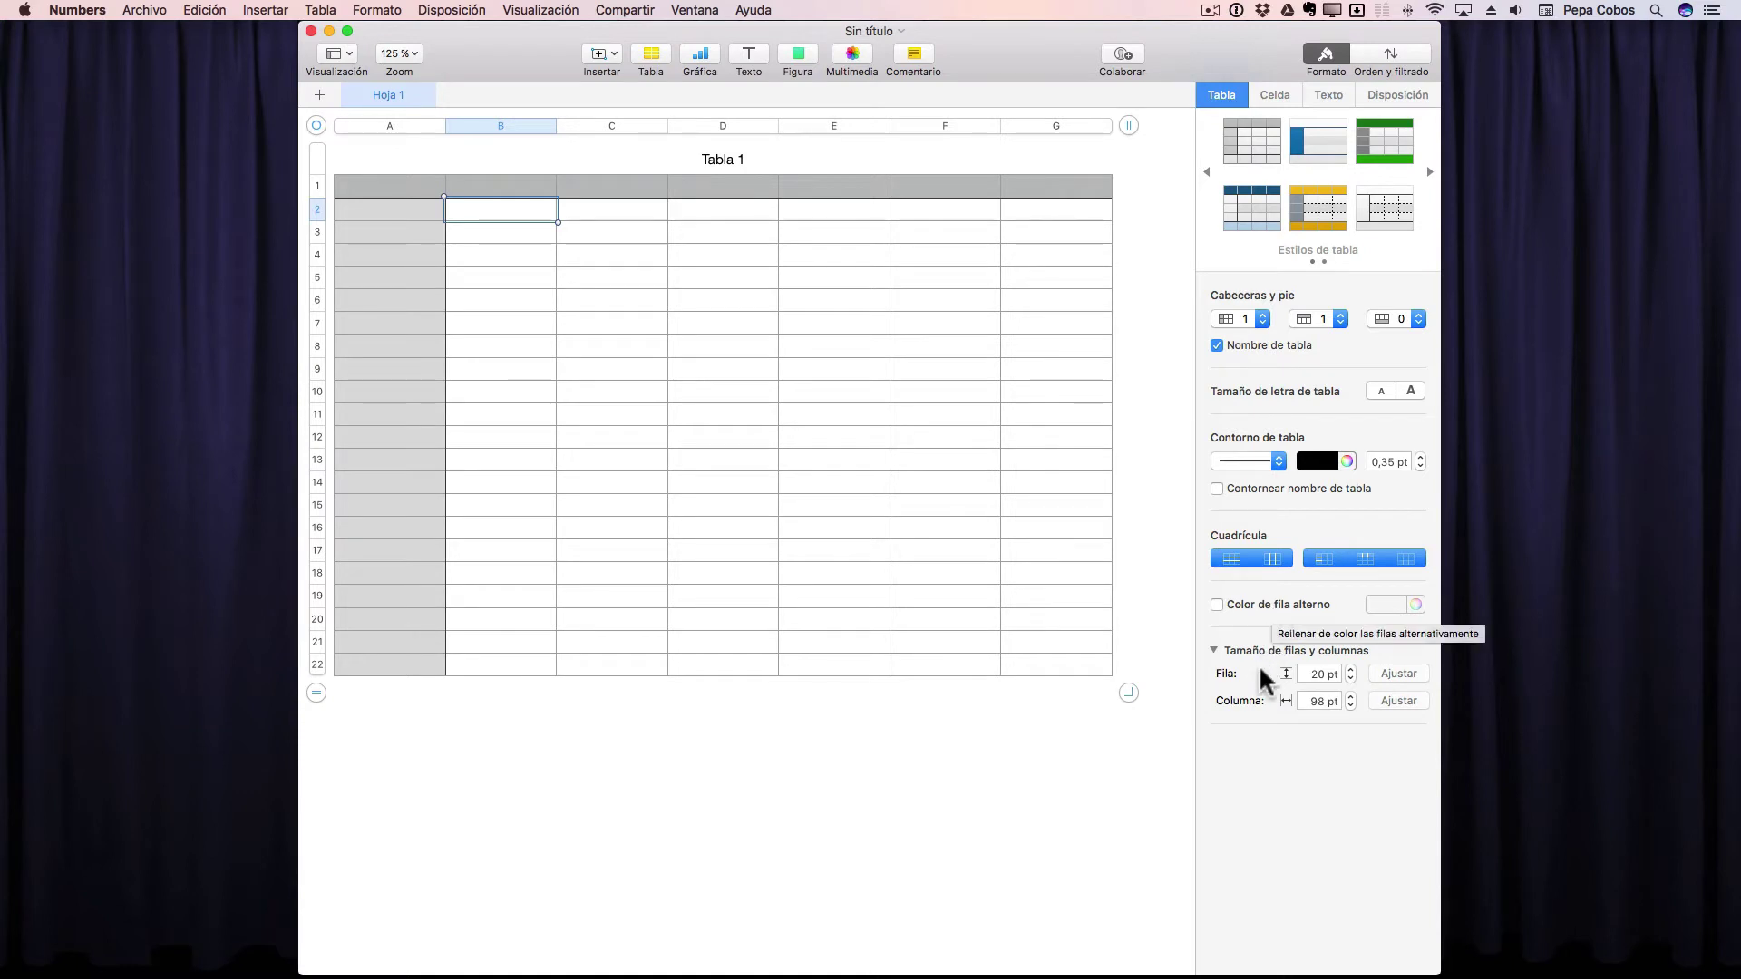
{"action": "left_click", "coordinate": [1276, 95]}
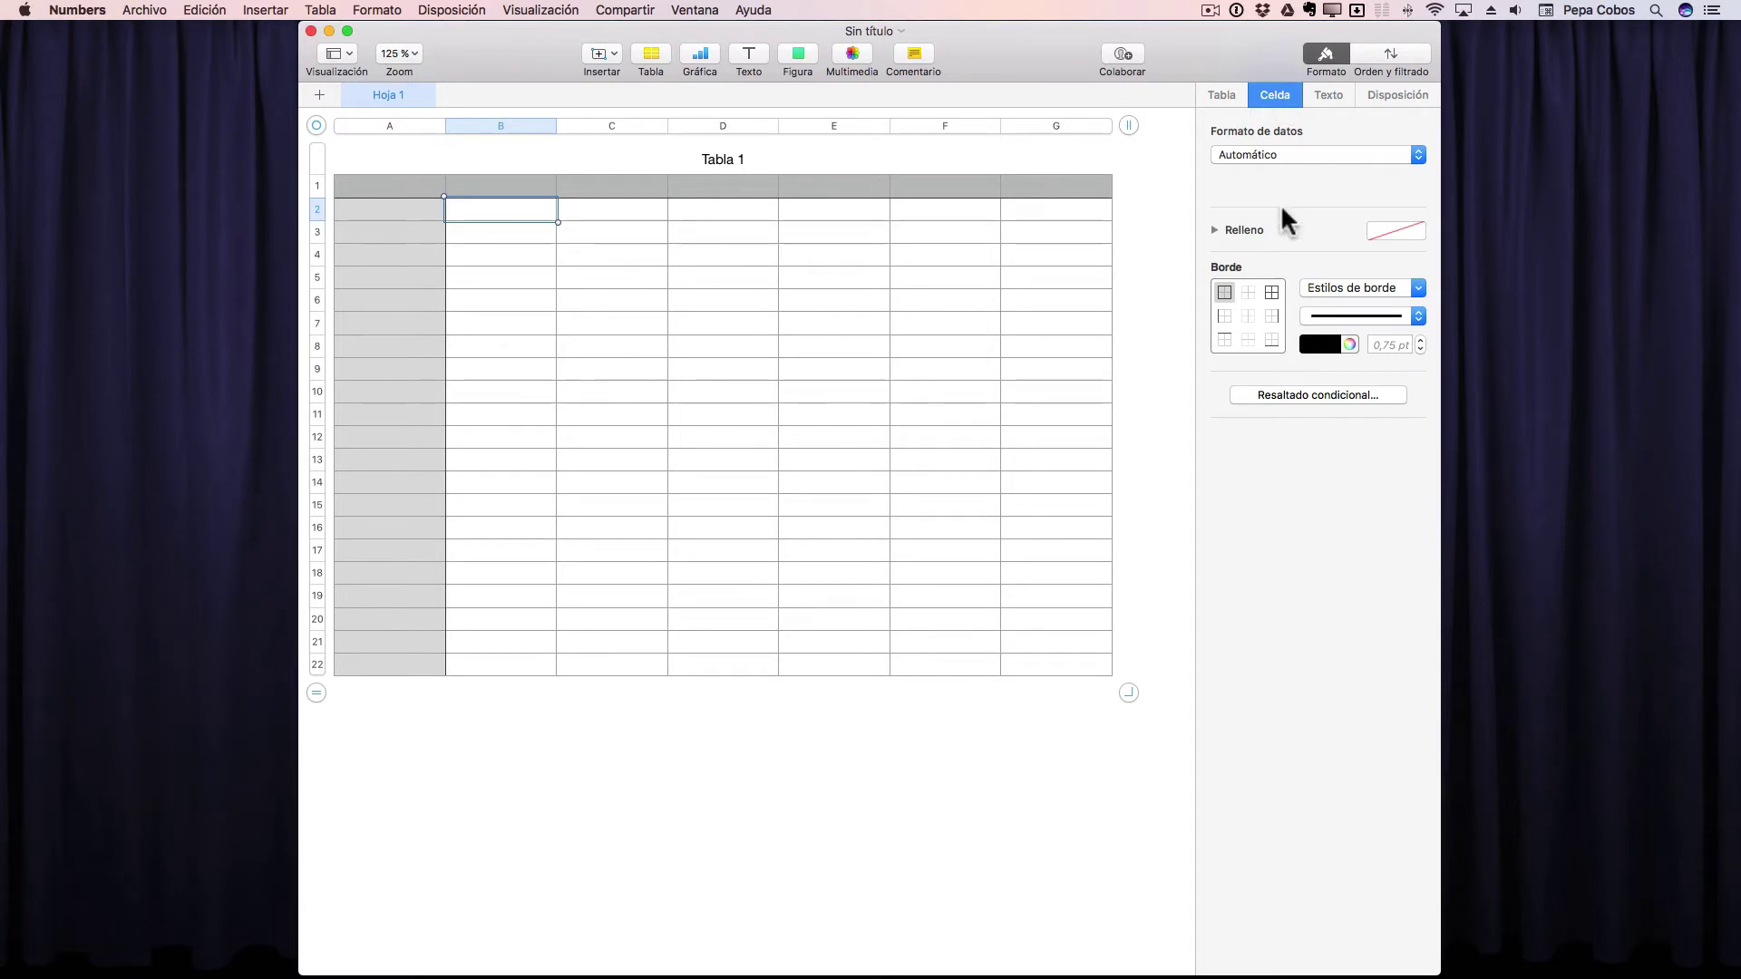
{"action": "left_click", "coordinate": [1324, 97]}
{"action": "left_click", "coordinate": [1398, 94]}
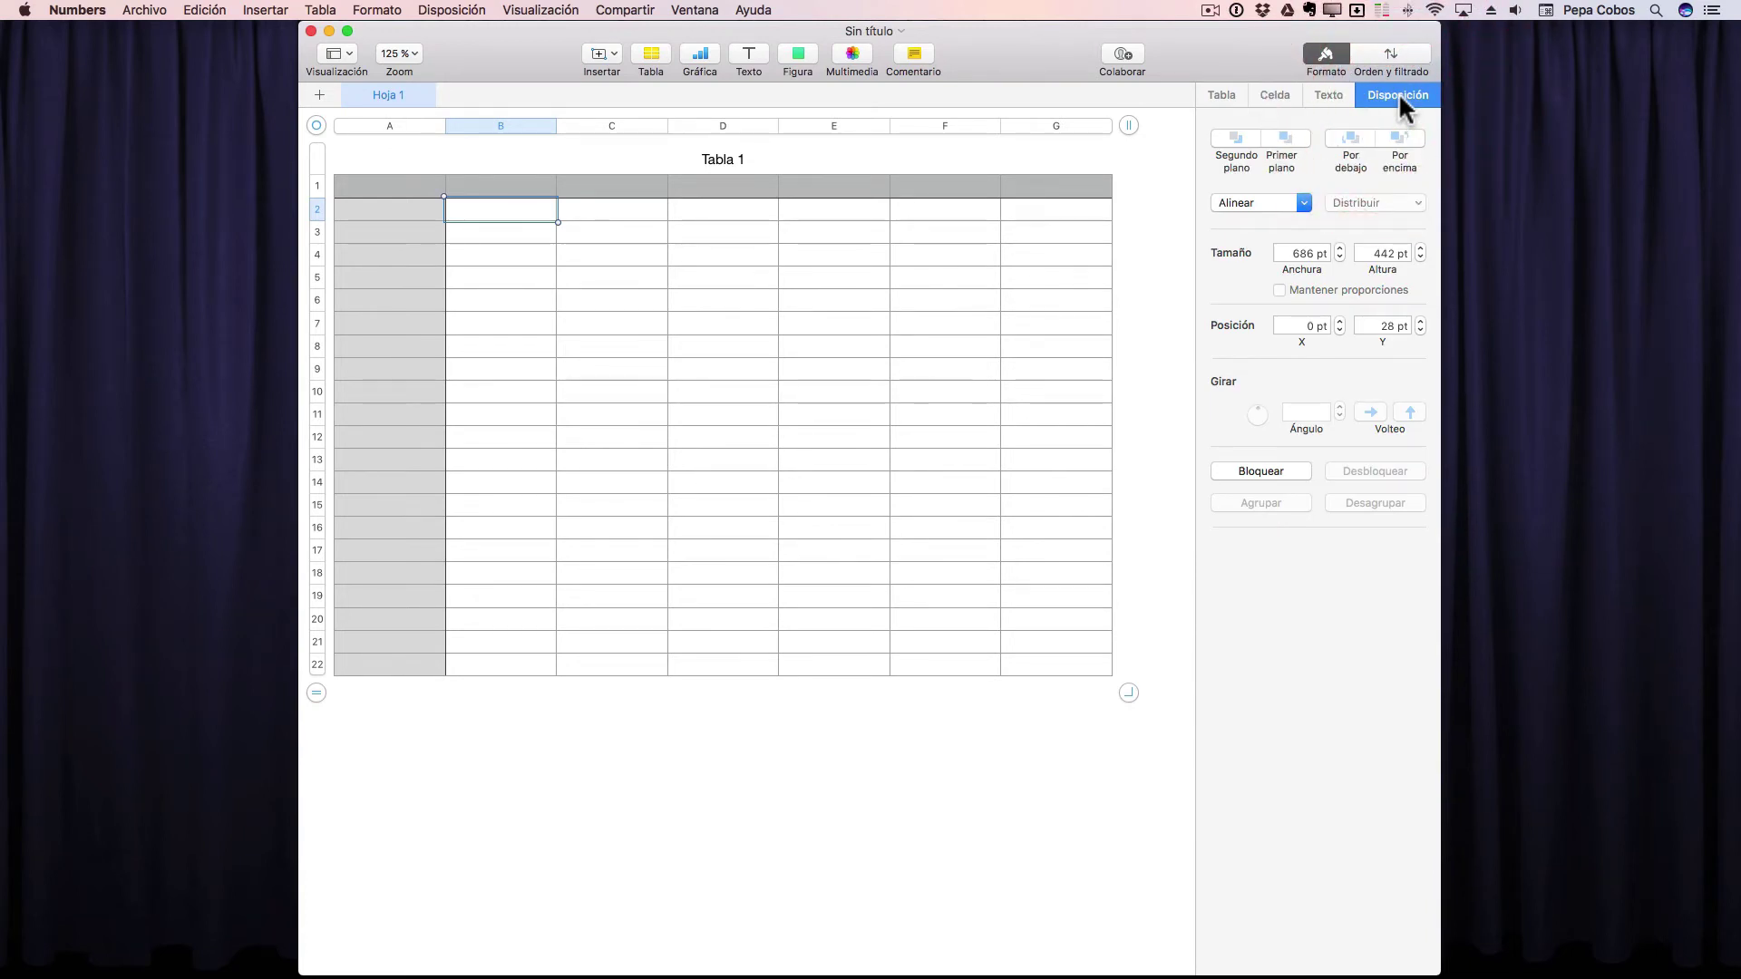
{"action": "left_click", "coordinate": [1213, 95]}
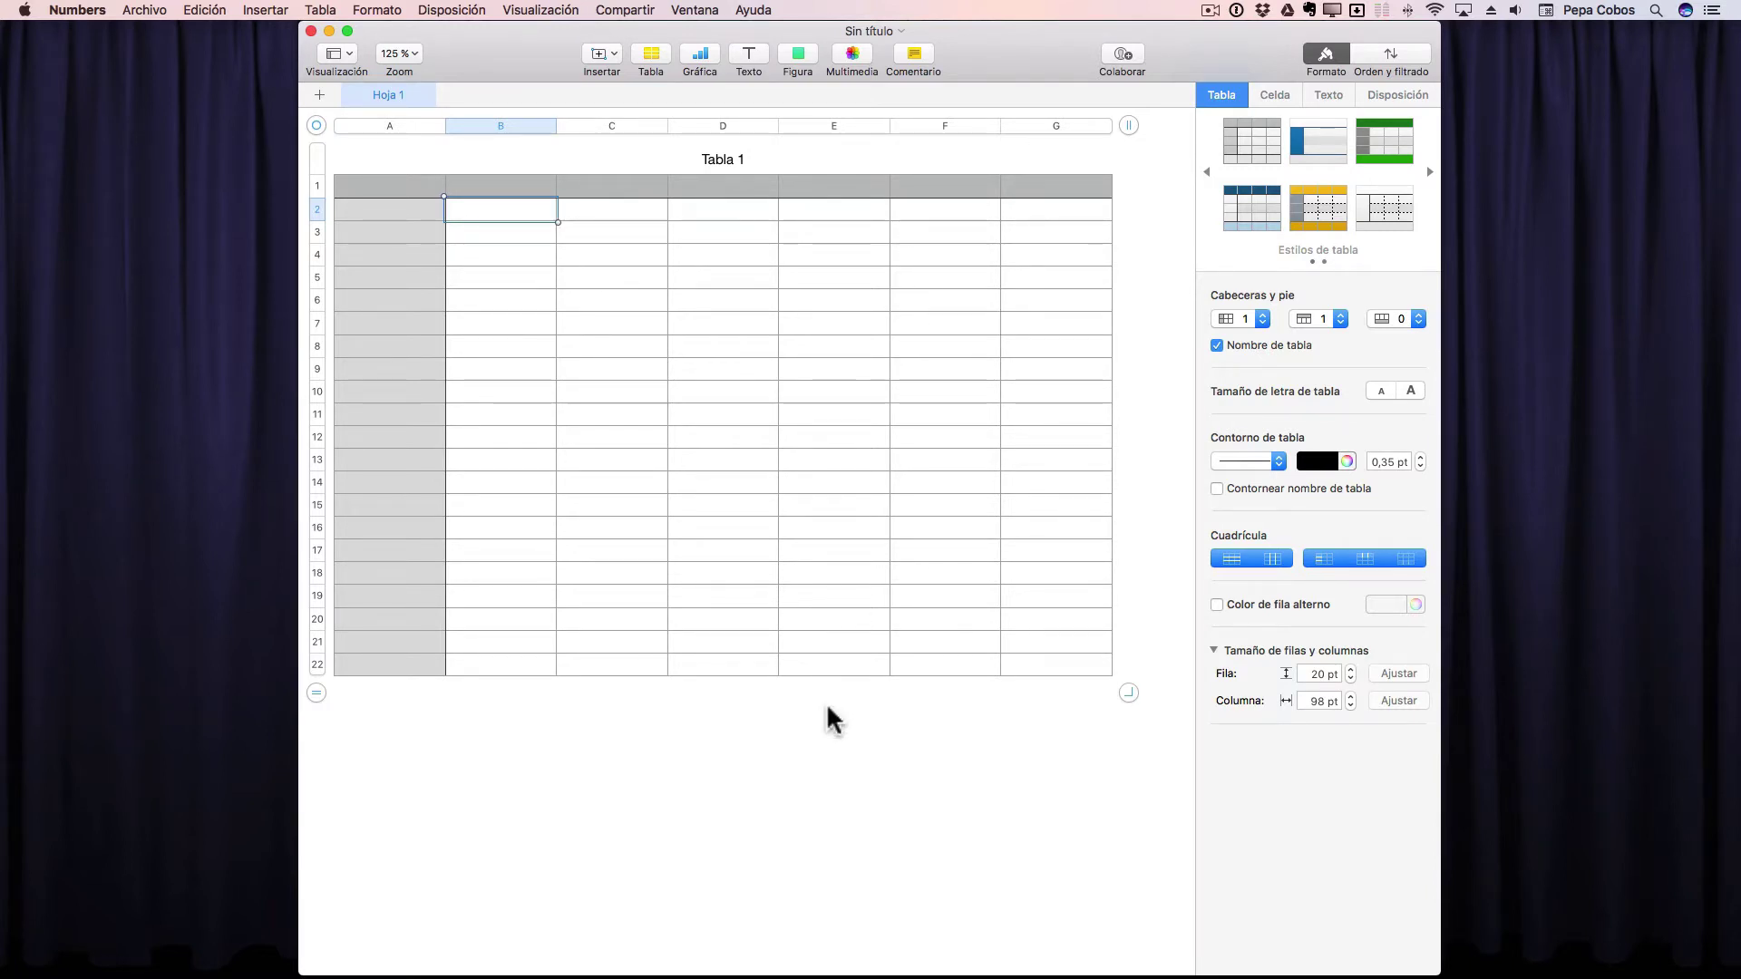
{"action": "key", "text": "Right"}
{"action": "key", "text": "Right"}
{"action": "key", "text": "Right"}
{"action": "key", "text": "Right"}
{"action": "key", "text": "Right"}
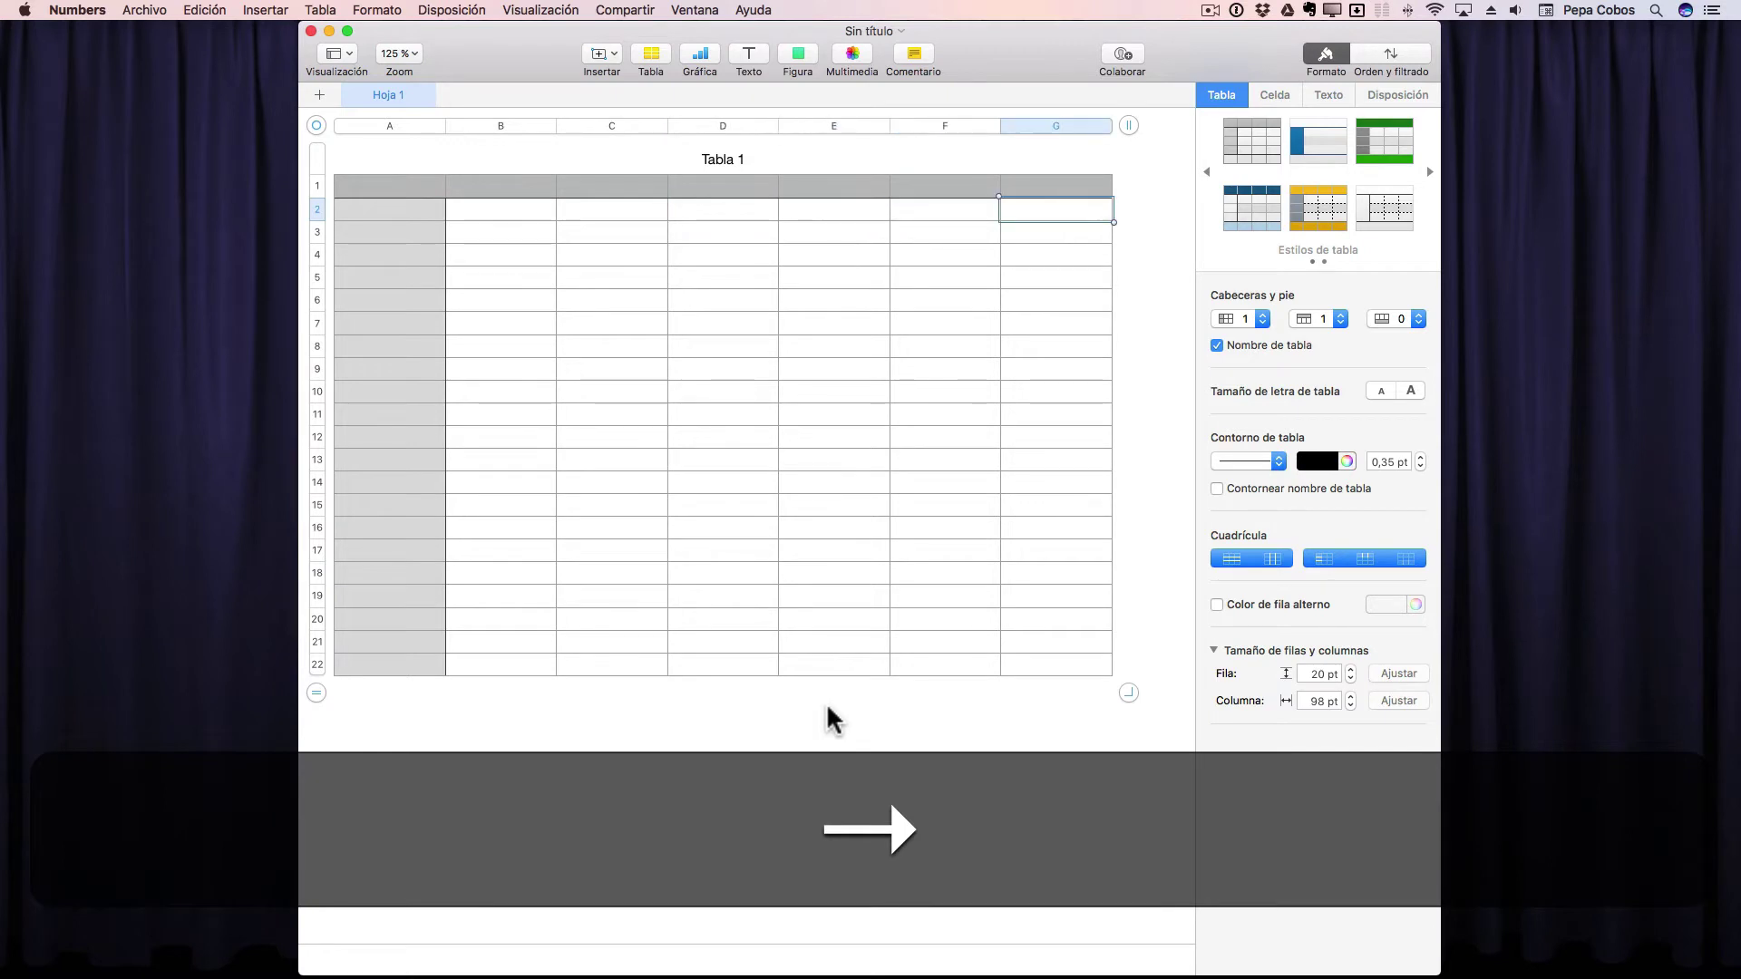
{"action": "key", "text": "Down"}
{"action": "key", "text": "Down"}
{"action": "key", "text": "Down"}
{"action": "key", "text": "Down"}
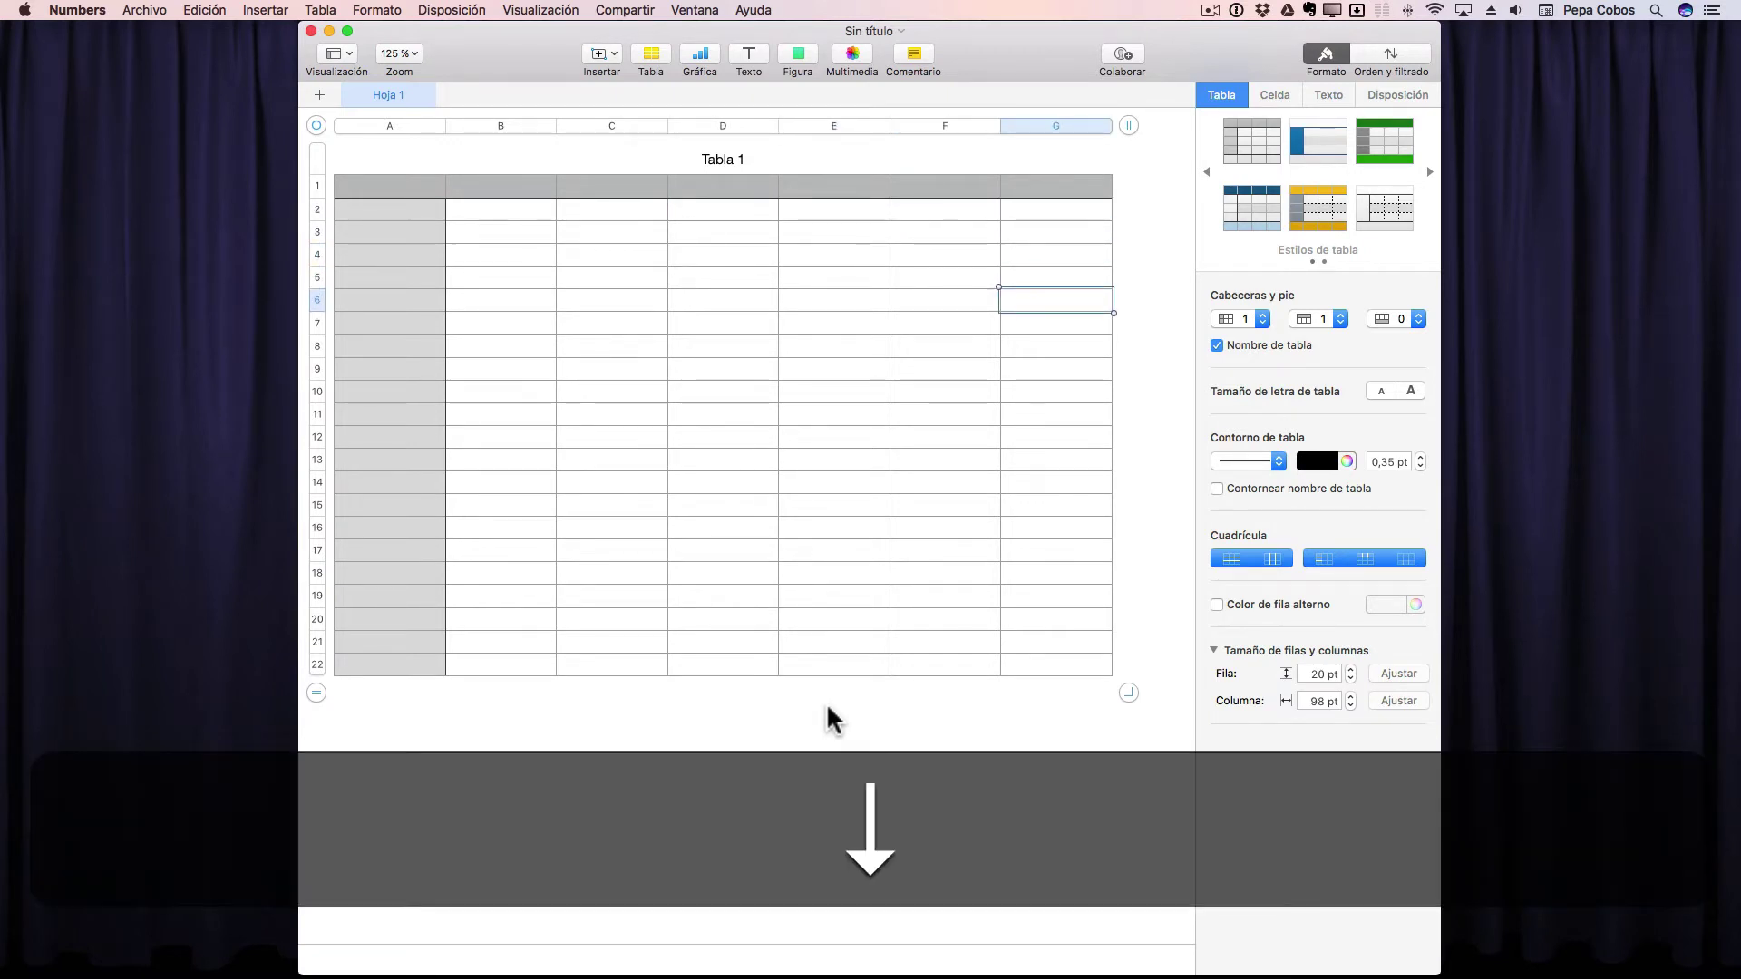
{"action": "key", "text": "Up"}
{"action": "key", "text": "Up"}
{"action": "key", "text": "Up"}
{"action": "key", "text": "Left"}
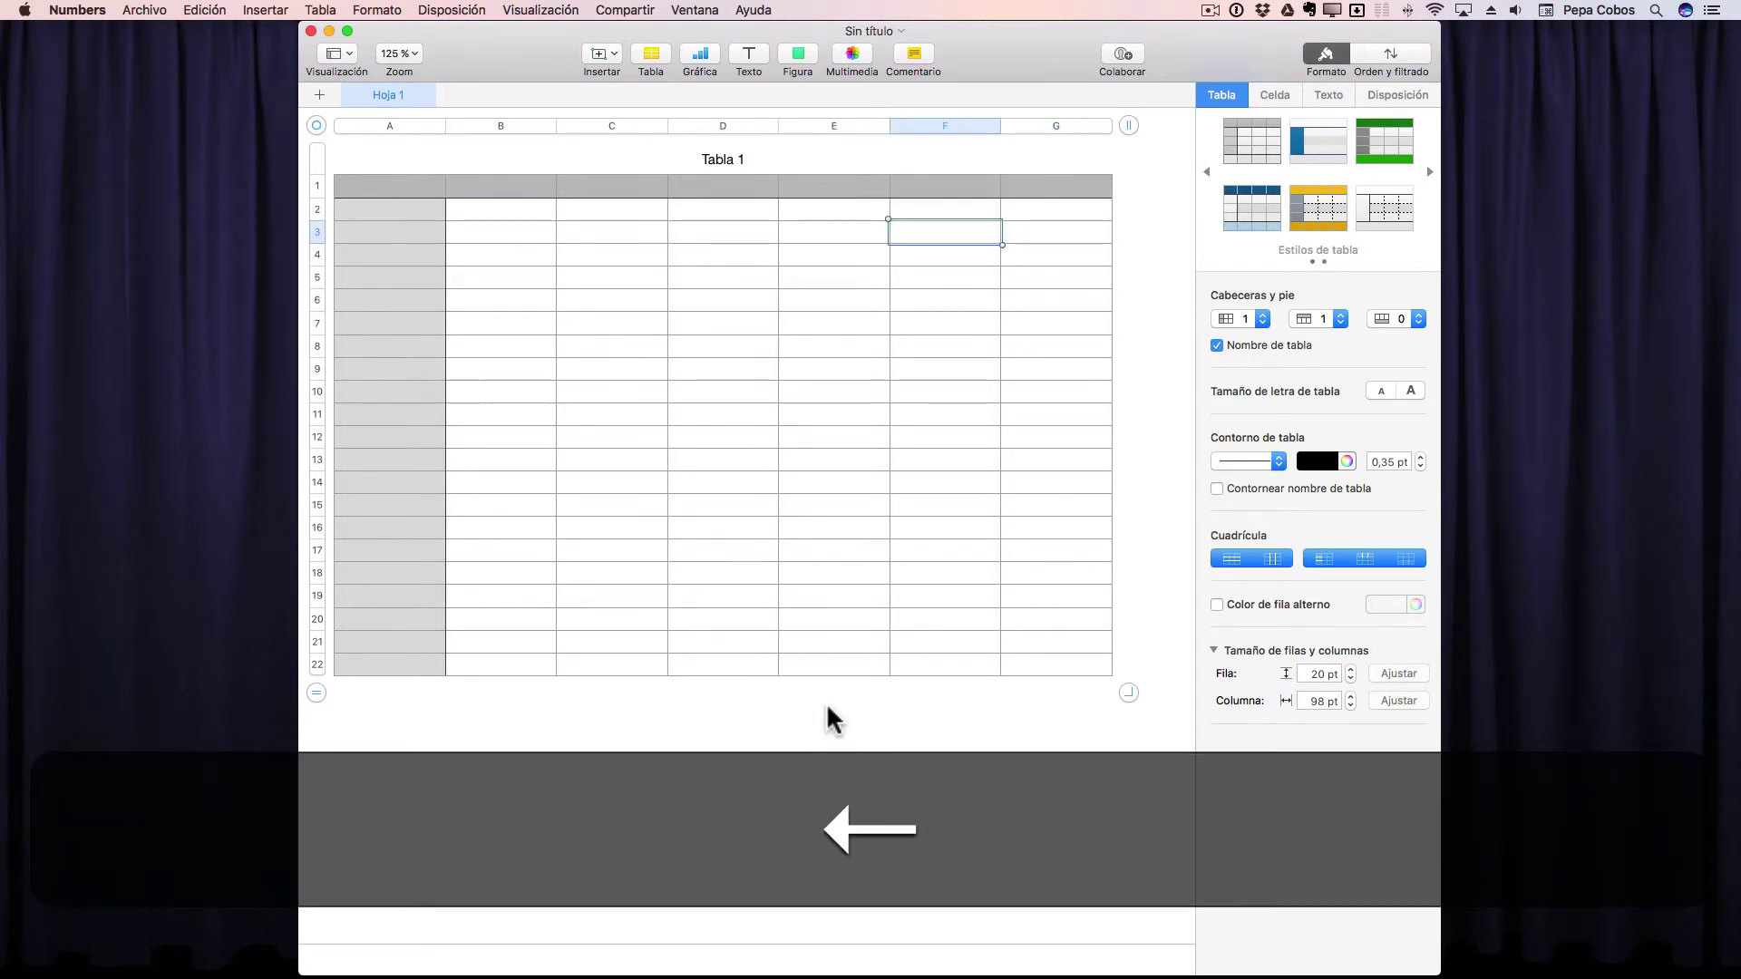
{"action": "key", "text": "Left"}
{"action": "key", "text": "Left"}
{"action": "key", "text": "Left"}
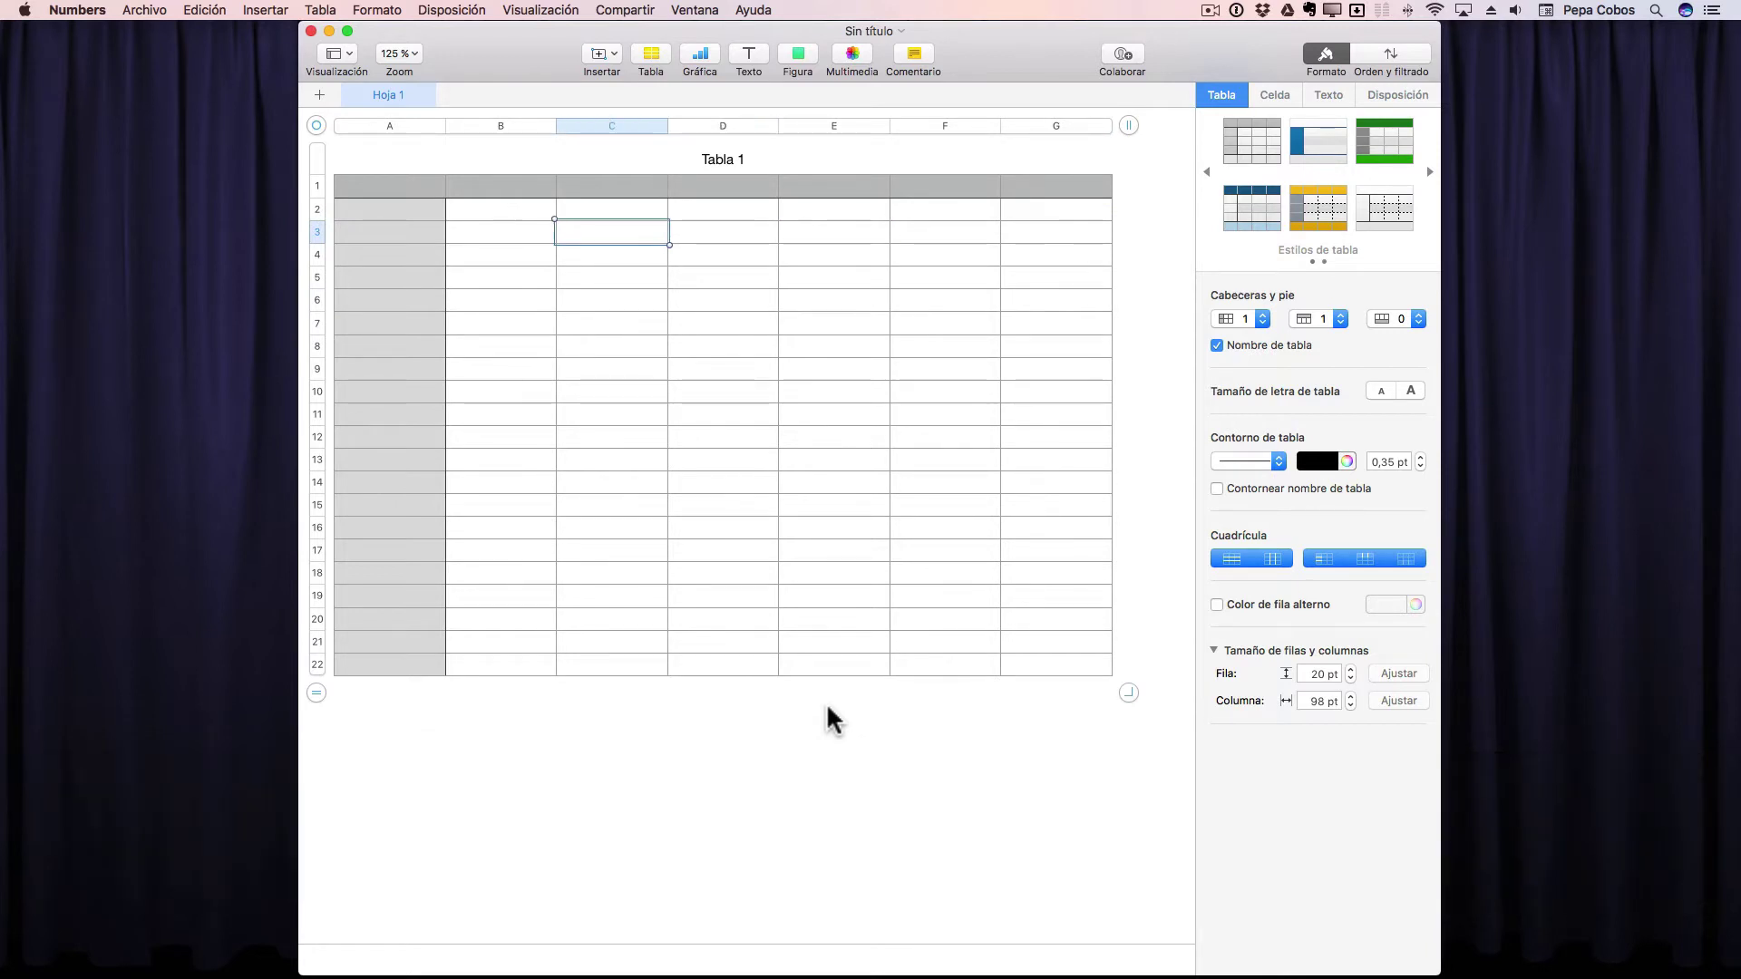
{"action": "left_click", "coordinate": [820, 306]}
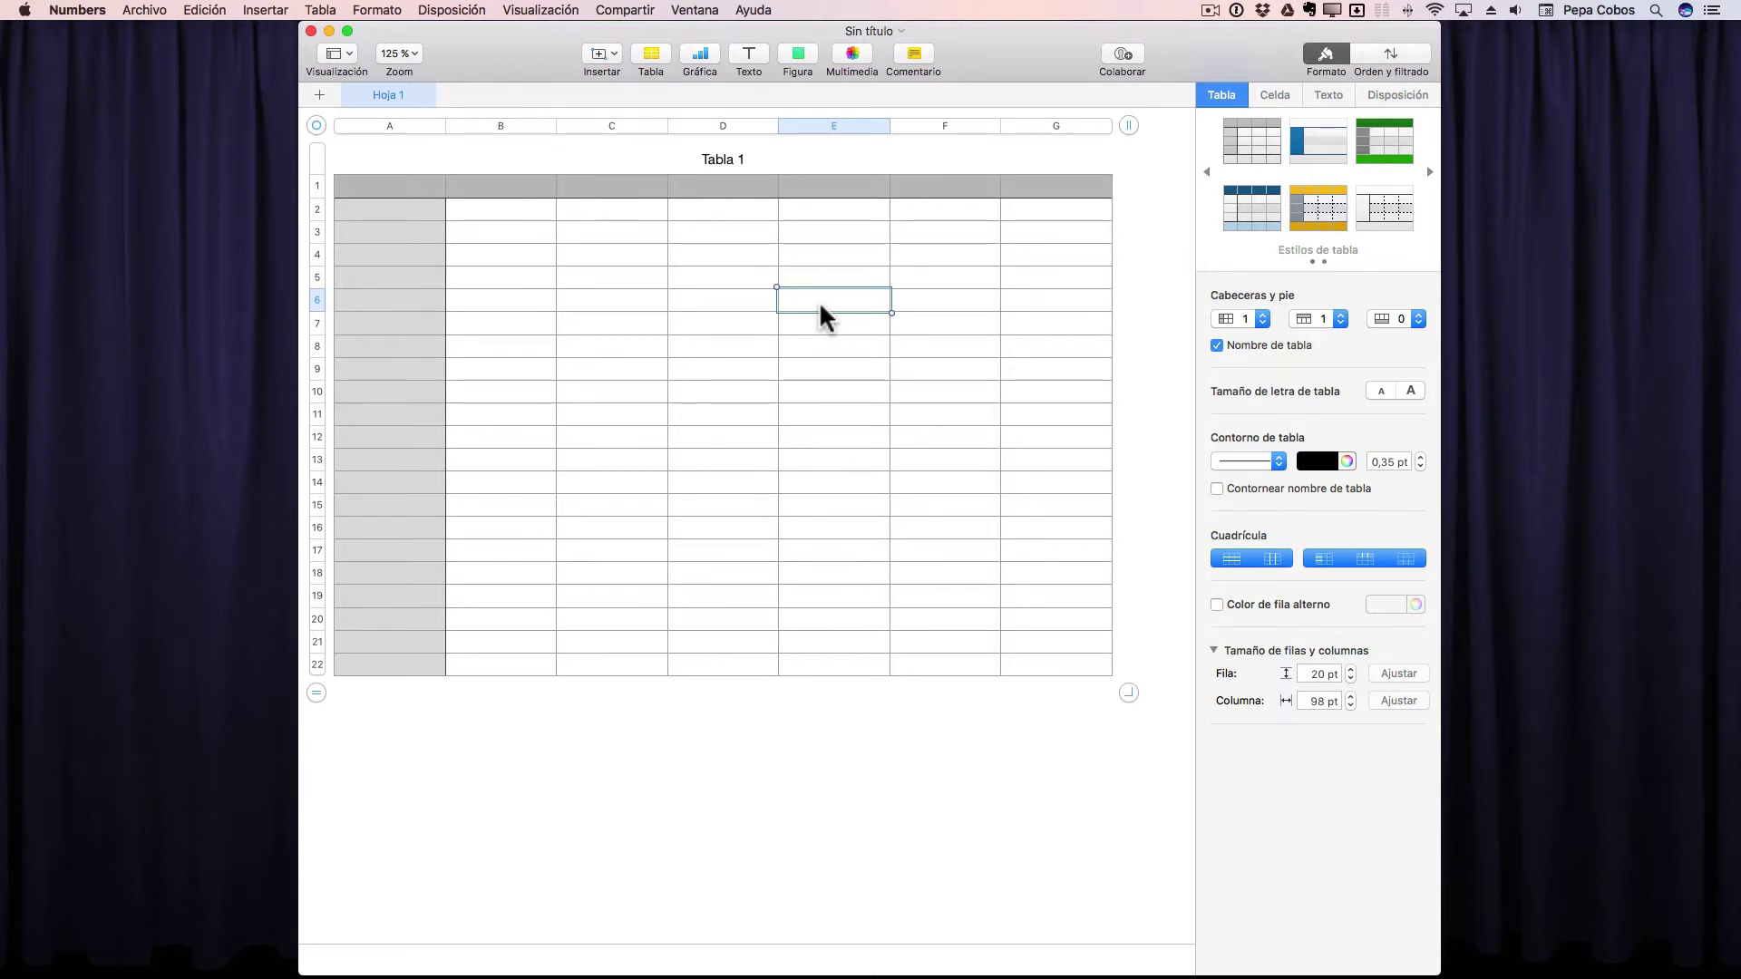
{"action": "key", "text": "Return"}
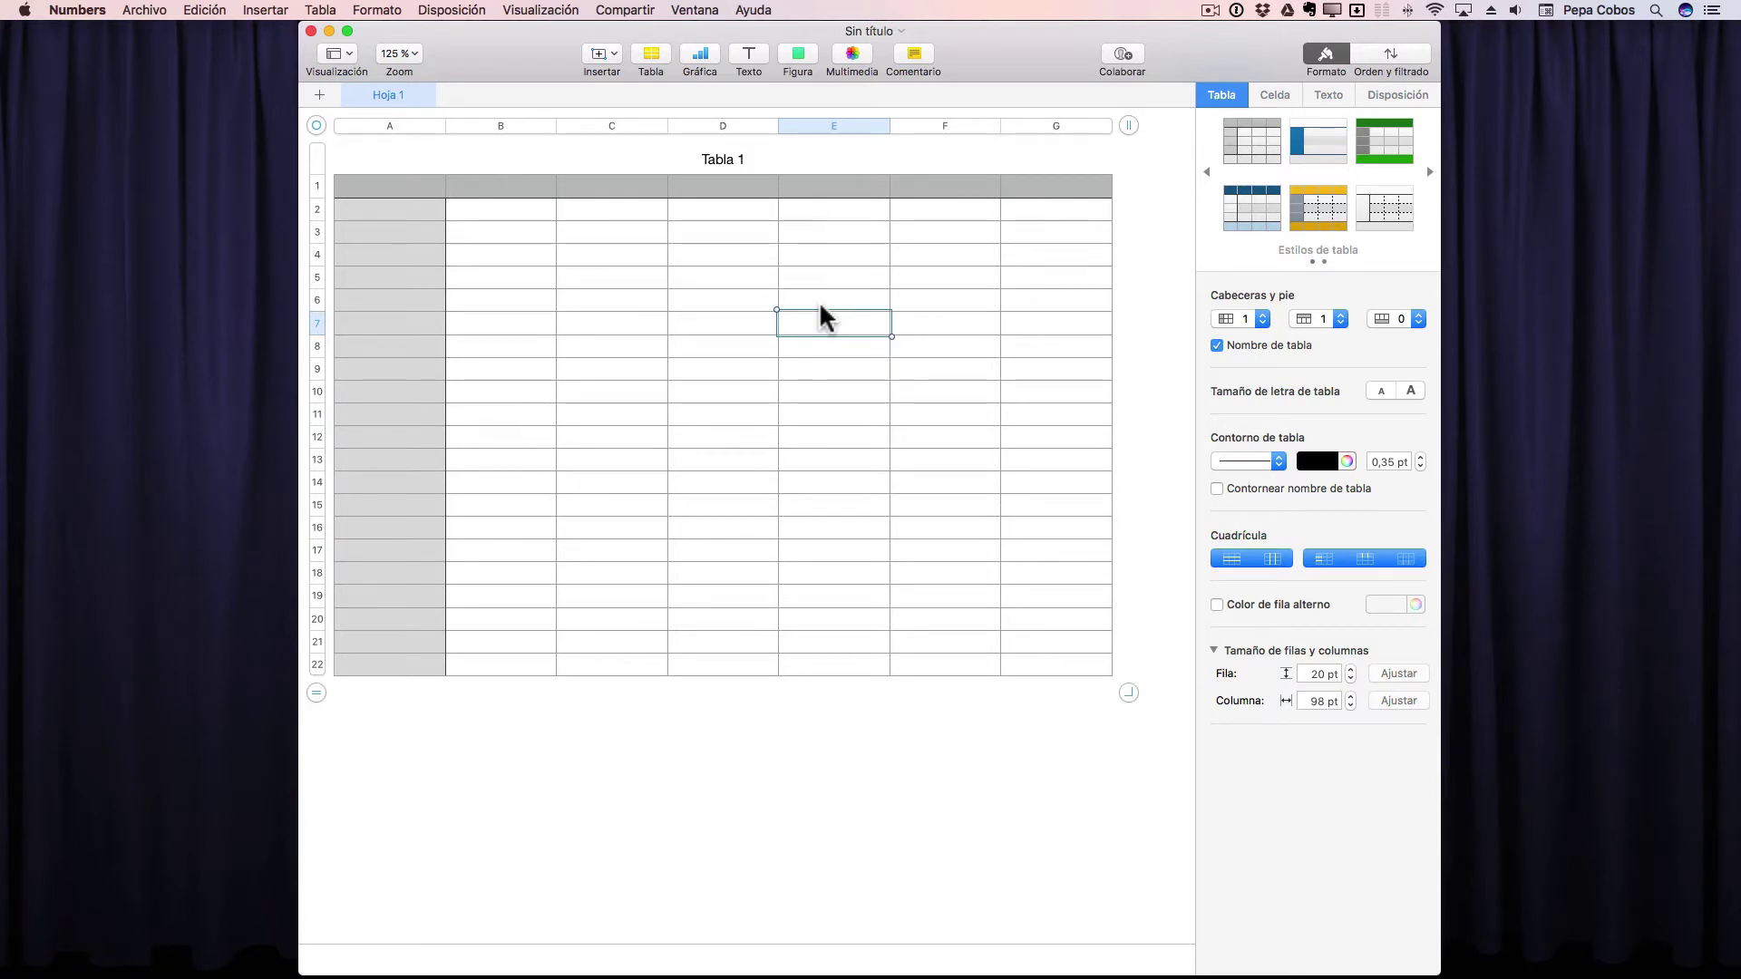
{"action": "key", "text": "Return"}
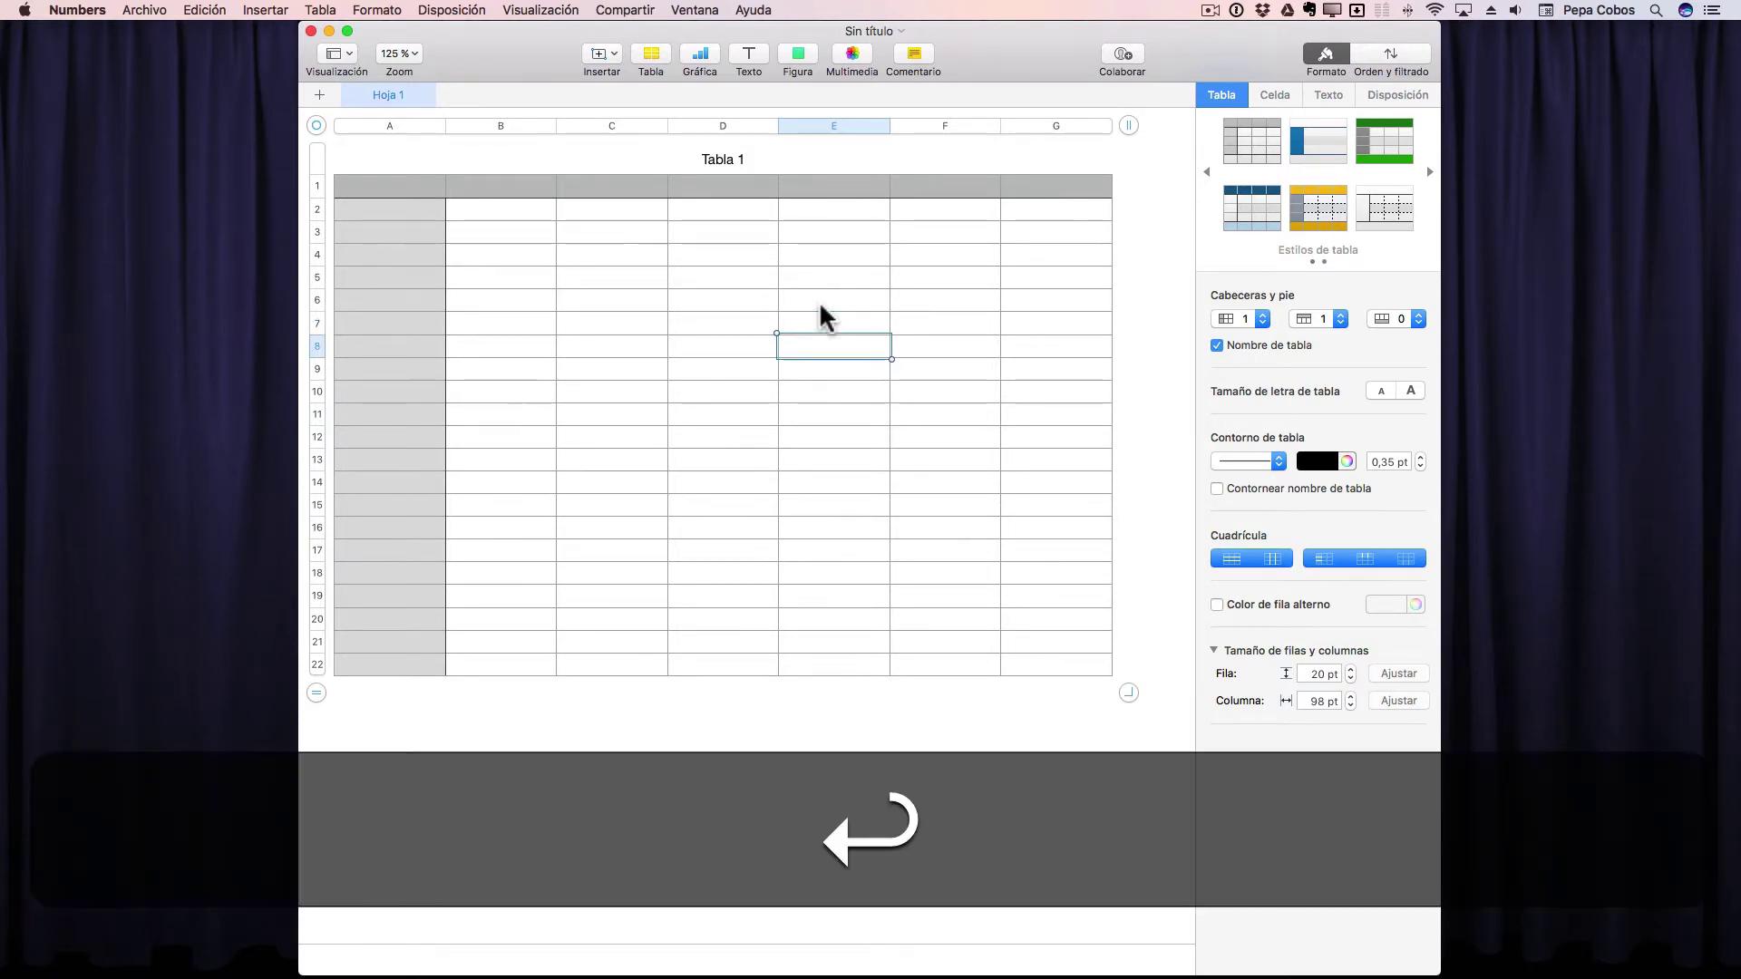
{"action": "key", "text": "Tab"}
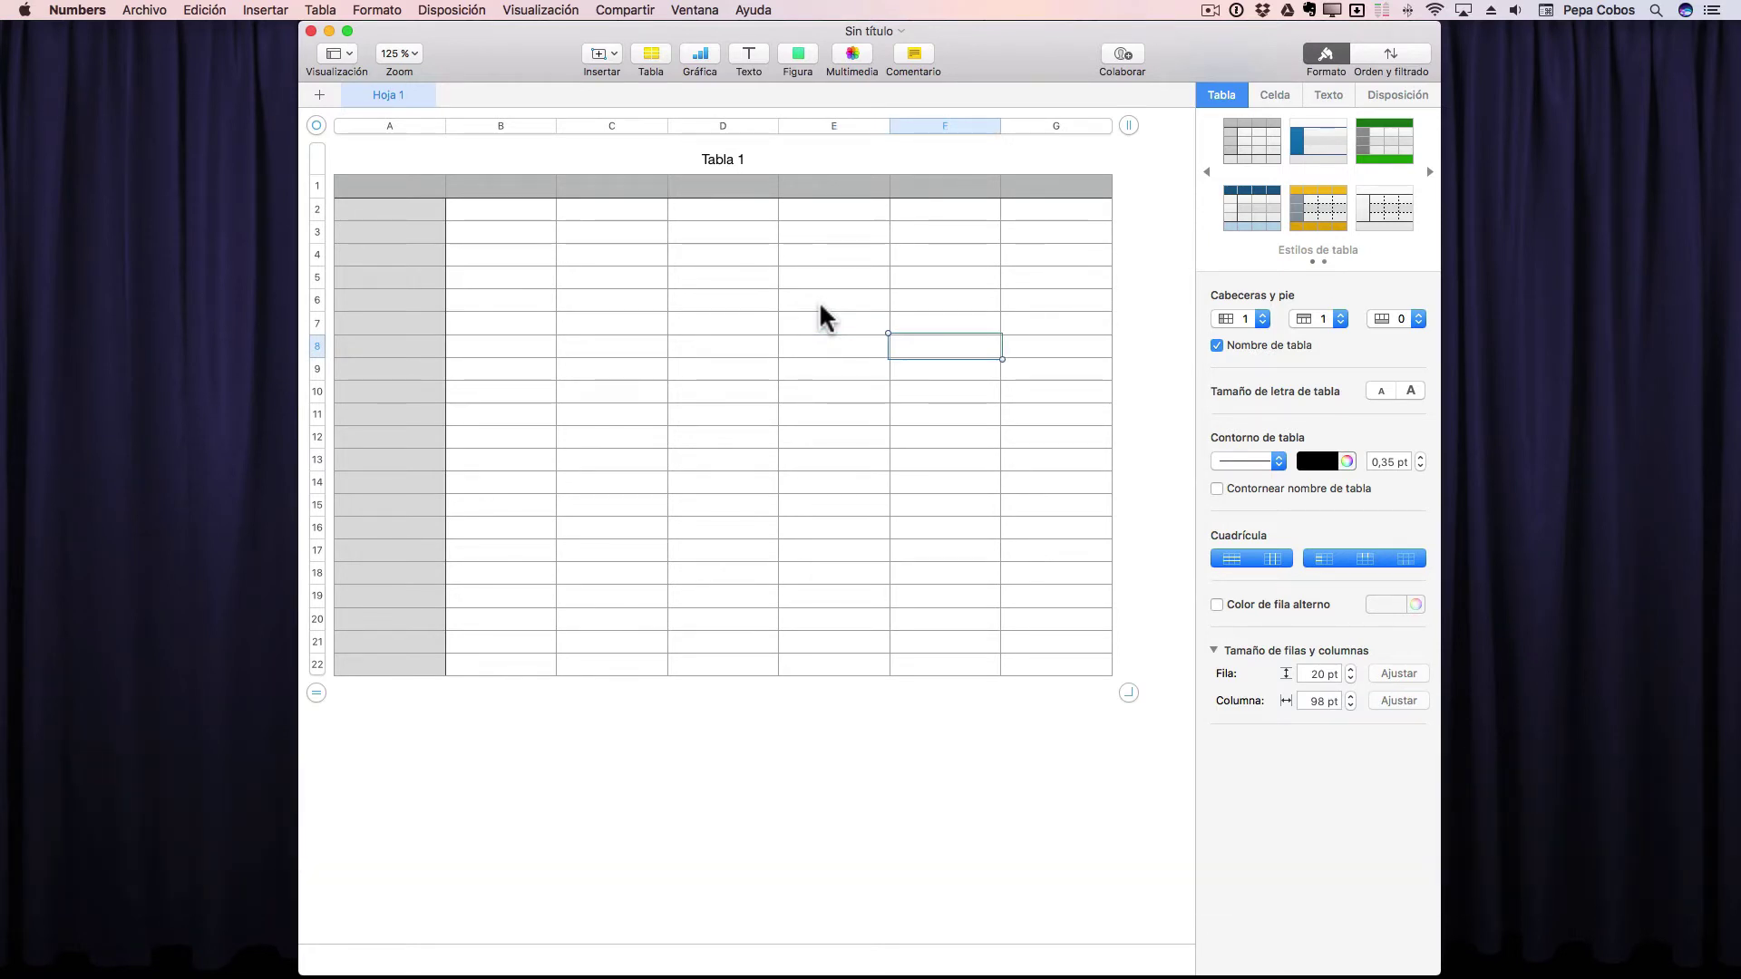
{"action": "key", "text": "shift+Tab"}
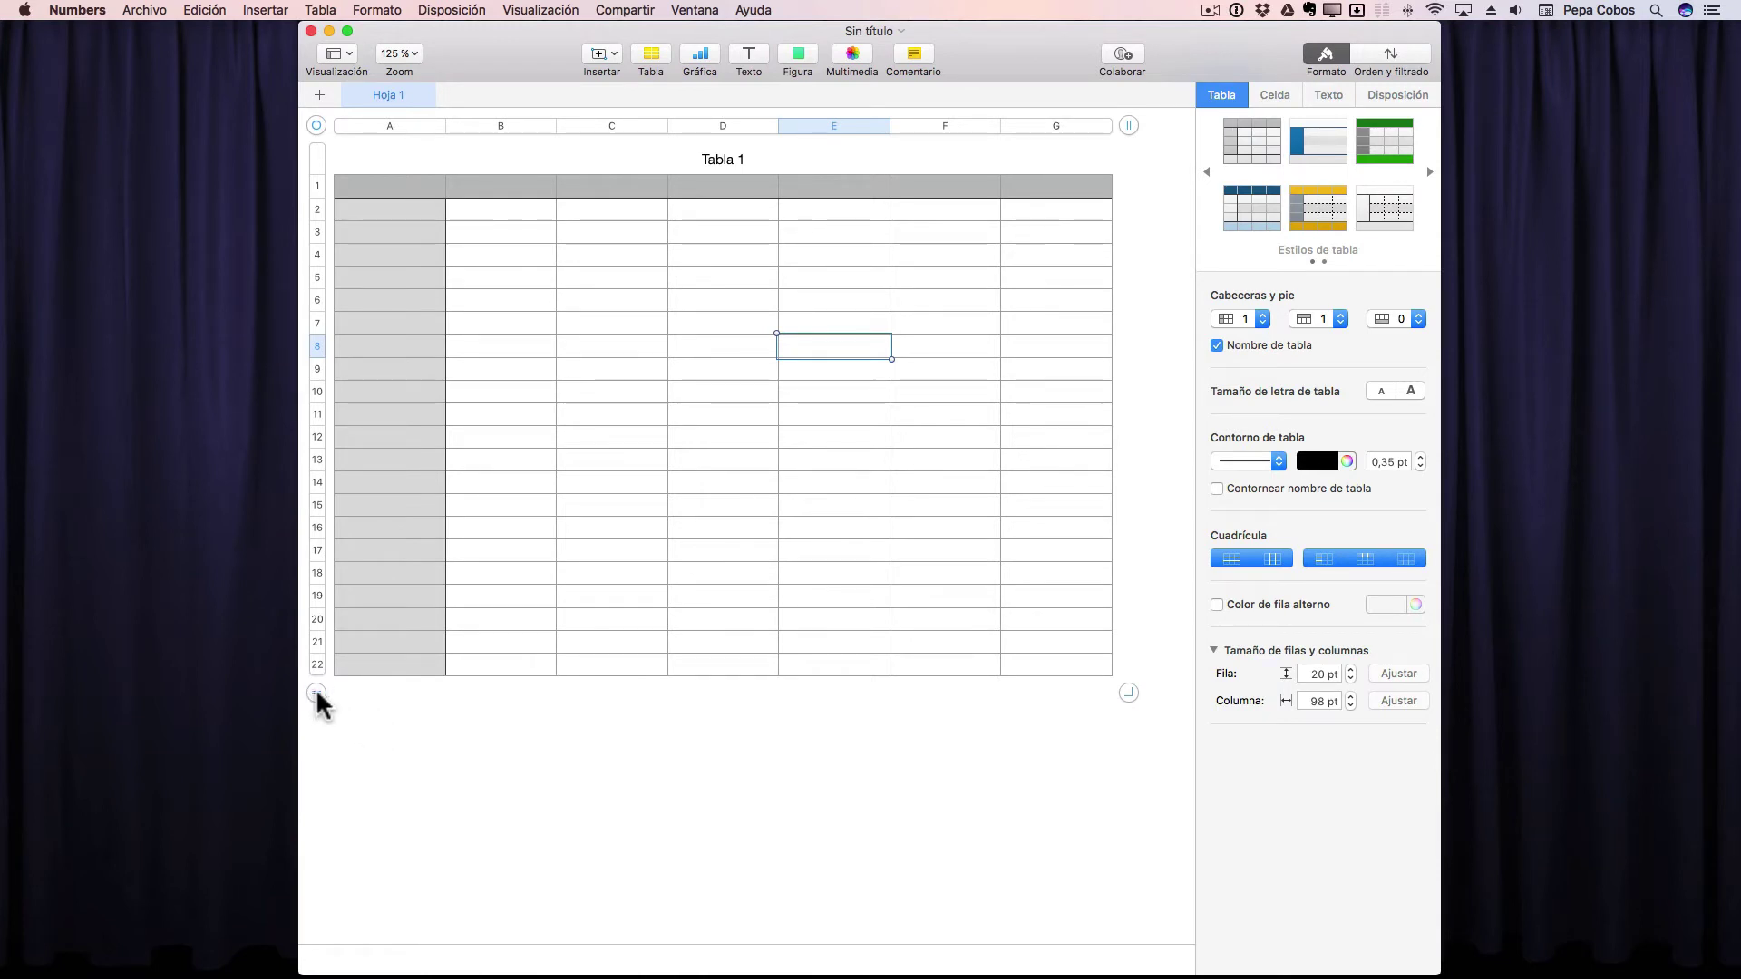
Drag Tabla 1's handles to leave 14 rows and columns A through F.
{"action": "left_click_drag", "start_coordinate": [317, 695], "coordinate": [319, 520]}
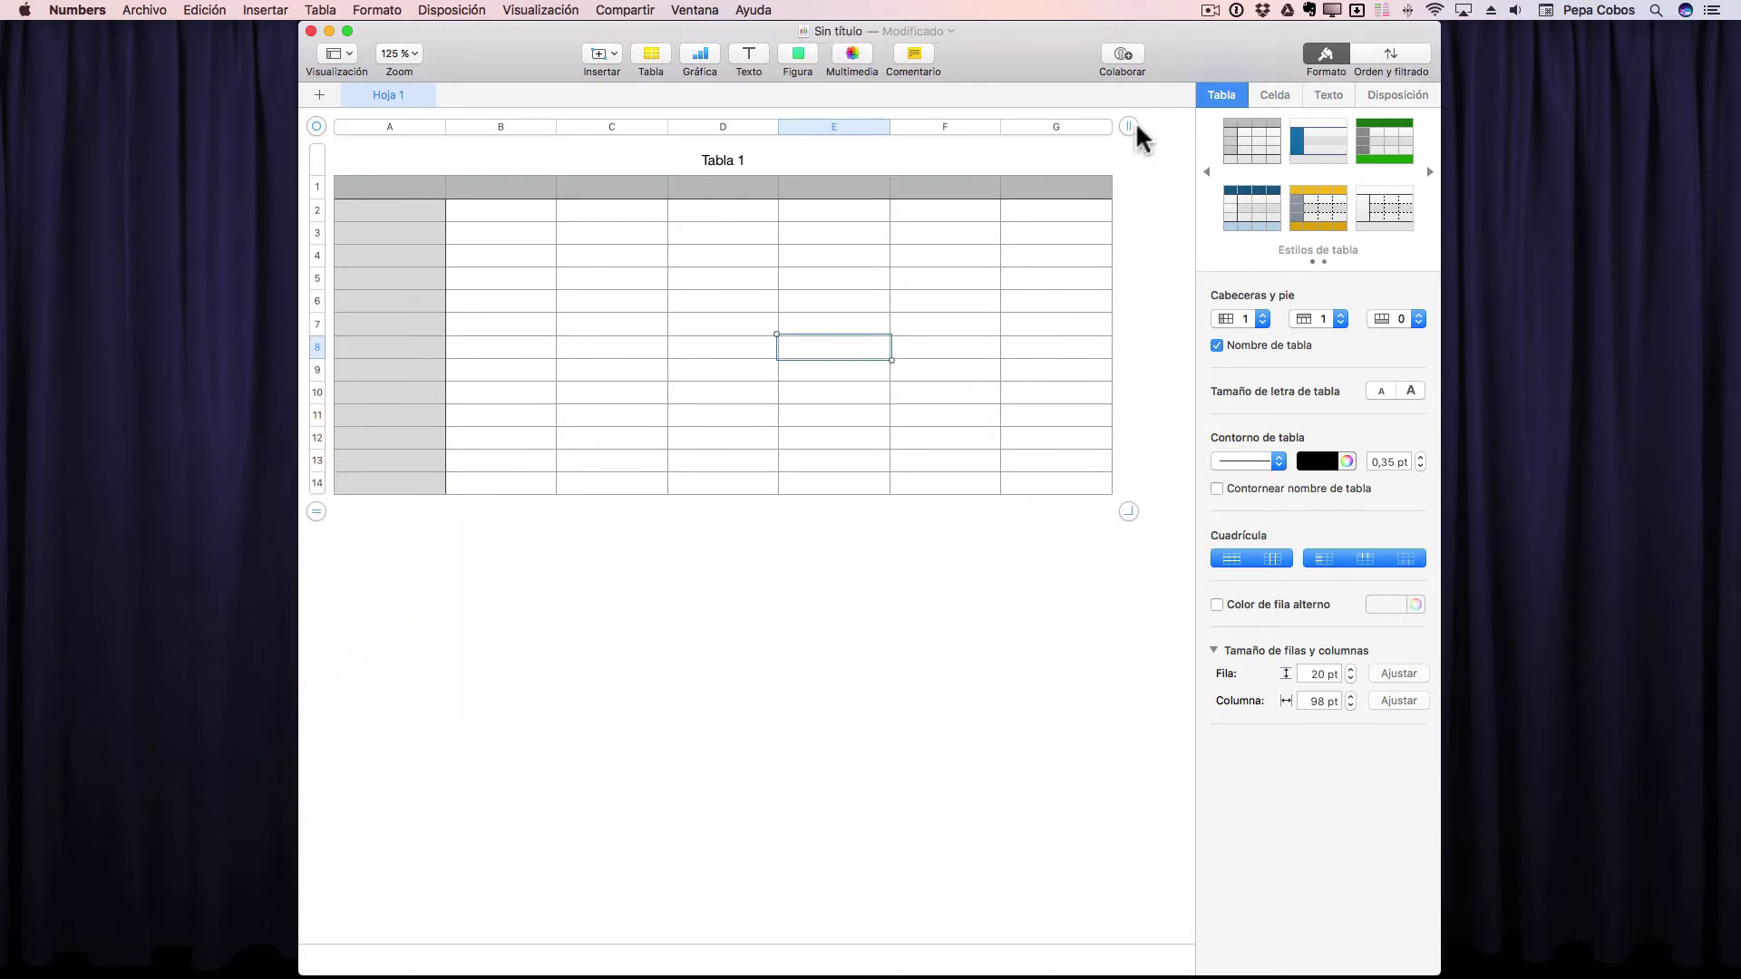
{"action": "left_click_drag", "start_coordinate": [1130, 123], "coordinate": [825, 131]}
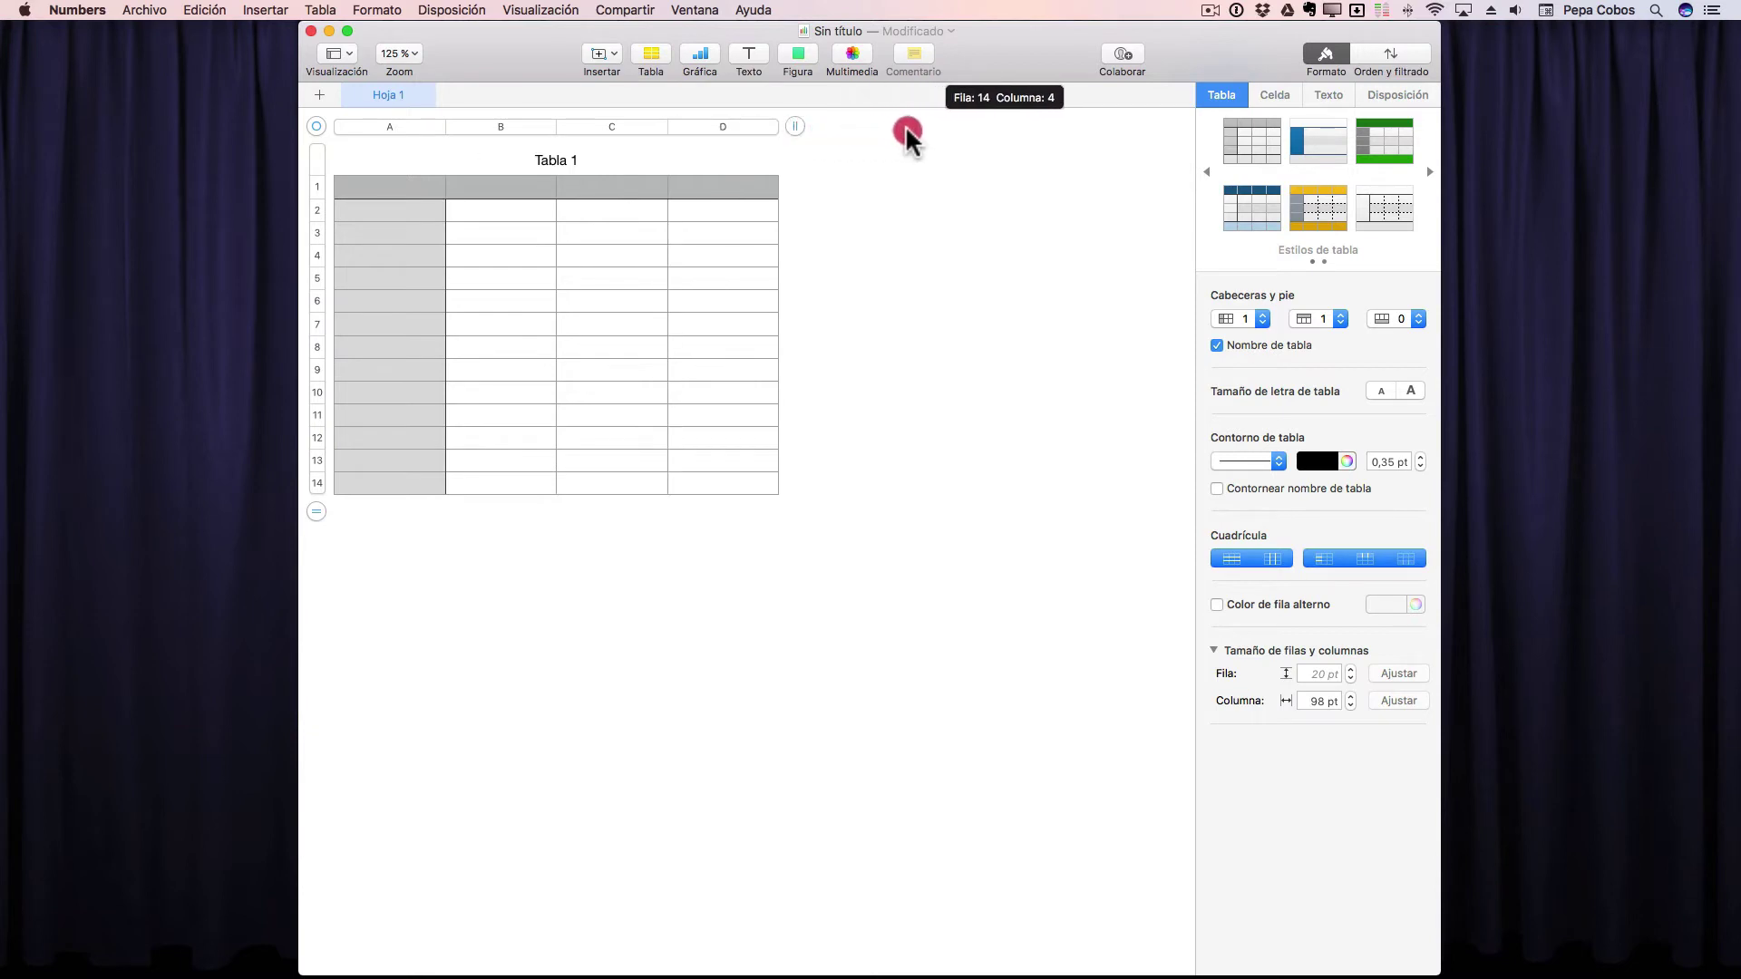
{"action": "left_click_drag", "start_coordinate": [826, 130], "coordinate": [1021, 129]}
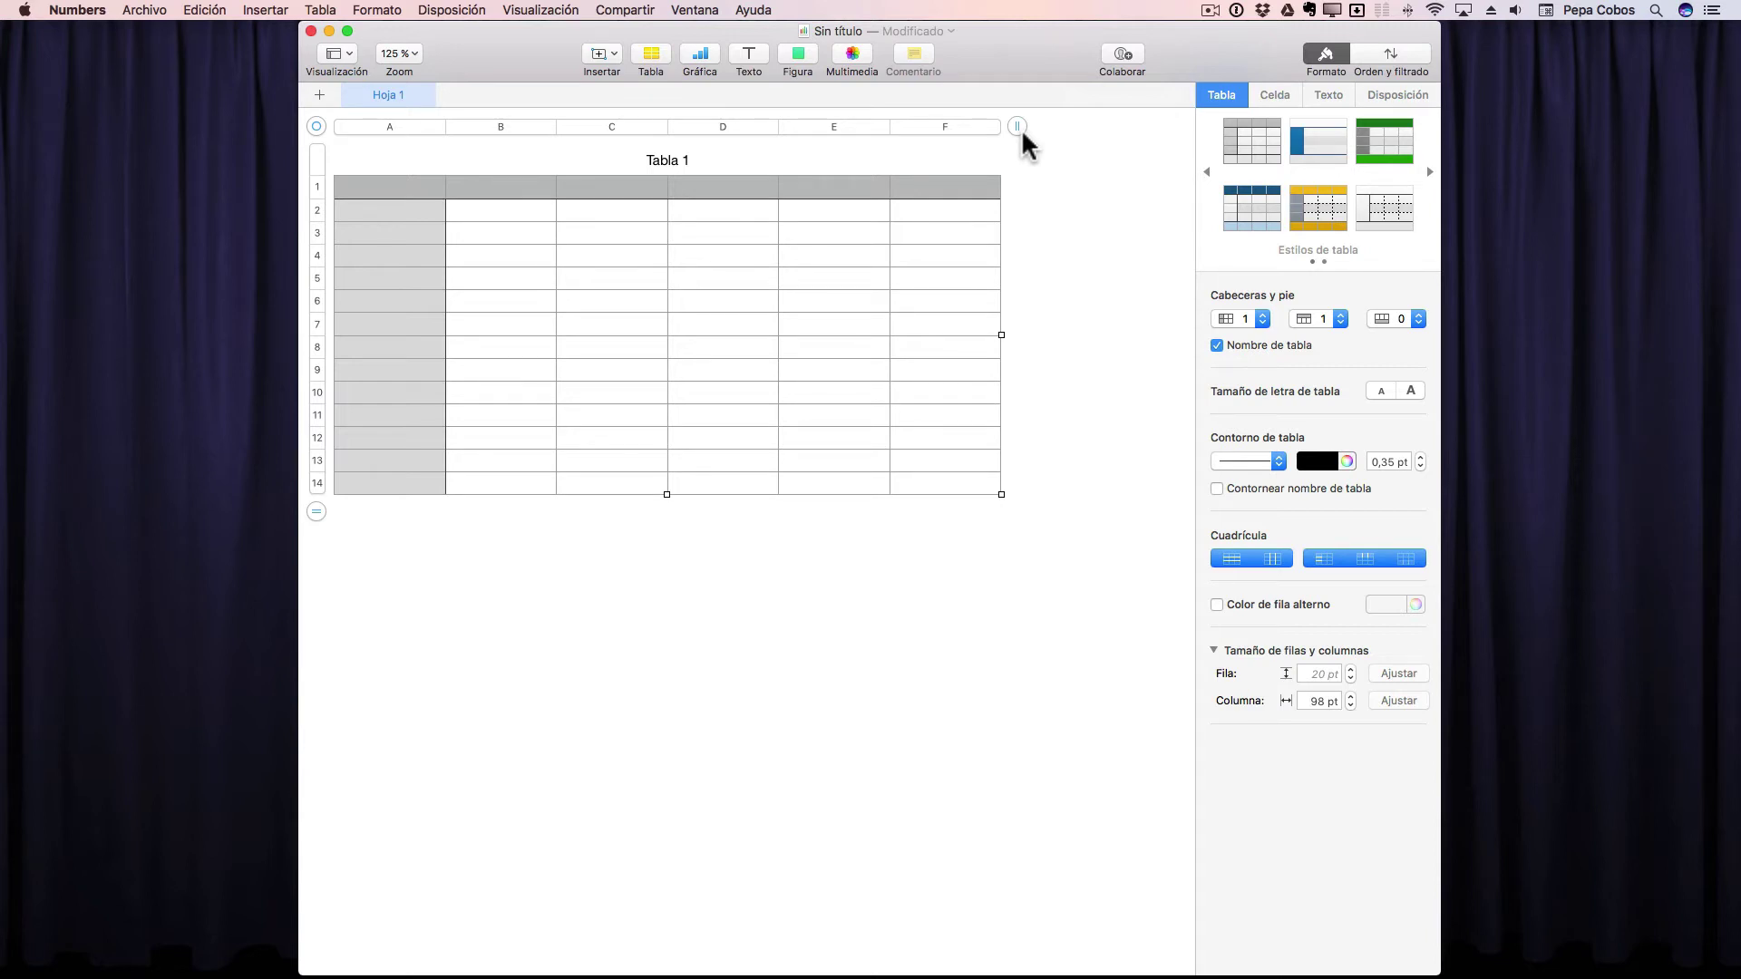
Drag the column handle back to columns A–E, removing F and G, and select Tabla 1.
{"action": "left_click", "coordinate": [940, 127]}
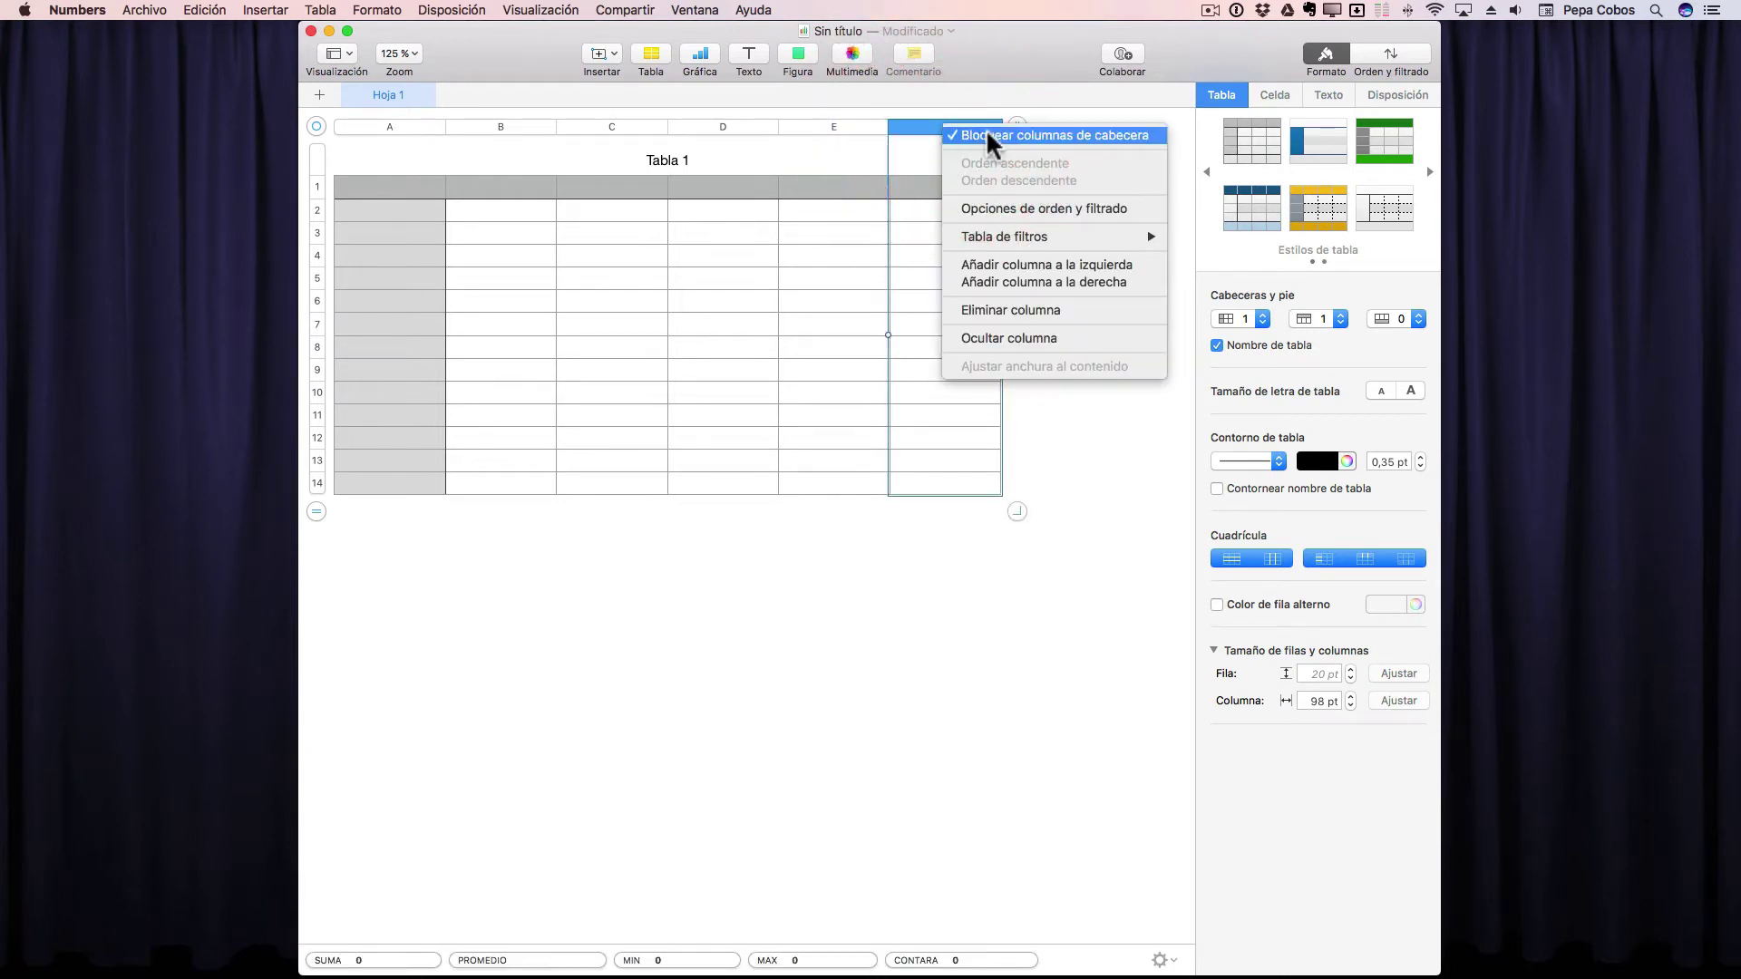
{"action": "left_click", "coordinate": [1020, 282]}
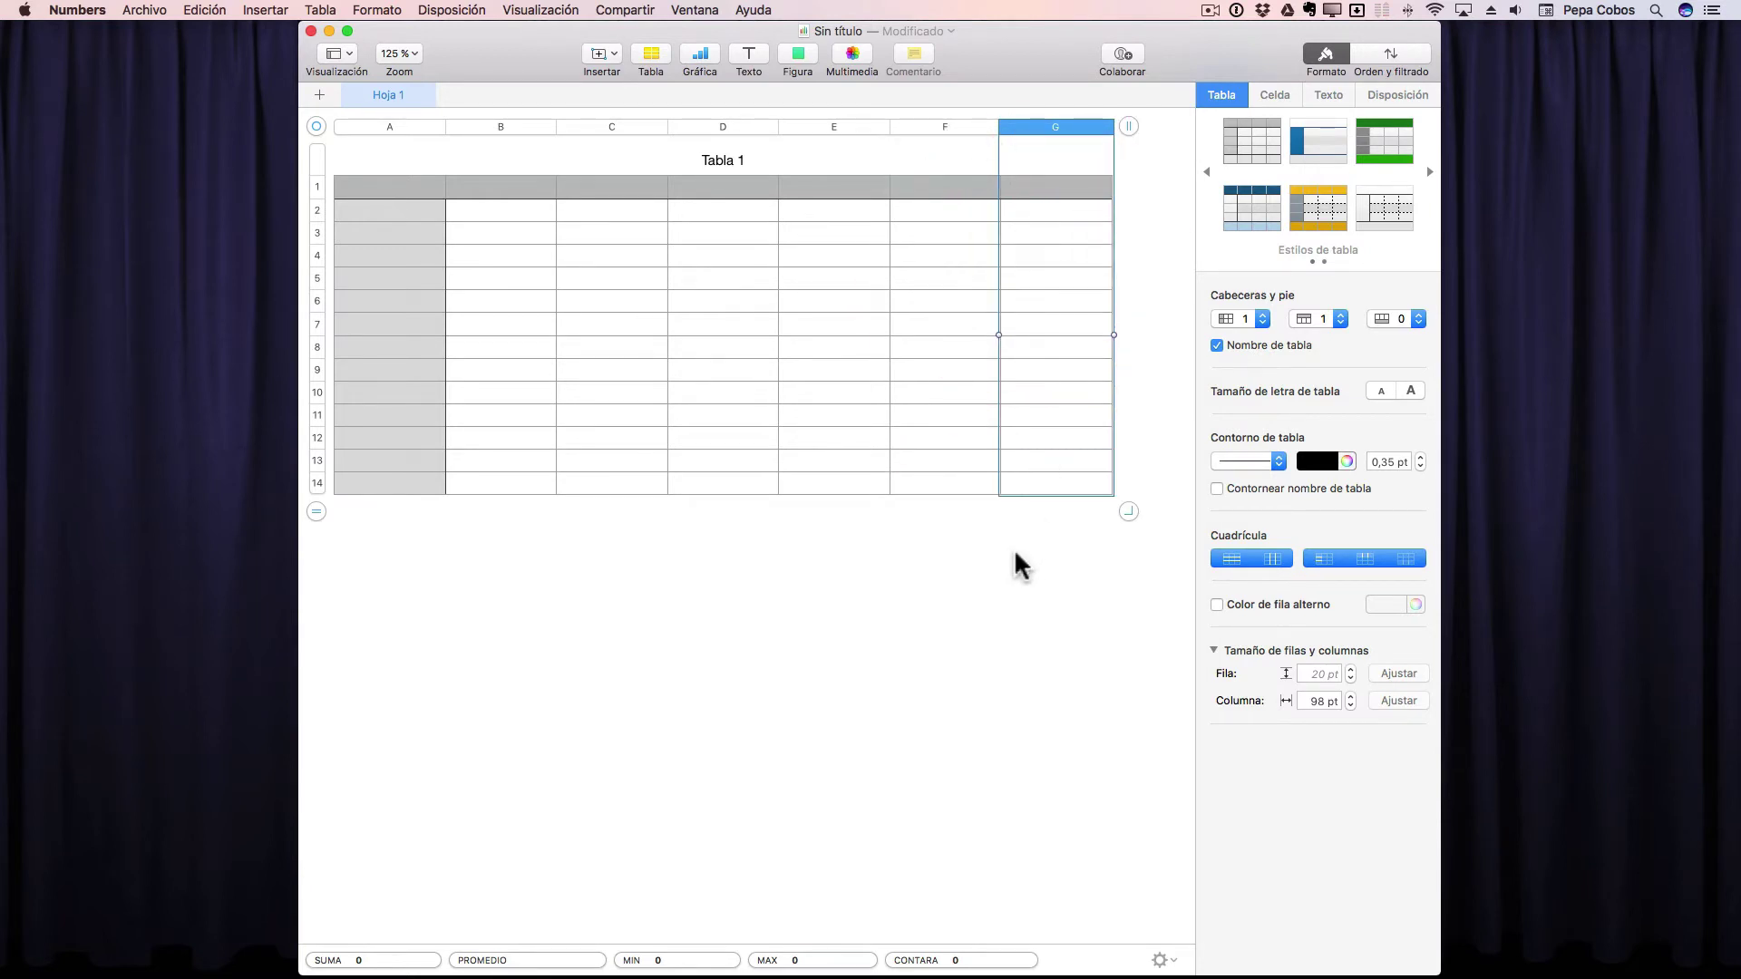
{"action": "left_click_drag", "start_coordinate": [1129, 126], "coordinate": [951, 127]}
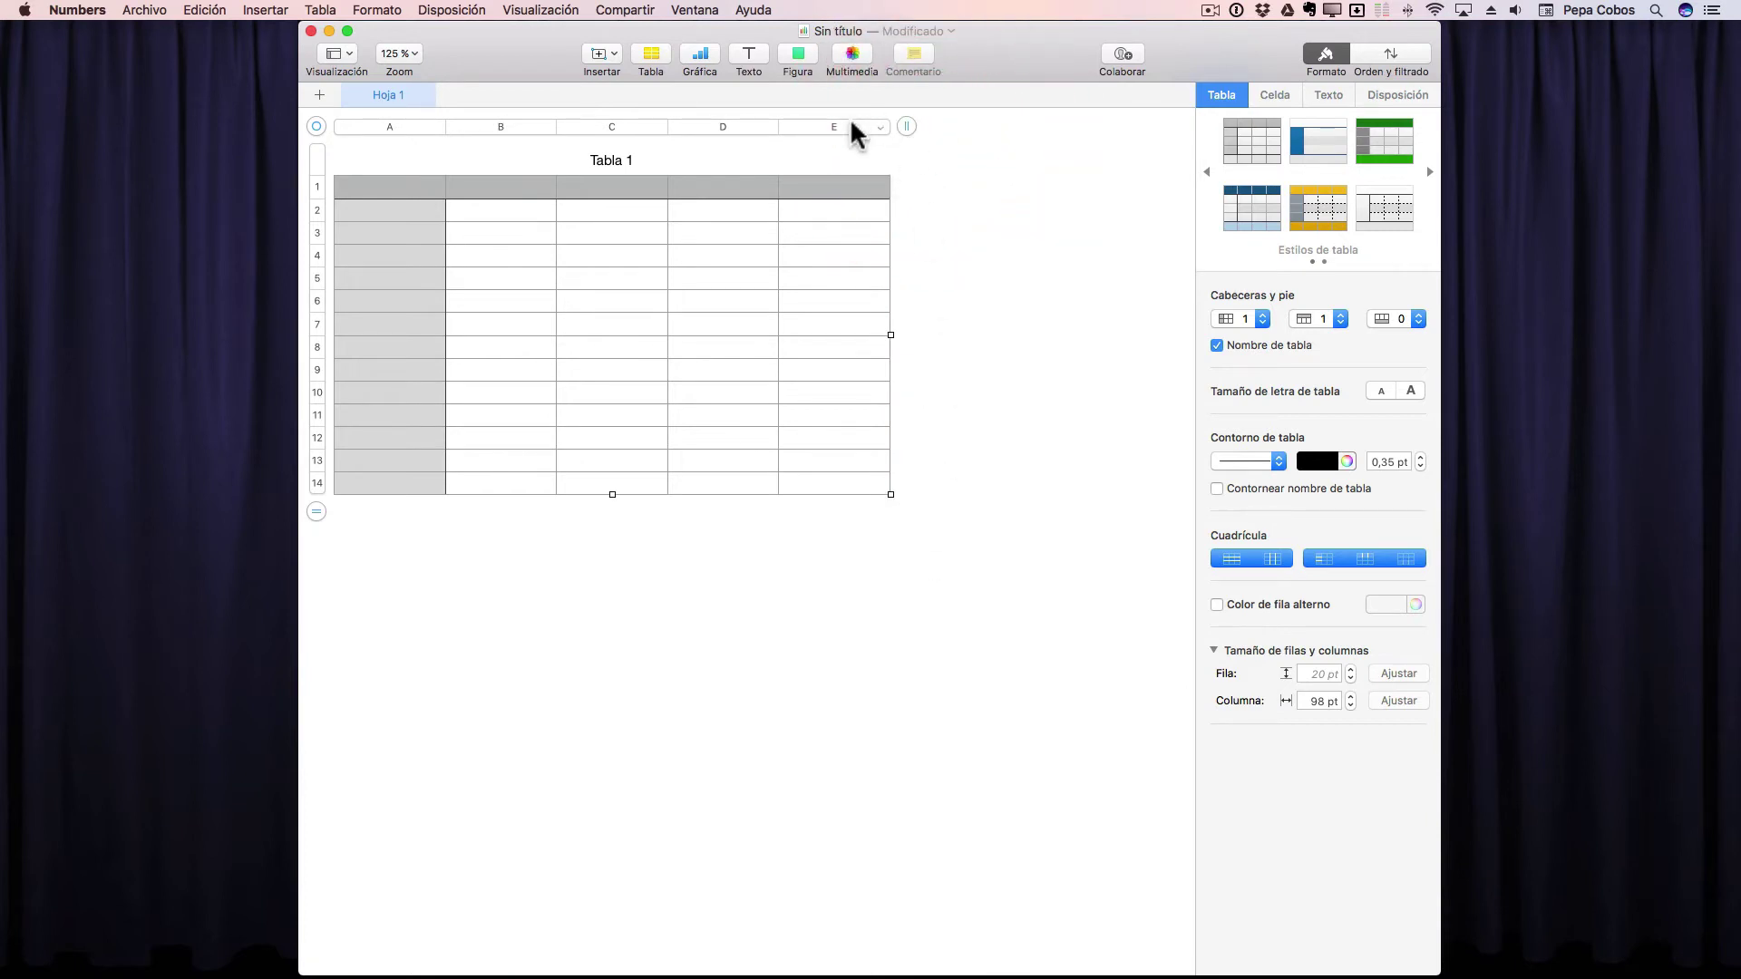
{"action": "left_click", "coordinate": [361, 153]}
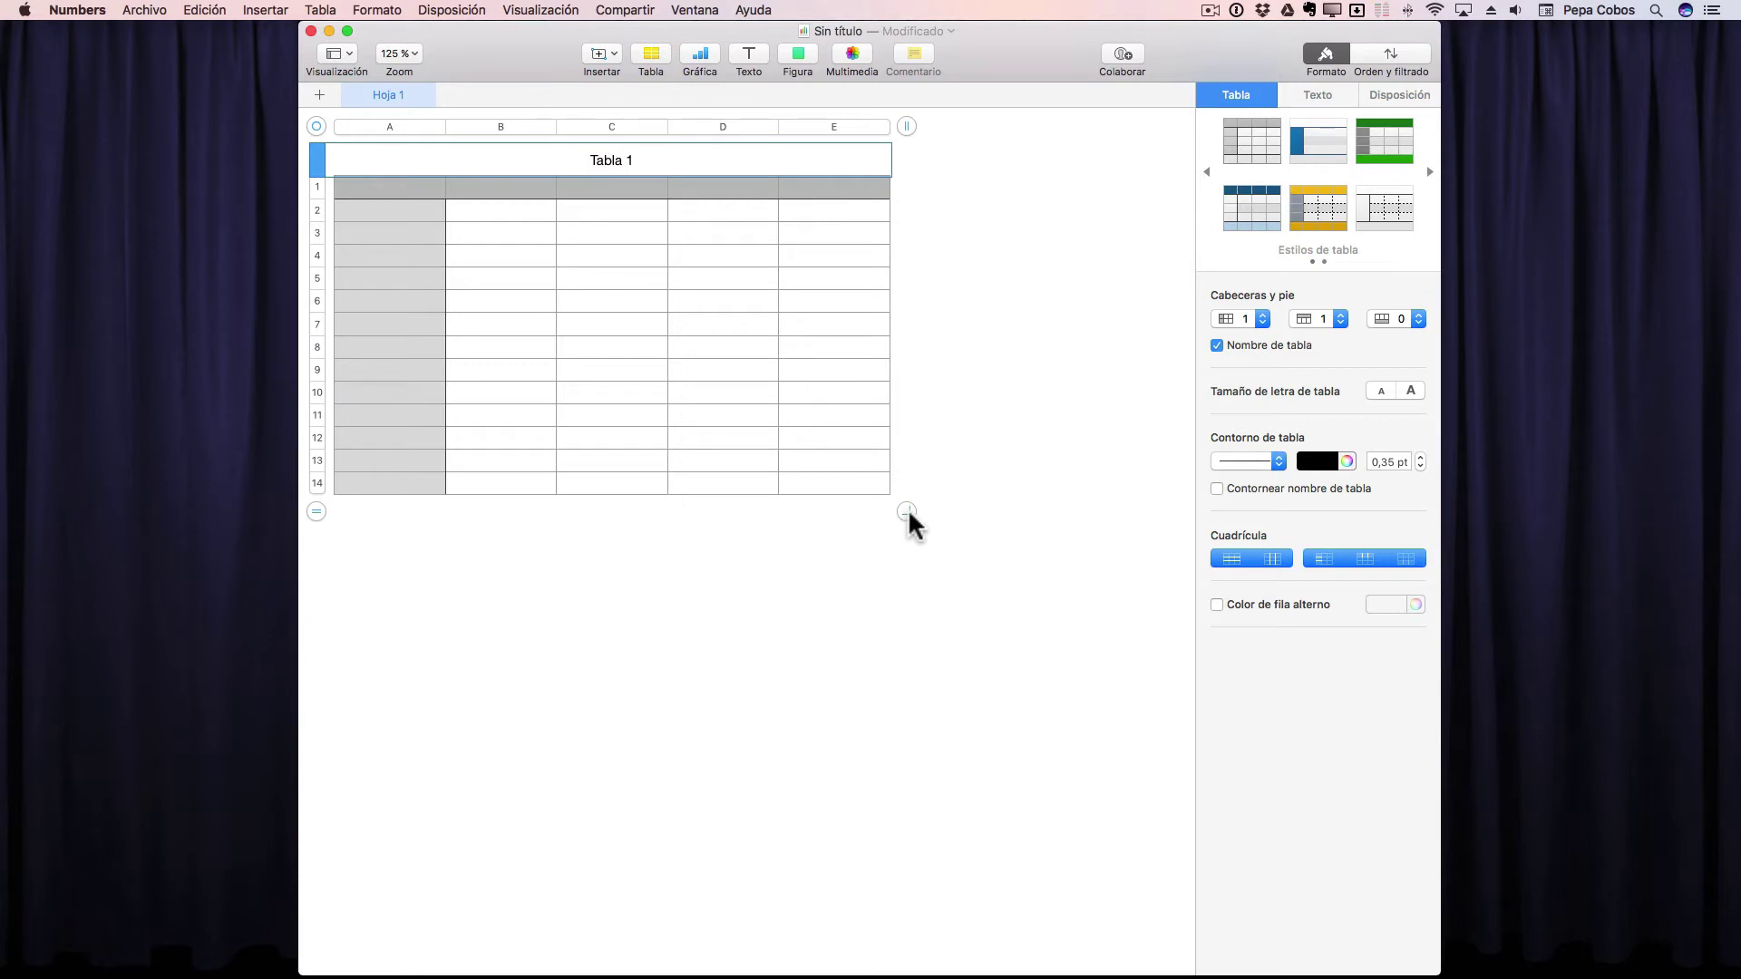
Resize Tabla 1 to 7 columns × 11 rows, then remove its header column and header row.
{"action": "mouse_move", "coordinate": [908, 511]}
{"action": "left_mouse_down"}
{"action": "mouse_move", "coordinate": [989, 586]}
{"action": "mouse_move", "coordinate": [1169, 617]}
{"action": "mouse_move", "coordinate": [1165, 655]}
{"action": "mouse_move", "coordinate": [868, 659]}
{"action": "mouse_move", "coordinate": [861, 435]}
{"action": "mouse_move", "coordinate": [882, 643]}
{"action": "mouse_move", "coordinate": [1137, 651]}
{"action": "mouse_move", "coordinate": [1115, 495]}
{"action": "mouse_move", "coordinate": [1184, 565]}
{"action": "mouse_move", "coordinate": [1107, 731]}
{"action": "mouse_move", "coordinate": [1084, 450]}
{"action": "mouse_move", "coordinate": [1145, 453]}
{"action": "left_mouse_up"}
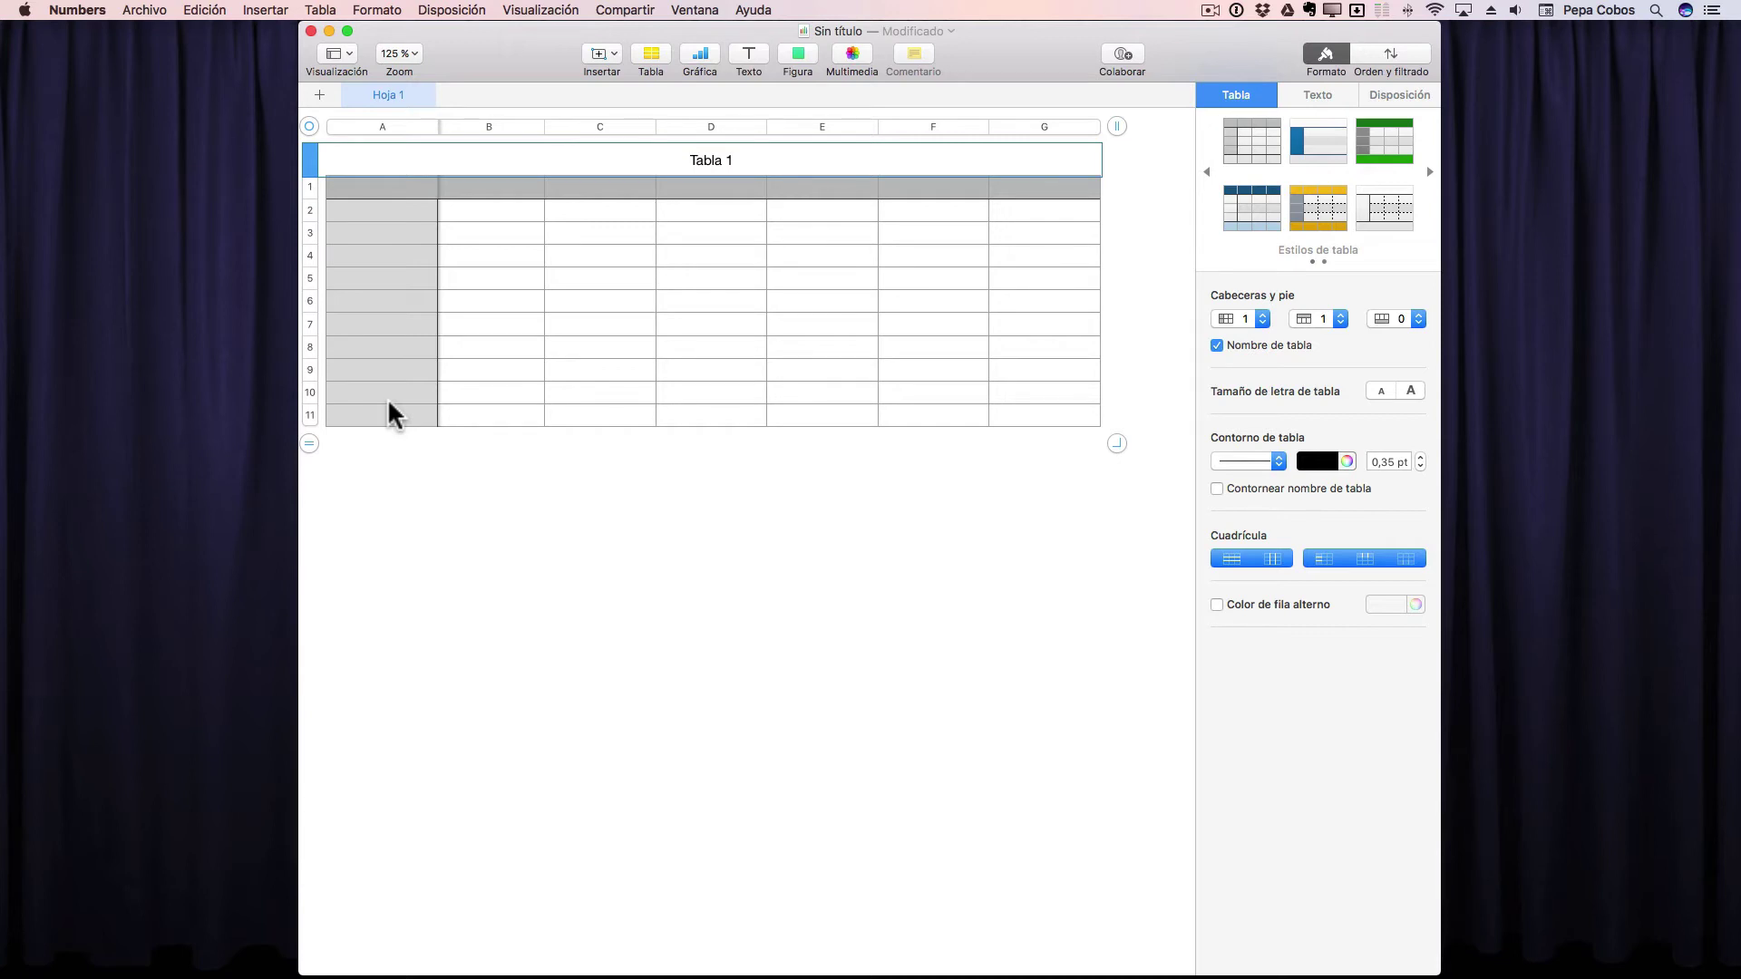
{"action": "scroll", "coordinate": [388, 402], "scroll_direction": "left", "scroll_amount": 2}
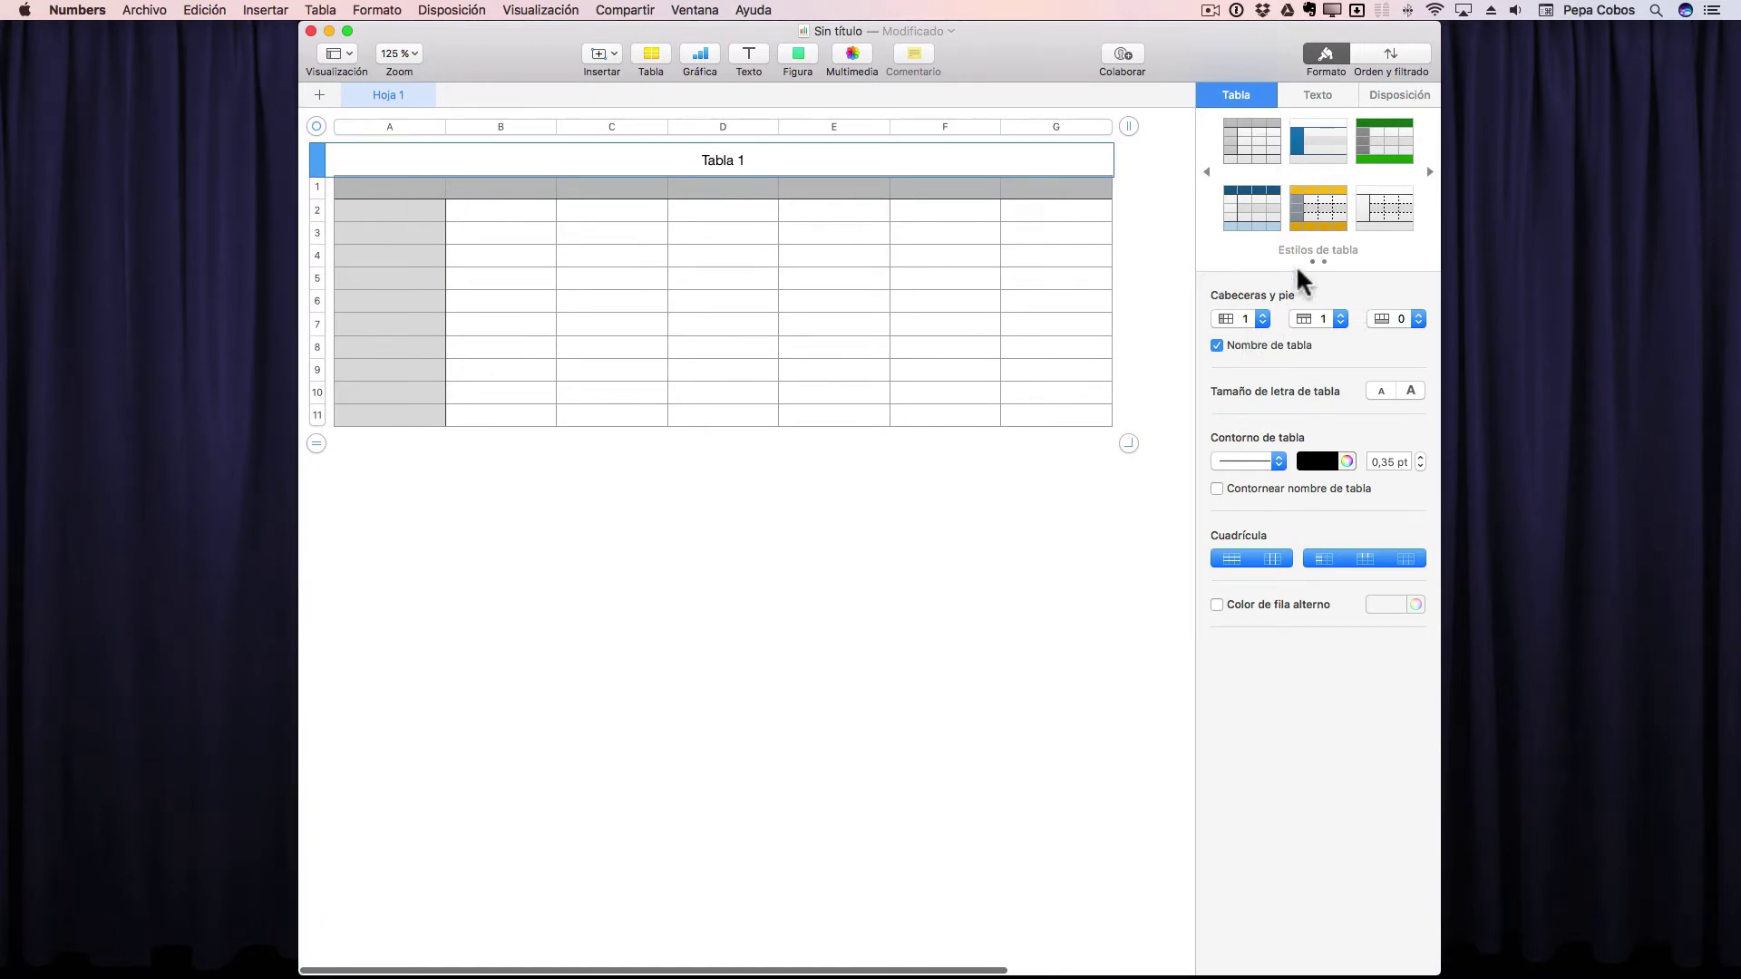
{"action": "left_click", "coordinate": [1260, 318]}
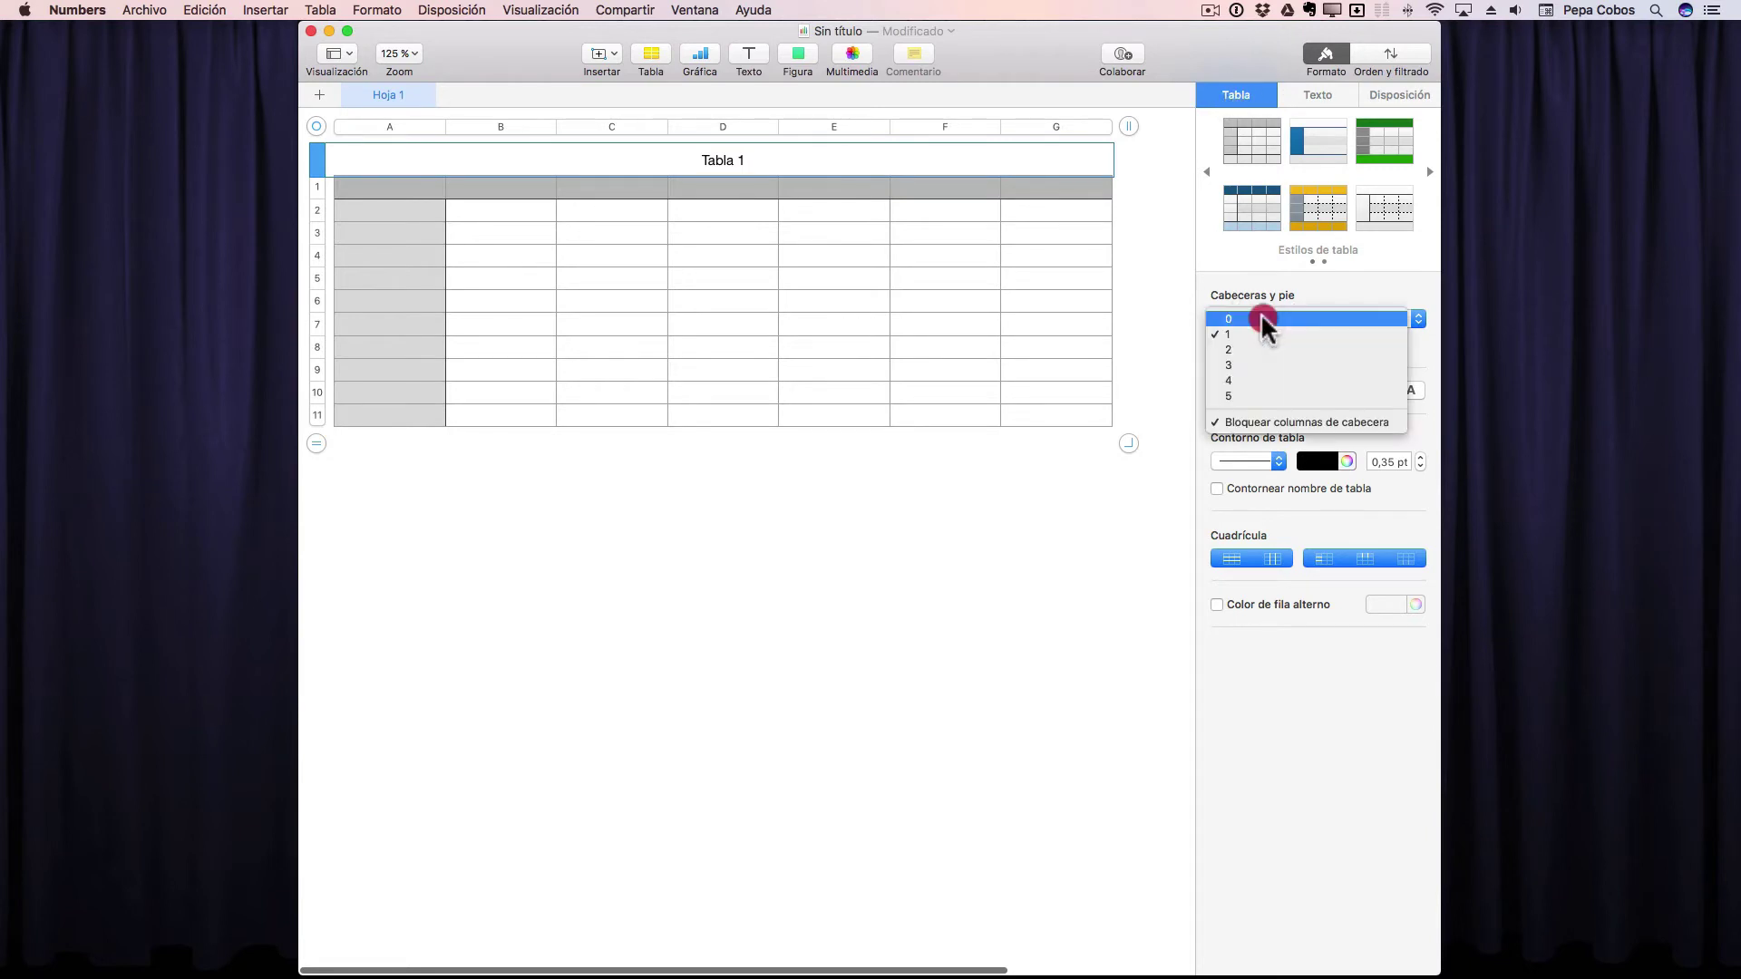
{"action": "left_click", "coordinate": [1228, 314]}
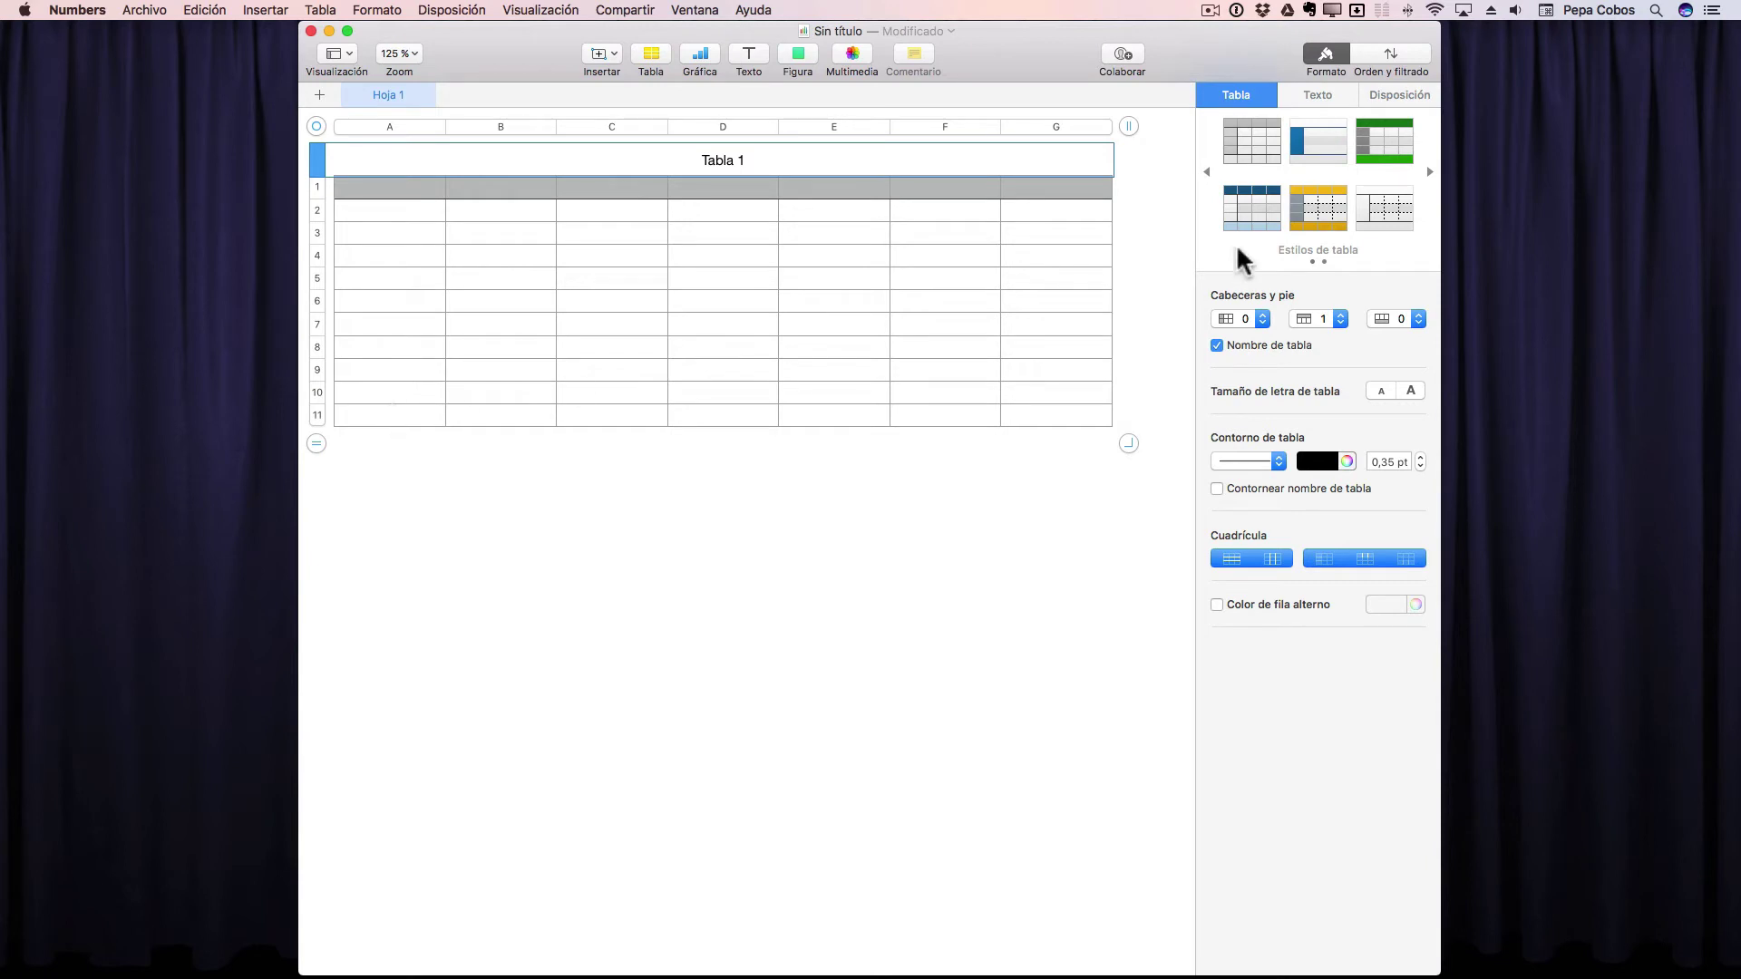
{"action": "left_click", "coordinate": [1342, 318]}
{"action": "left_click", "coordinate": [1323, 310]}
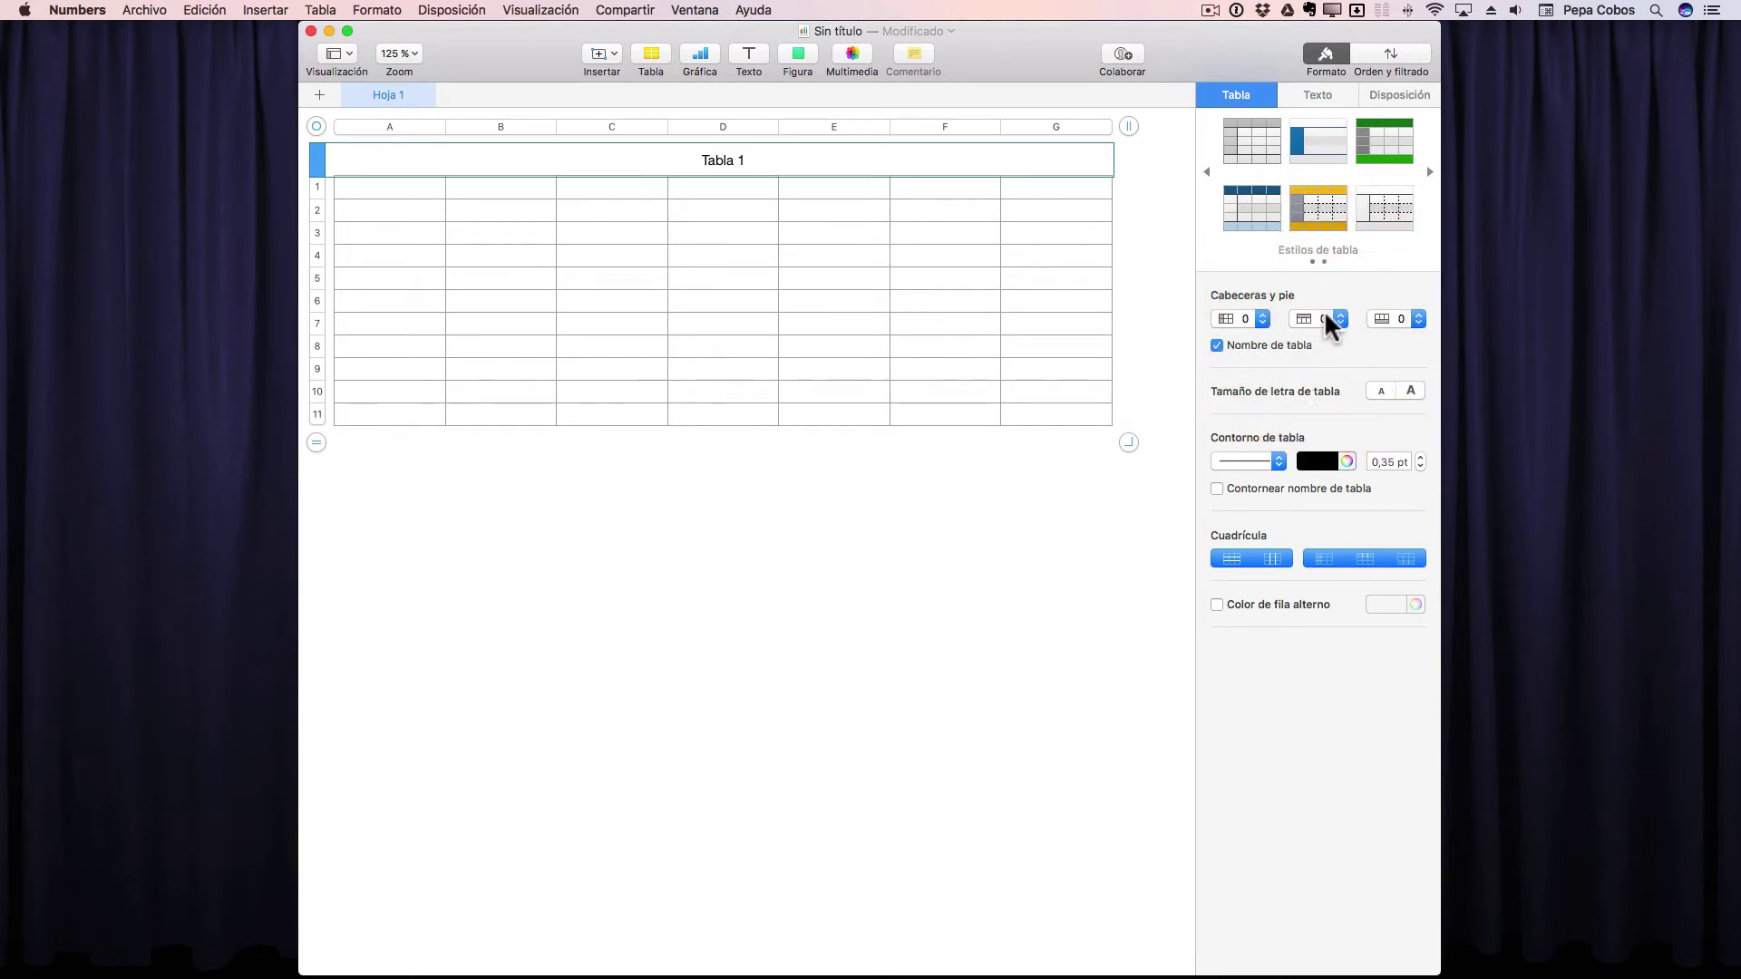
Restore one header row and one header column, leaving zero footer rows.
{"action": "left_click", "coordinate": [1335, 318]}
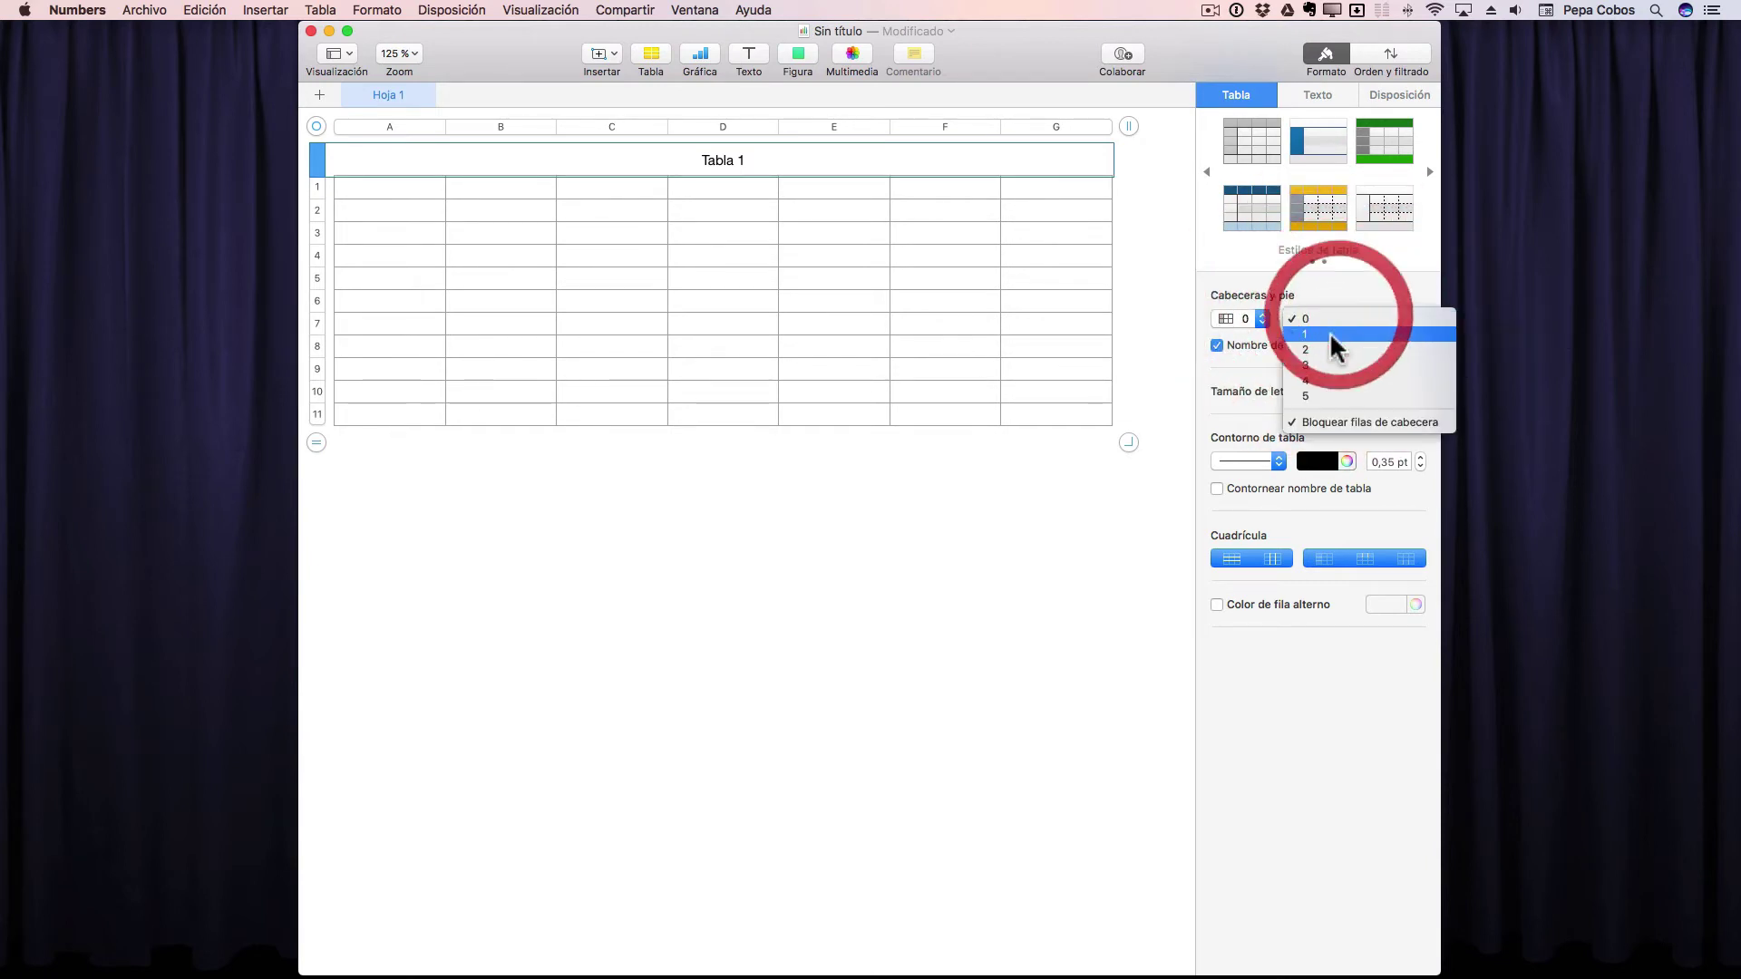
{"action": "left_click", "coordinate": [1299, 324]}
{"action": "left_click", "coordinate": [1262, 319]}
{"action": "left_click", "coordinate": [1252, 337]}
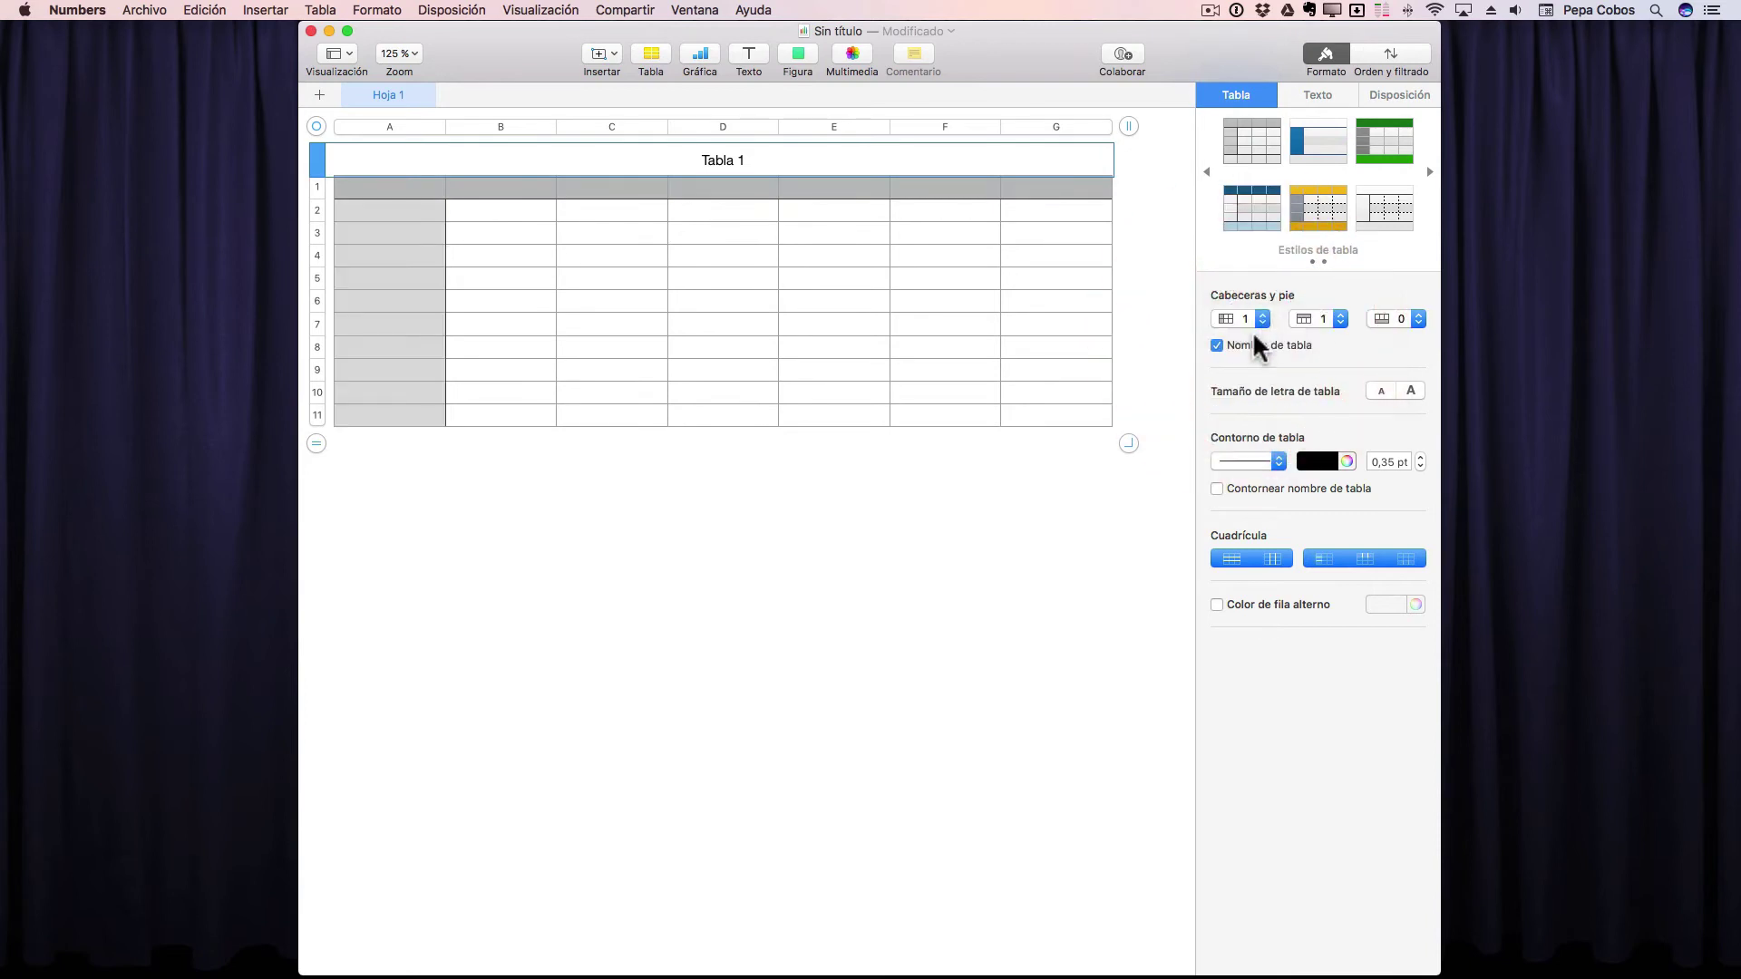
{"action": "left_click", "coordinate": [1418, 319]}
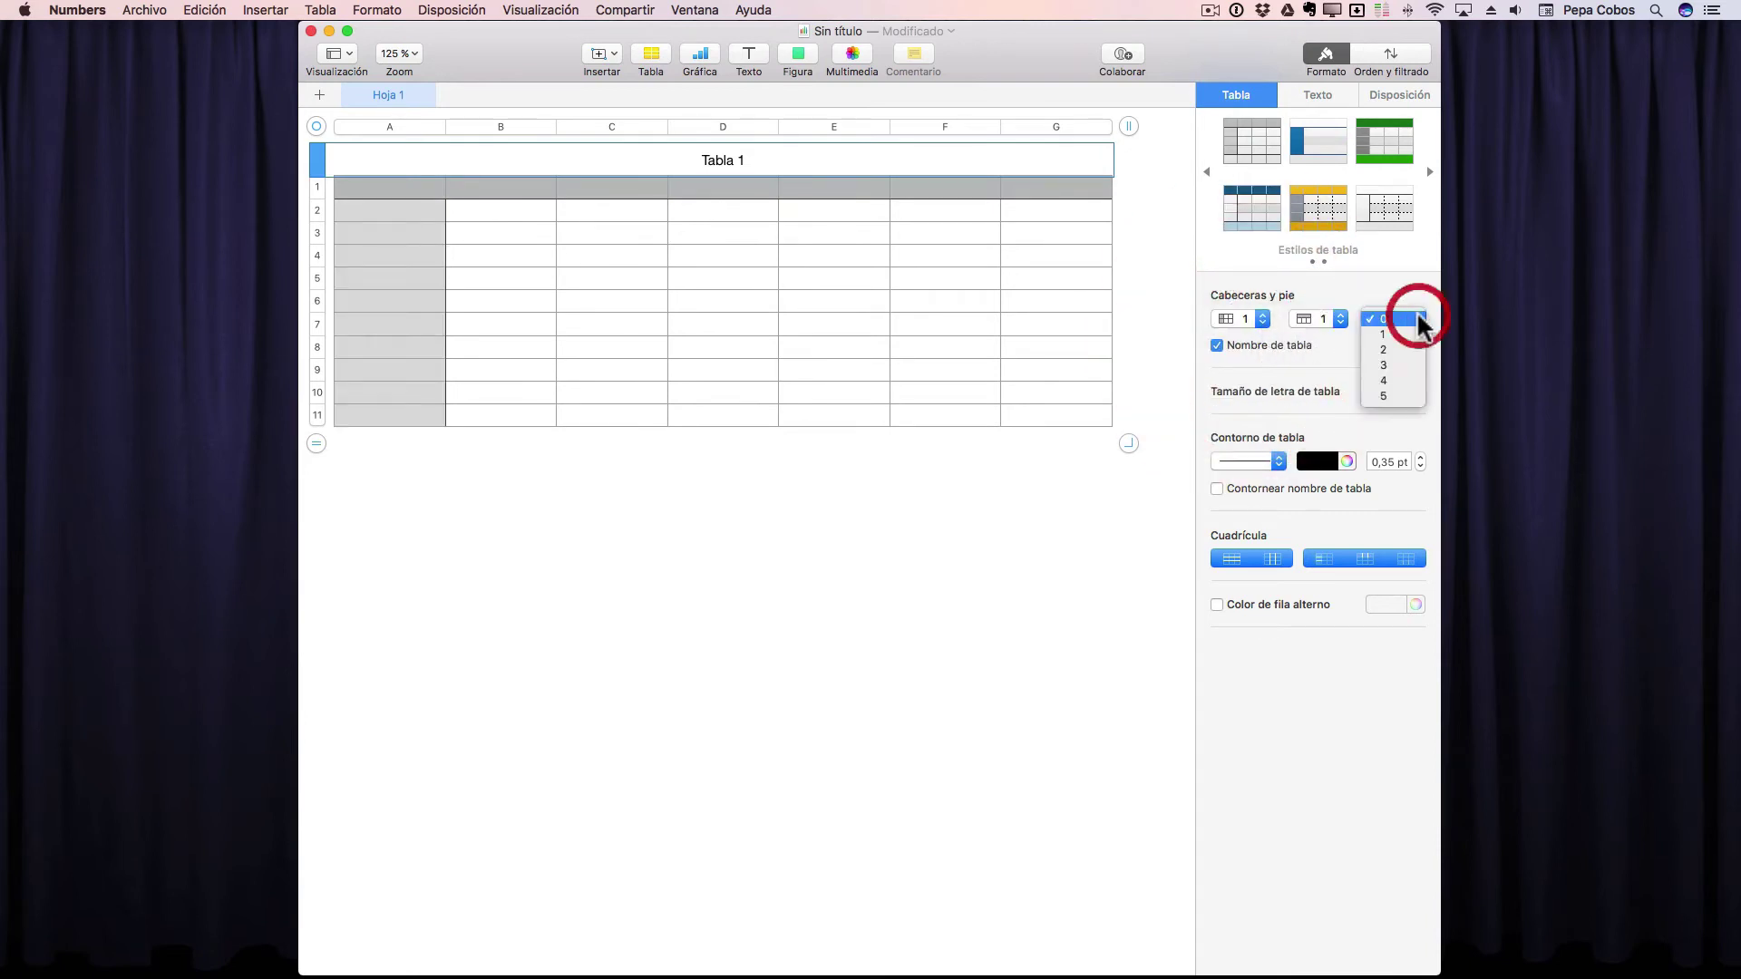
{"action": "left_click", "coordinate": [1400, 334]}
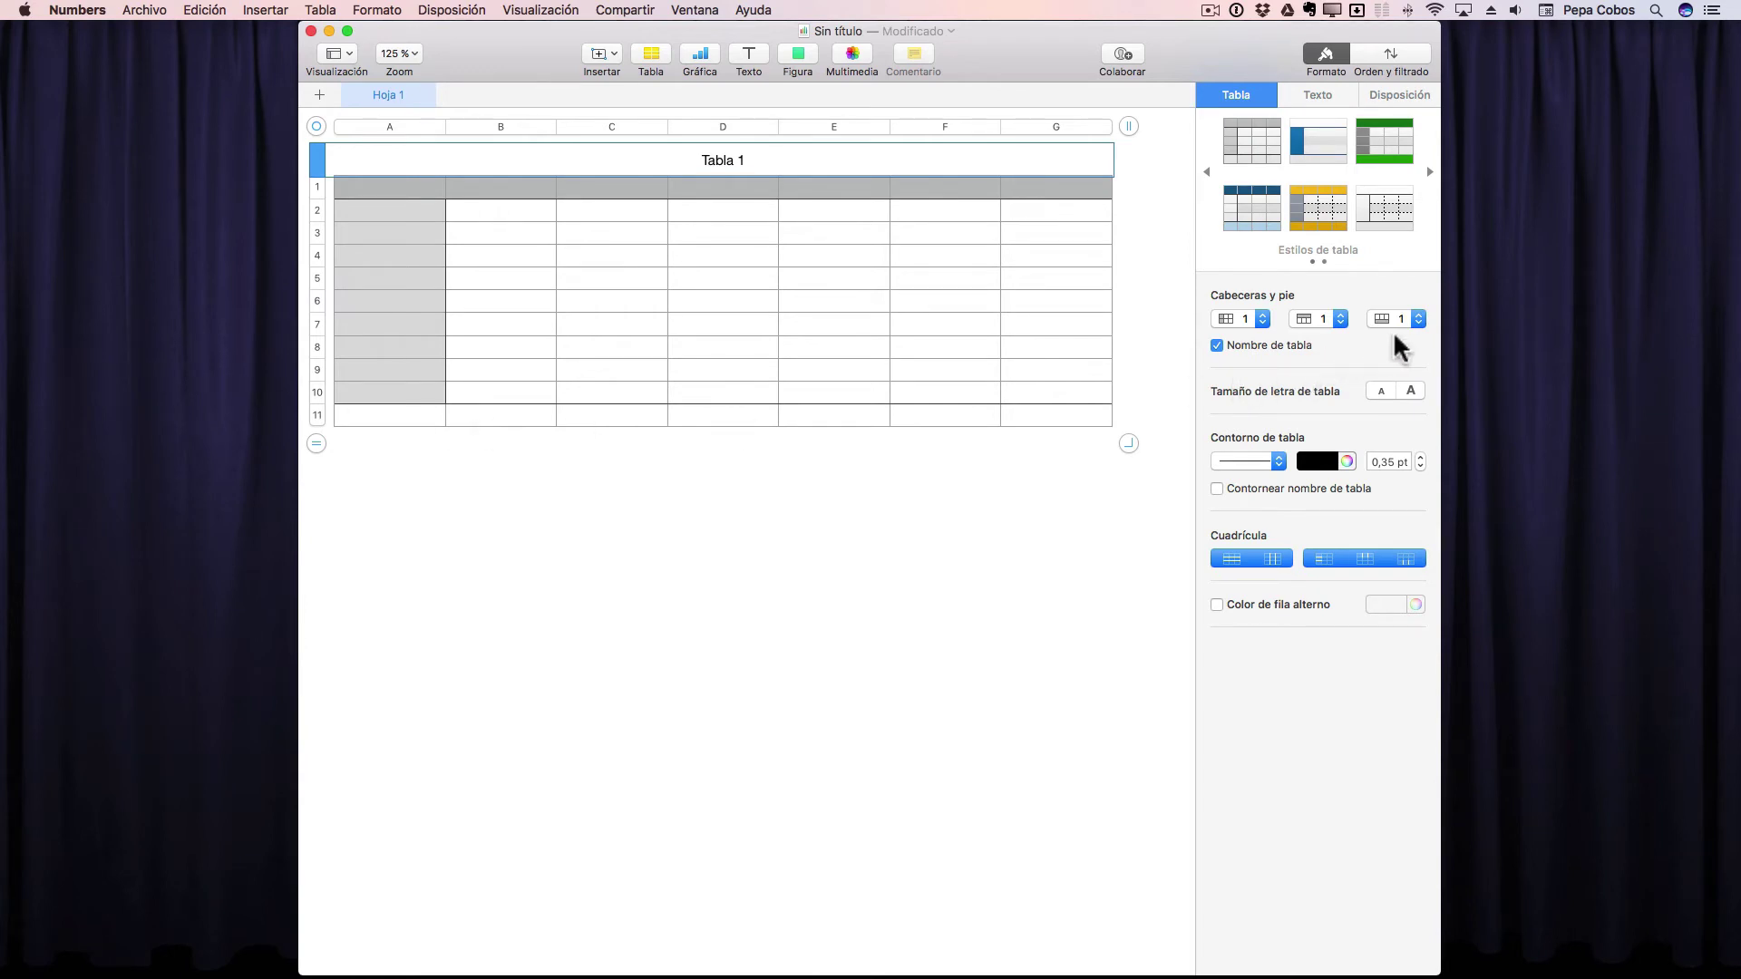
{"action": "left_click", "coordinate": [1419, 322]}
{"action": "left_click", "coordinate": [1404, 302]}
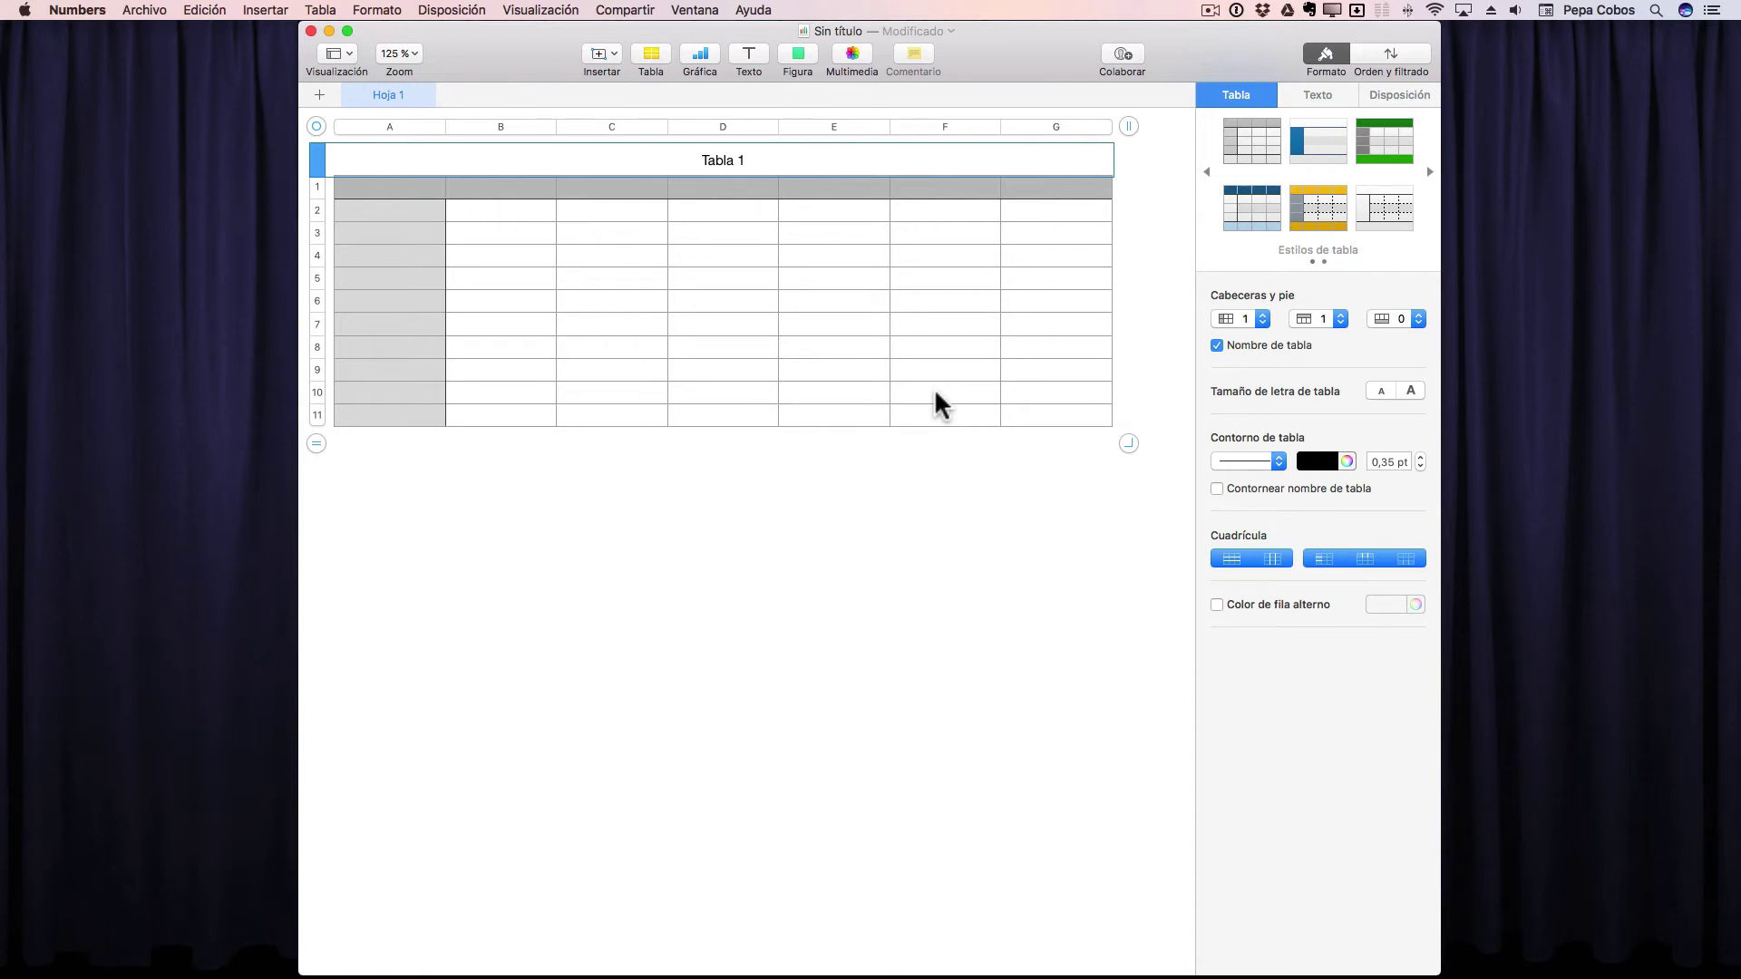
Enter 567, 742 and 633 down column B in B2, B3 and B4.
{"action": "left_click", "coordinate": [515, 211]}
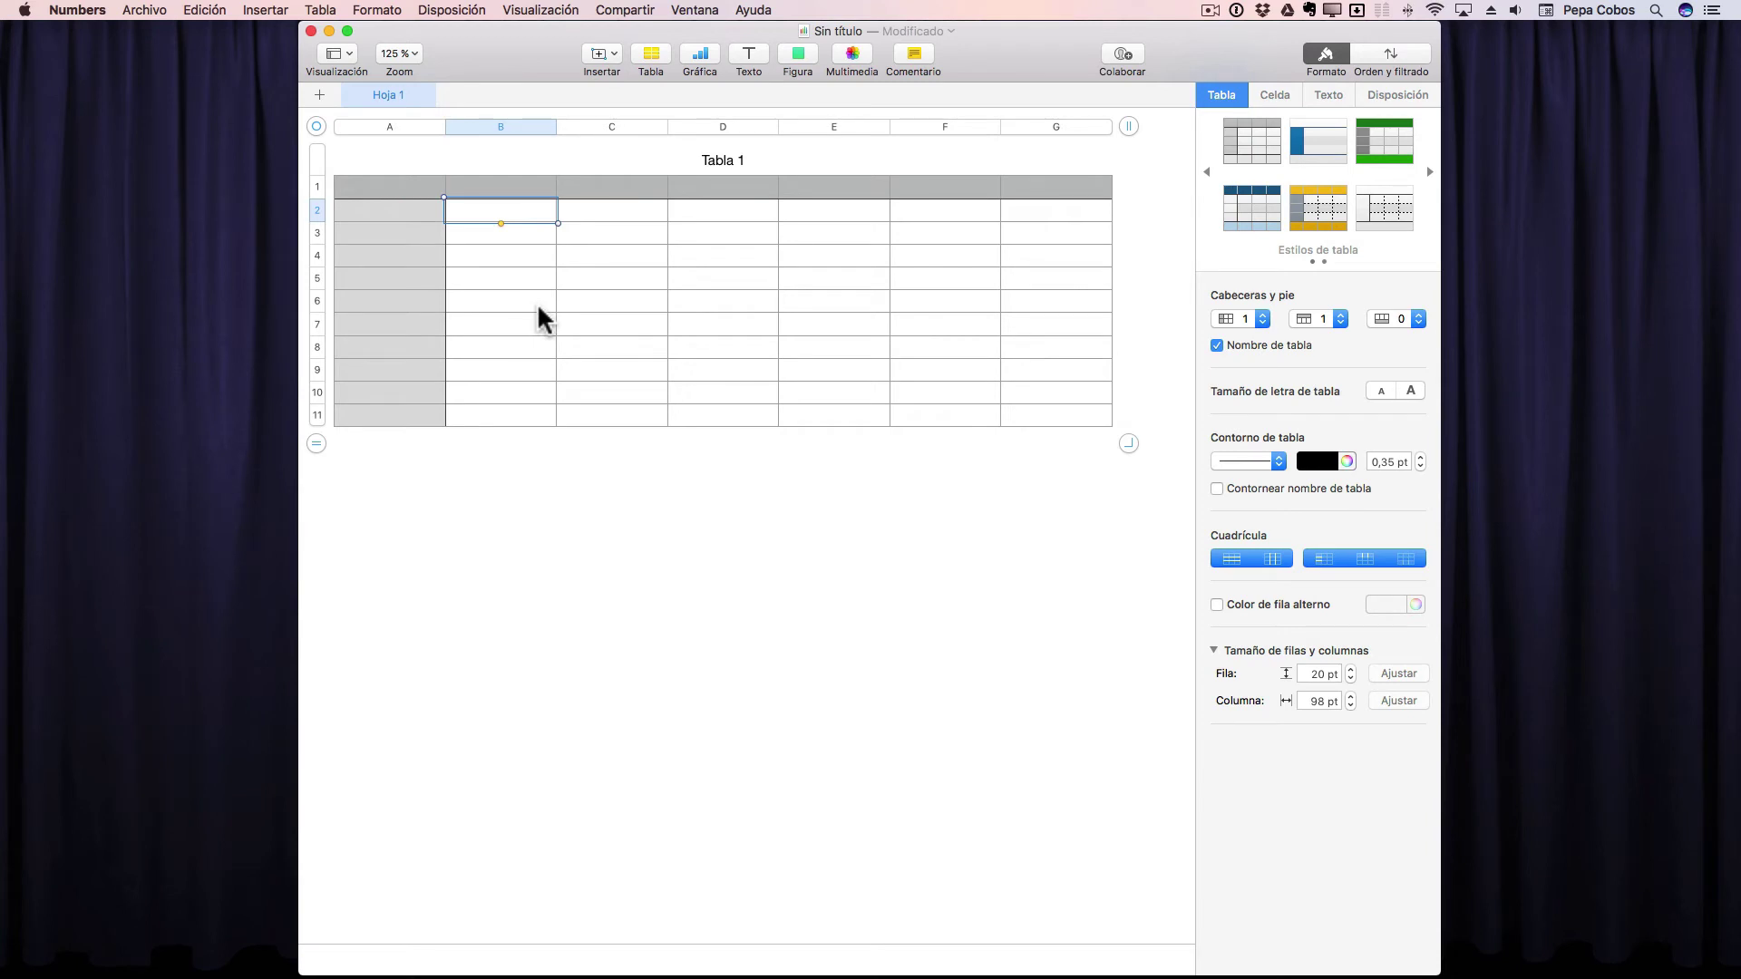
{"action": "type", "text": "567"}
{"action": "key", "text": "Return"}
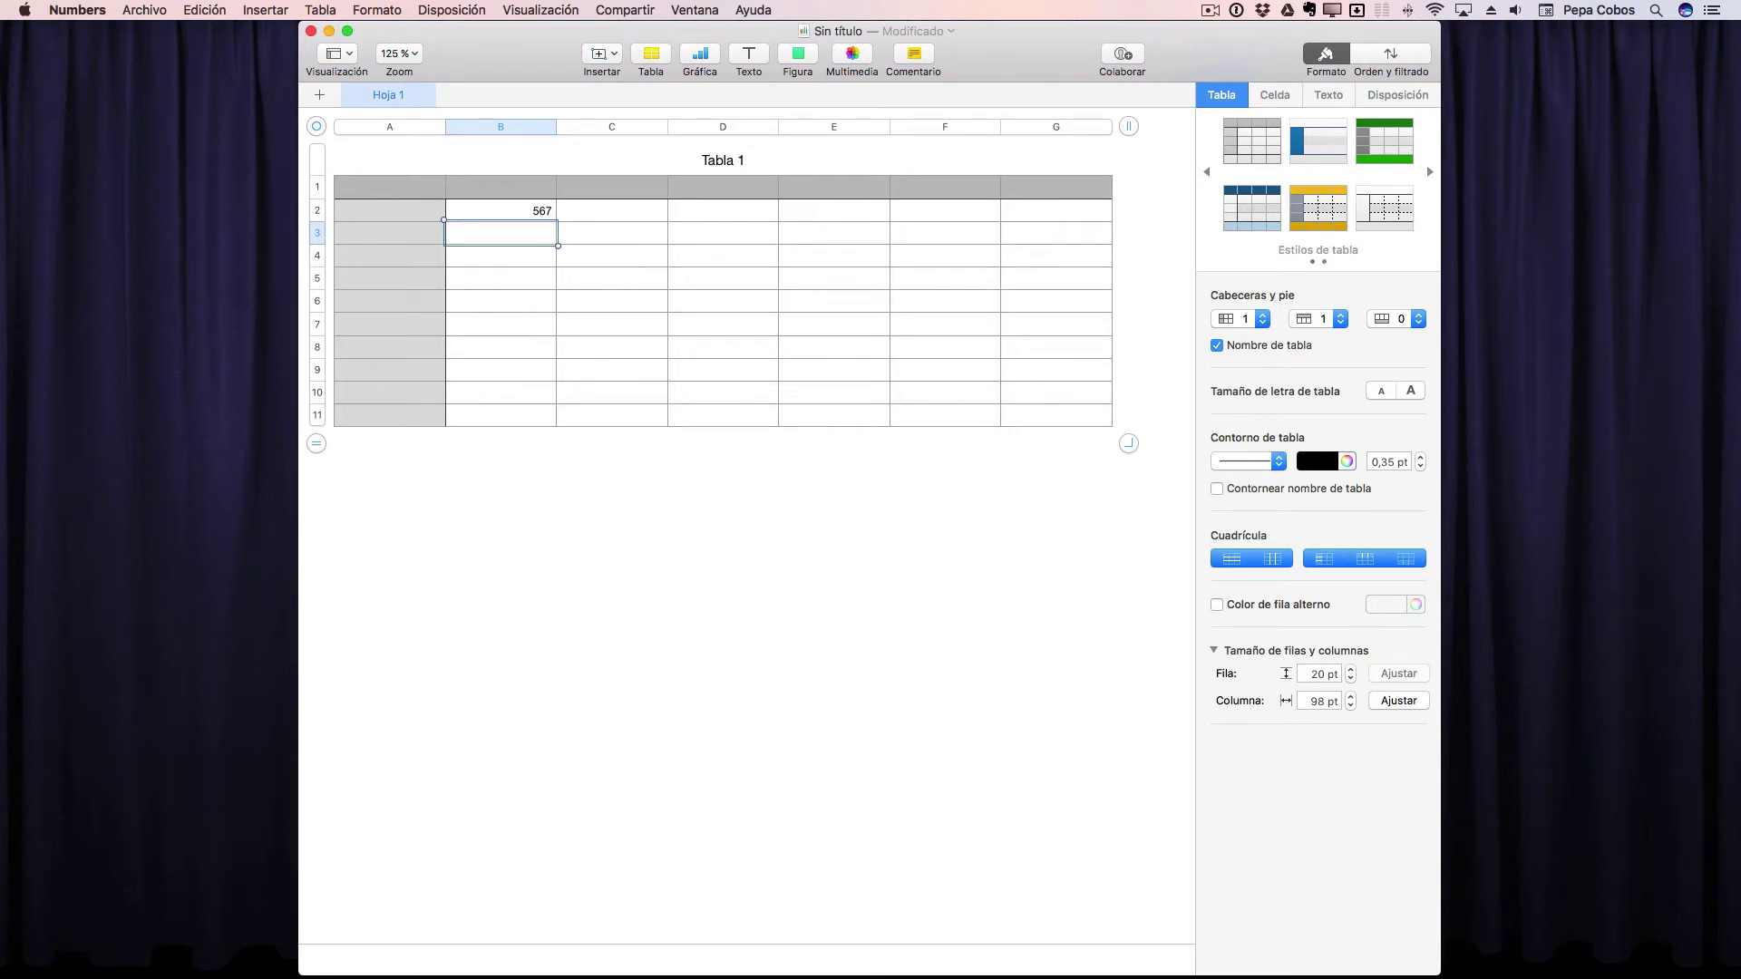
{"action": "type", "text": "742"}
{"action": "key", "text": "Return"}
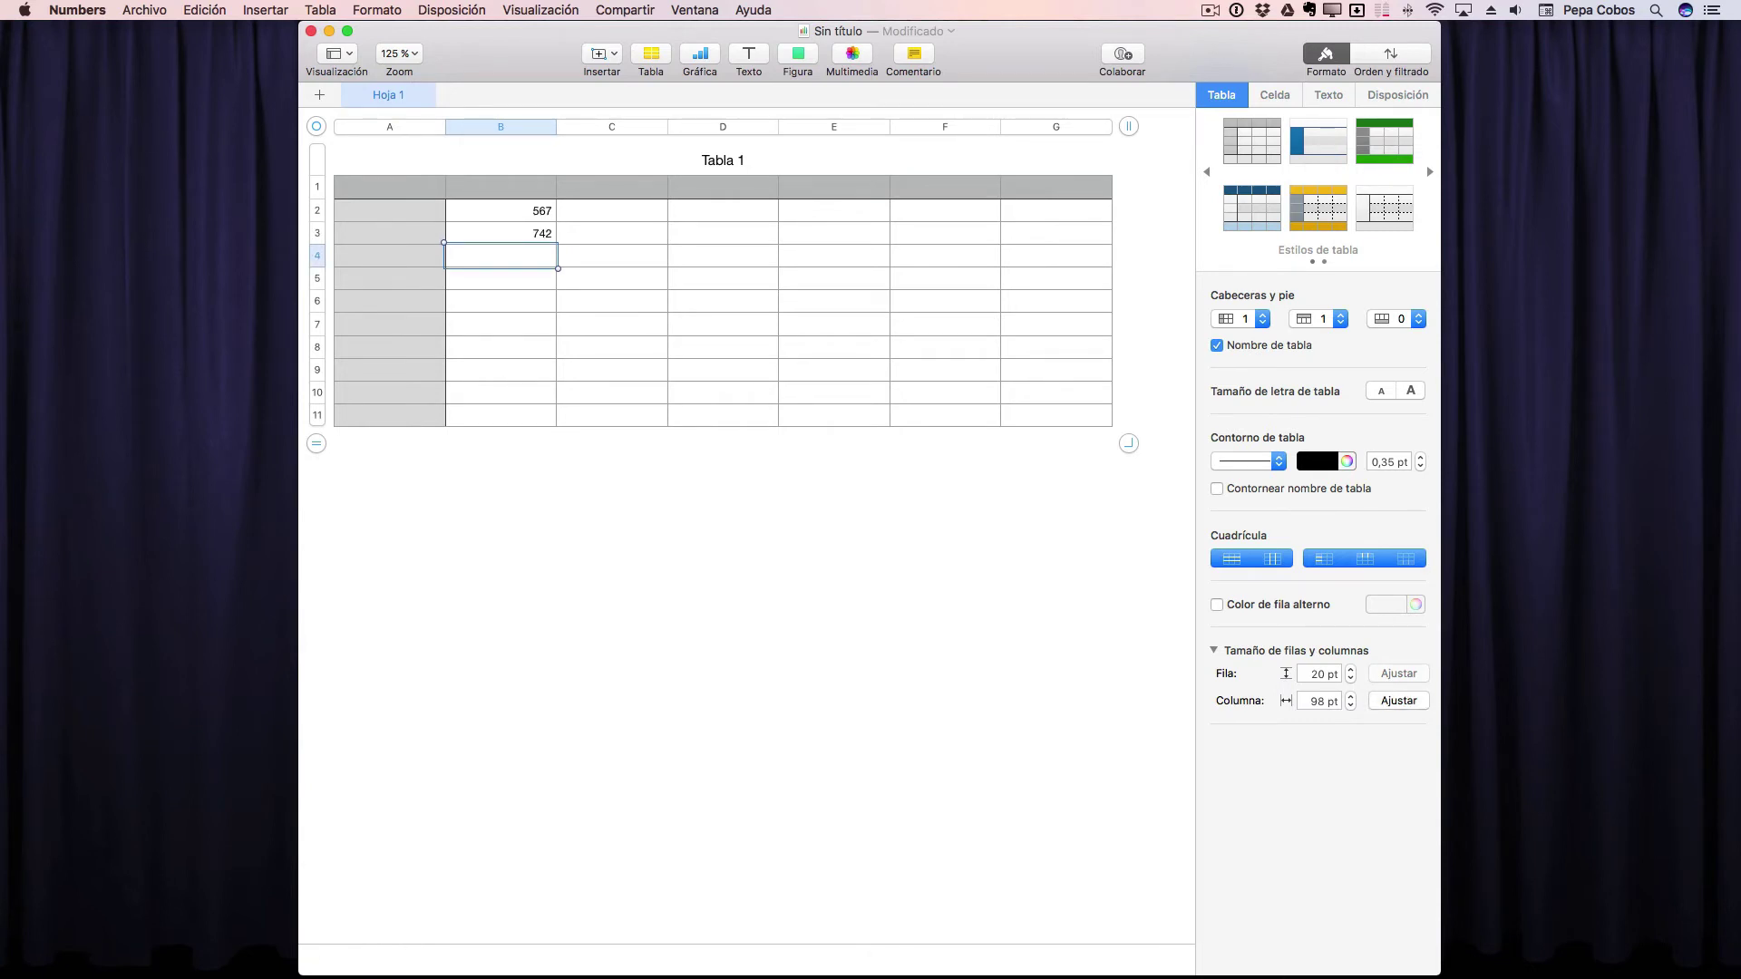
{"action": "type", "text": "6"}
{"action": "type", "text": "33"}
{"action": "key", "text": "Return"}
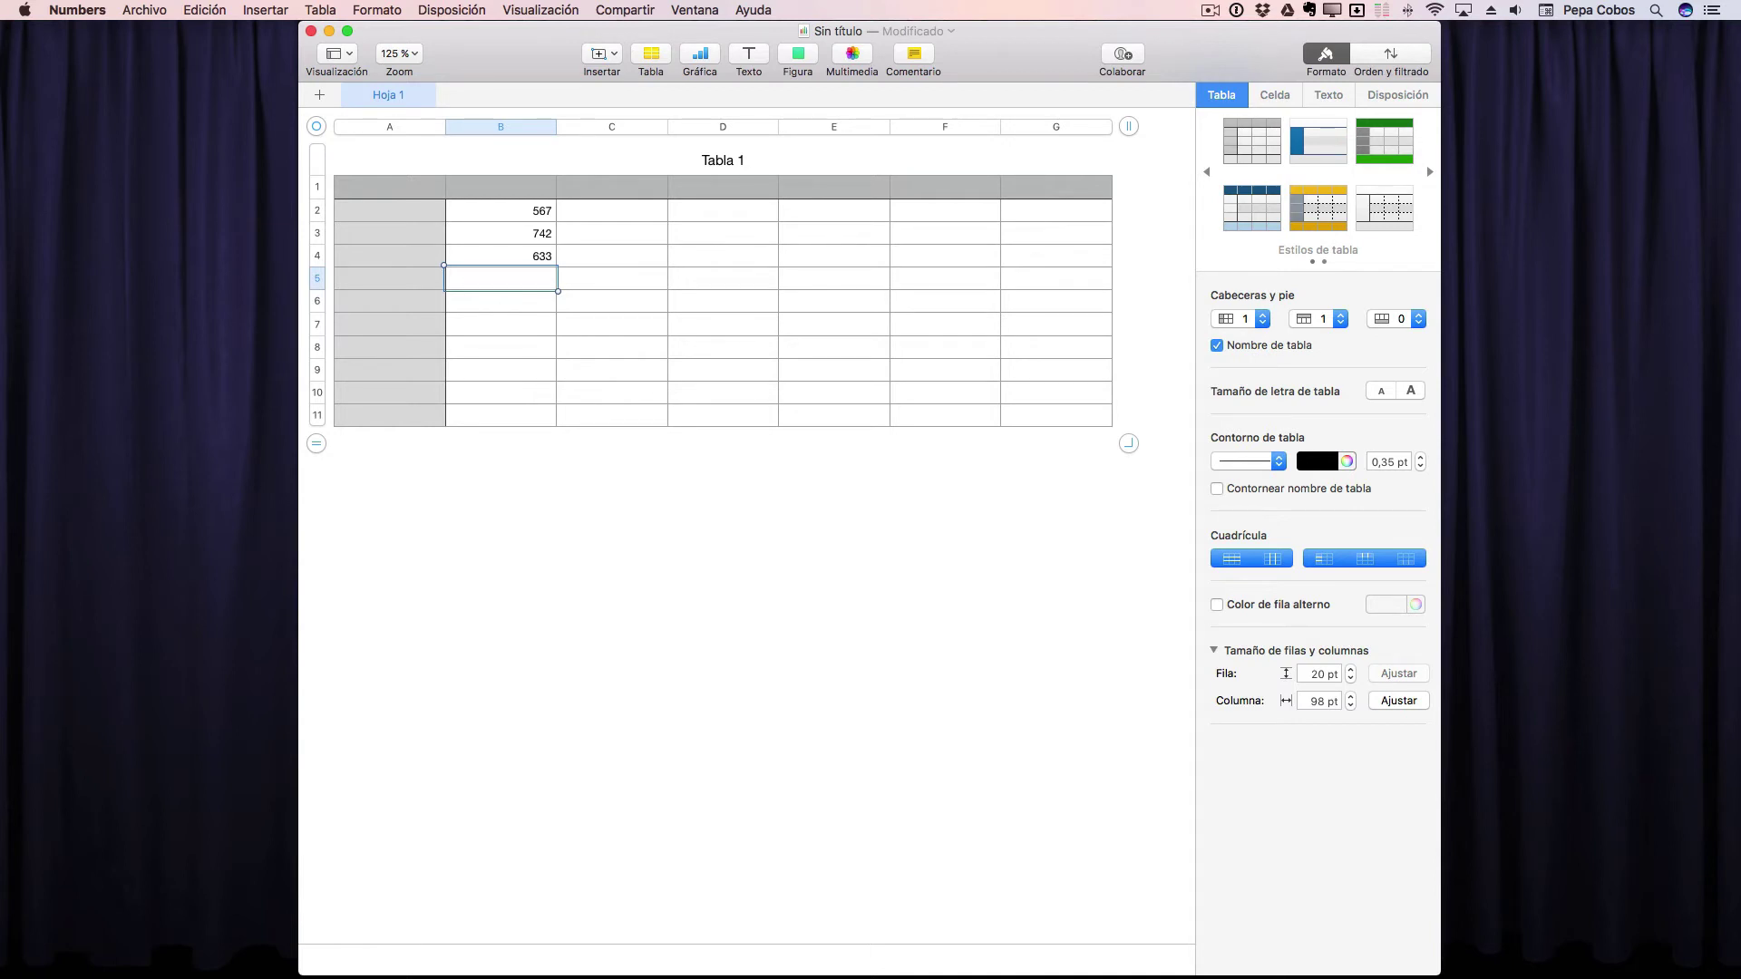
{"action": "left_click", "coordinate": [628, 215]}
Type 1 in C2 and autofill it down through C11.
{"action": "type", "text": "1"}
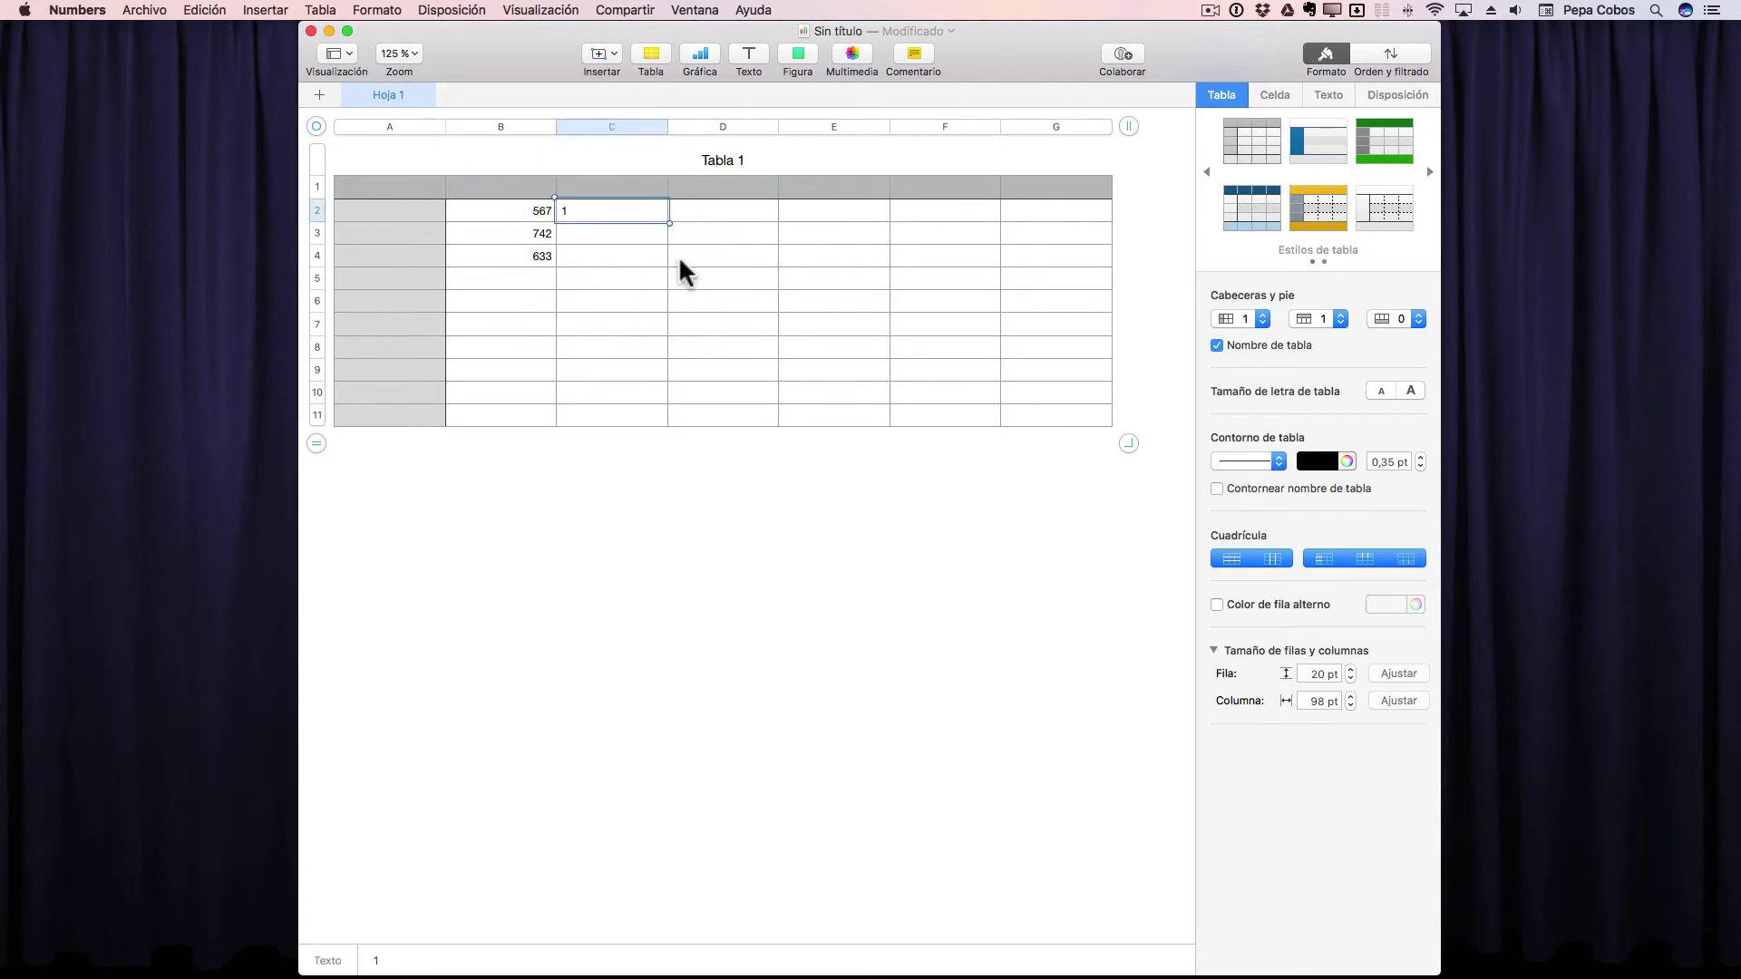
{"action": "left_click", "coordinate": [712, 271]}
{"action": "left_click", "coordinate": [616, 212]}
{"action": "left_click_drag", "start_coordinate": [611, 226], "coordinate": [612, 365]}
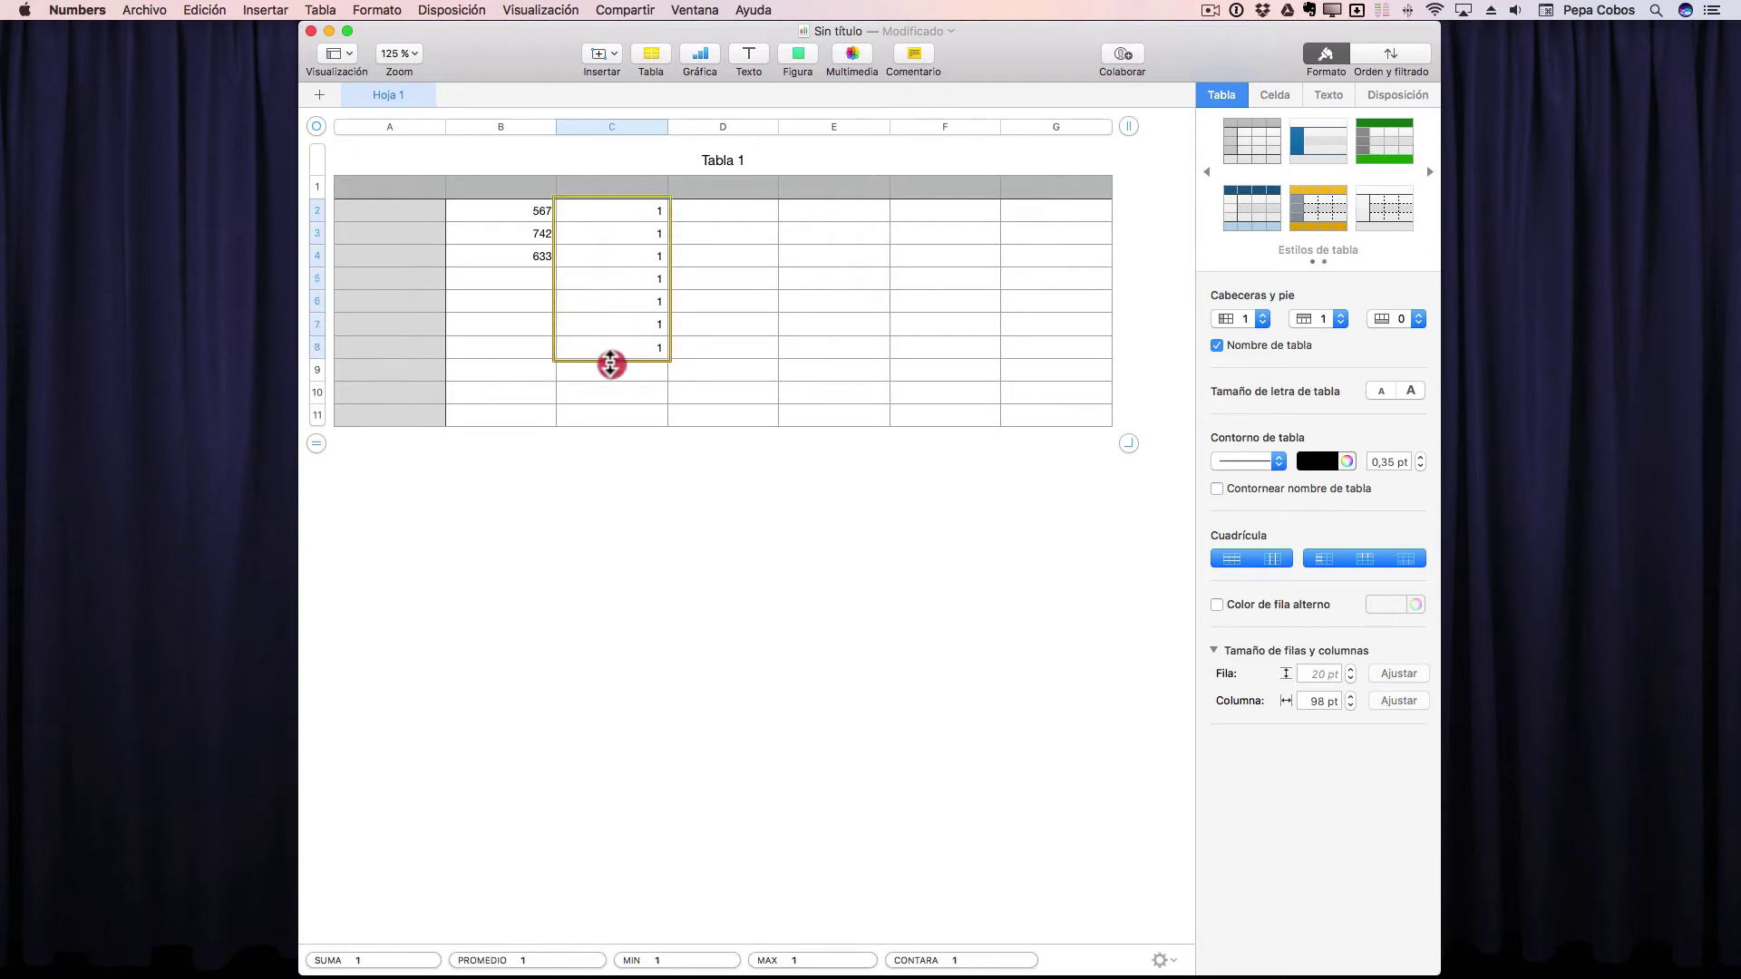
{"action": "left_click_drag", "start_coordinate": [611, 364], "coordinate": [610, 417]}
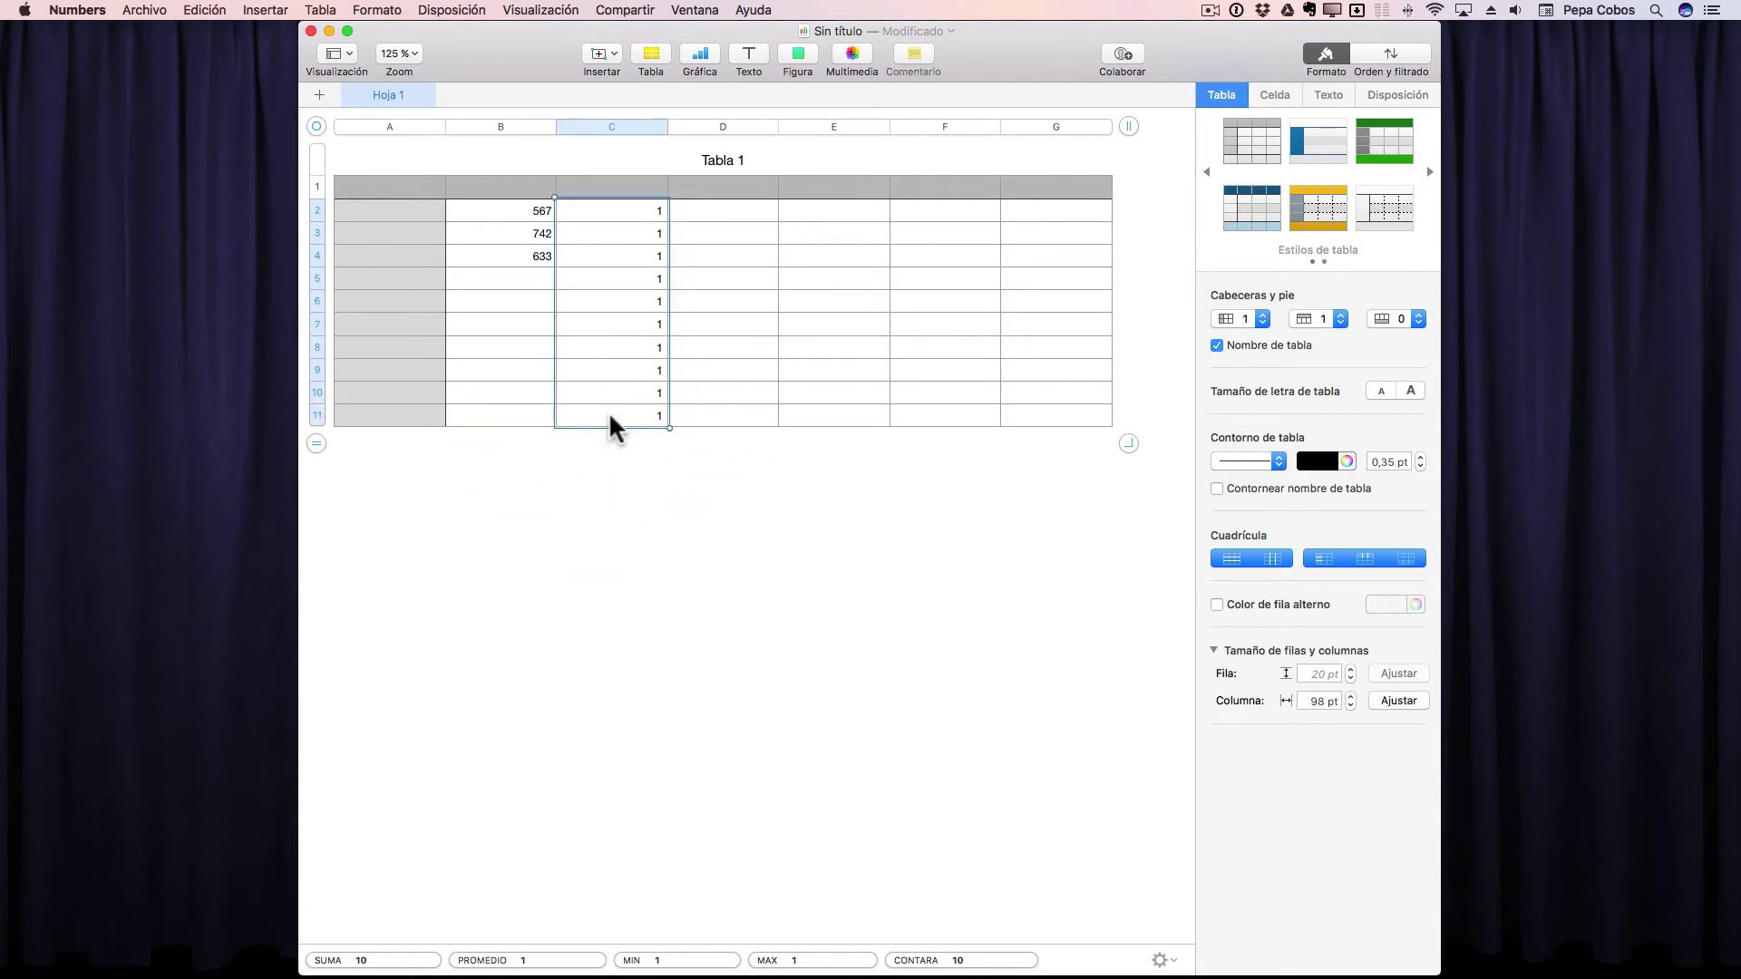
Enter 1 and 2 in D2:D3 and autofill the series 1–10 down to D11.
{"action": "left_click", "coordinate": [736, 210]}
{"action": "type", "text": "1"}
{"action": "key", "text": "Return"}
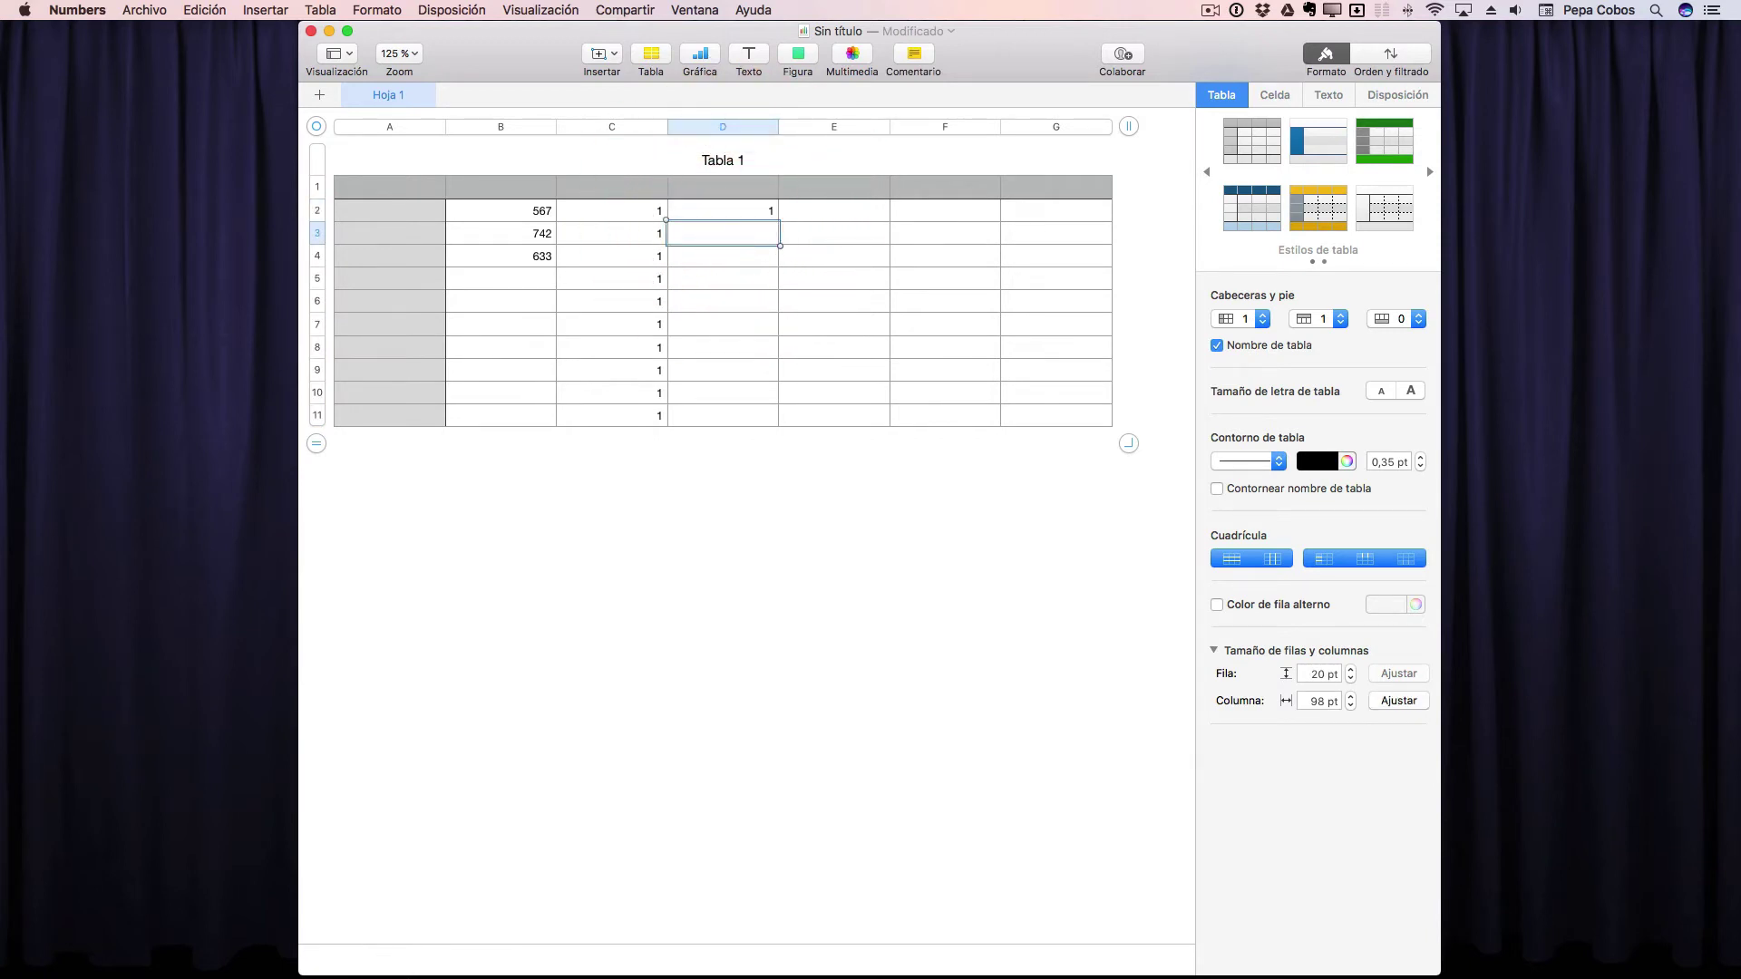
{"action": "type", "text": "2"}
{"action": "key", "text": "Return"}
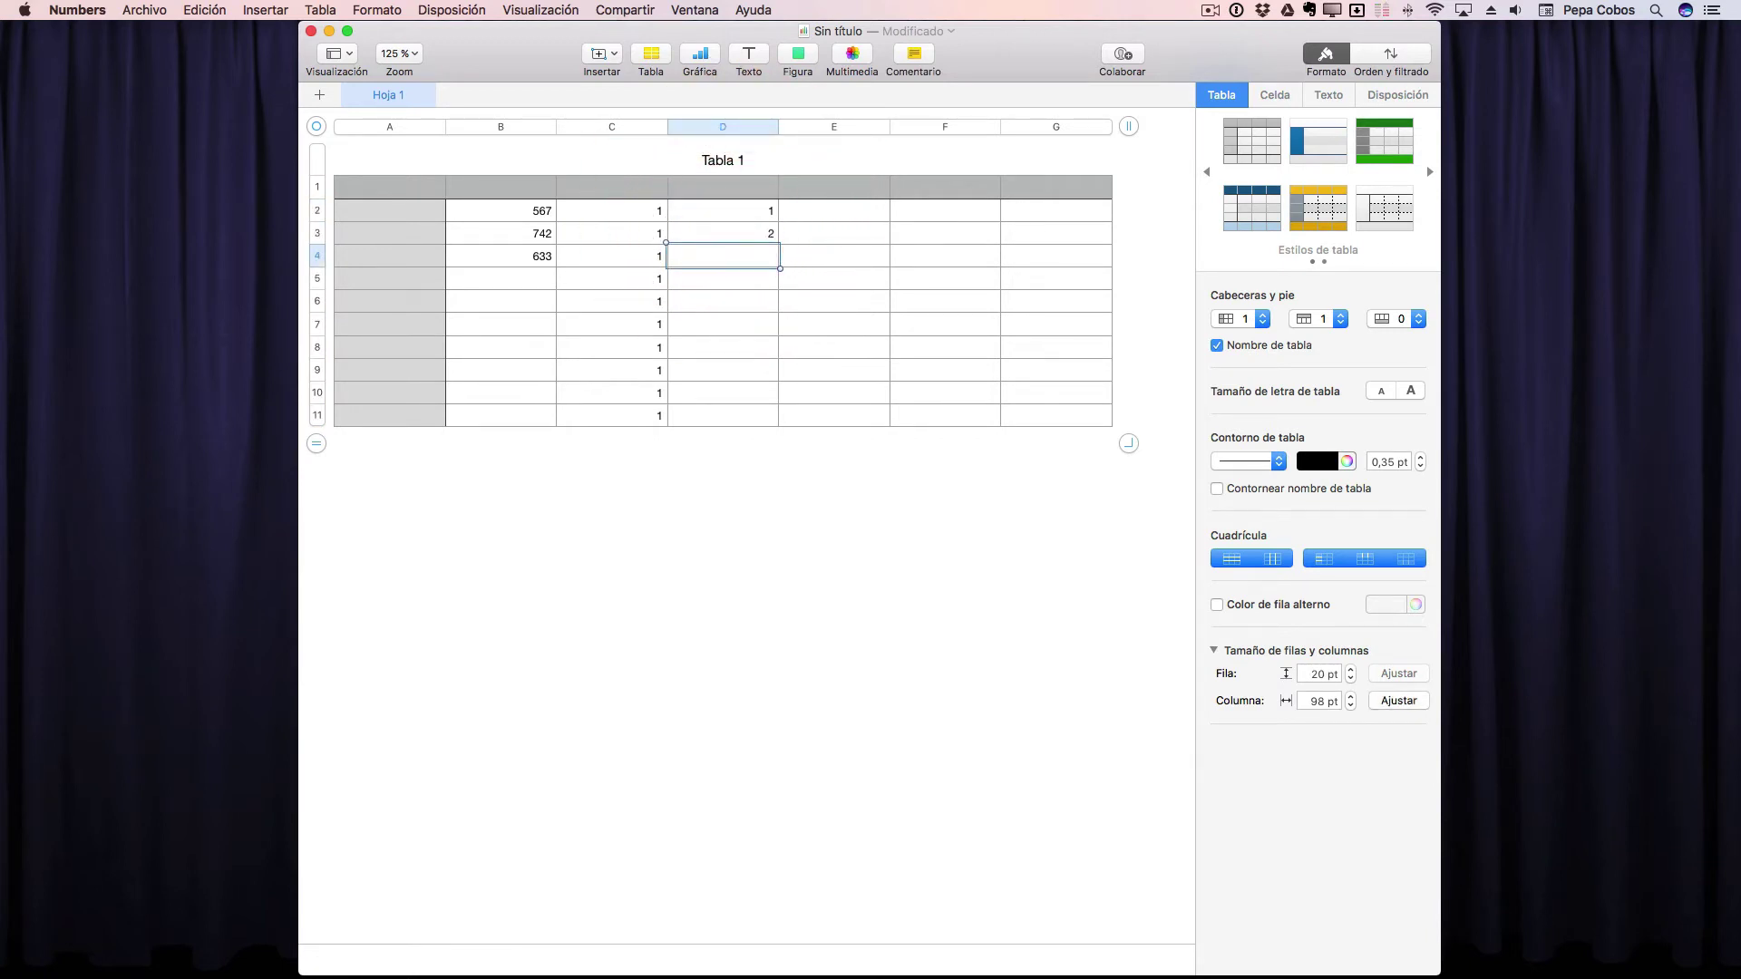
{"action": "left_click", "coordinate": [730, 211]}
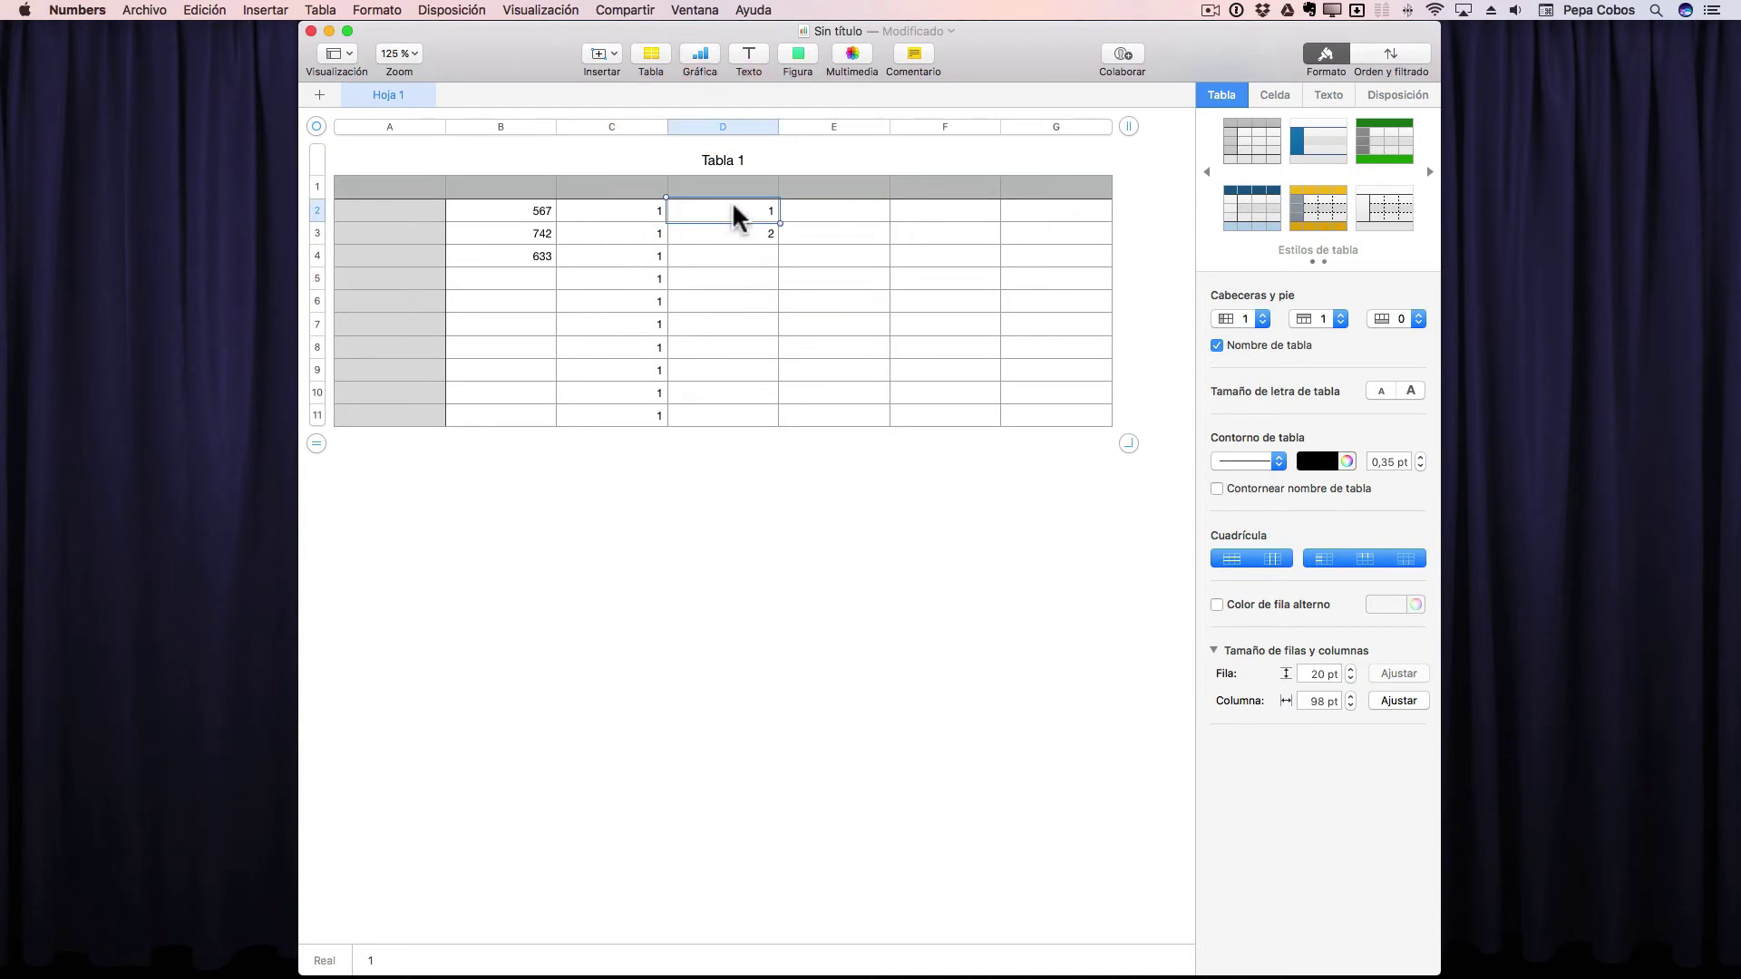
{"action": "left_click", "coordinate": [730, 233], "text": "shift"}
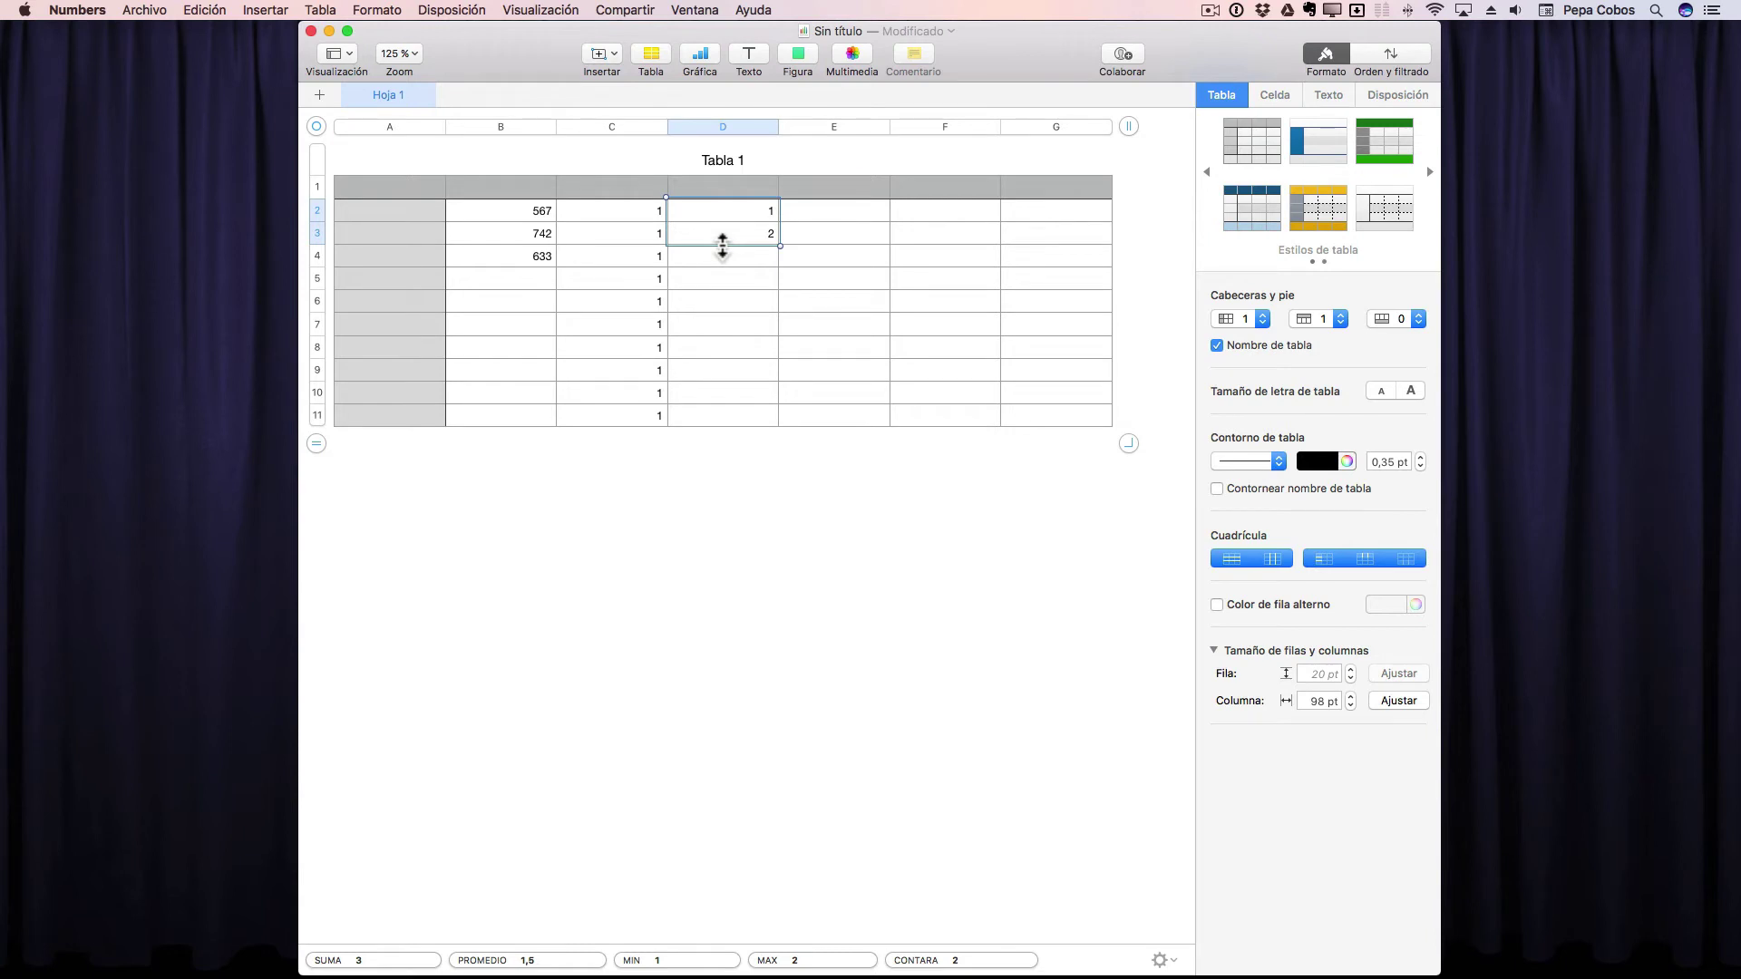
{"action": "left_click_drag", "start_coordinate": [723, 245], "coordinate": [715, 414]}
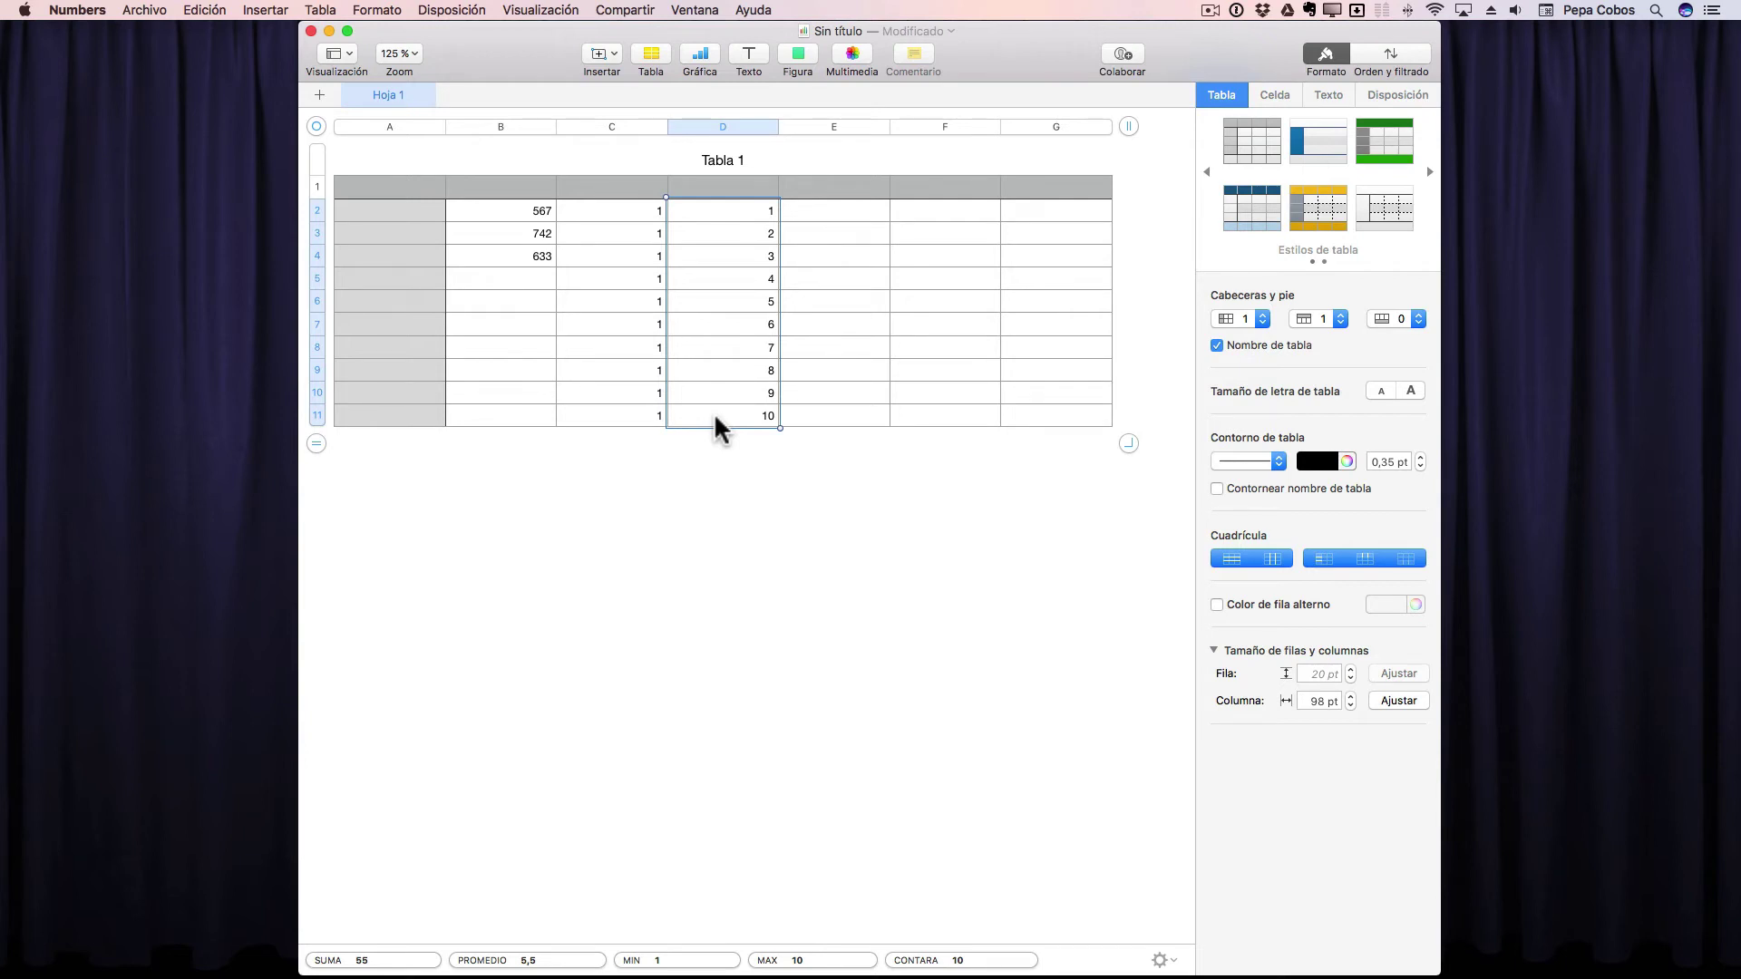
Type enero in B1 and febrero in C1, then extend the months across to junio in G1.
{"action": "left_click", "coordinate": [530, 190]}
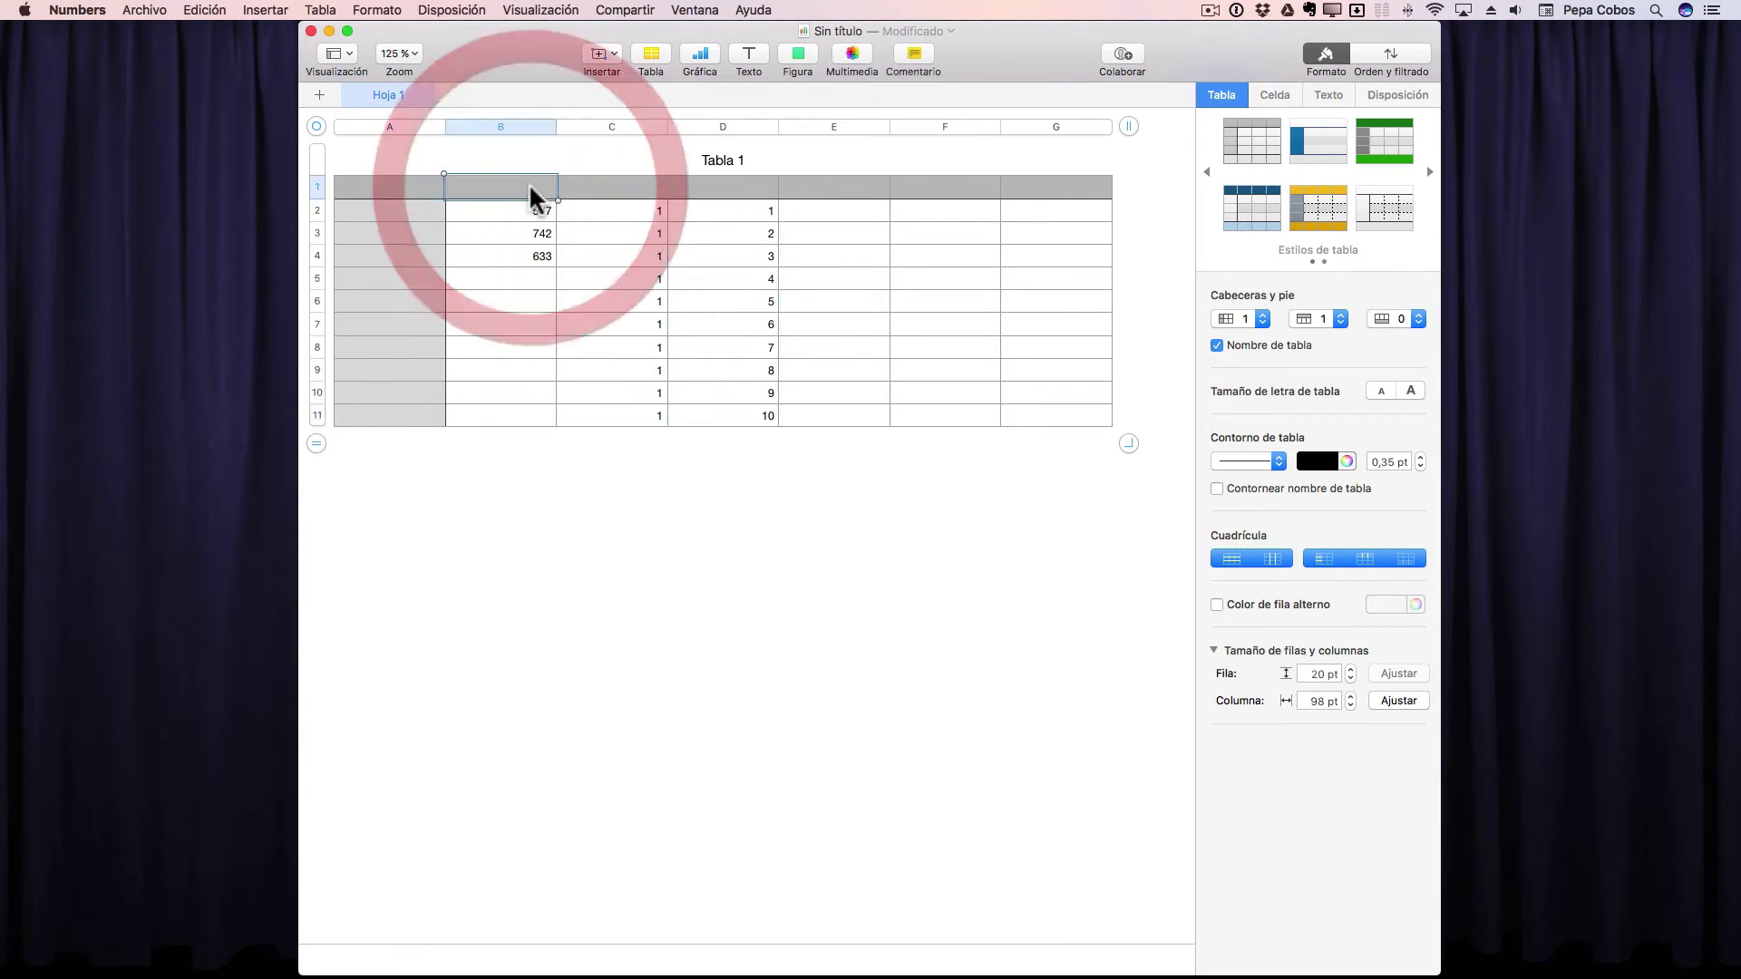
{"action": "type", "text": "Ener"}
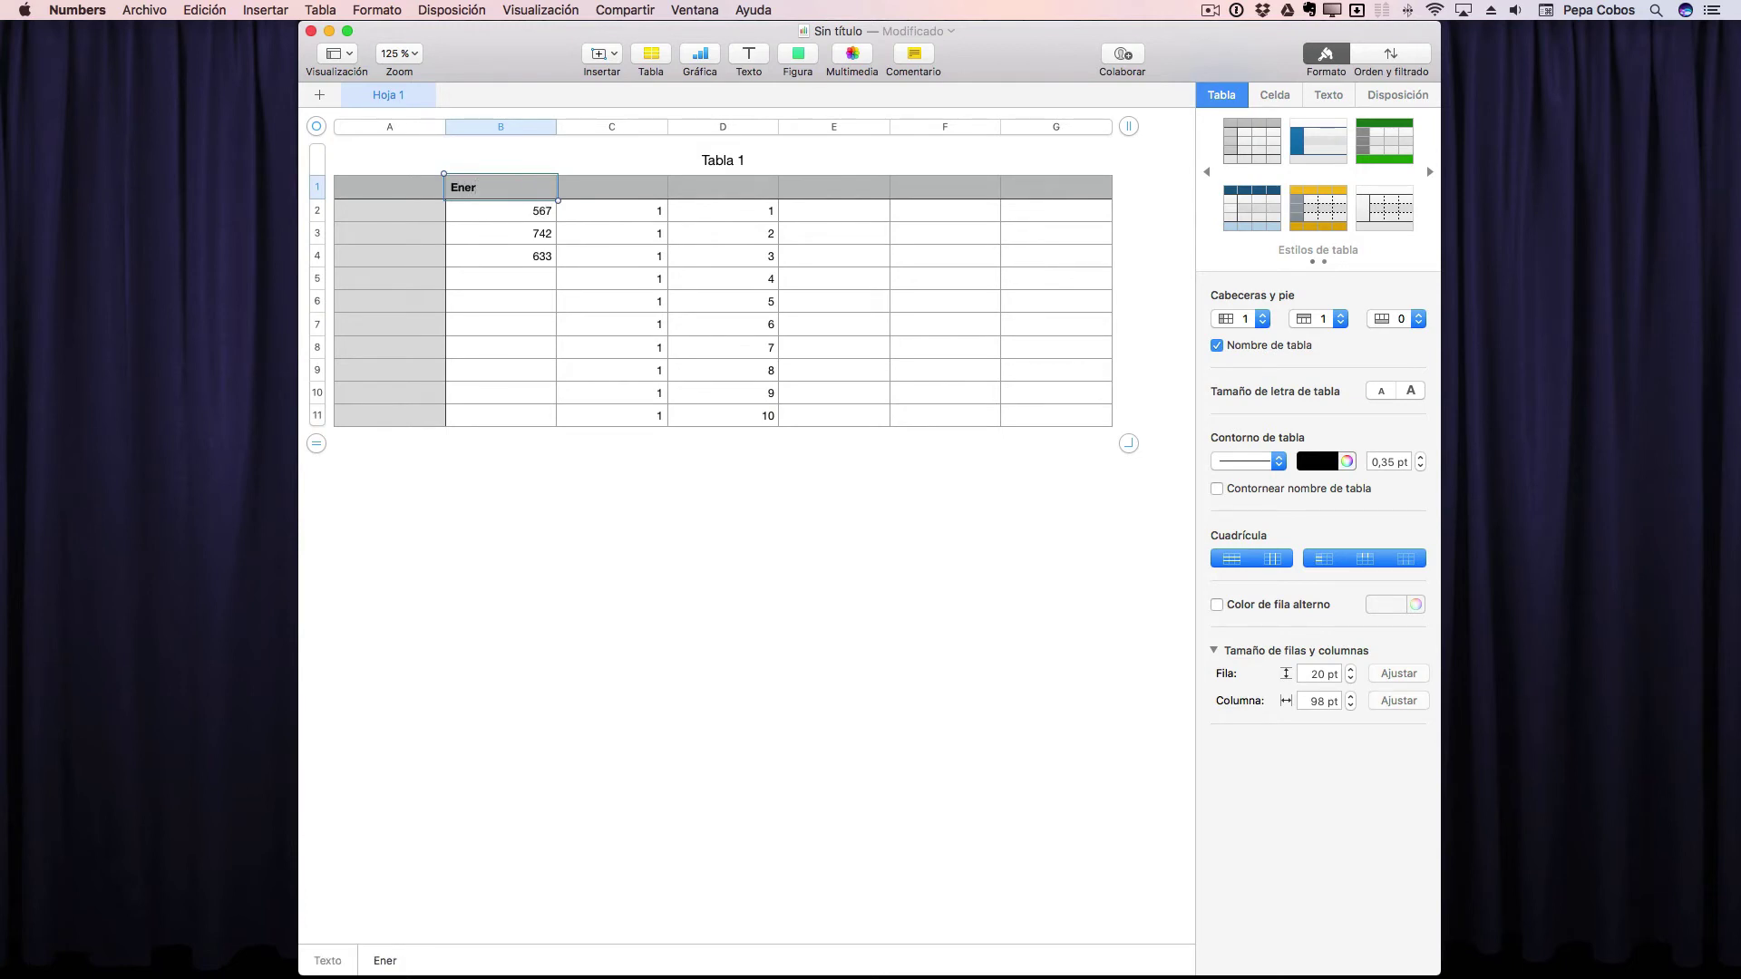
{"action": "type", "text": "o"}
{"action": "left_click", "coordinate": [620, 192]}
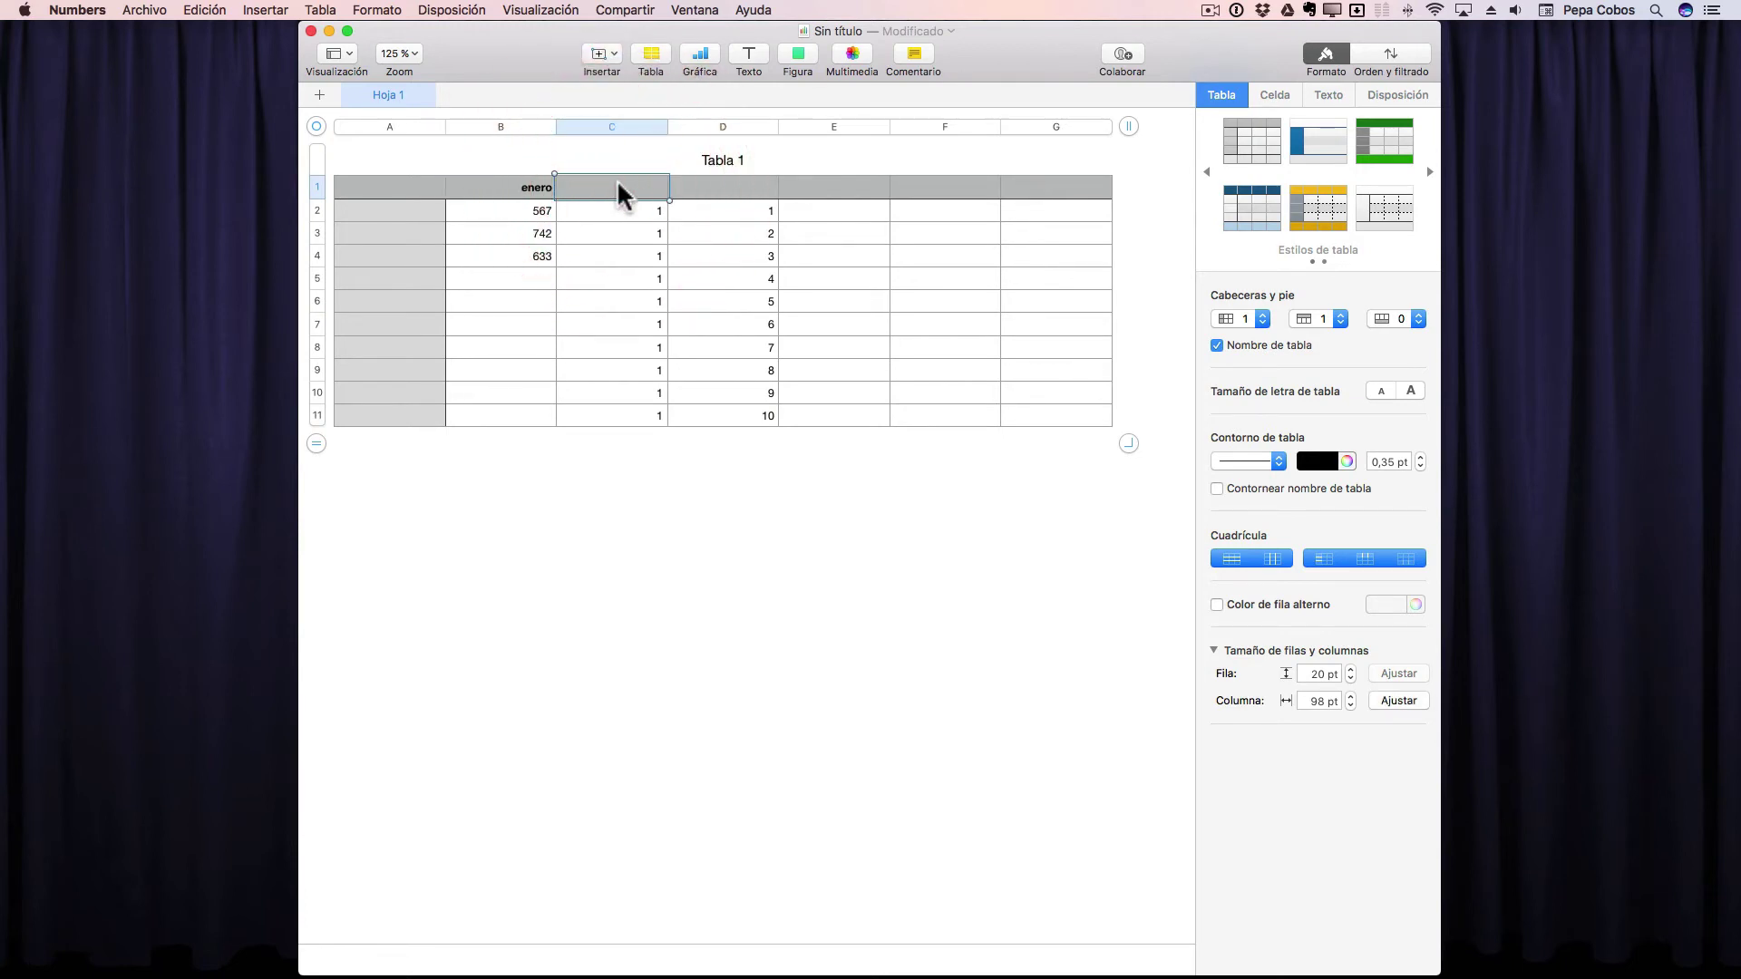
{"action": "type", "text": "Febrero"}
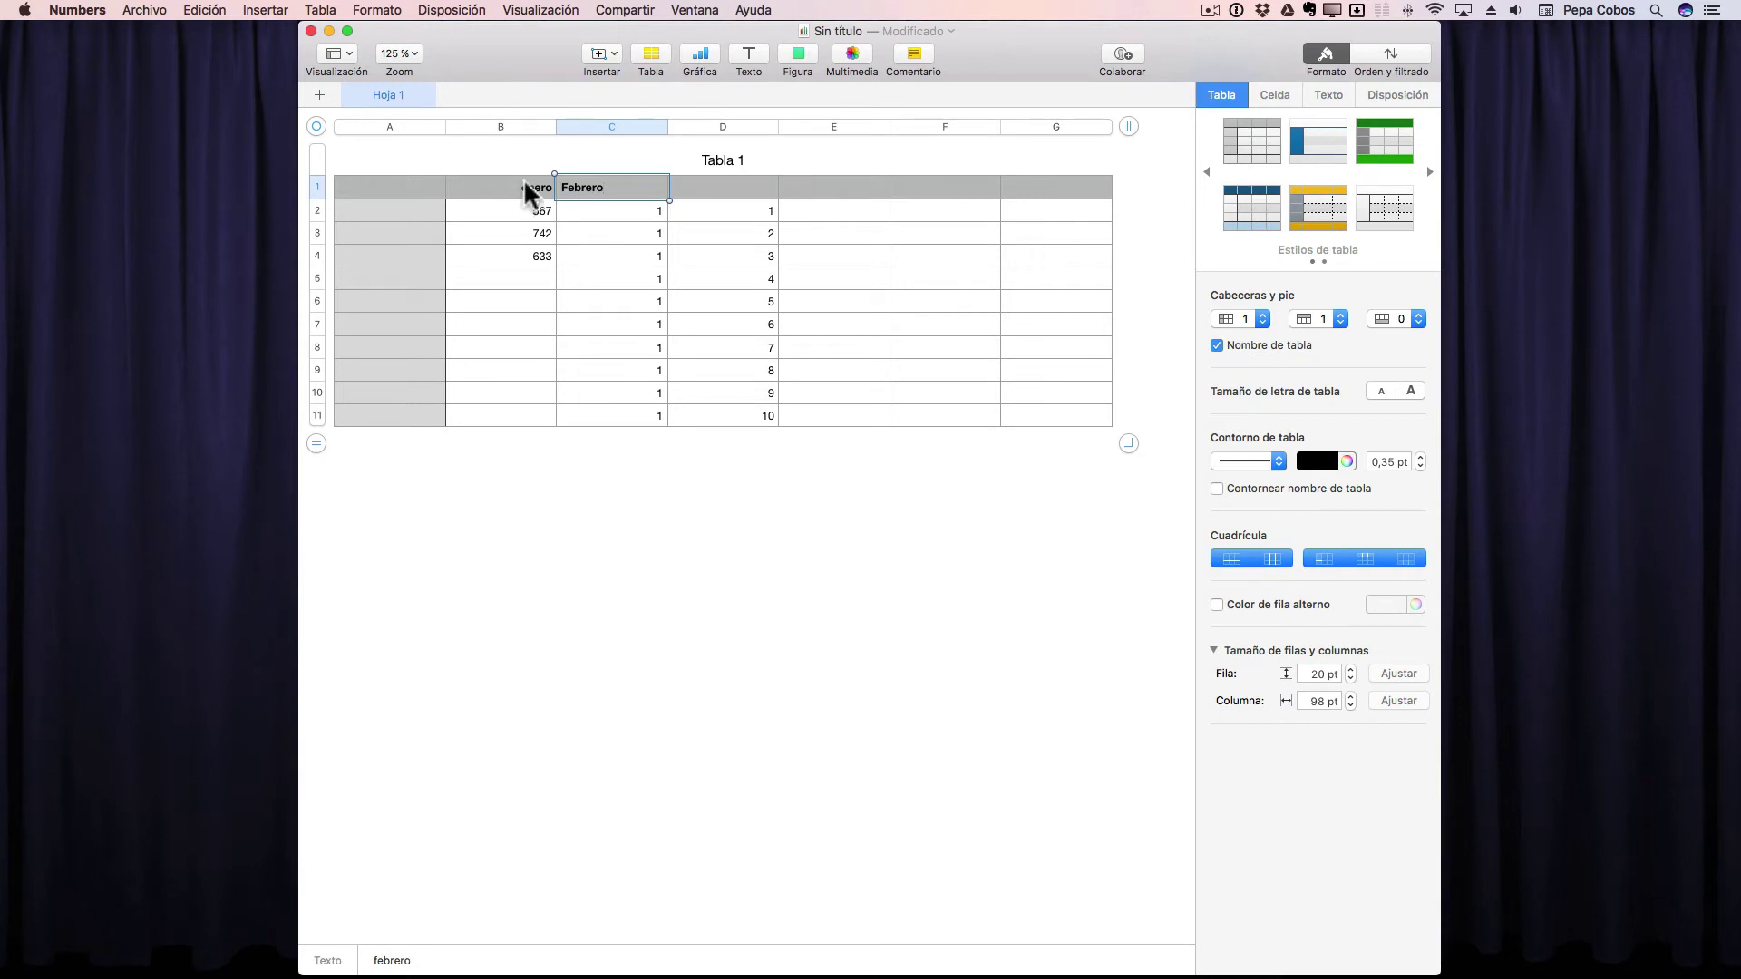
{"action": "left_click_drag", "start_coordinate": [524, 188], "coordinate": [1108, 190]}
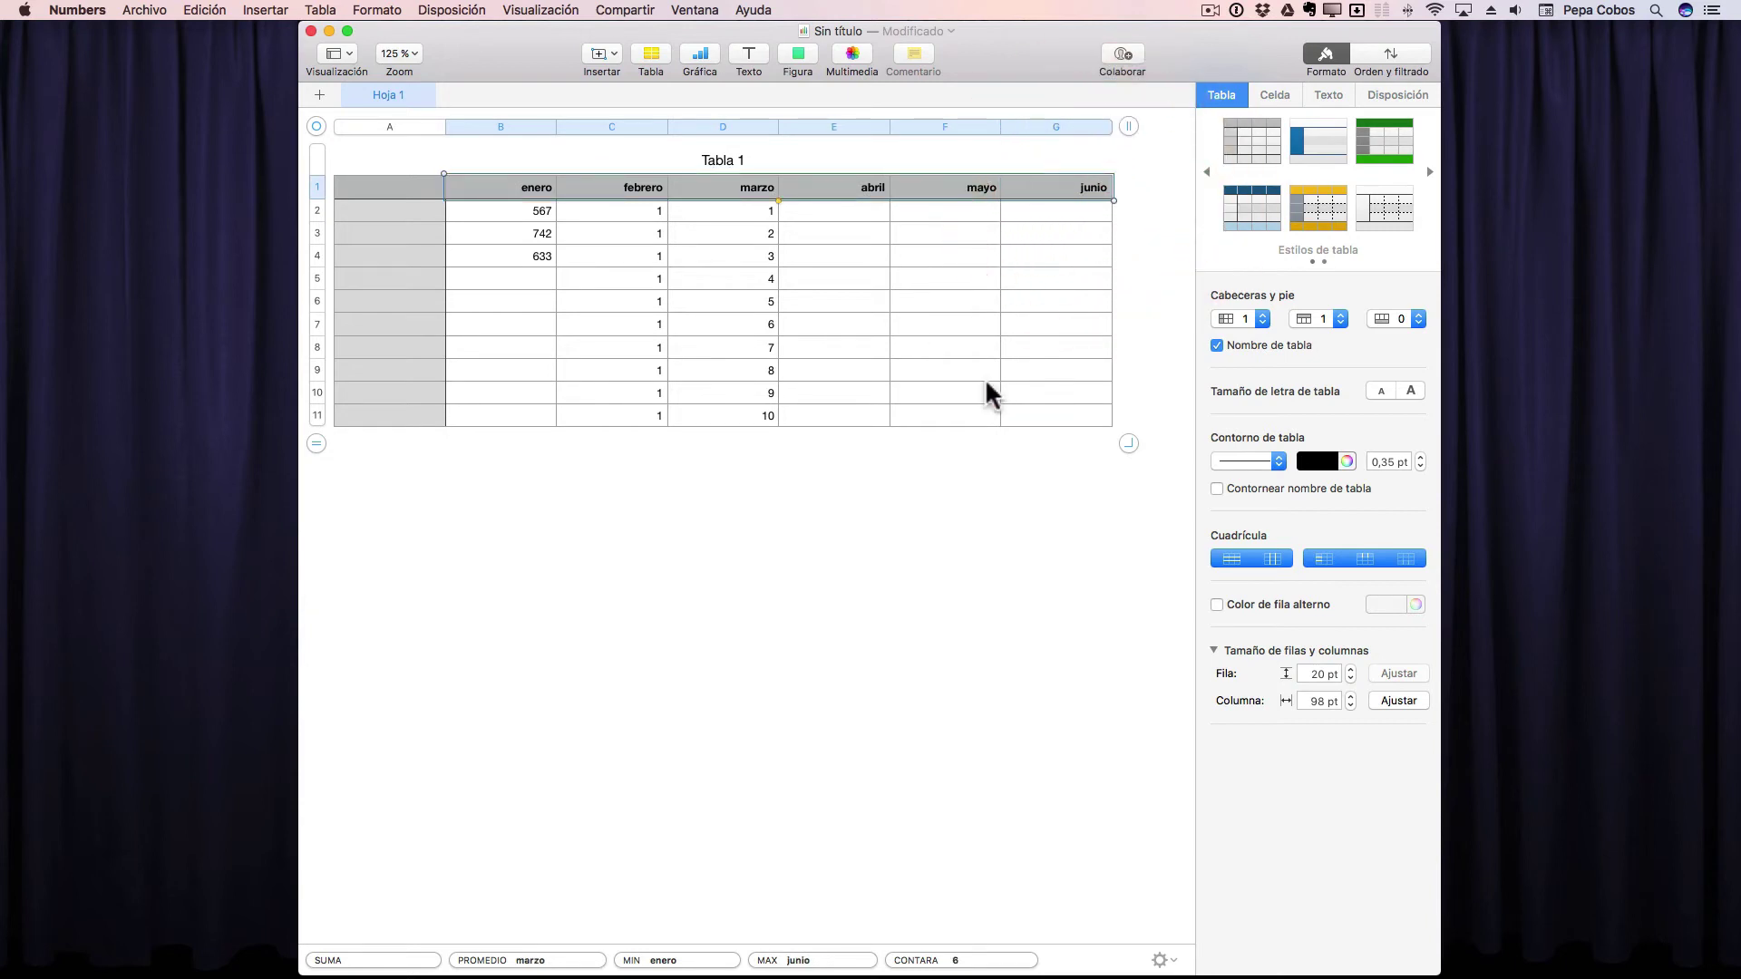
{"action": "left_click", "coordinate": [858, 216]}
Fill the abril column with the even series 2, 4 … 20 down to row 11.
{"action": "type", "text": "2"}
{"action": "key", "text": "Return"}
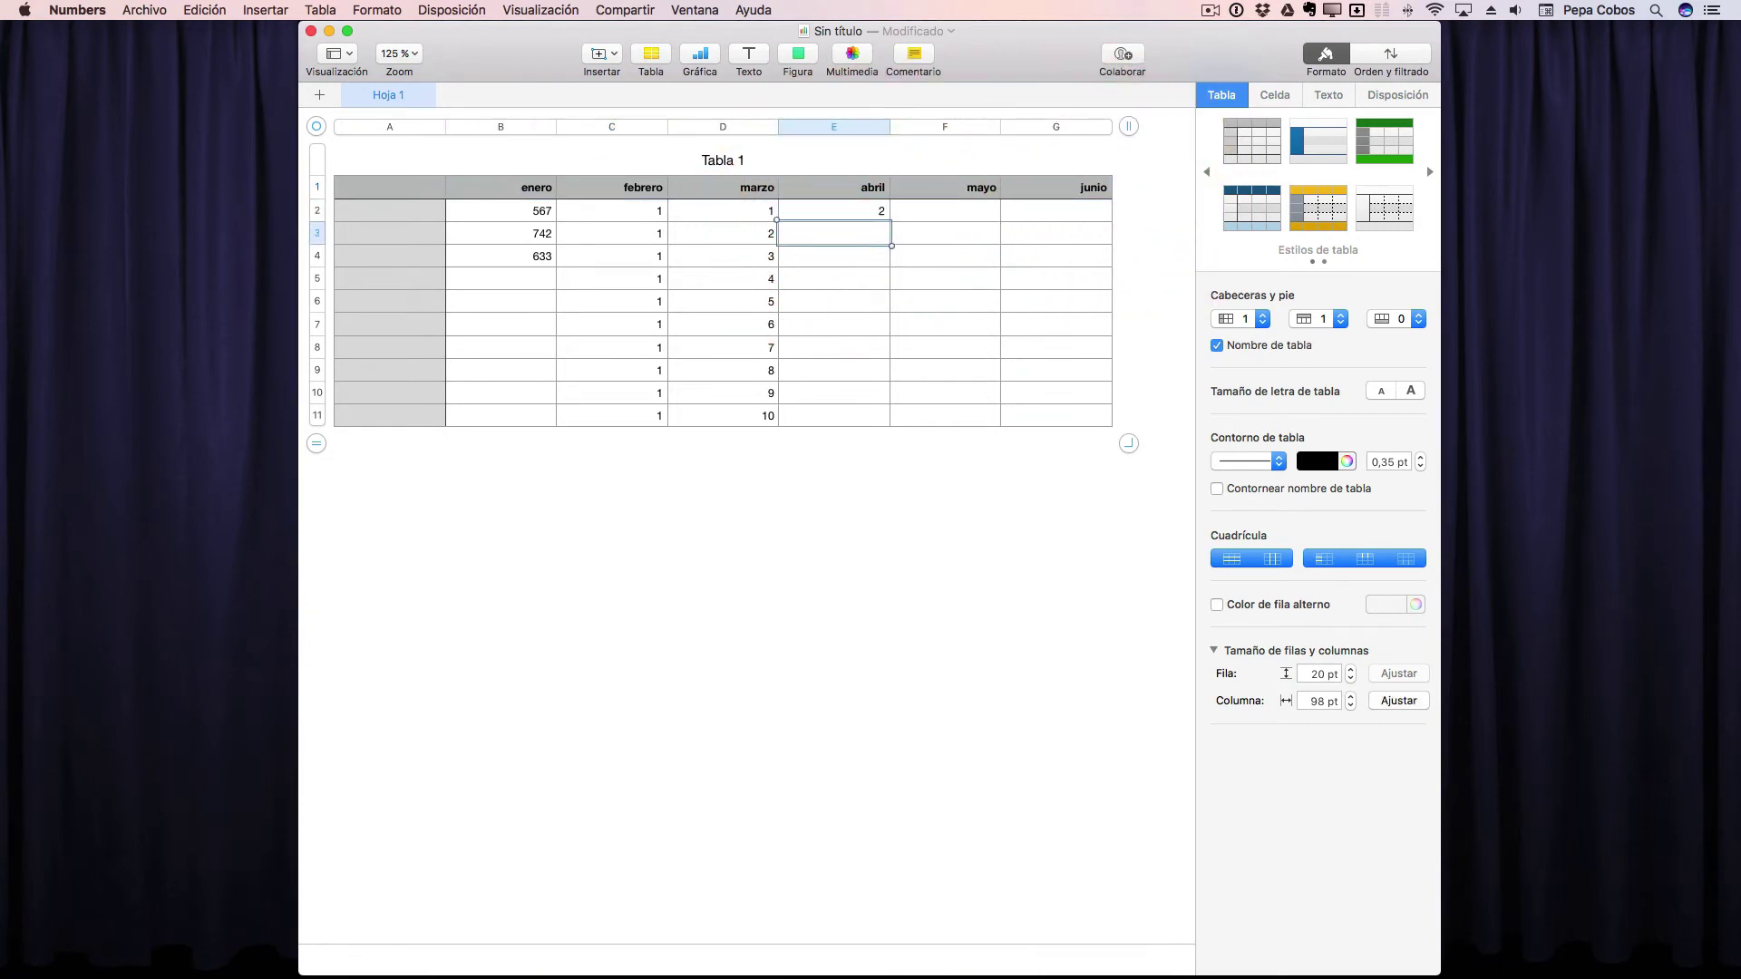
{"action": "type", "text": "4"}
{"action": "key", "text": "Return"}
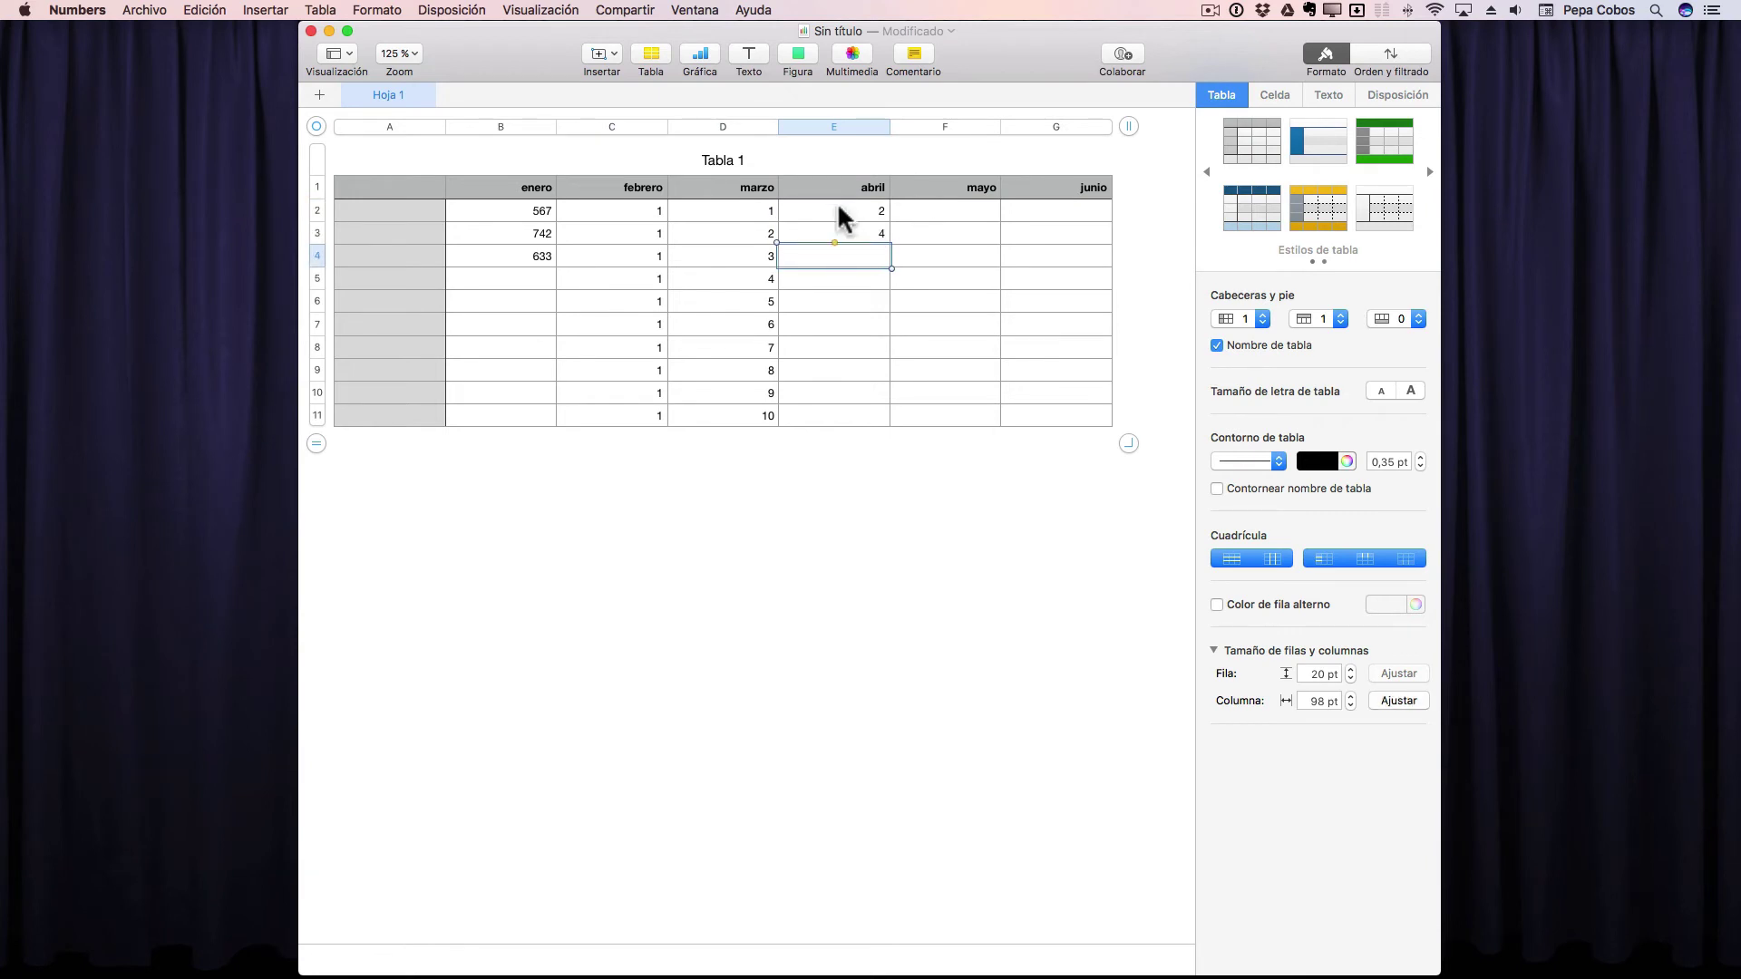
{"action": "left_click", "coordinate": [836, 218]}
{"action": "left_click_drag", "start_coordinate": [836, 222], "coordinate": [835, 415]}
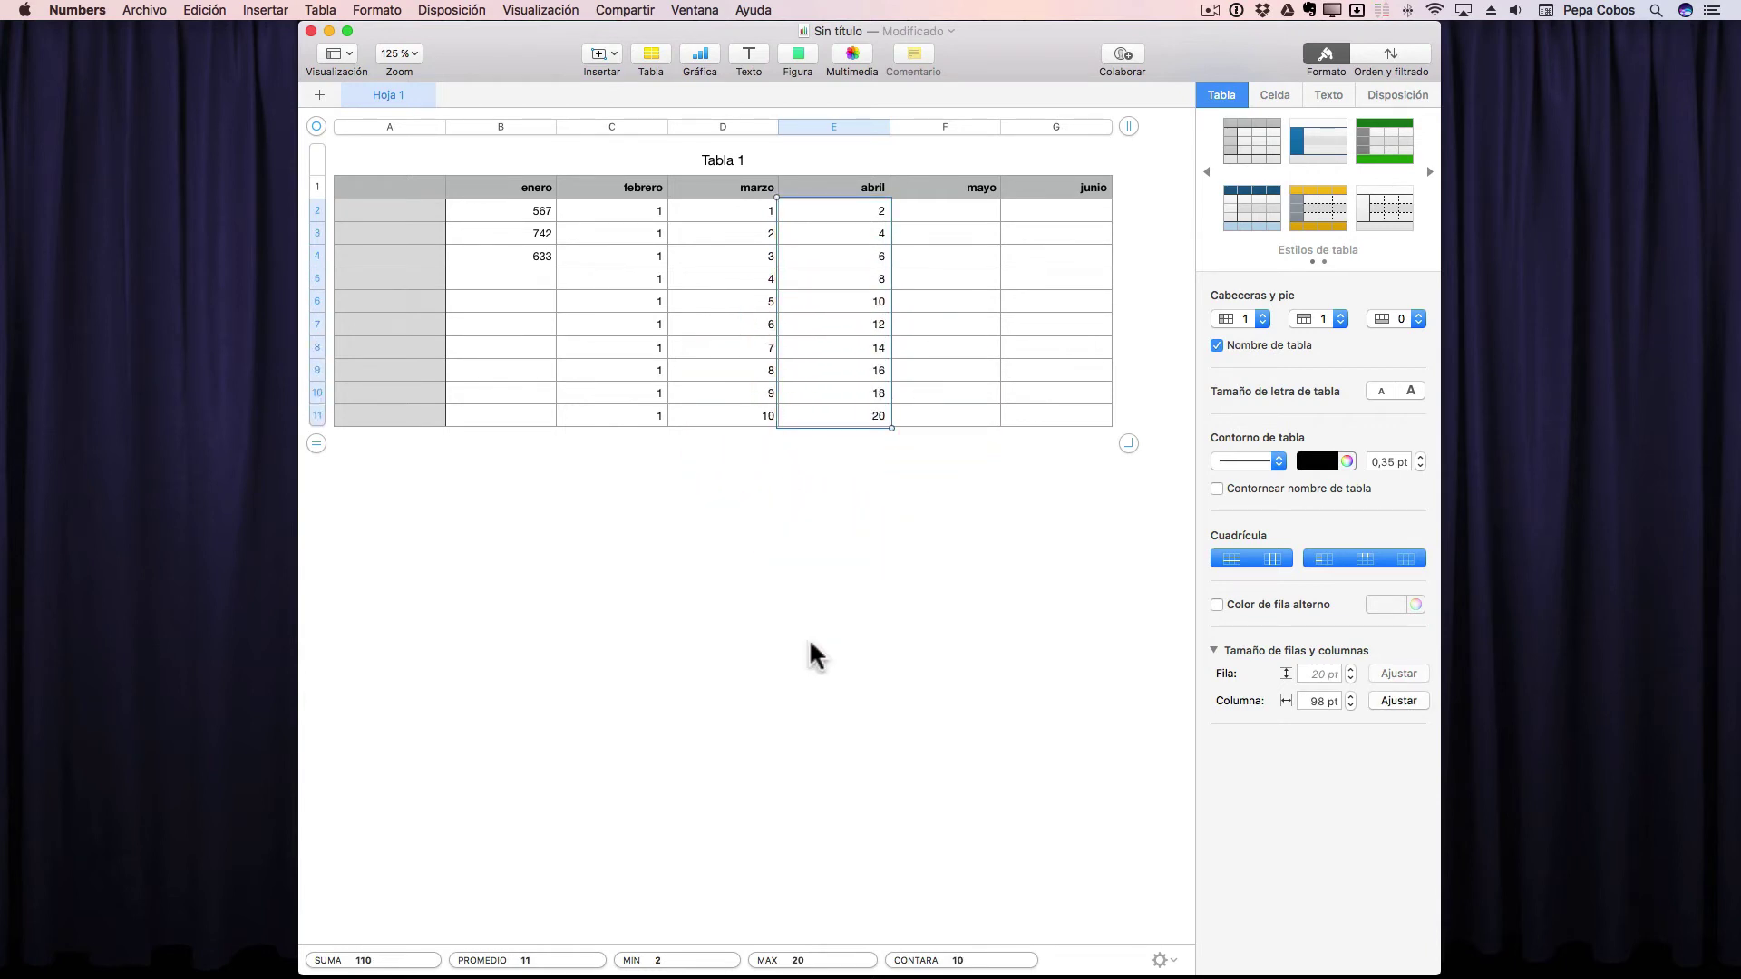
Fill the mayo column with the odd series 1, 3 … 19 down to row 11.
{"action": "left_click", "coordinate": [949, 213]}
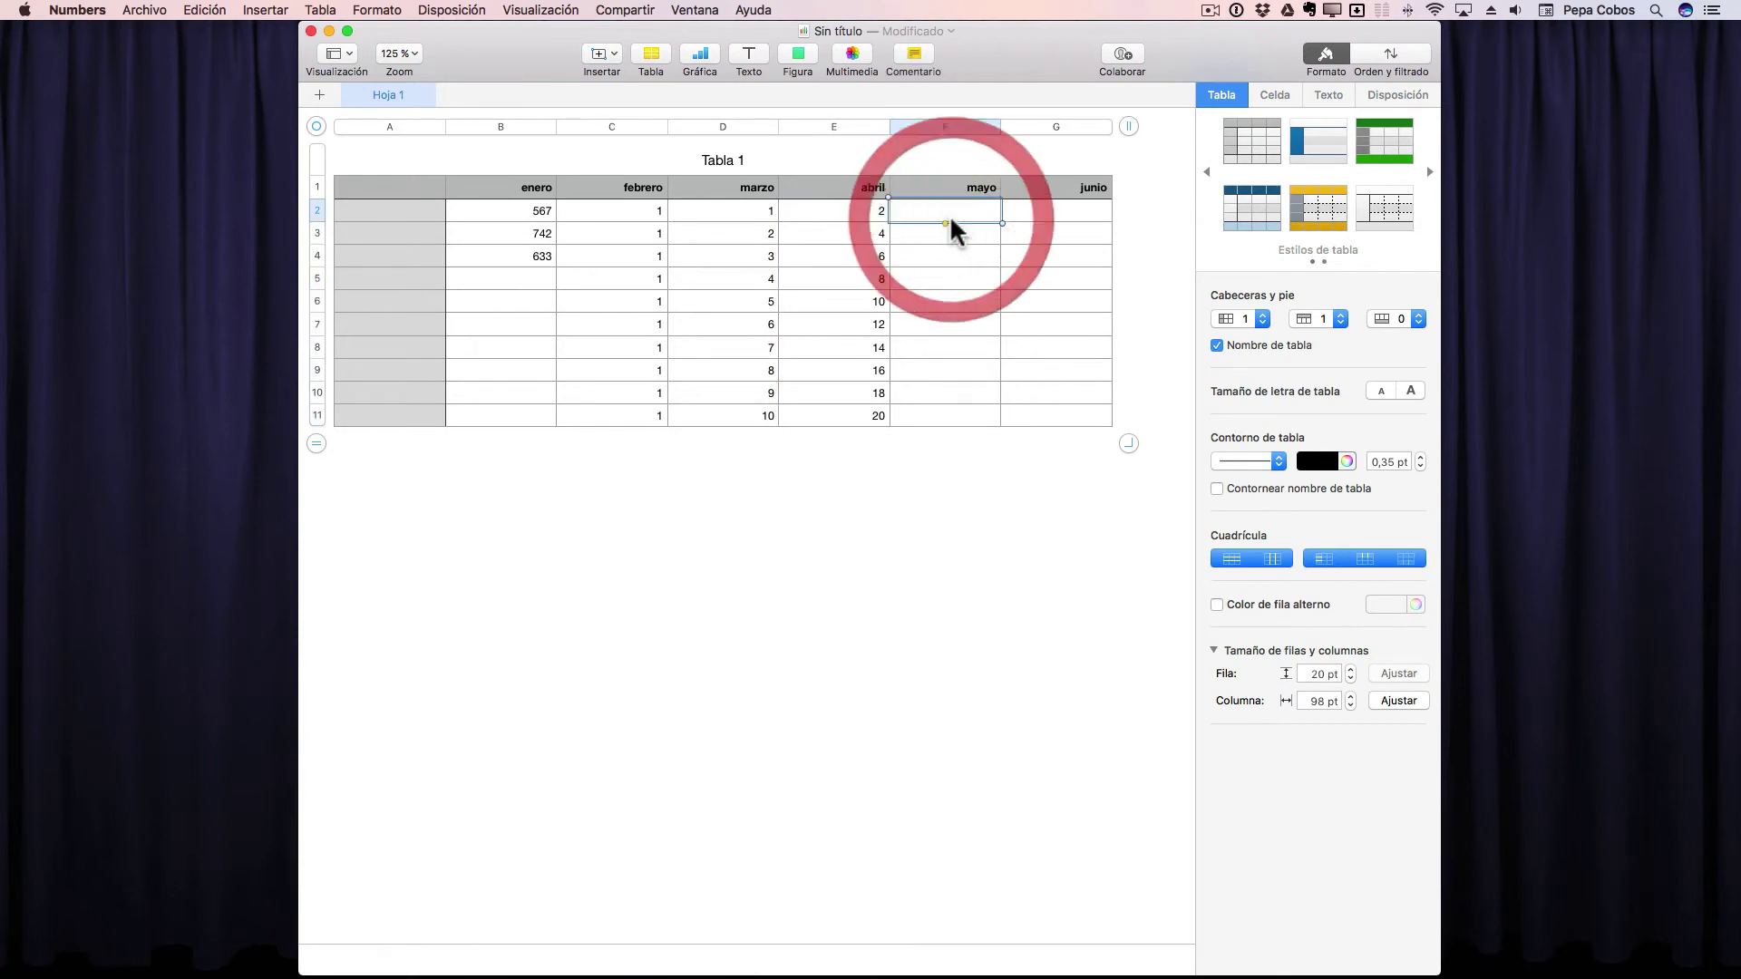
{"action": "type", "text": "1"}
{"action": "key", "text": "Return"}
{"action": "type", "text": "3"}
{"action": "key", "text": "Return"}
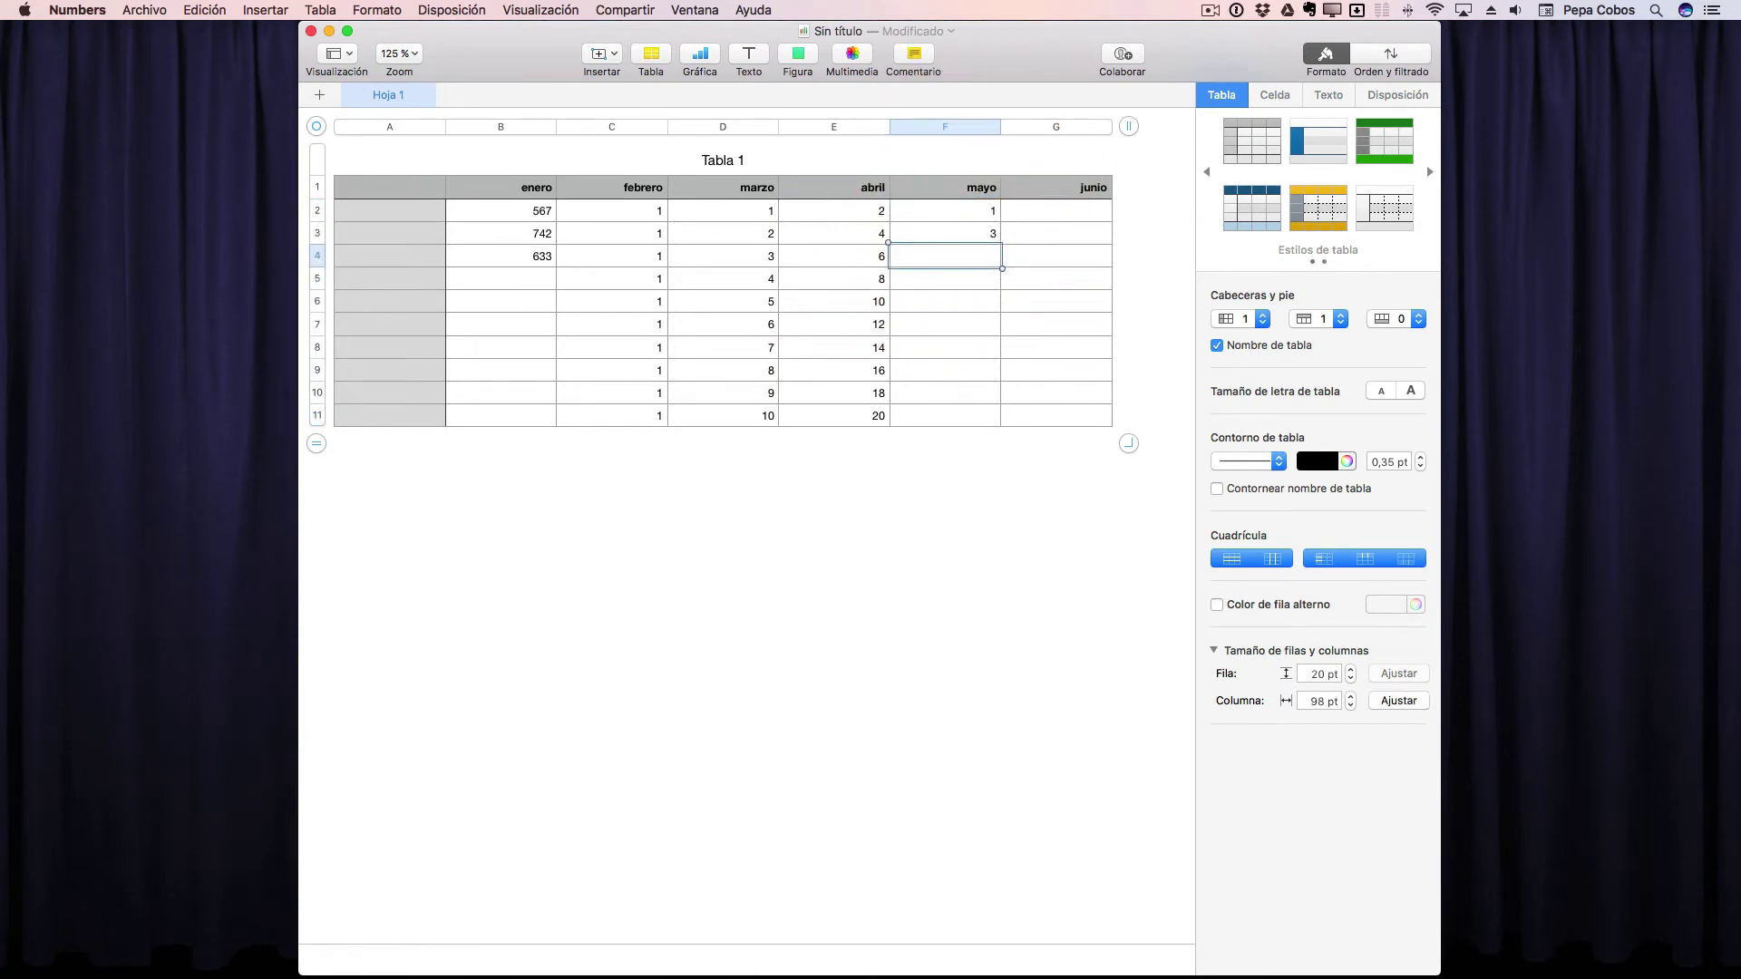
{"action": "left_click_drag", "start_coordinate": [950, 214], "coordinate": [944, 422]}
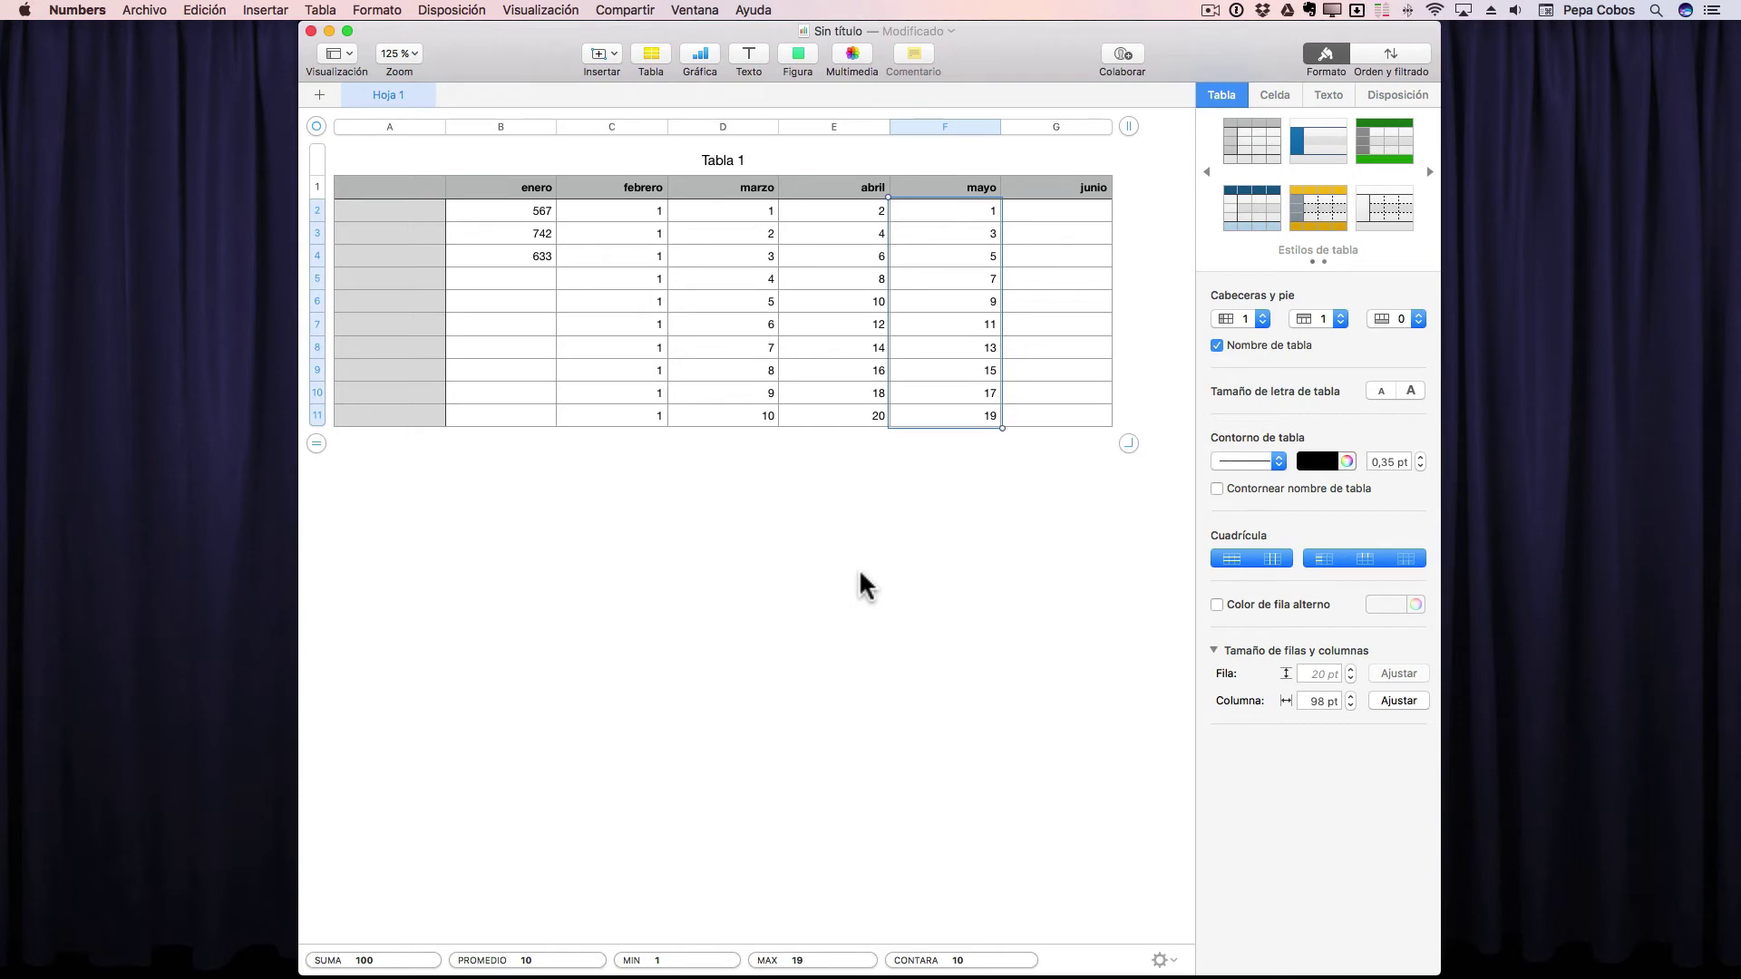
Format the enero value 567 as a euro currency amount.
{"action": "left_click", "coordinate": [506, 222]}
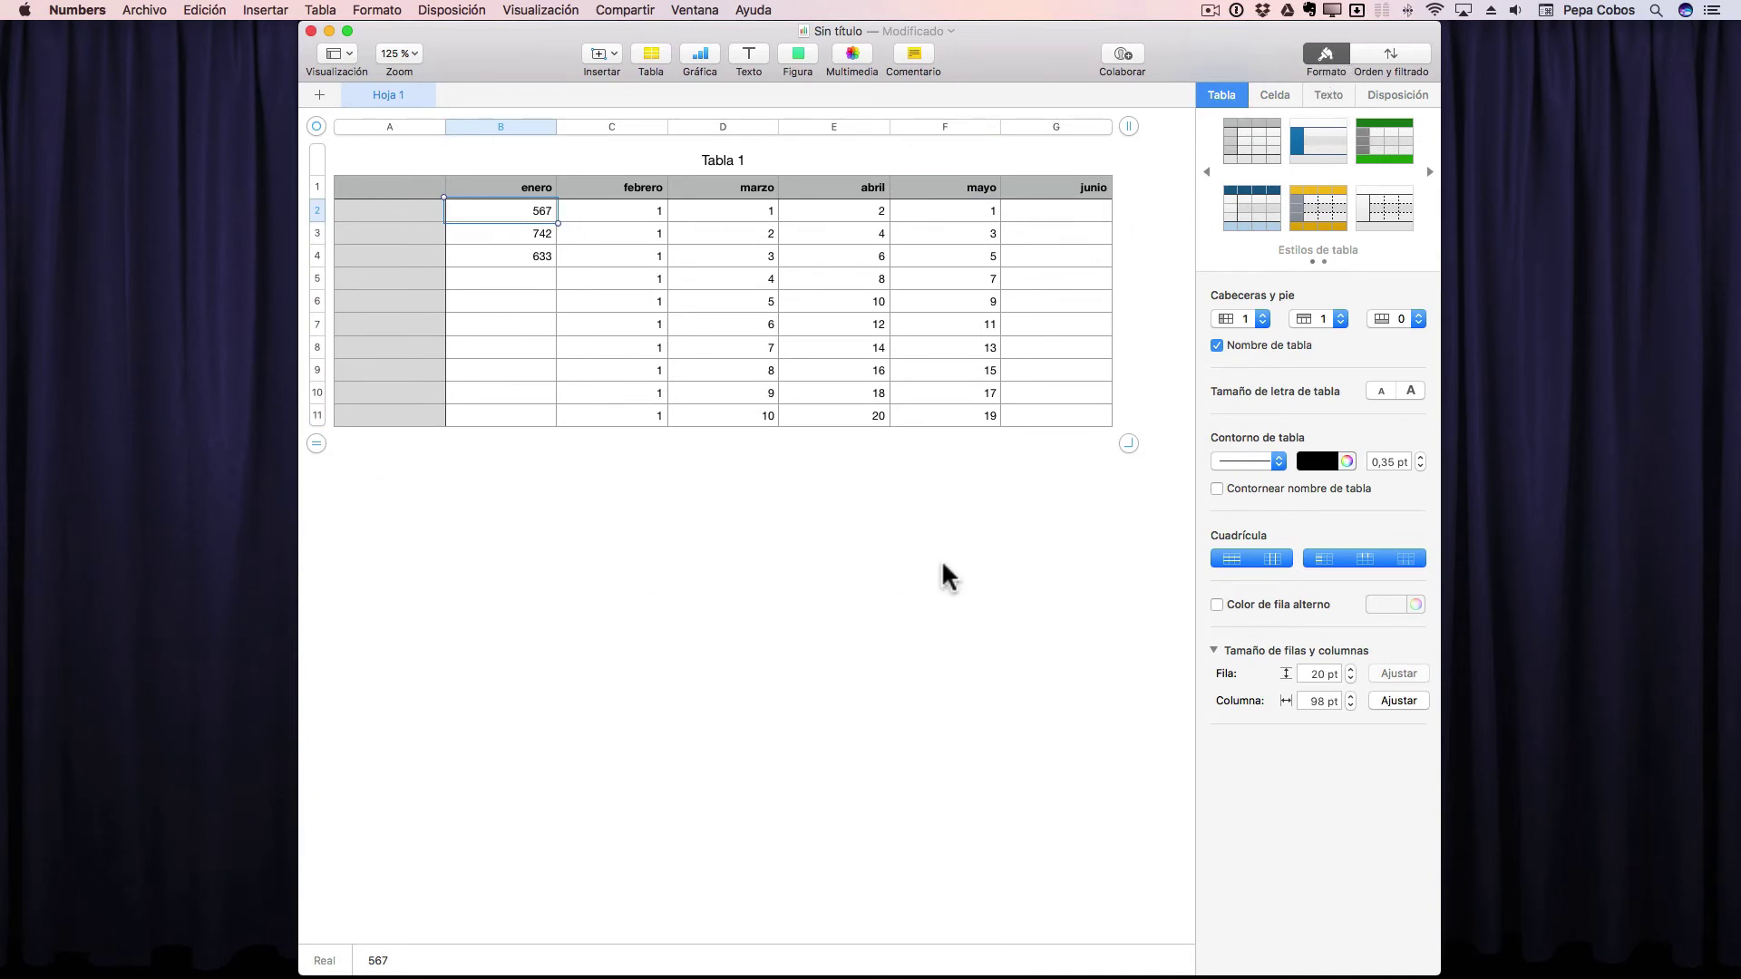
{"action": "left_click", "coordinate": [1277, 87]}
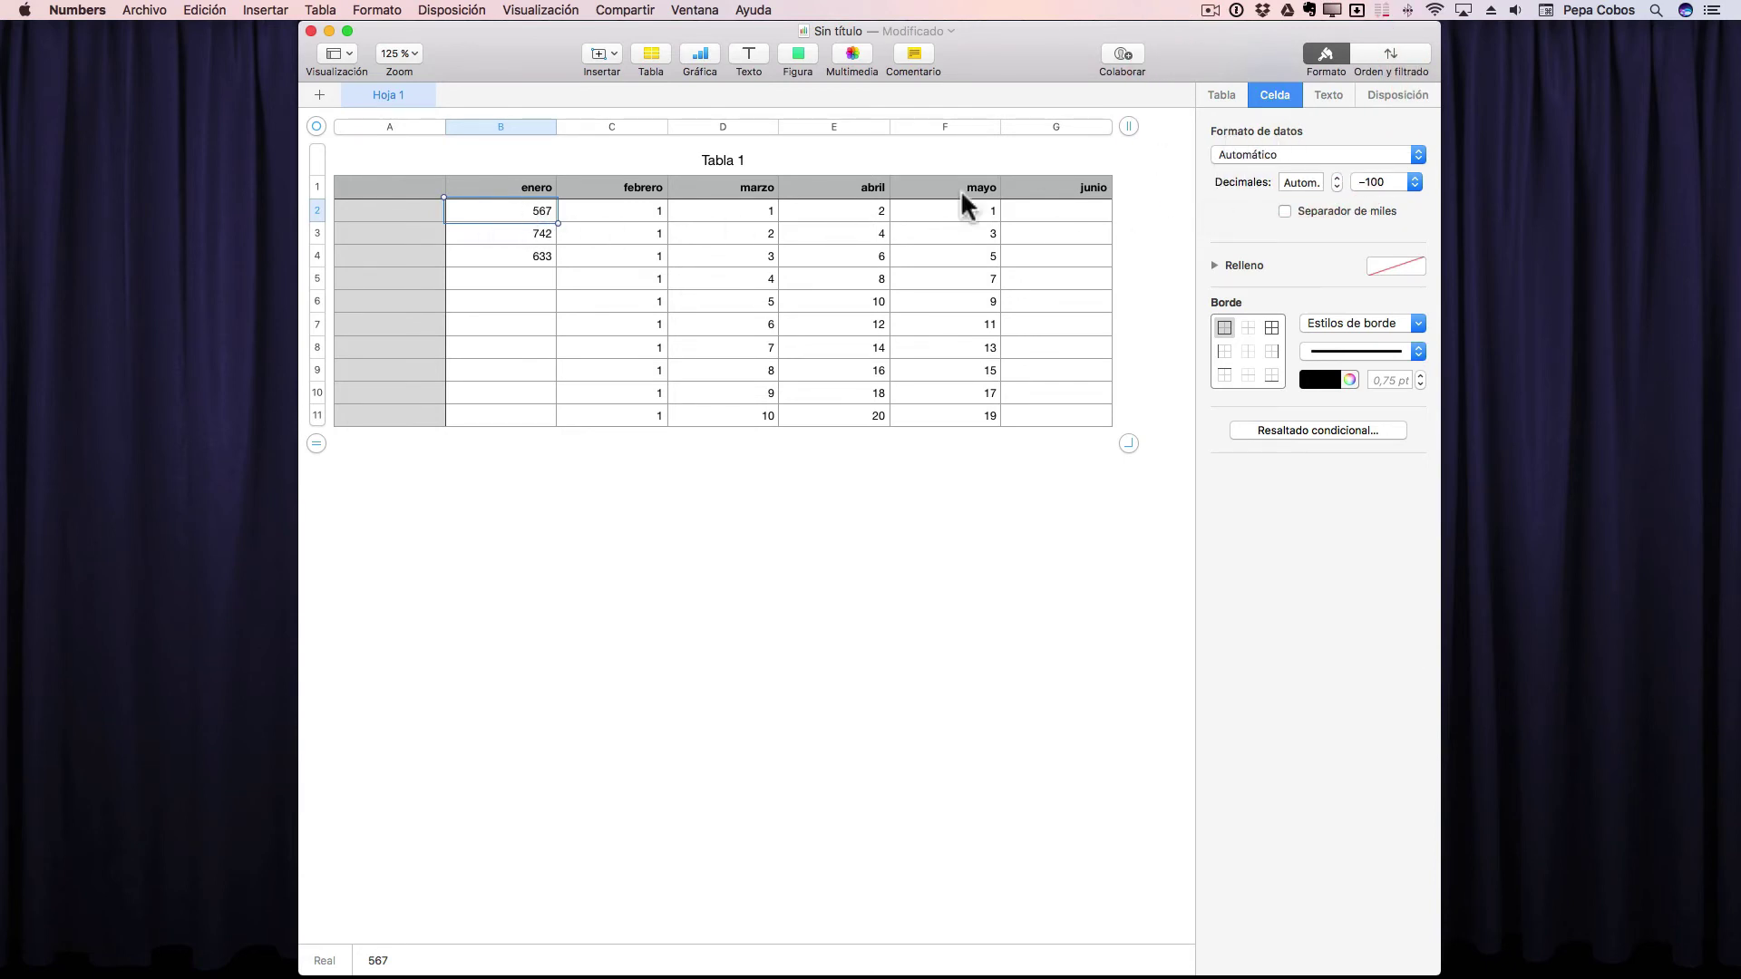
{"action": "left_click", "coordinate": [1248, 154]}
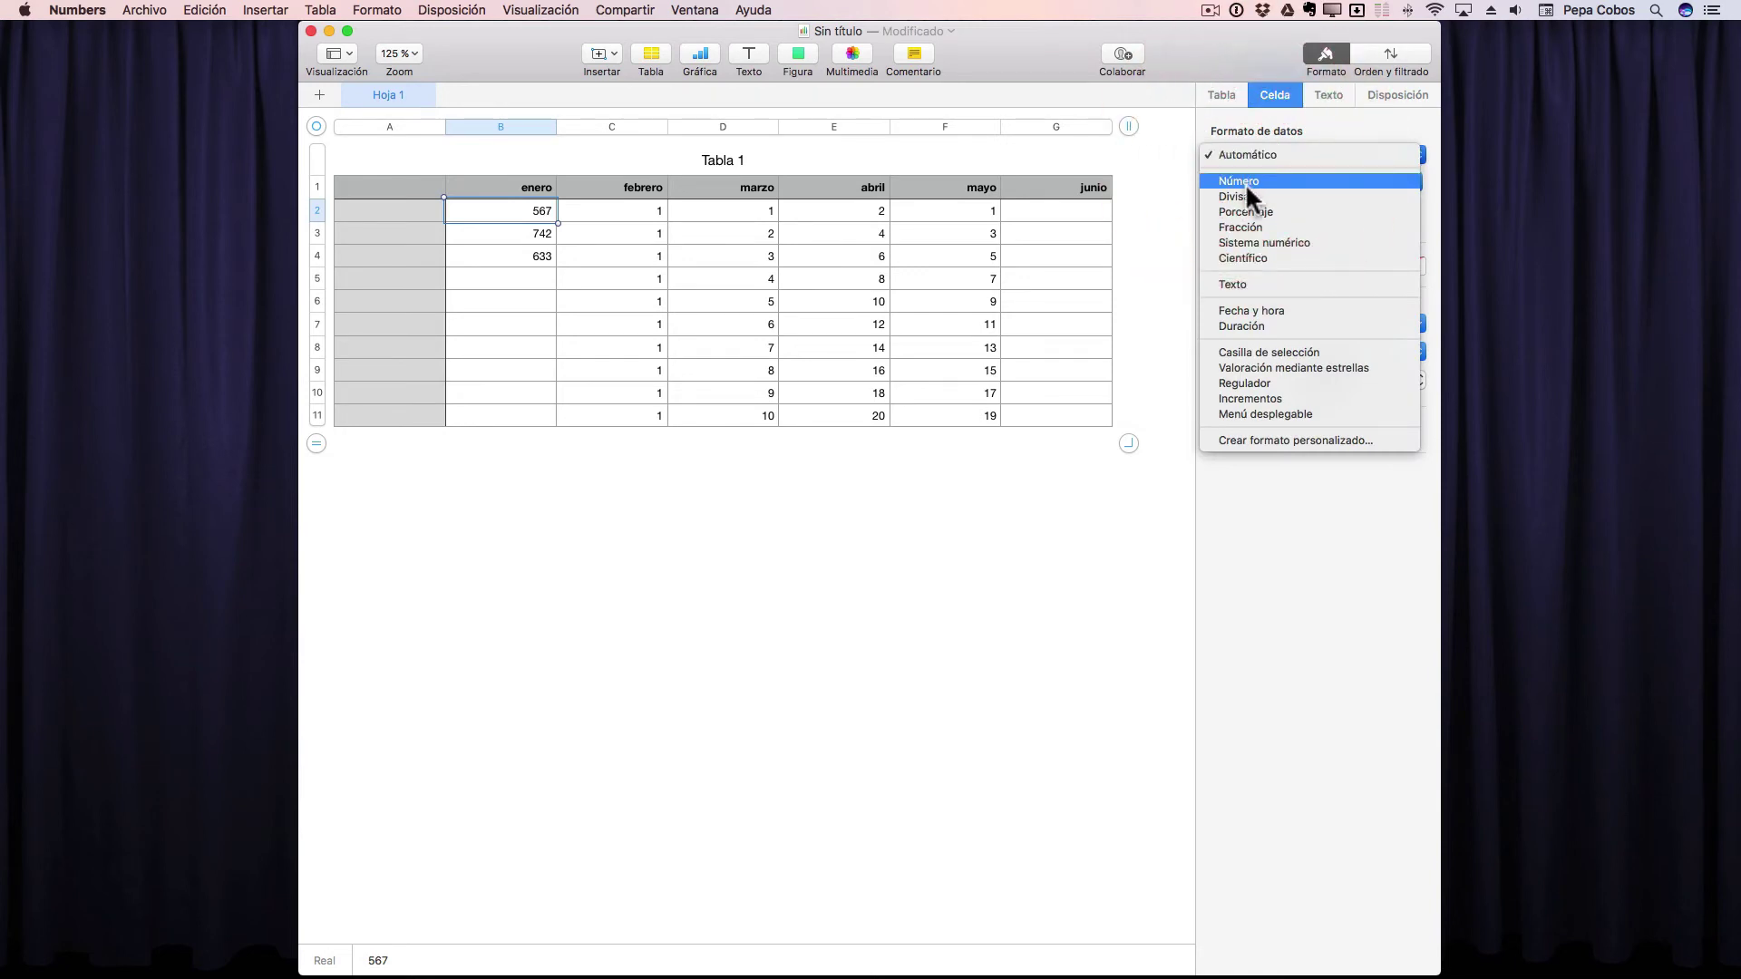
{"action": "left_click", "coordinate": [1247, 195]}
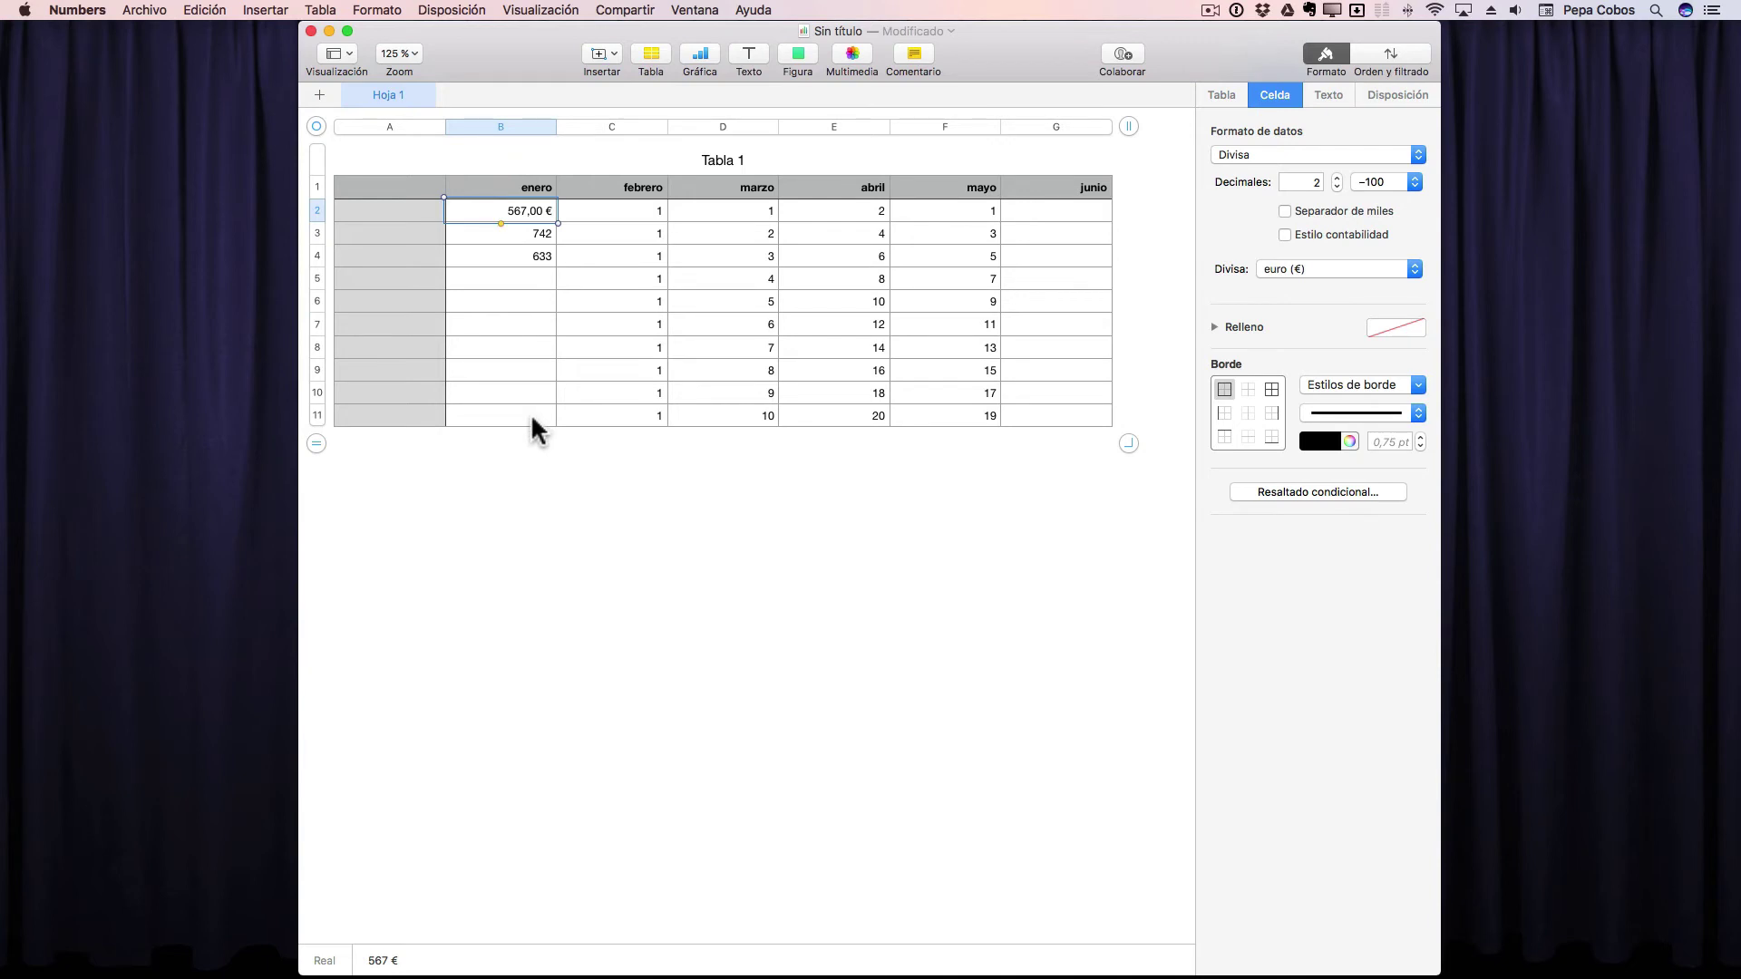
Format the whole enero column as euros and turn on alternating row colours.
{"action": "left_click", "coordinate": [502, 125]}
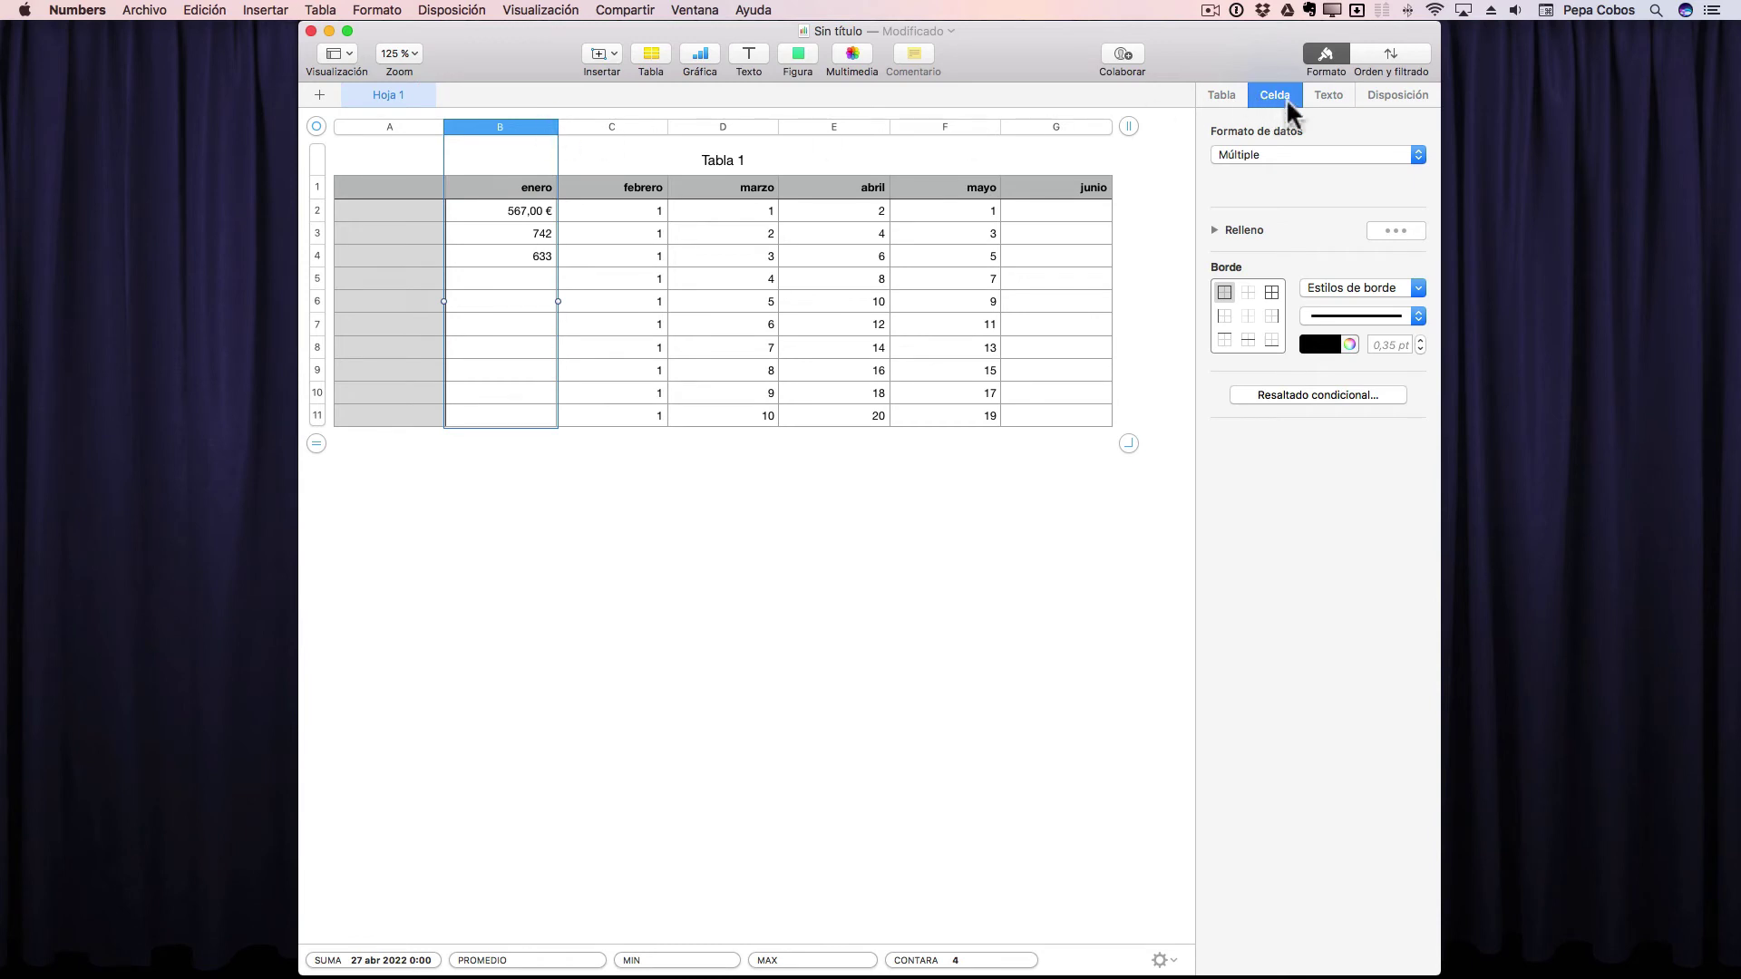
{"action": "left_click", "coordinate": [1270, 152]}
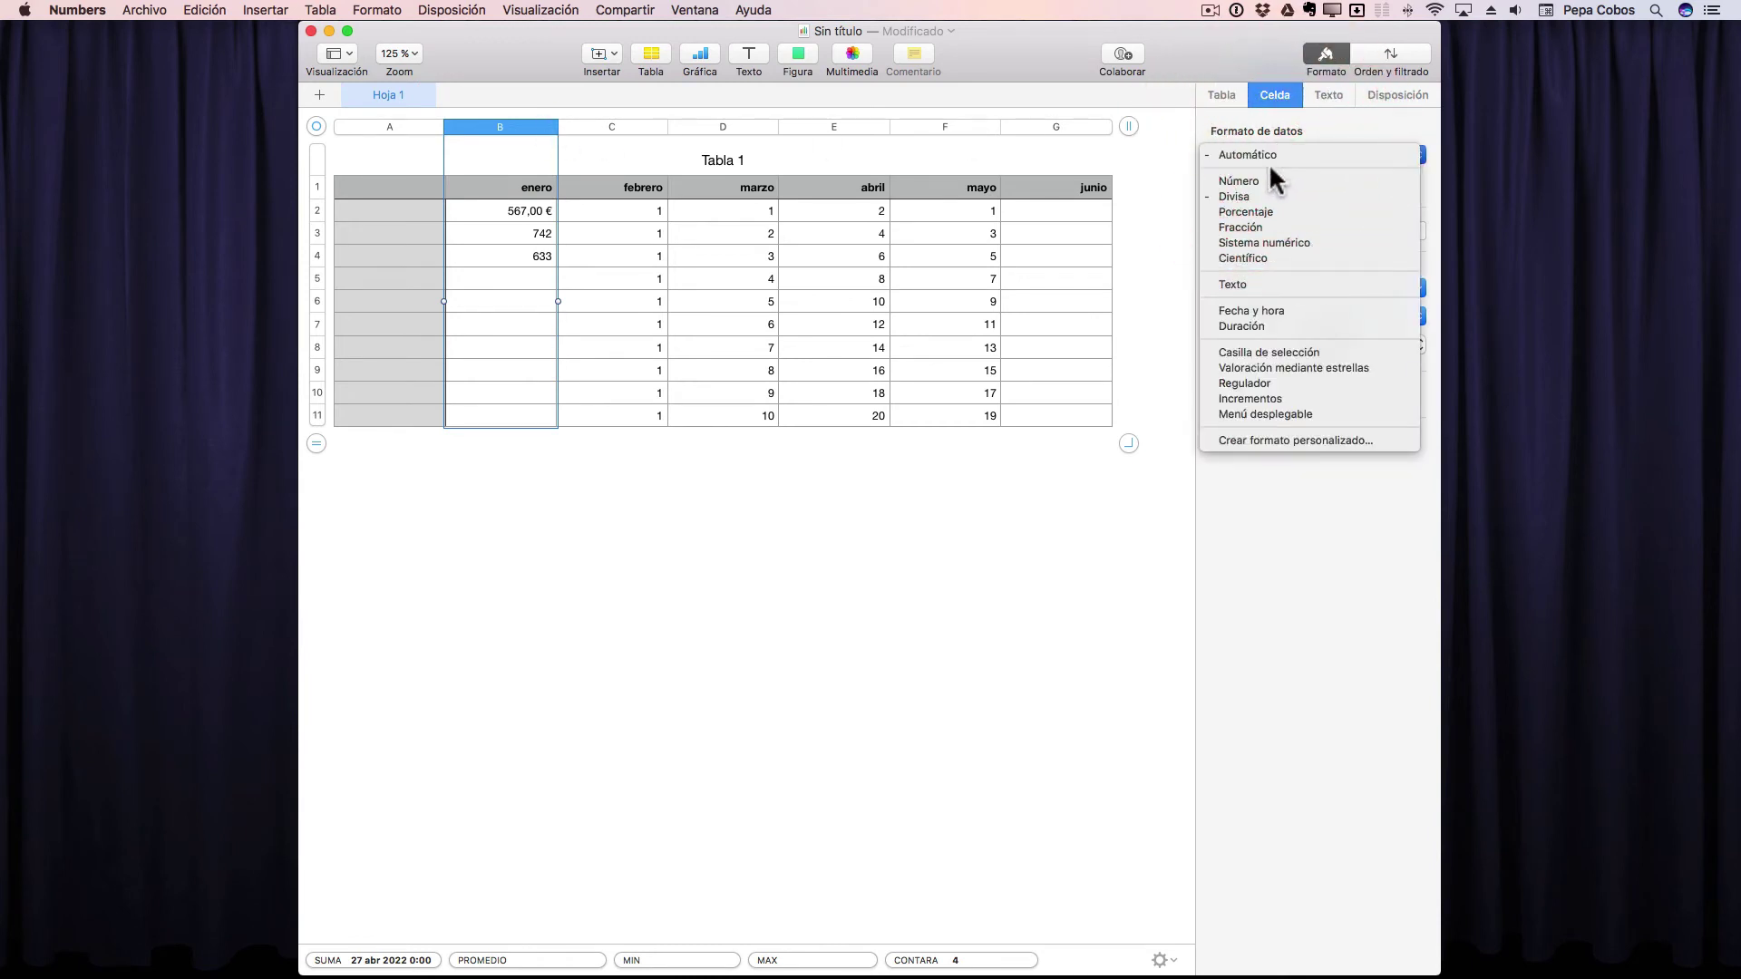
{"action": "left_click", "coordinate": [1267, 197]}
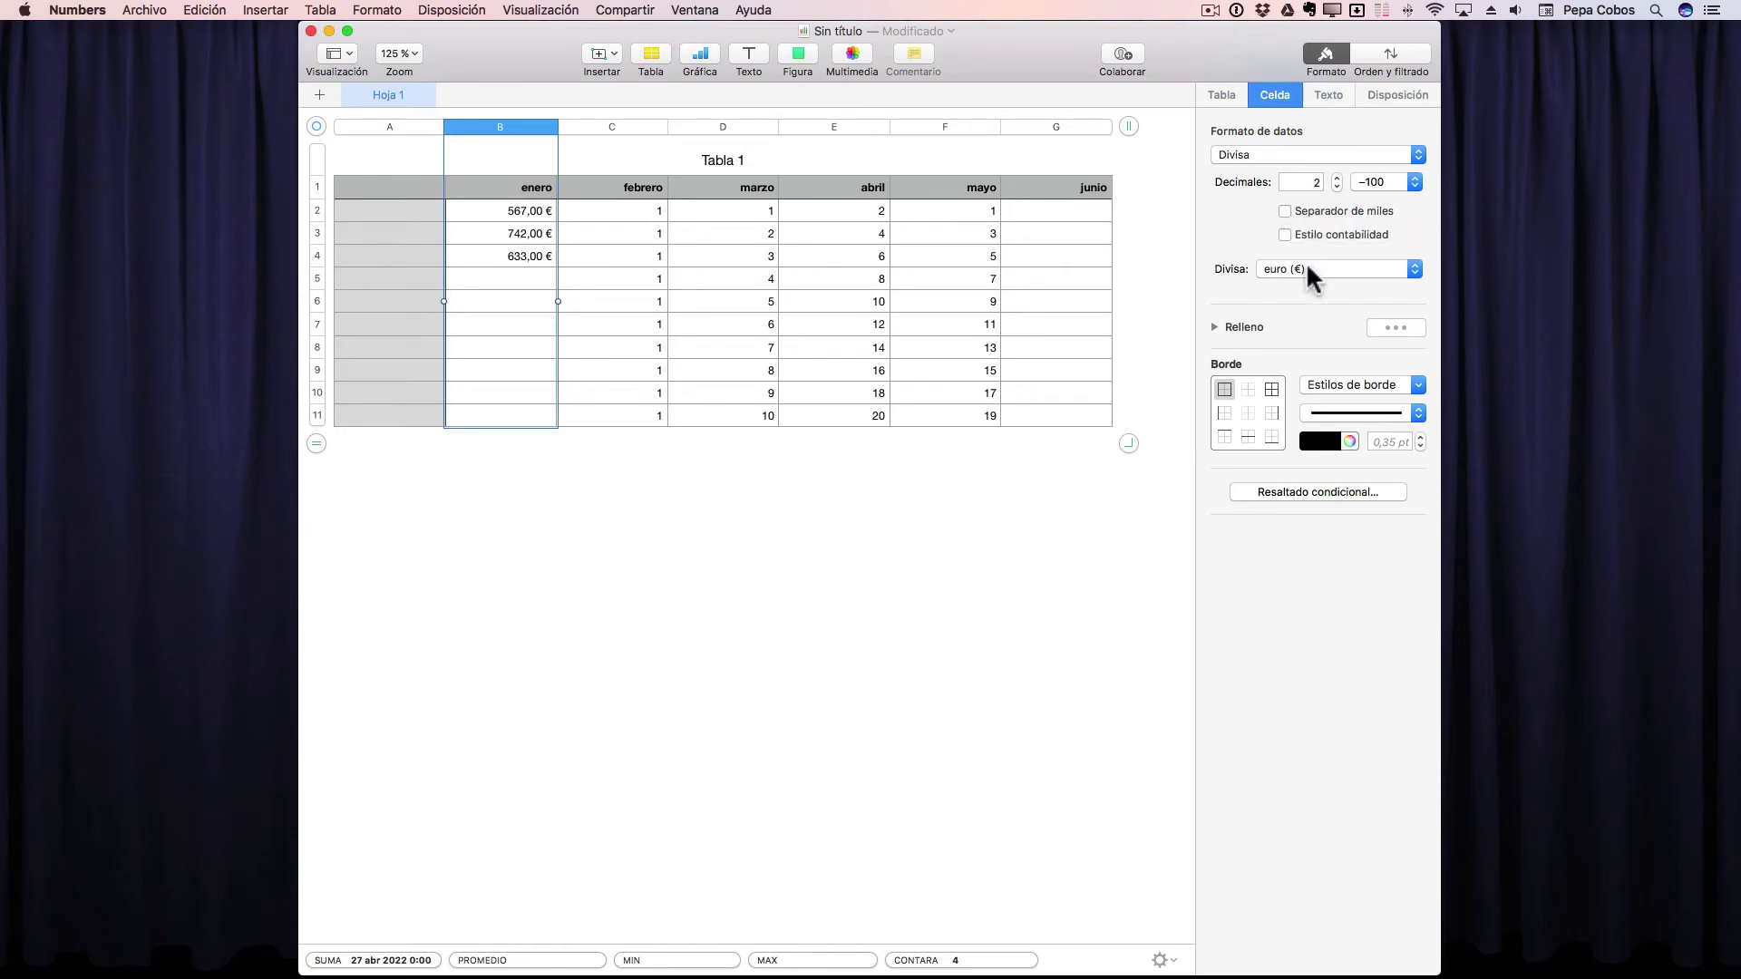
{"action": "left_click", "coordinate": [1222, 94]}
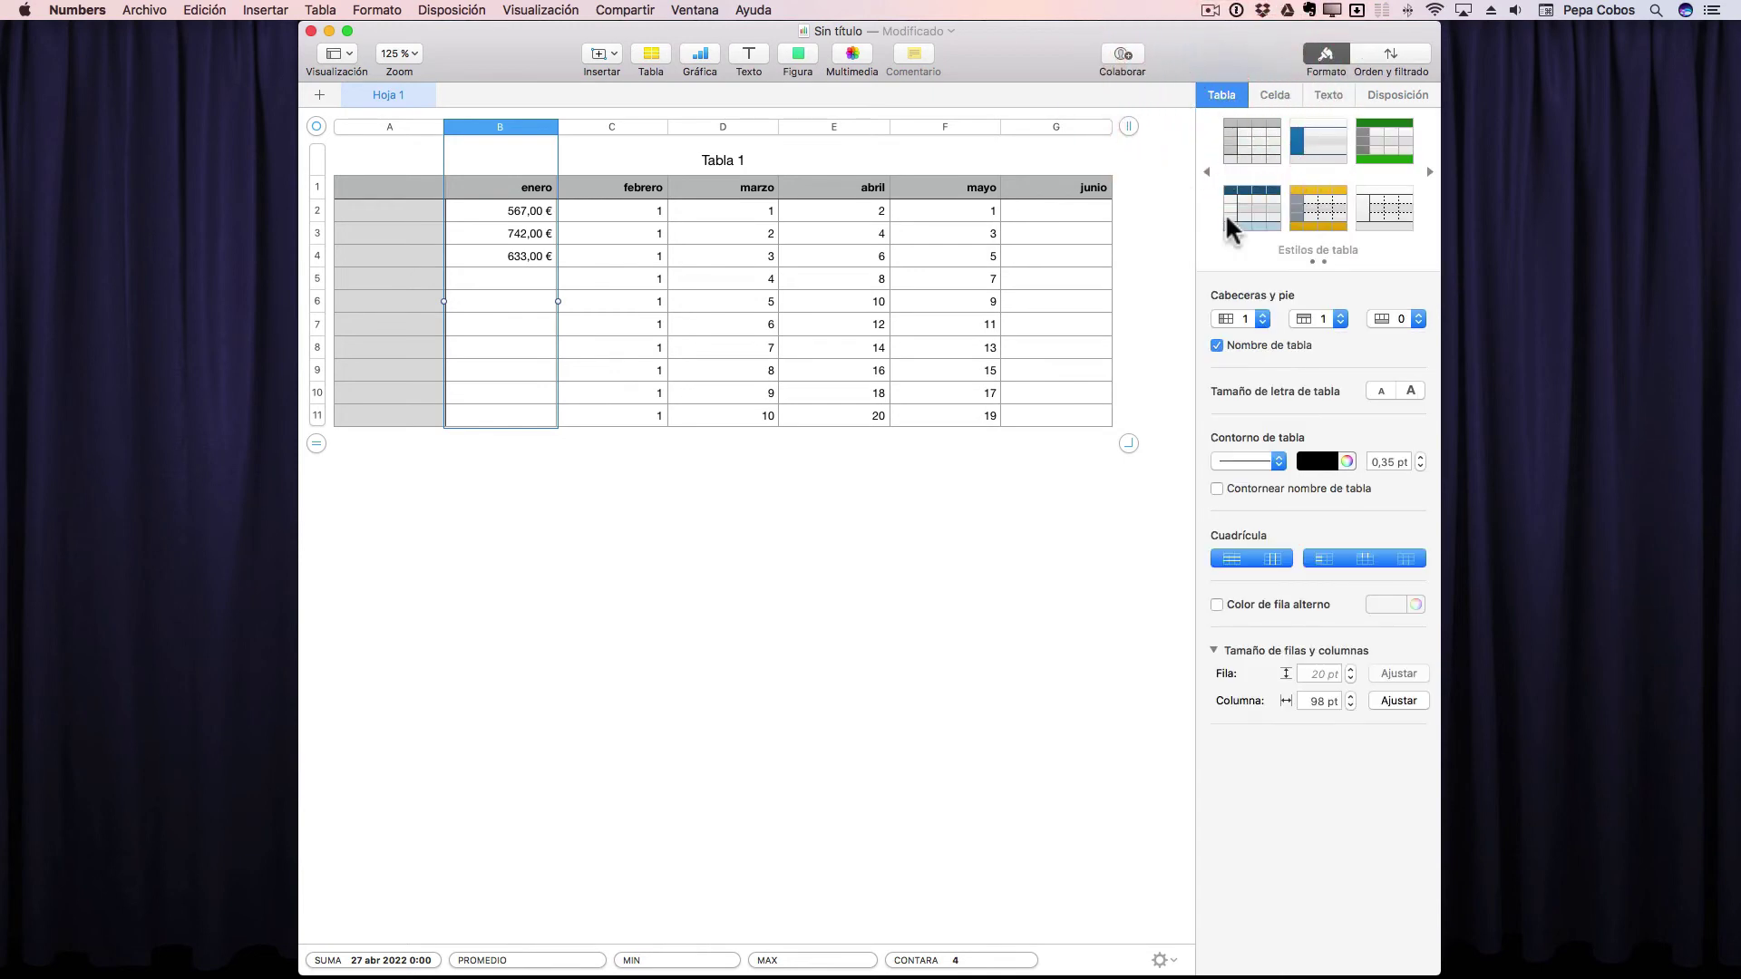
{"action": "left_click", "coordinate": [1216, 605]}
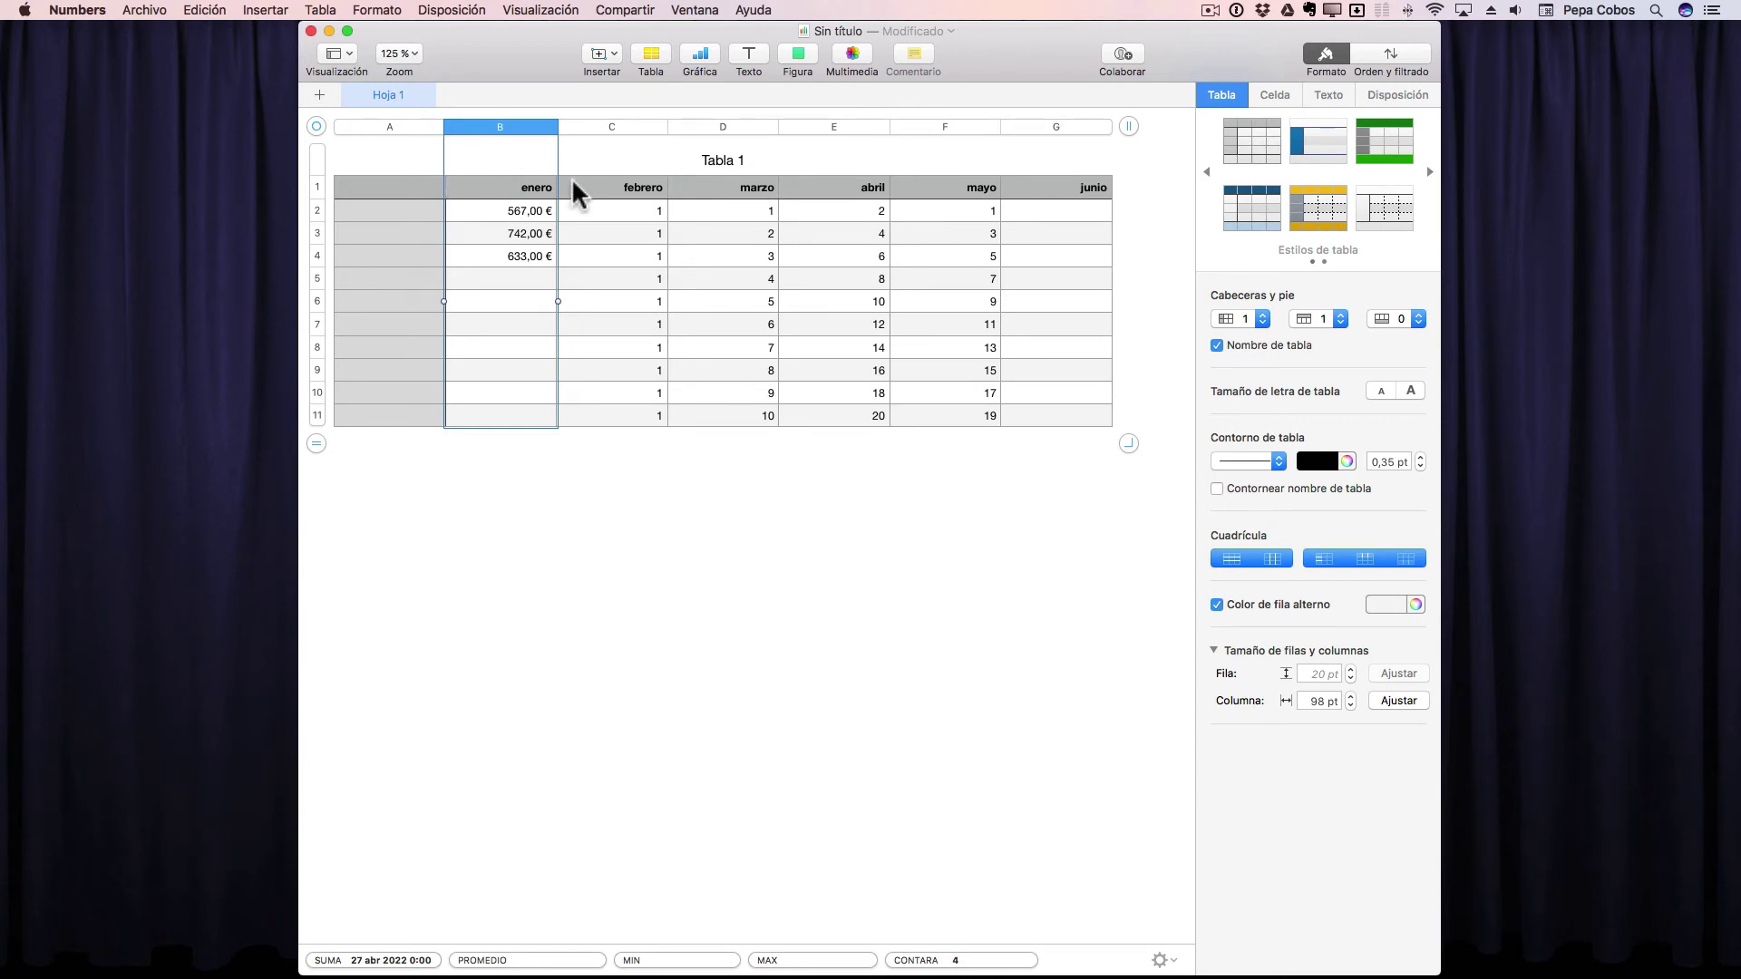
{"action": "left_click", "coordinate": [624, 257]}
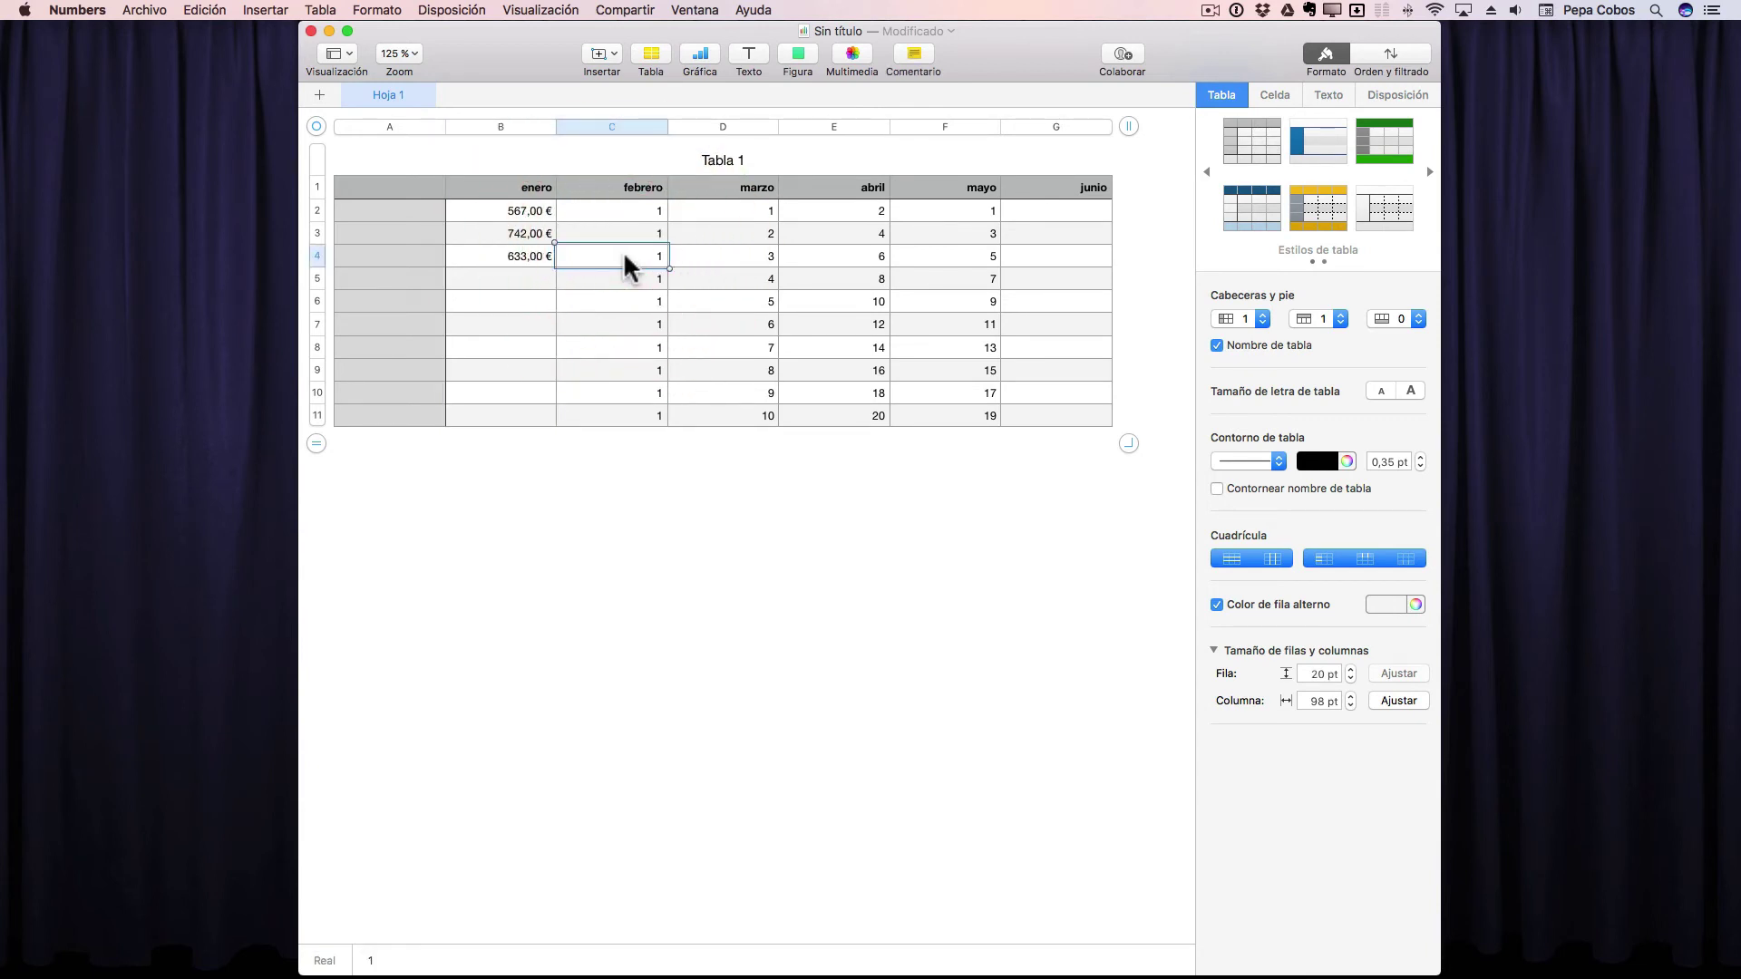
{"action": "left_click", "coordinate": [608, 128]}
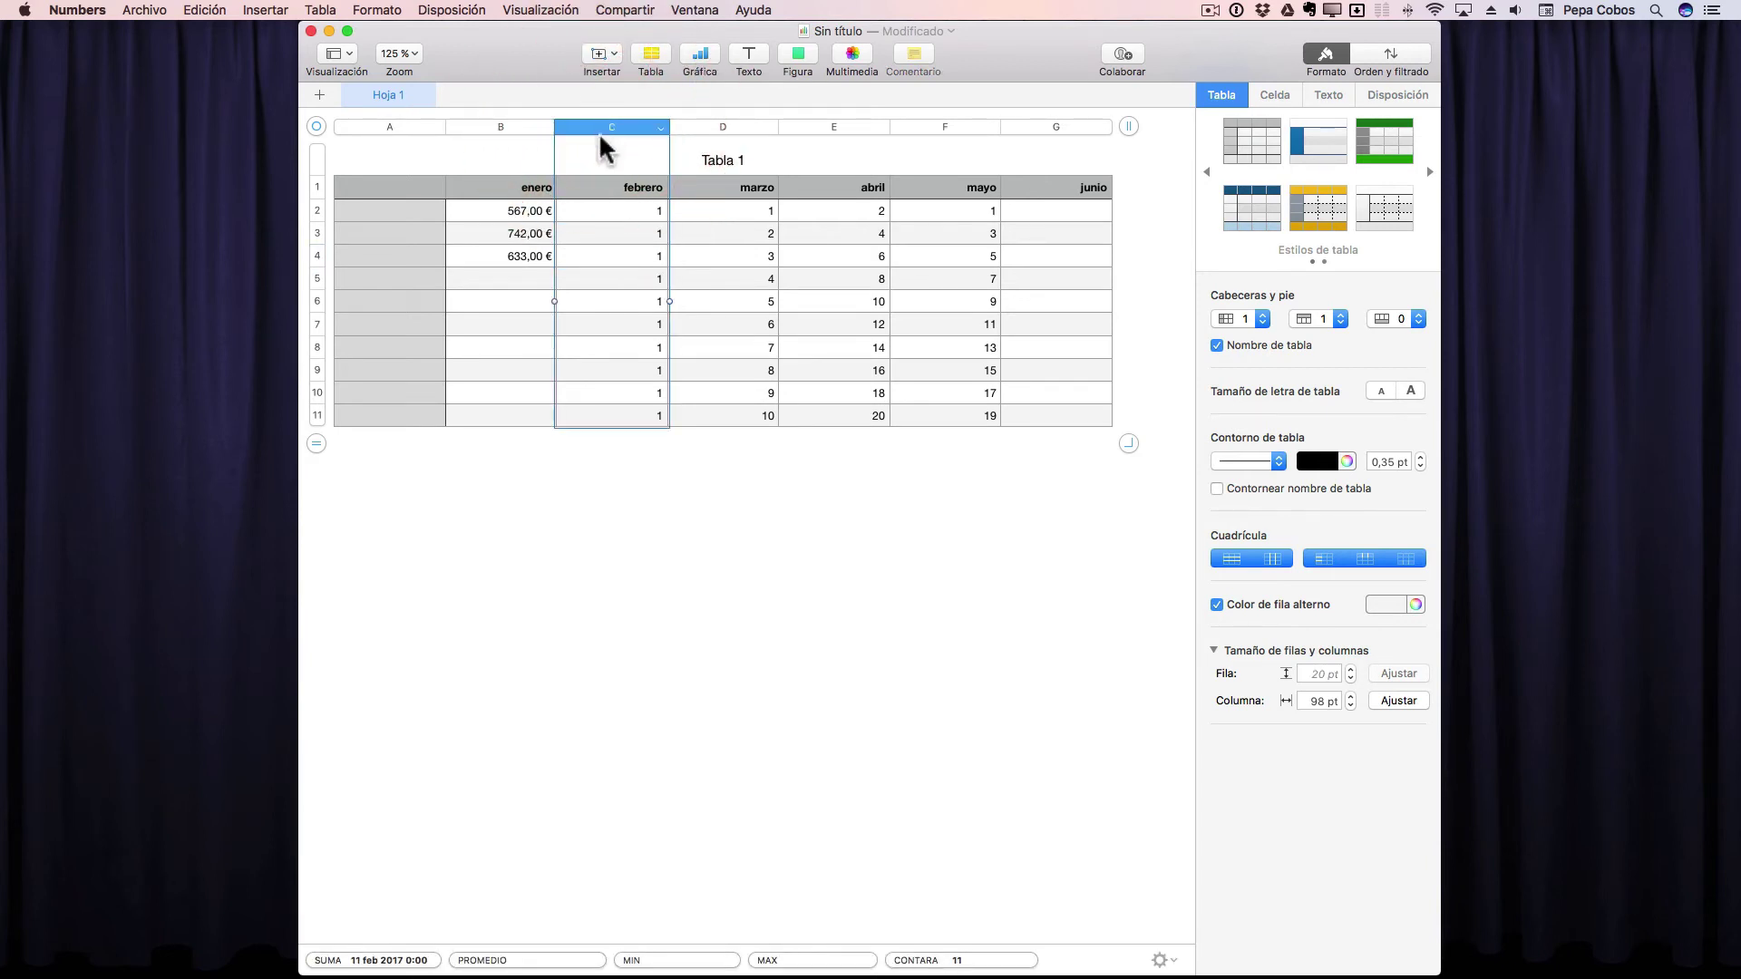
{"action": "left_click", "coordinate": [318, 257]}
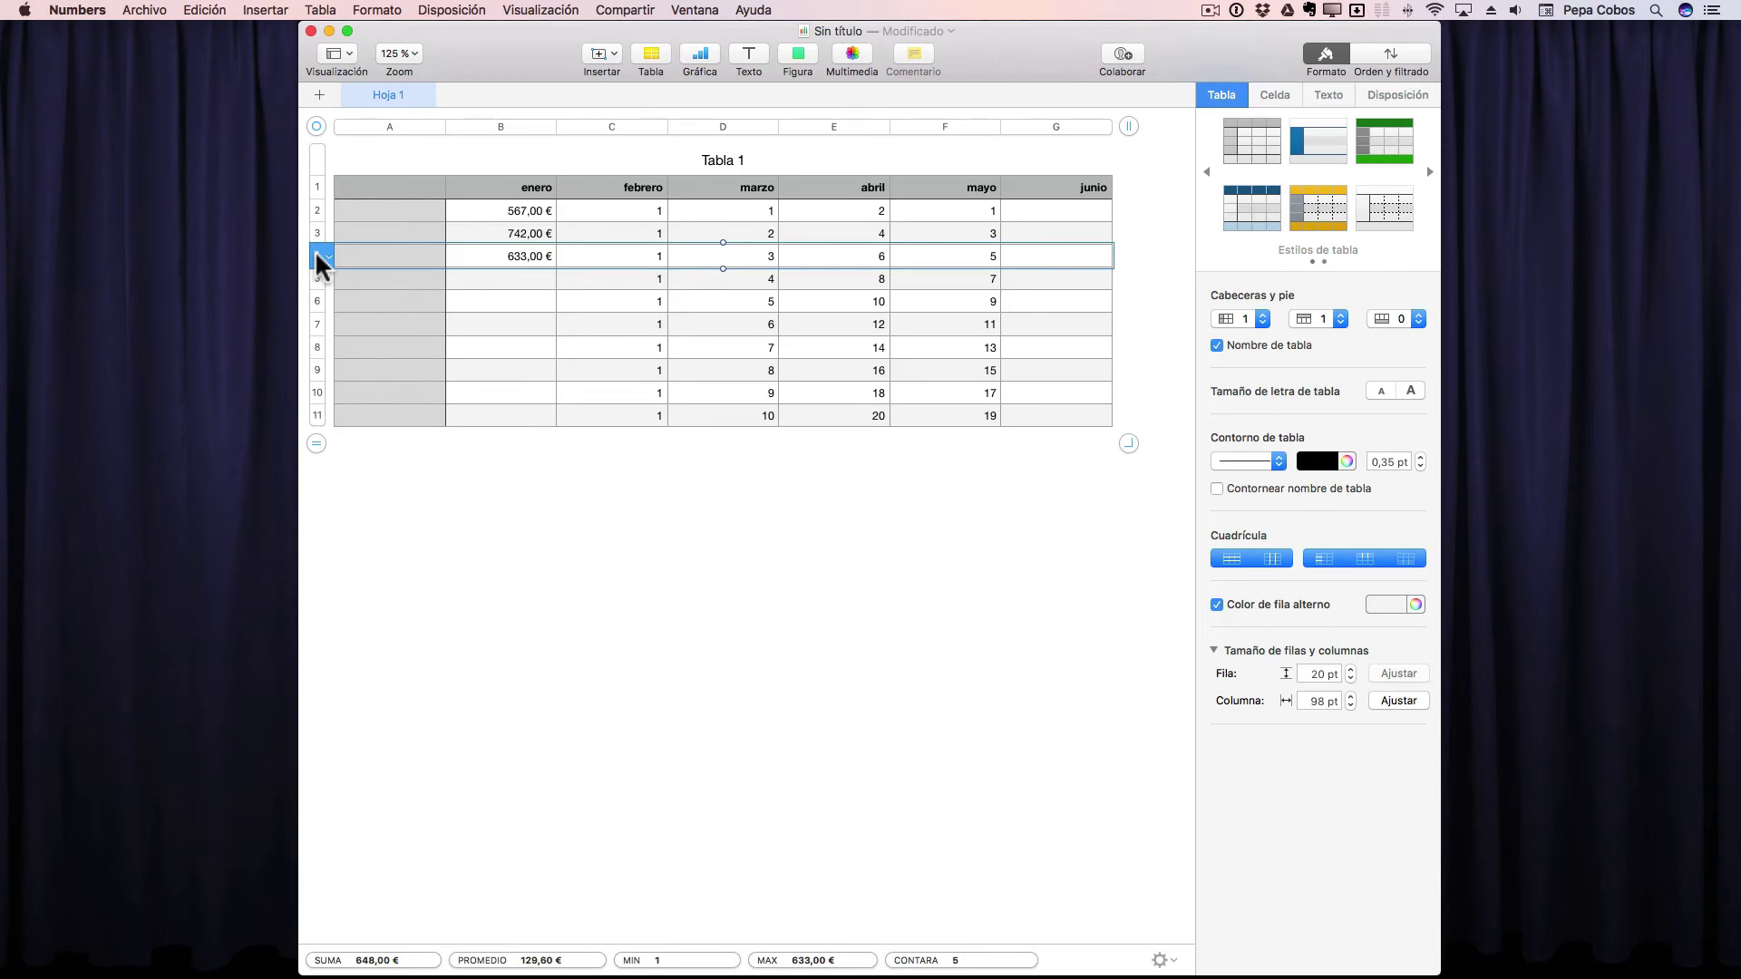
{"action": "left_click", "coordinate": [597, 132]}
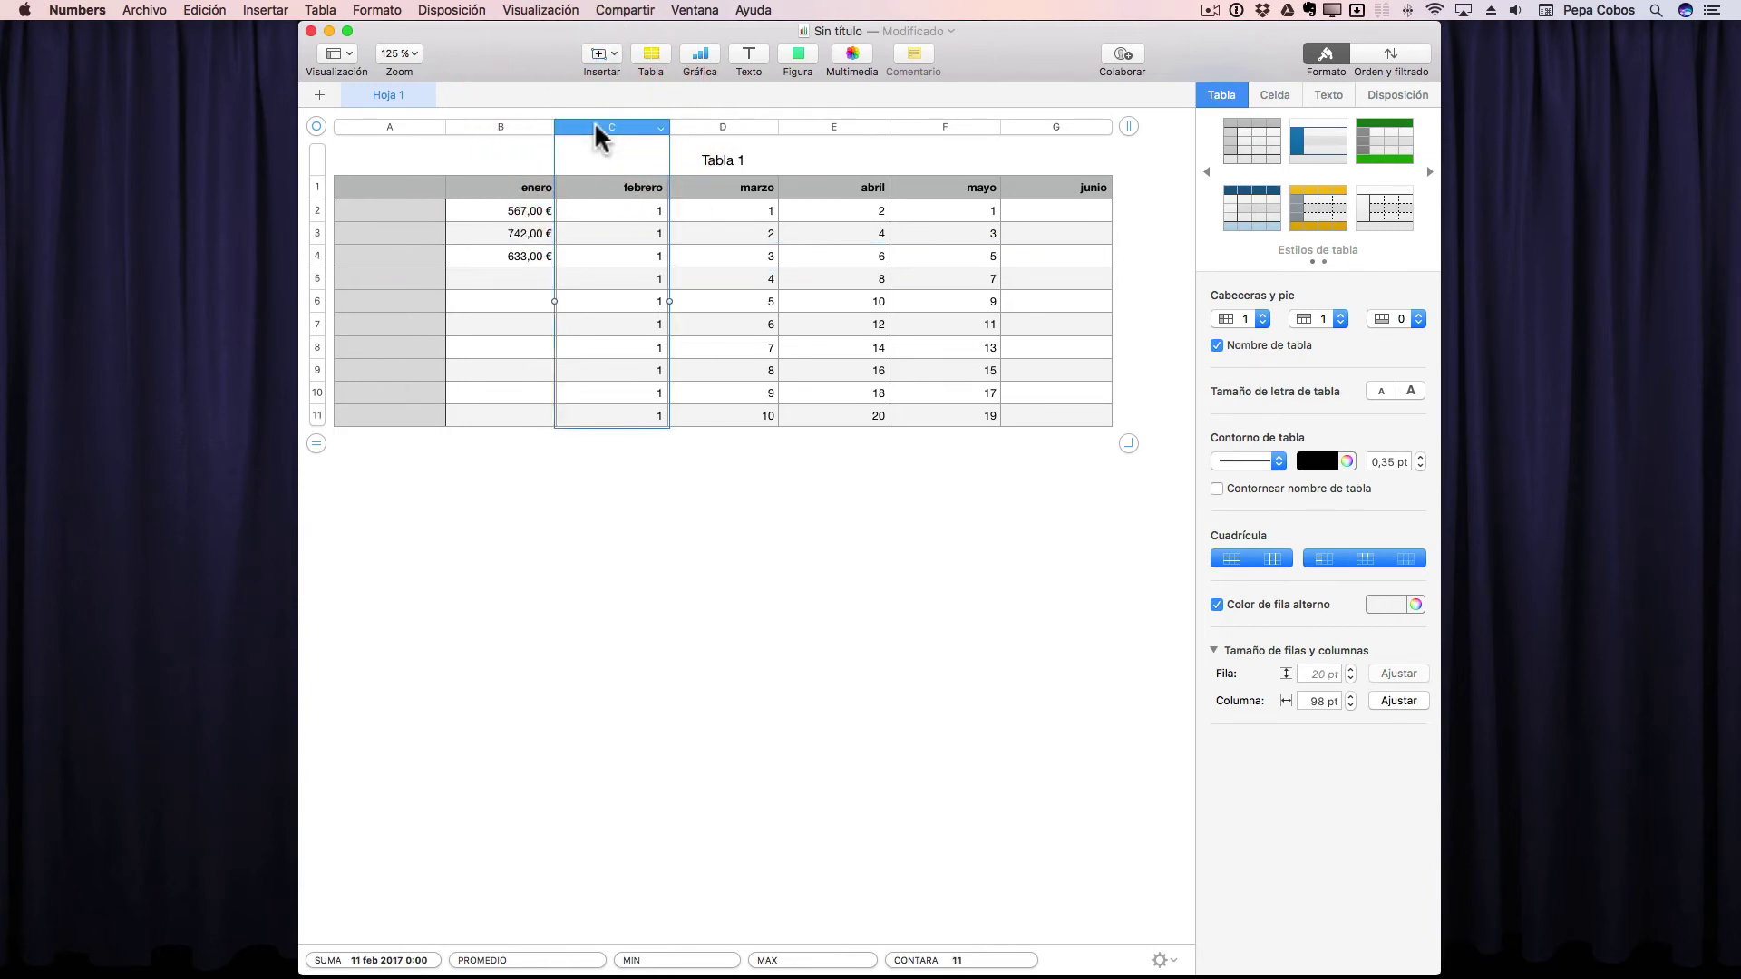
Give only cell C2 a cyan fill, undoing the cyan fill on the whole febrero column.
{"action": "left_click", "coordinate": [1277, 95]}
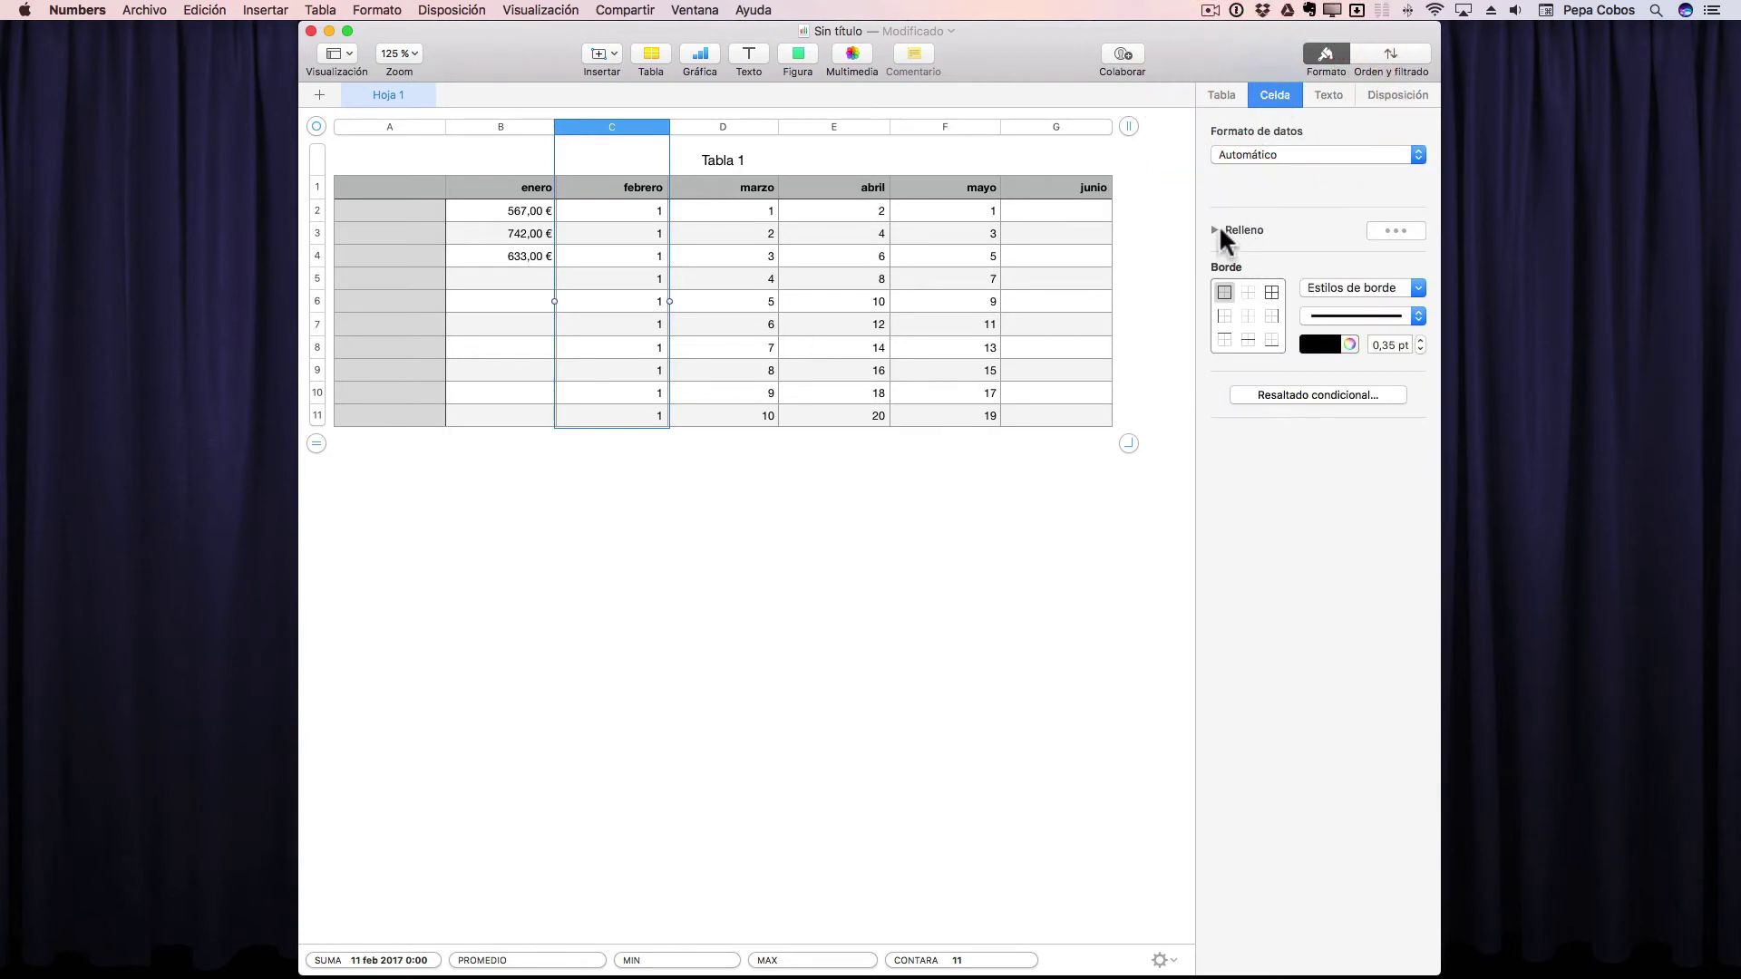
{"action": "left_click", "coordinate": [1389, 232]}
{"action": "left_click", "coordinate": [1343, 325]}
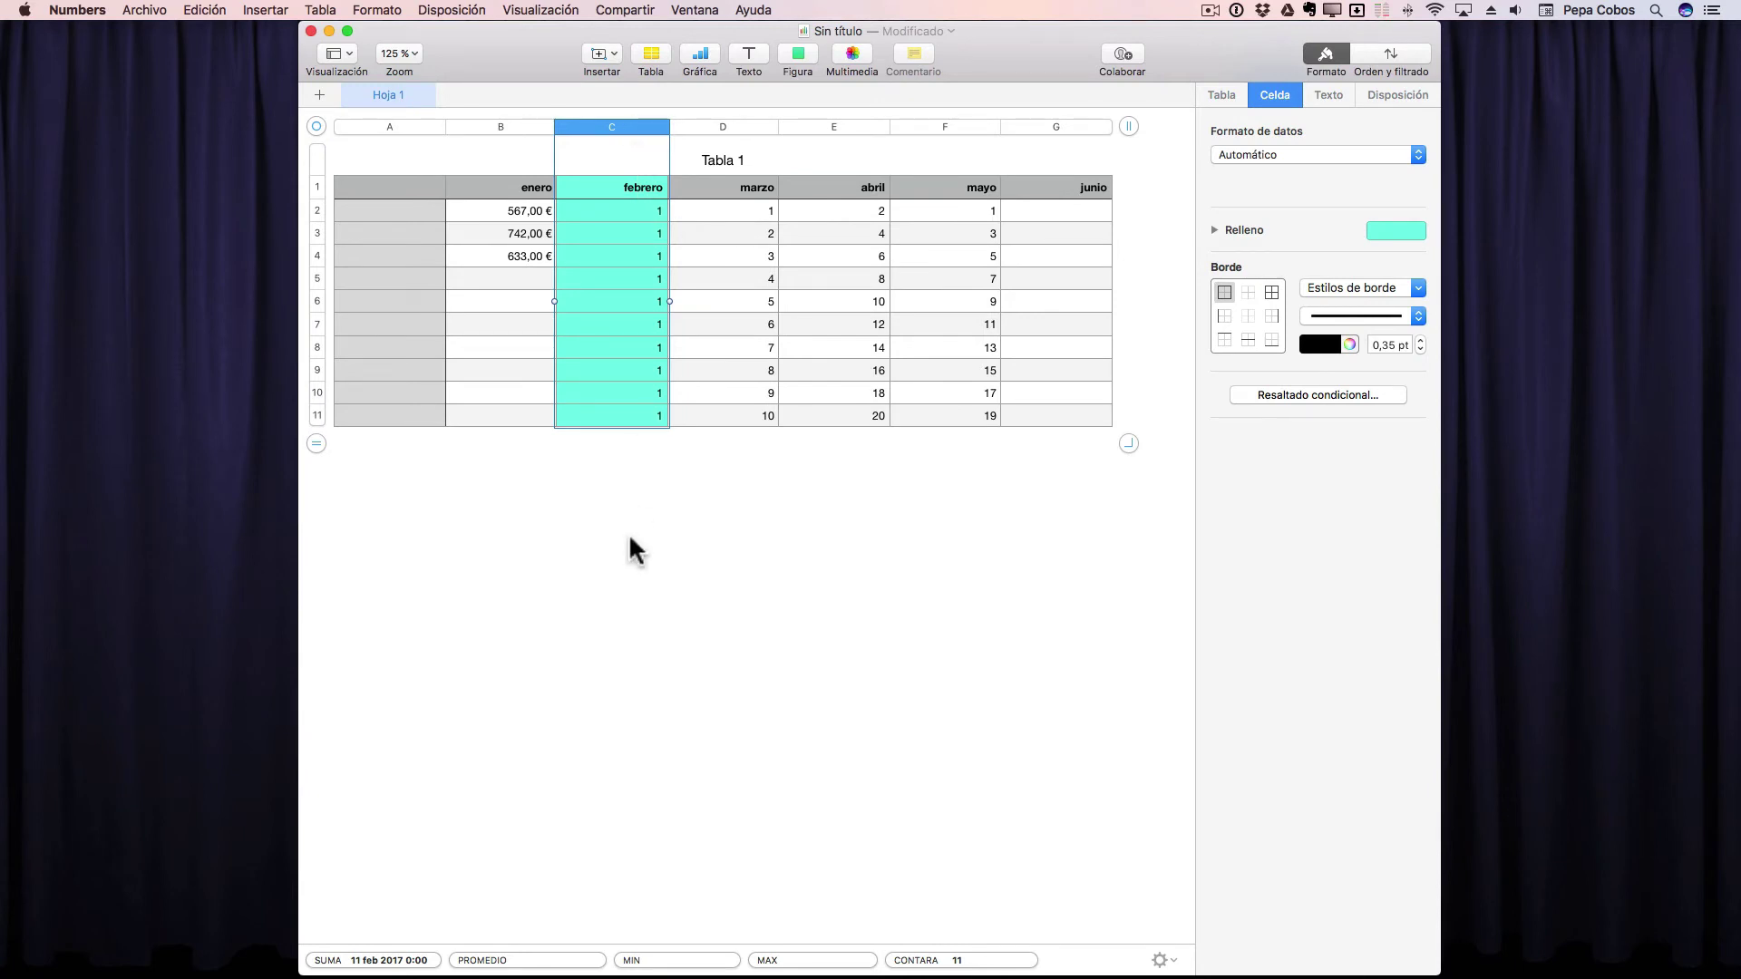
{"action": "key", "text": "super+z"}
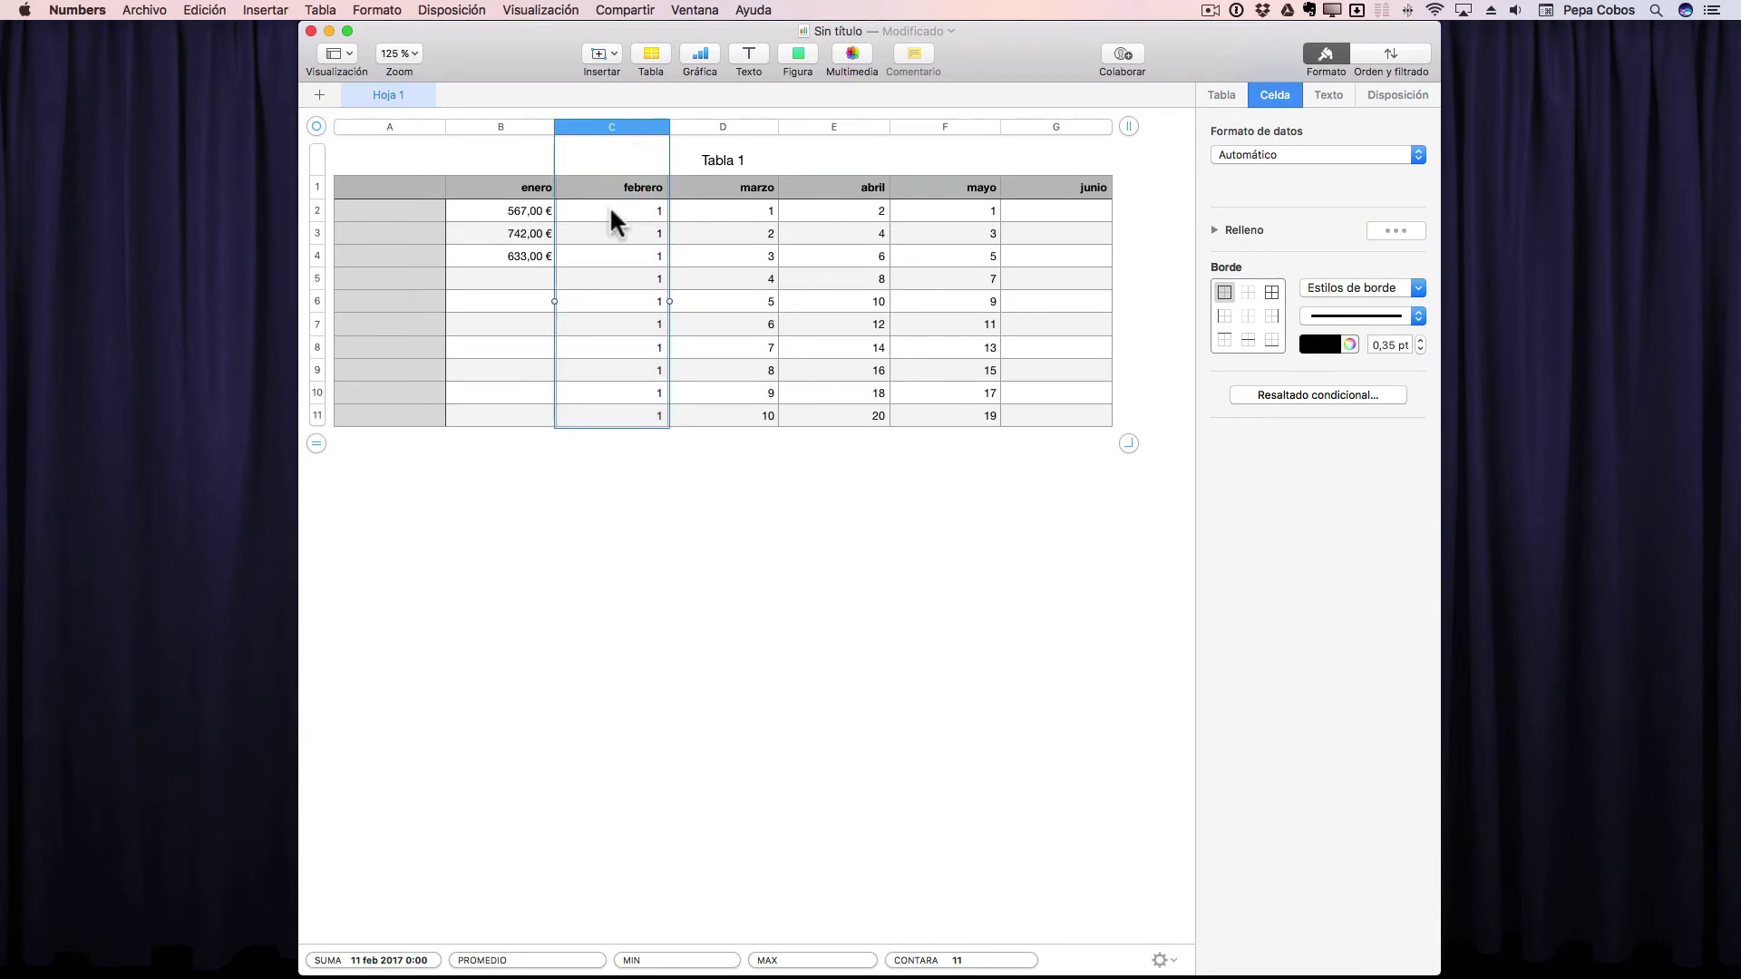
{"action": "left_click", "coordinate": [611, 212]}
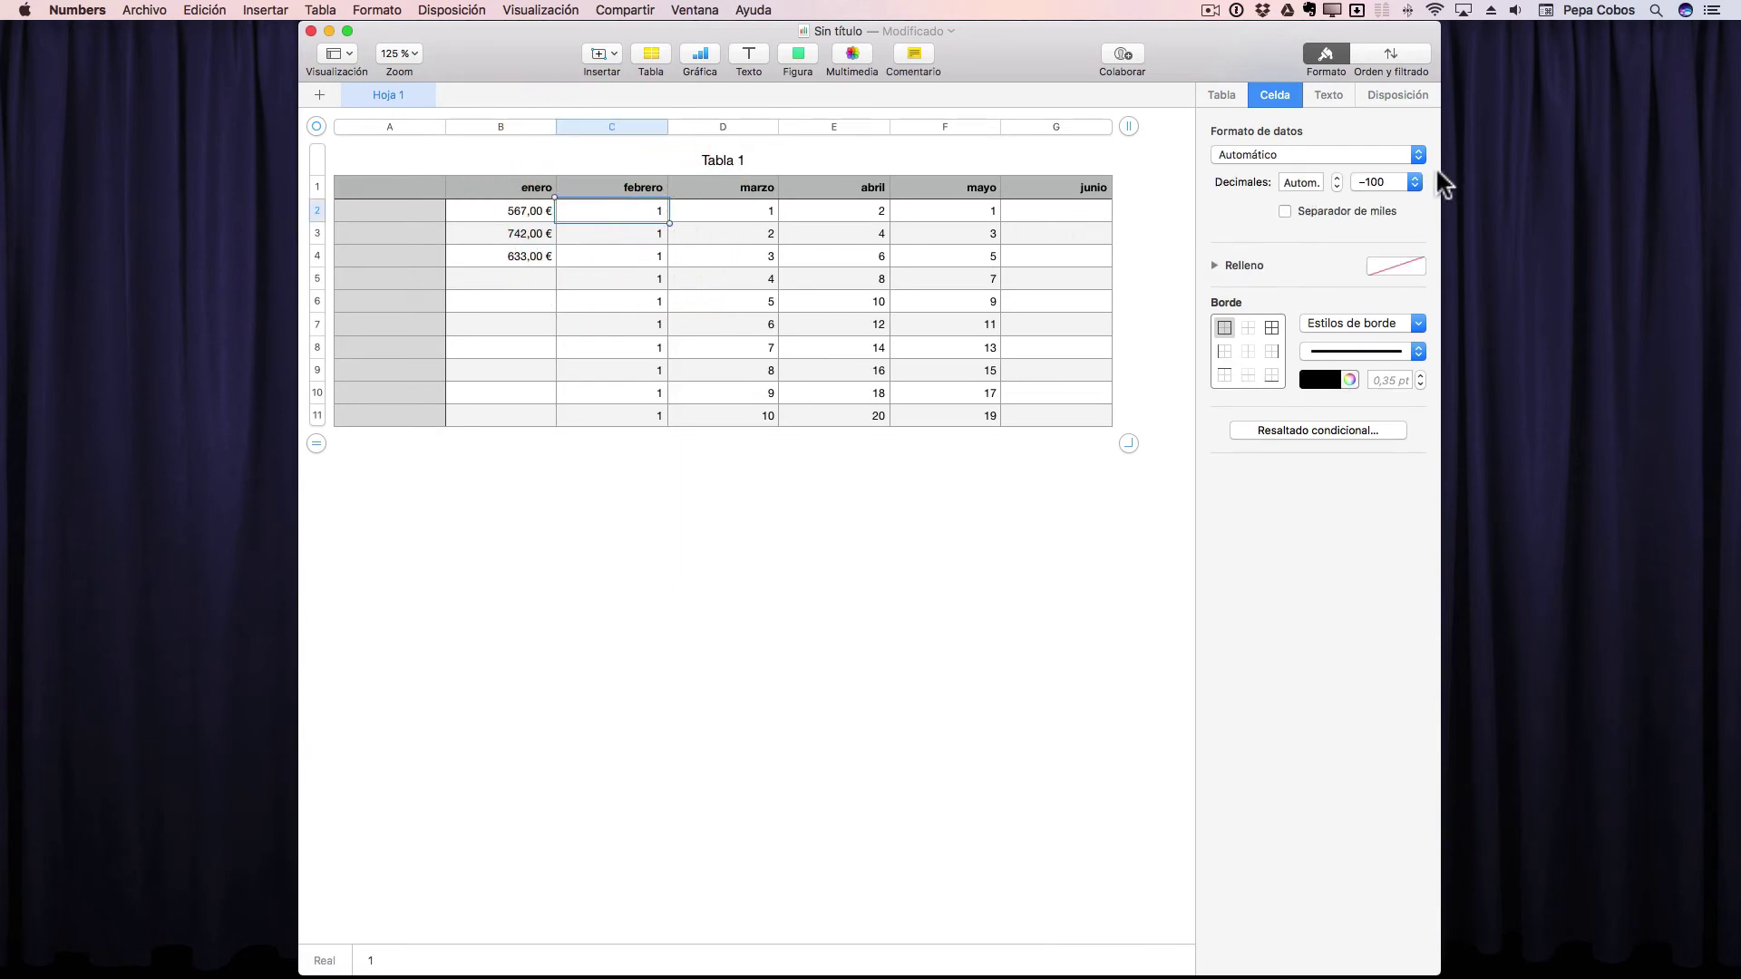
{"action": "left_click", "coordinate": [1411, 265]}
{"action": "left_click", "coordinate": [1333, 358]}
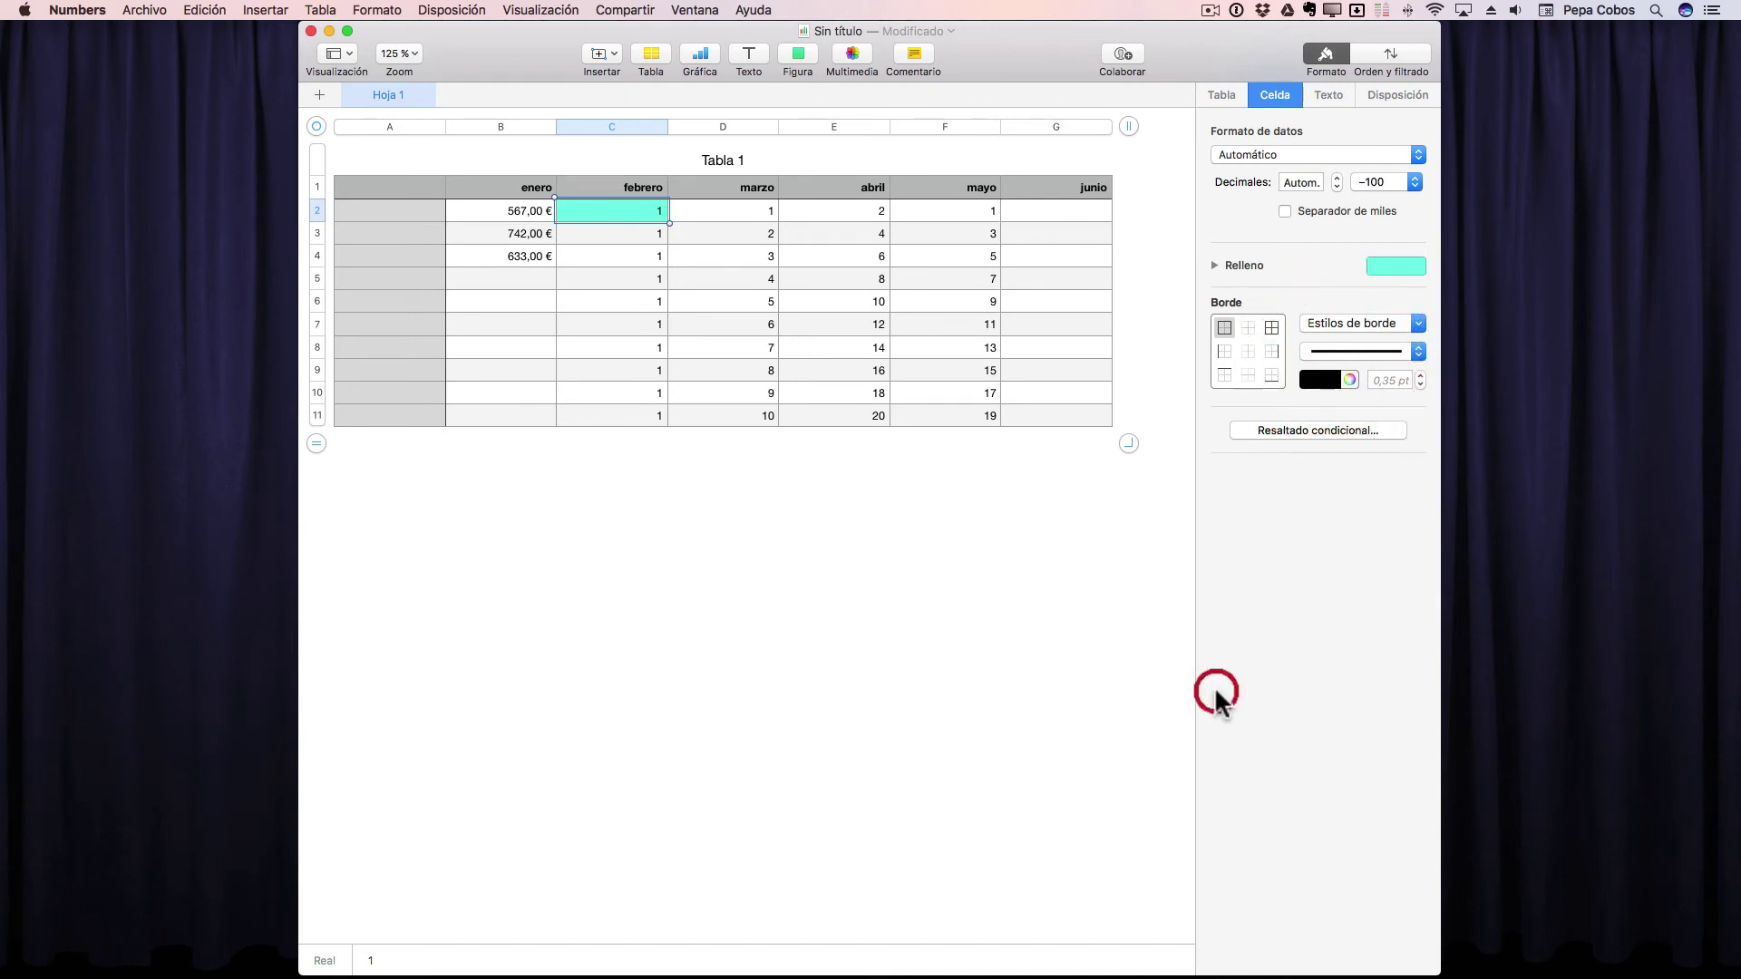
{"action": "left_click", "coordinate": [975, 649]}
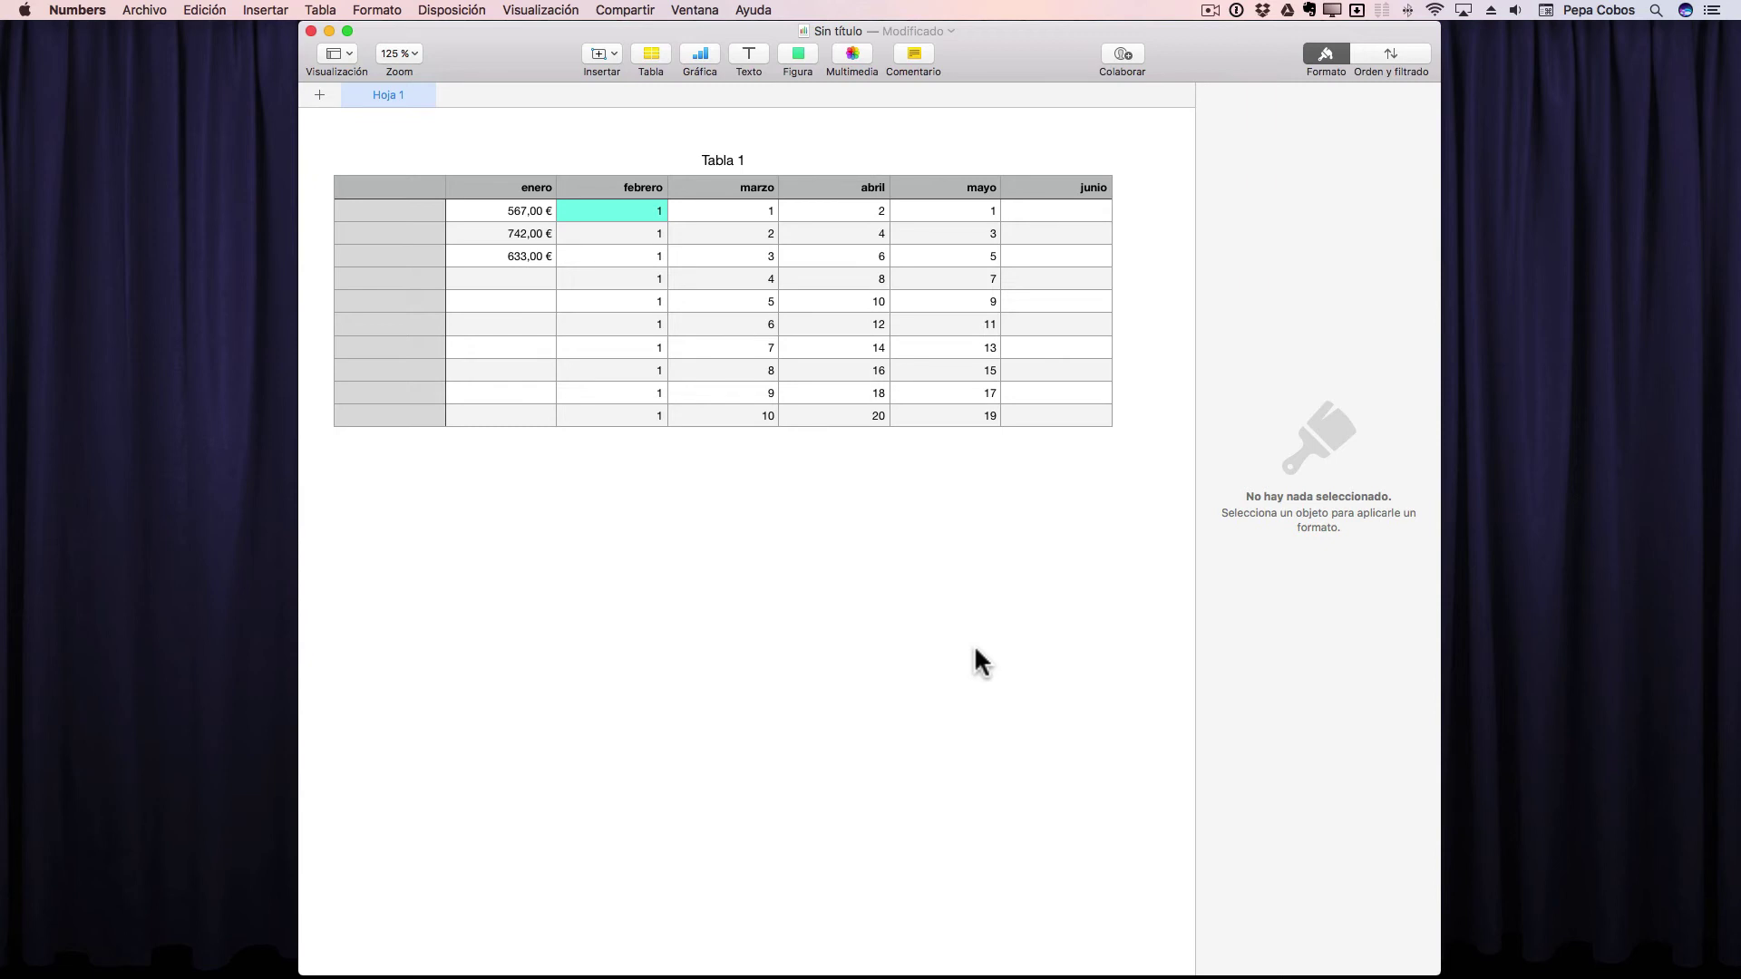
{"action": "left_click", "coordinate": [847, 325]}
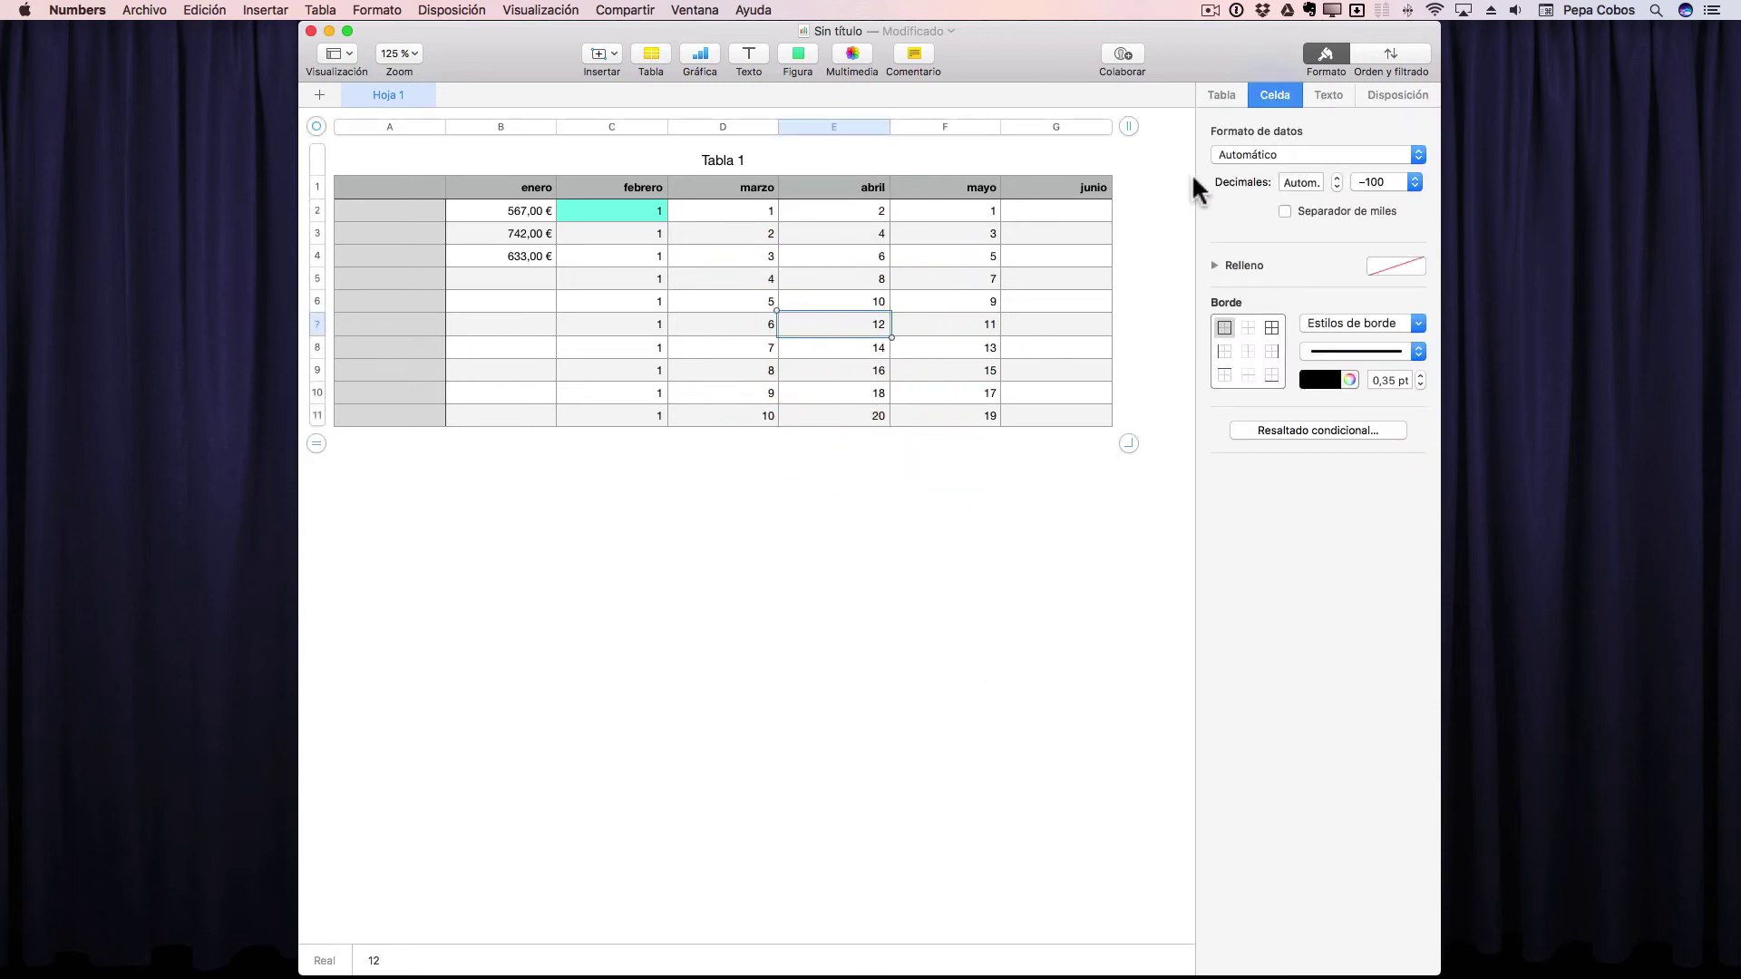
{"action": "left_click", "coordinate": [1298, 154]}
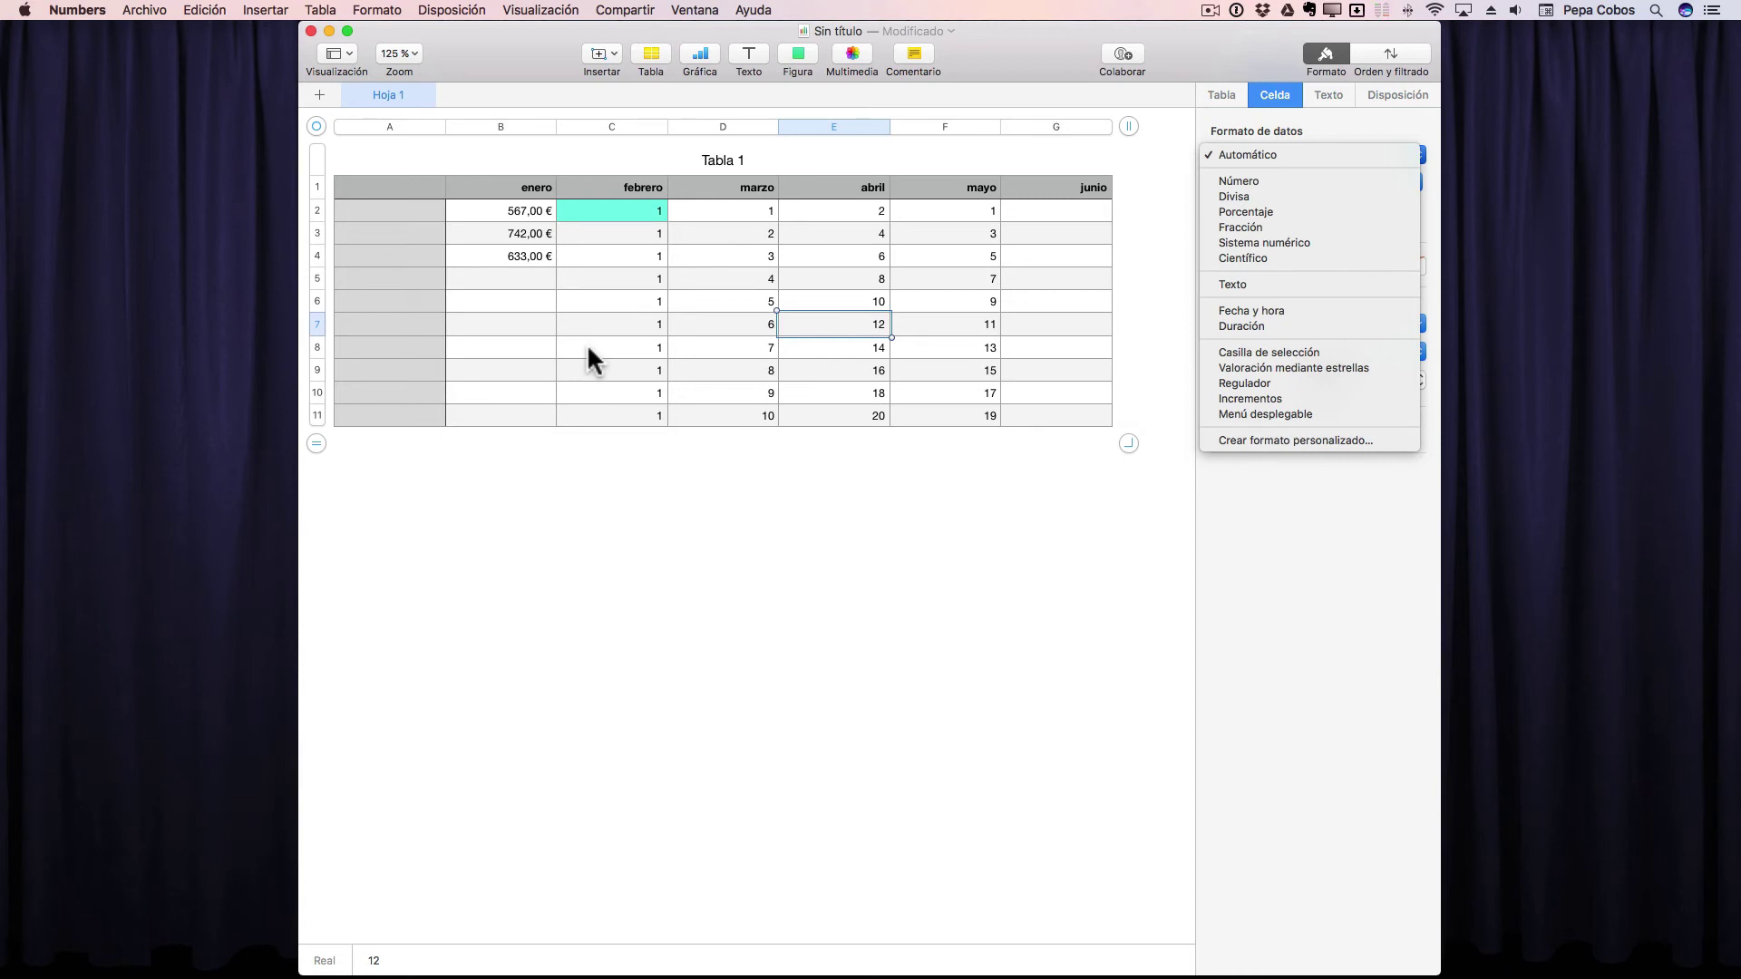
{"action": "left_click", "coordinate": [502, 303]}
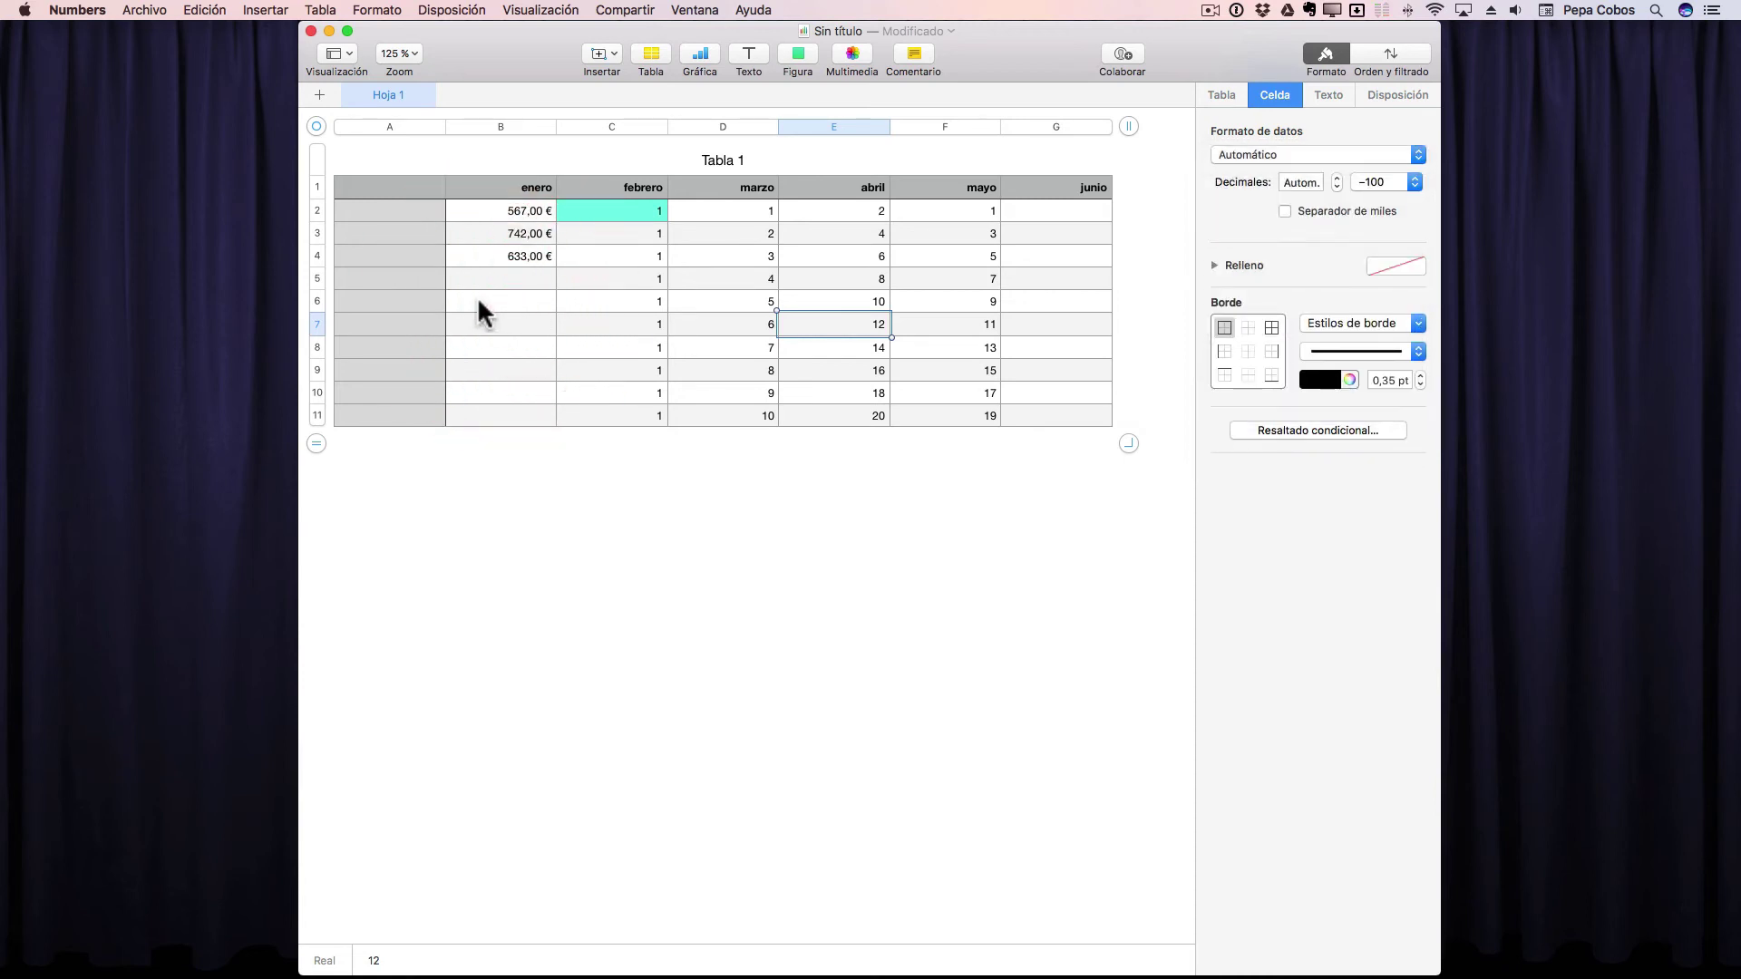
{"action": "left_click", "coordinate": [478, 300]}
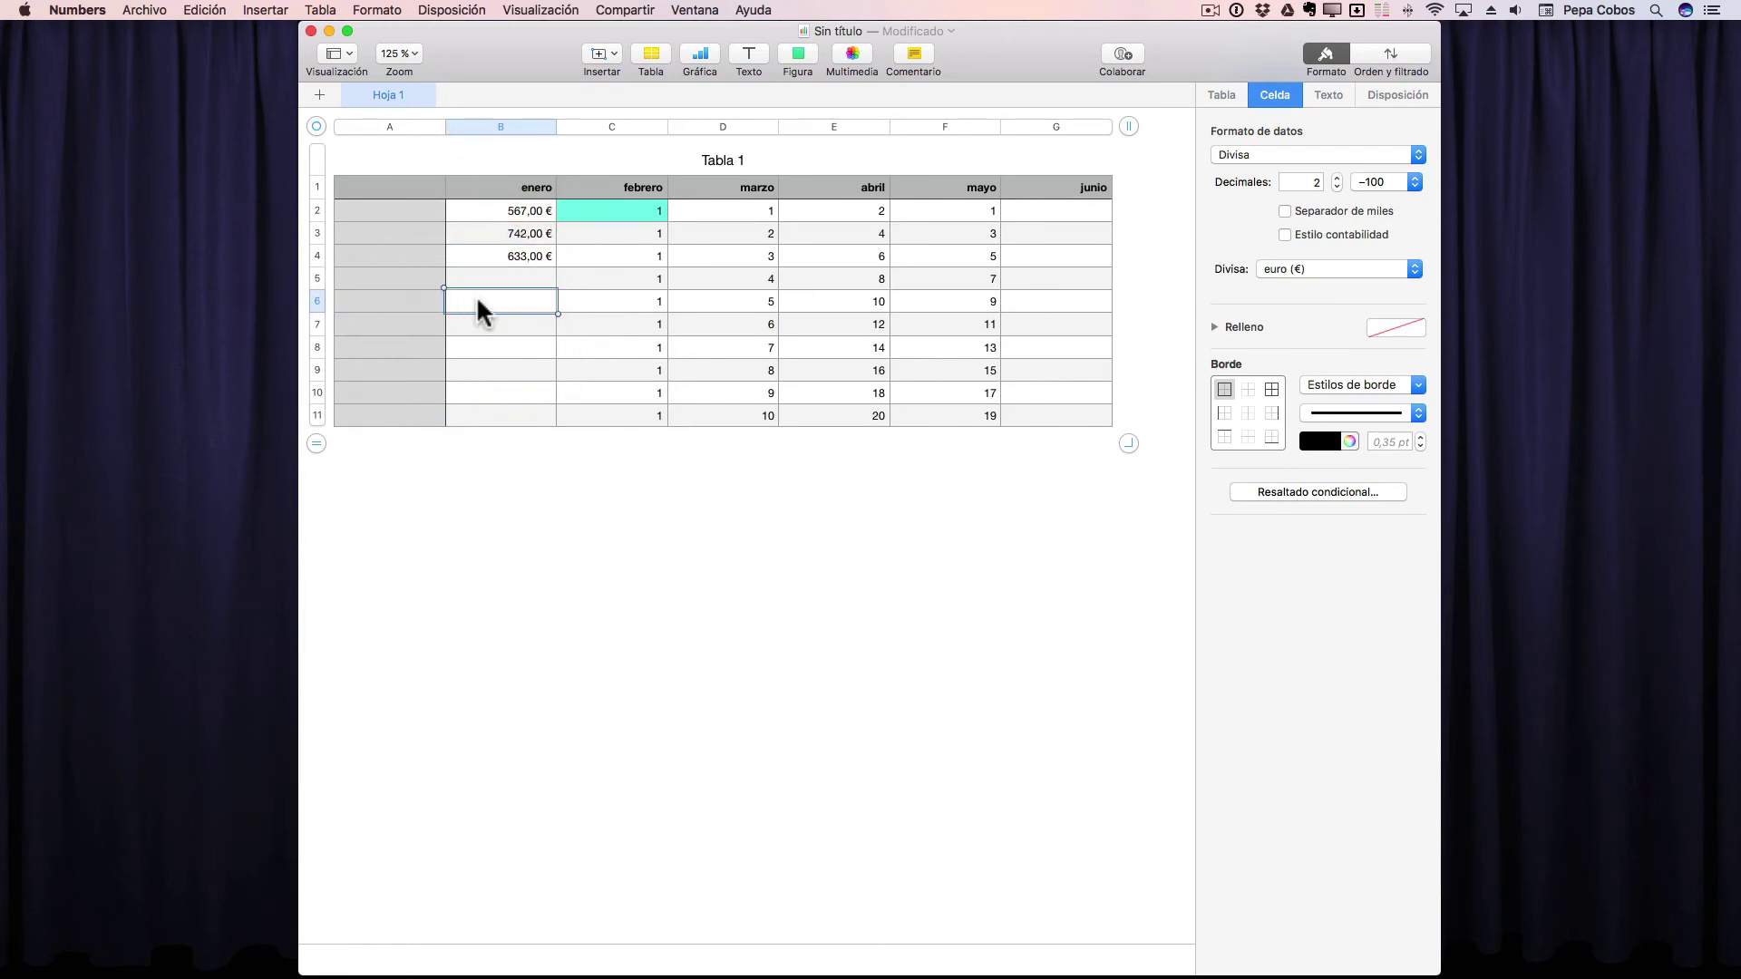
Enter the formula =B2+B4 in B6 so it shows 1200,00 €.
{"action": "type", "text": "="}
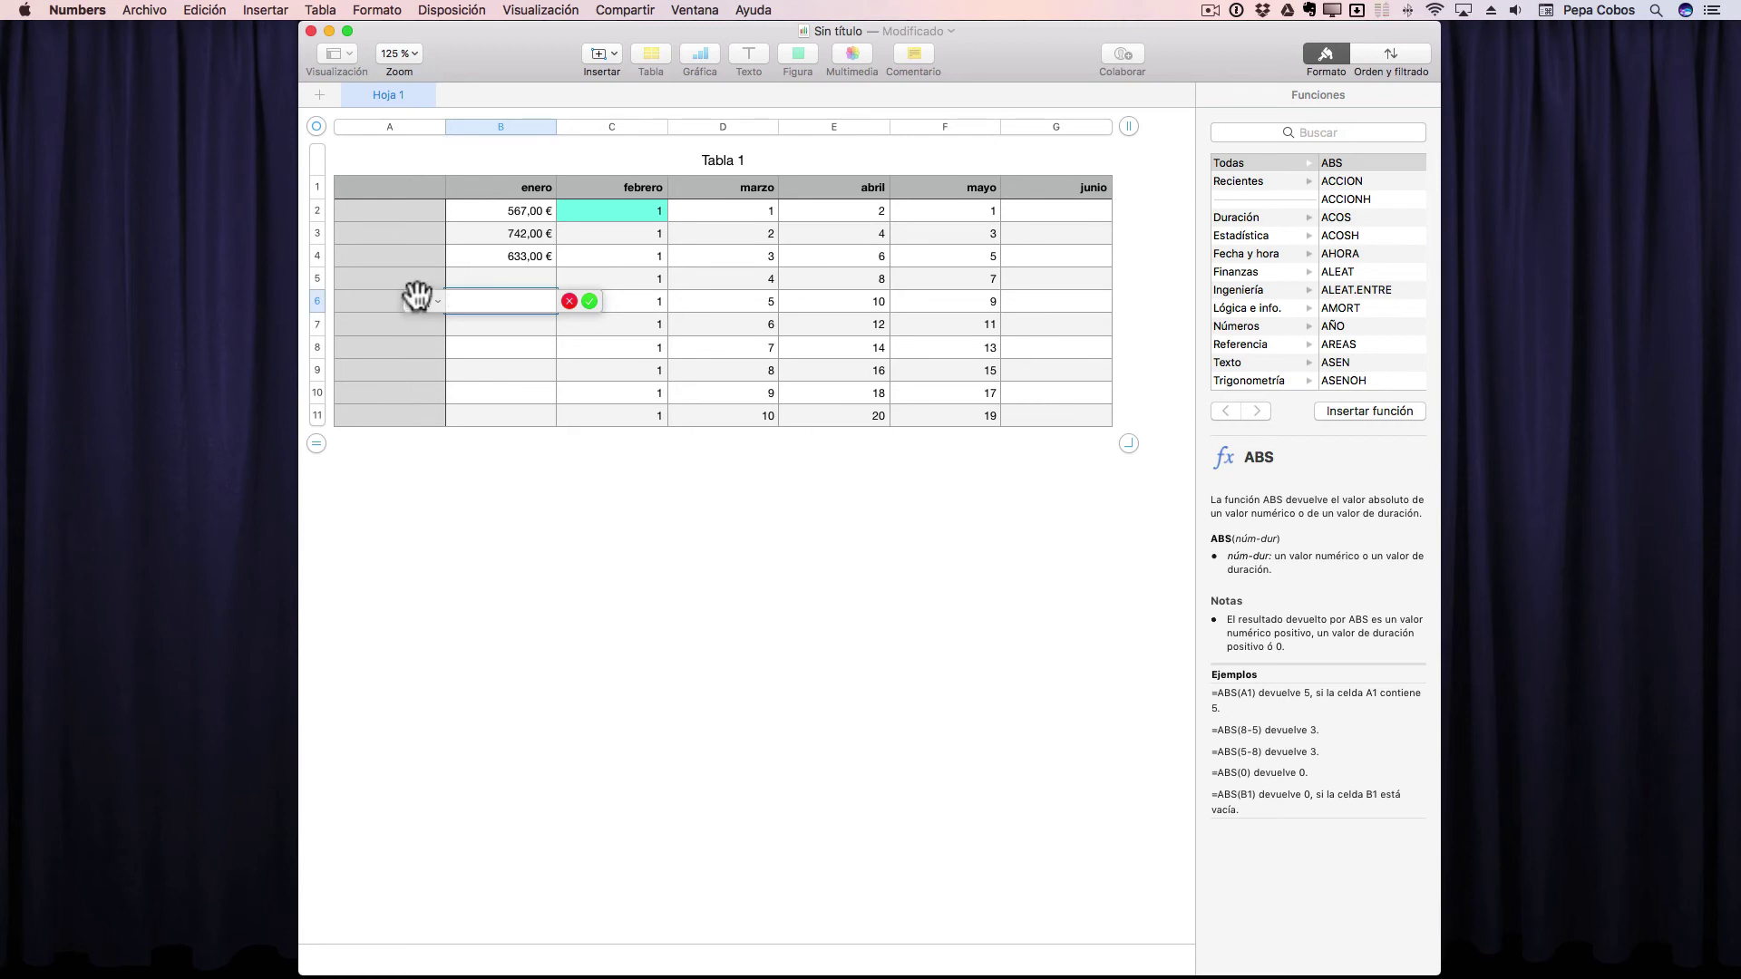
{"action": "left_click_drag", "start_coordinate": [417, 295], "coordinate": [420, 344]}
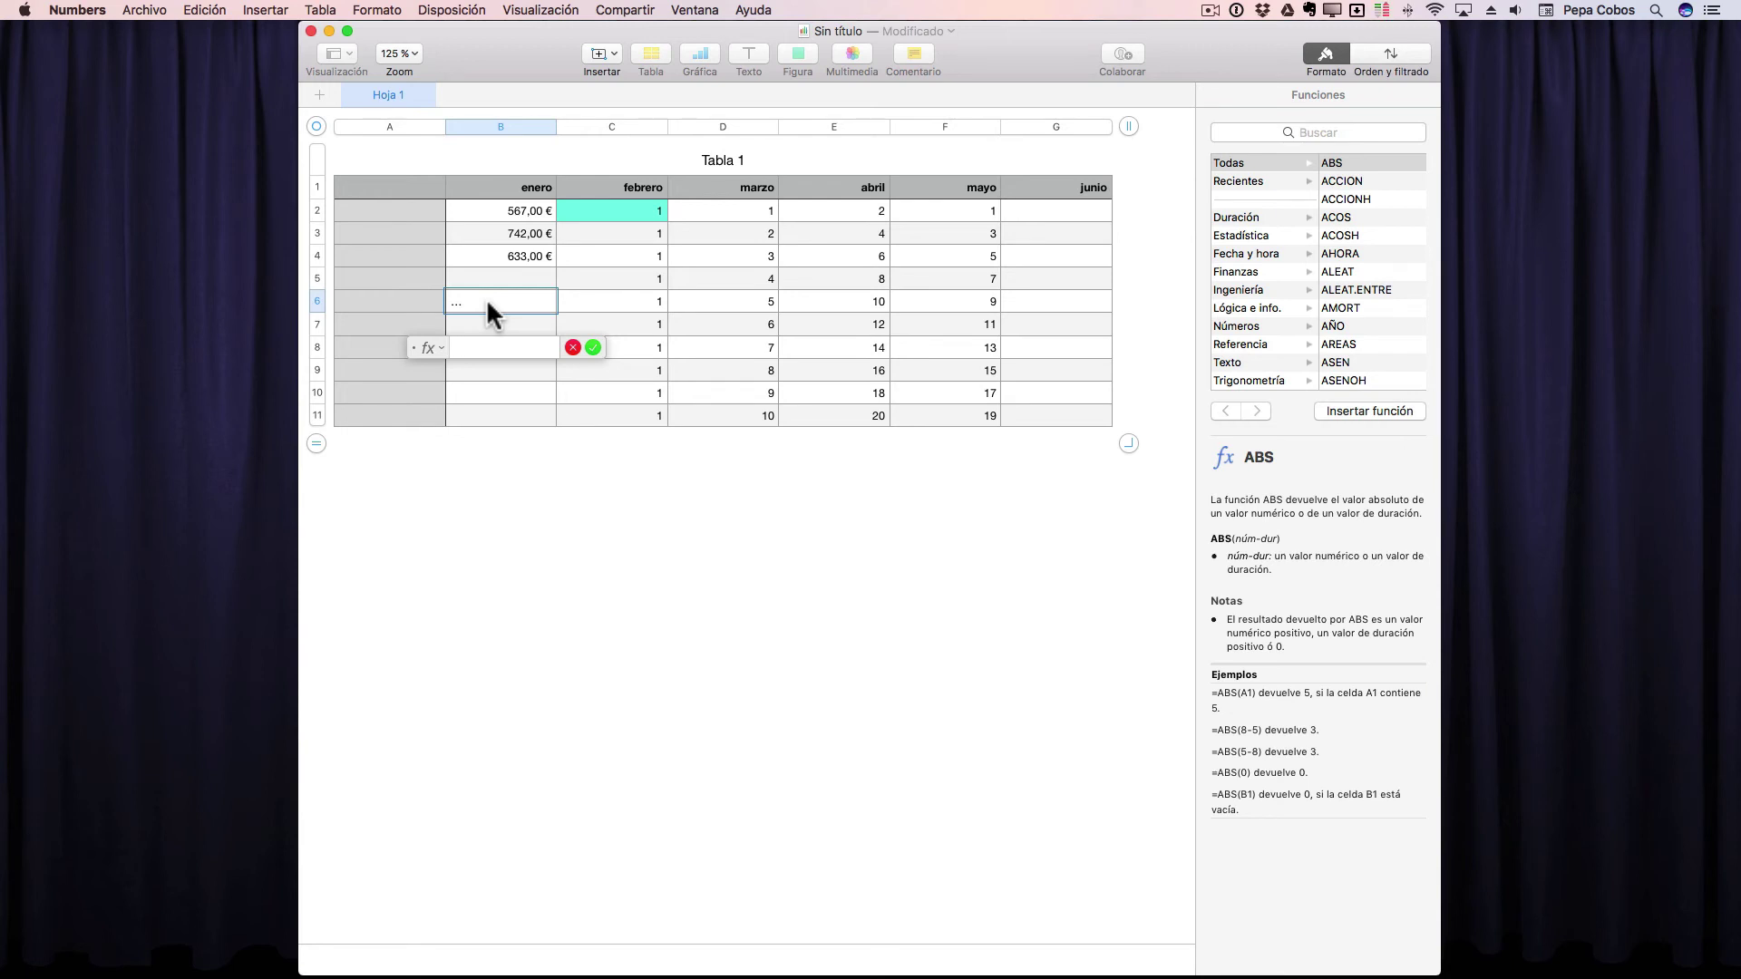
{"action": "left_click", "coordinate": [479, 207]}
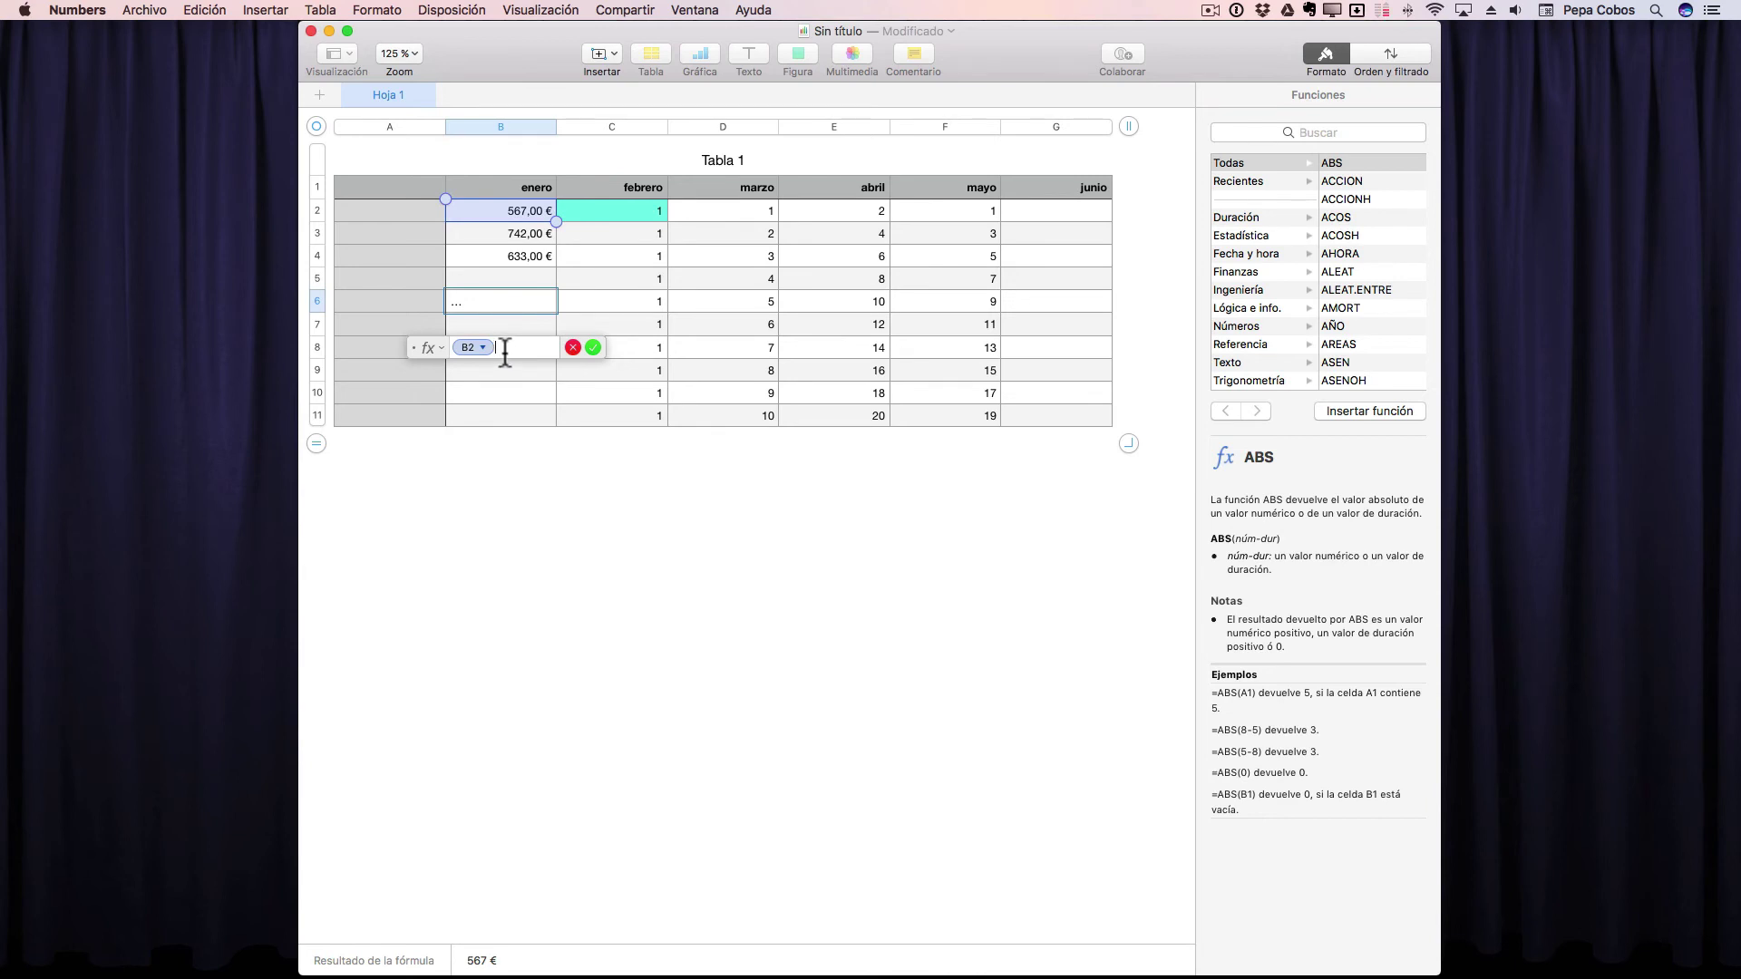
{"action": "type", "text": "+"}
{"action": "left_click", "coordinate": [525, 256]}
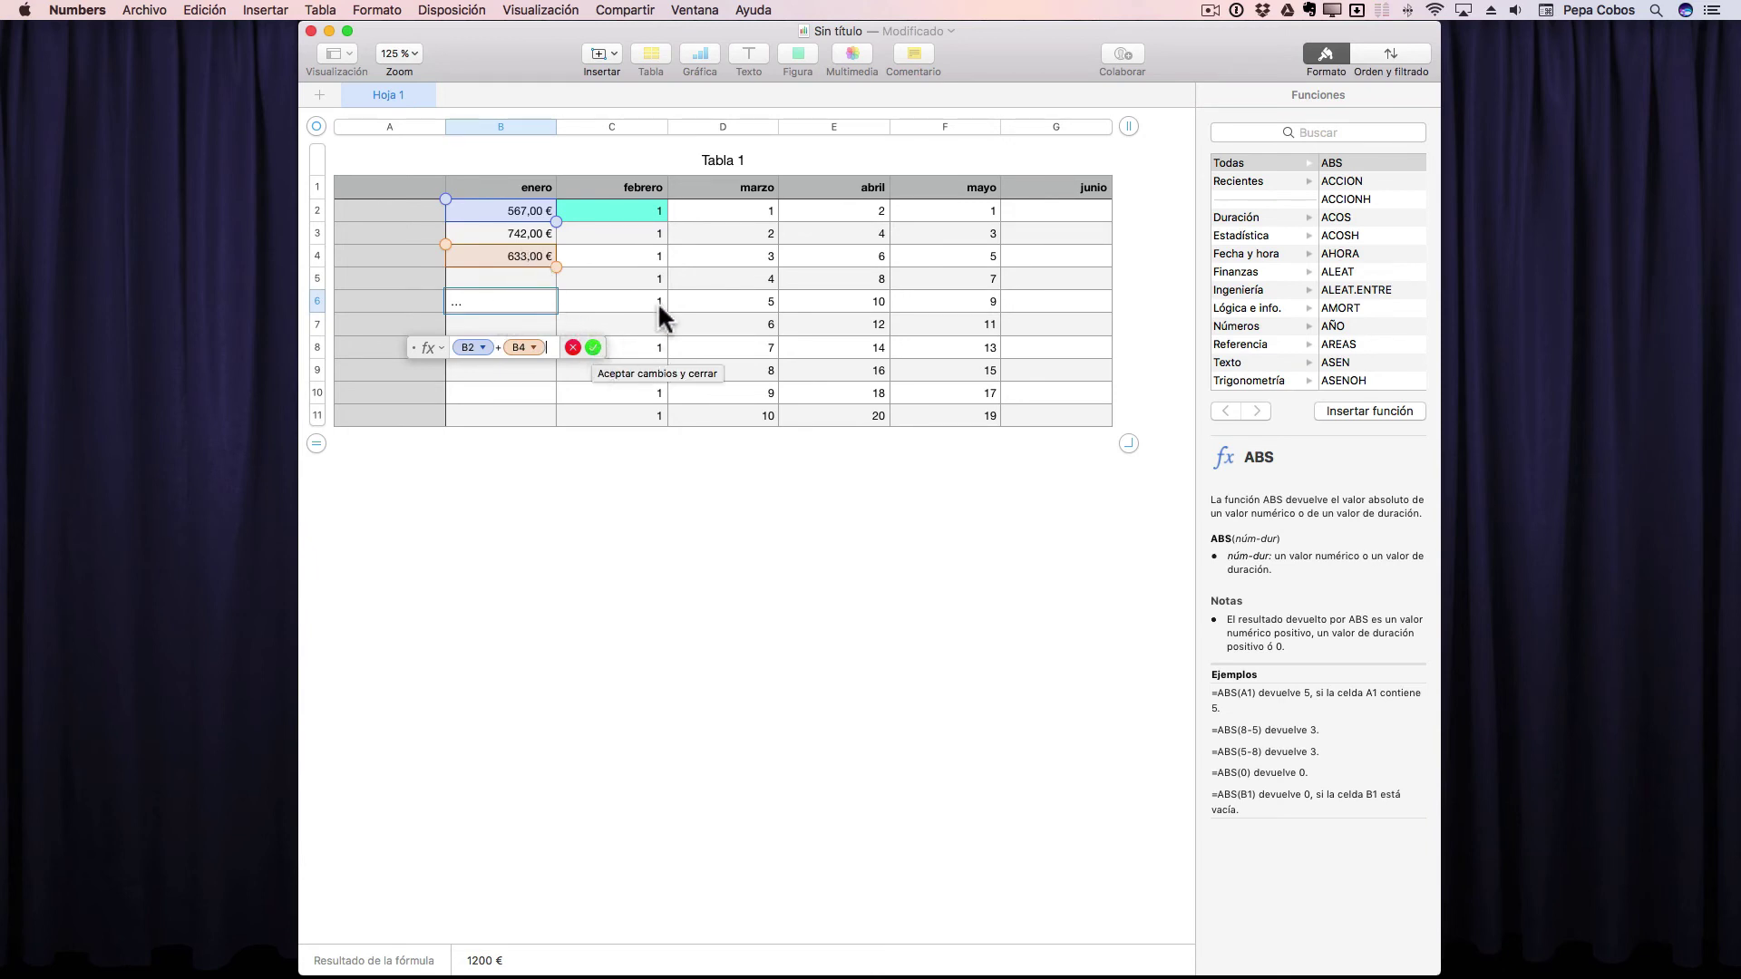
{"action": "key", "text": "Return"}
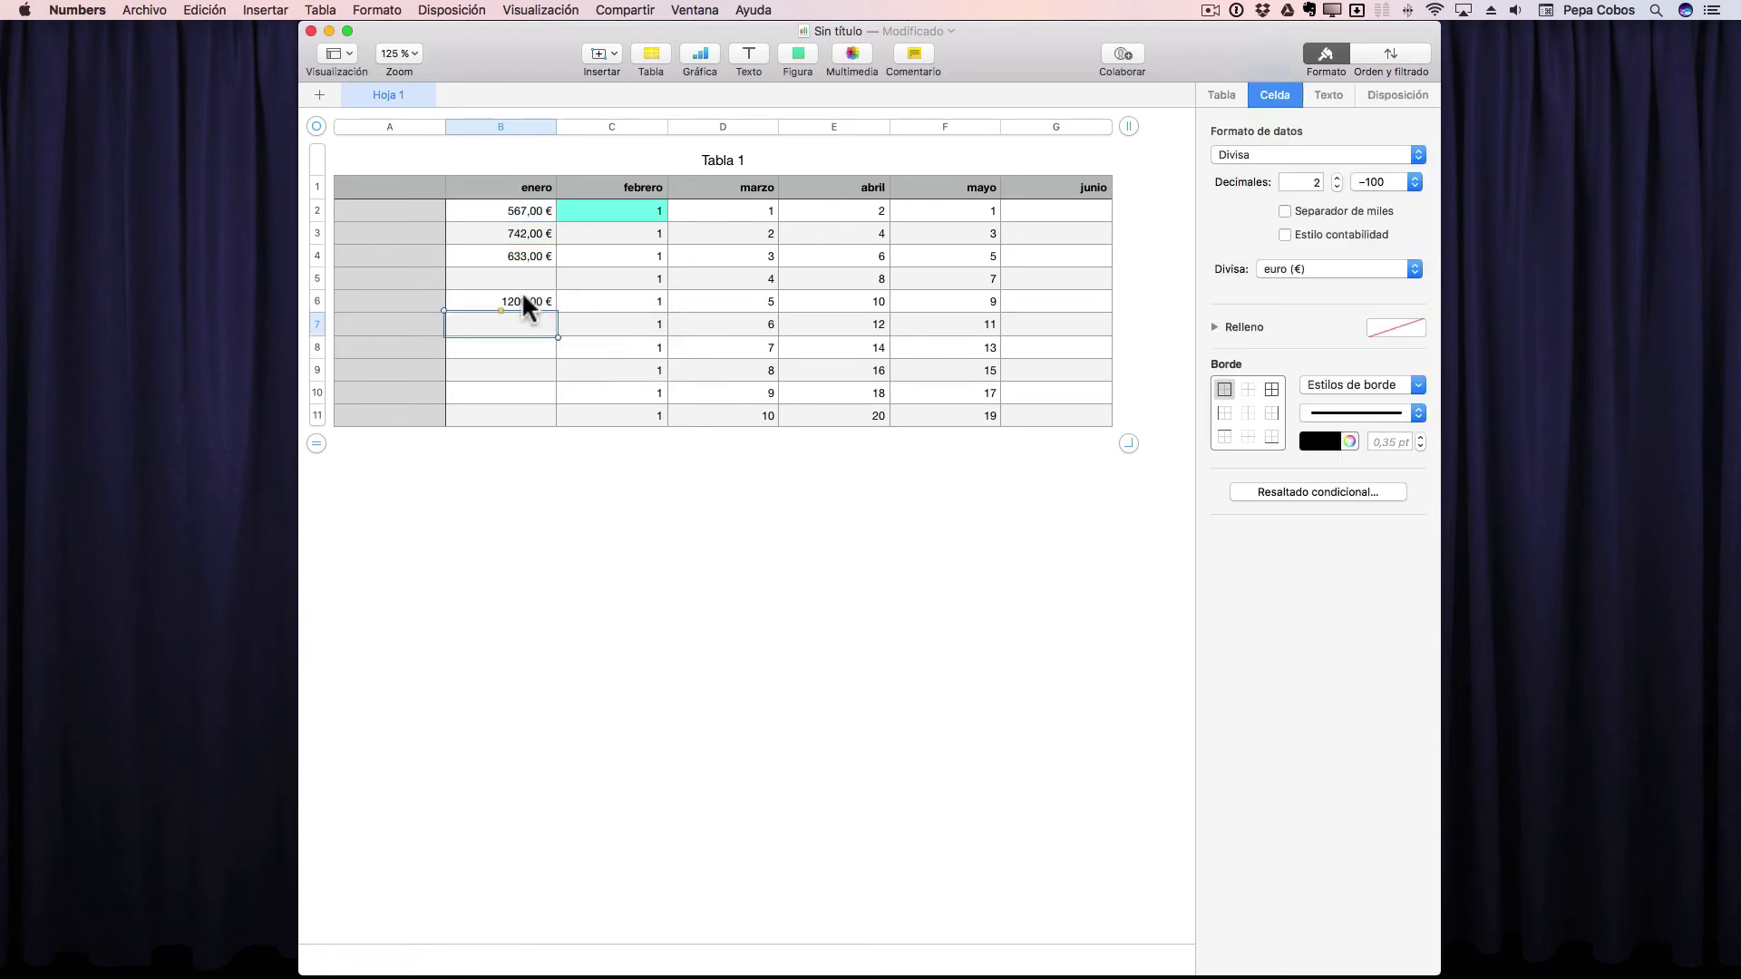
{"action": "left_click", "coordinate": [523, 302]}
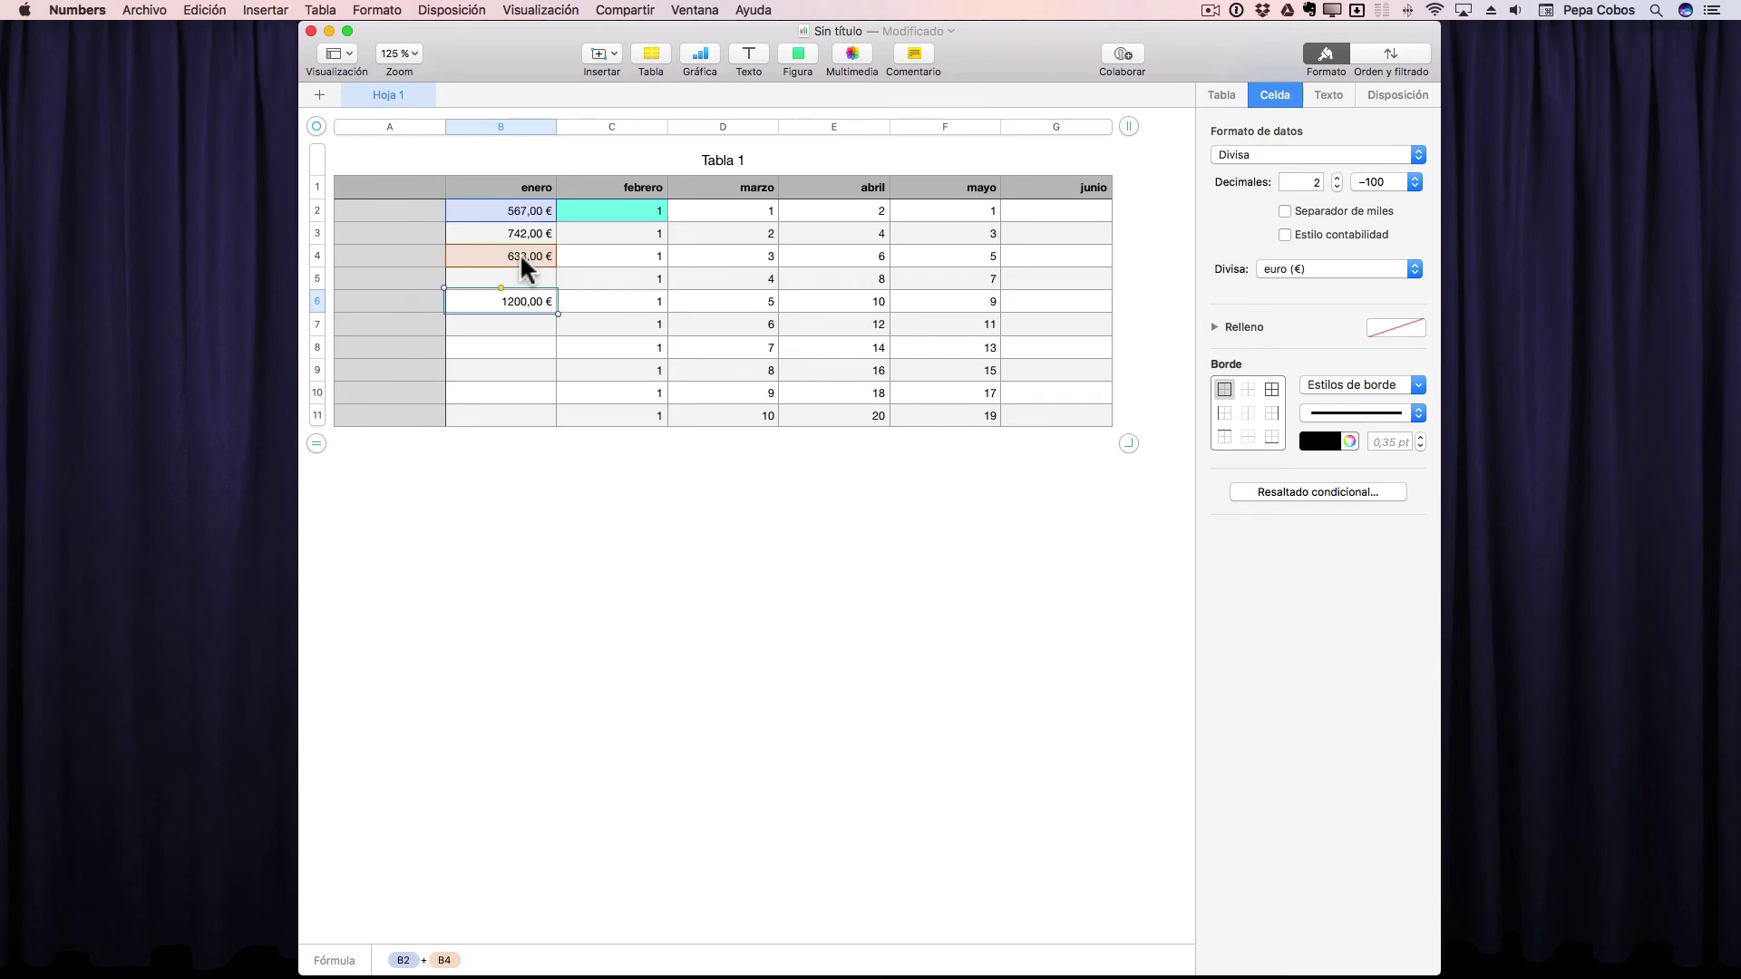
{"action": "left_click", "coordinate": [315, 447]}
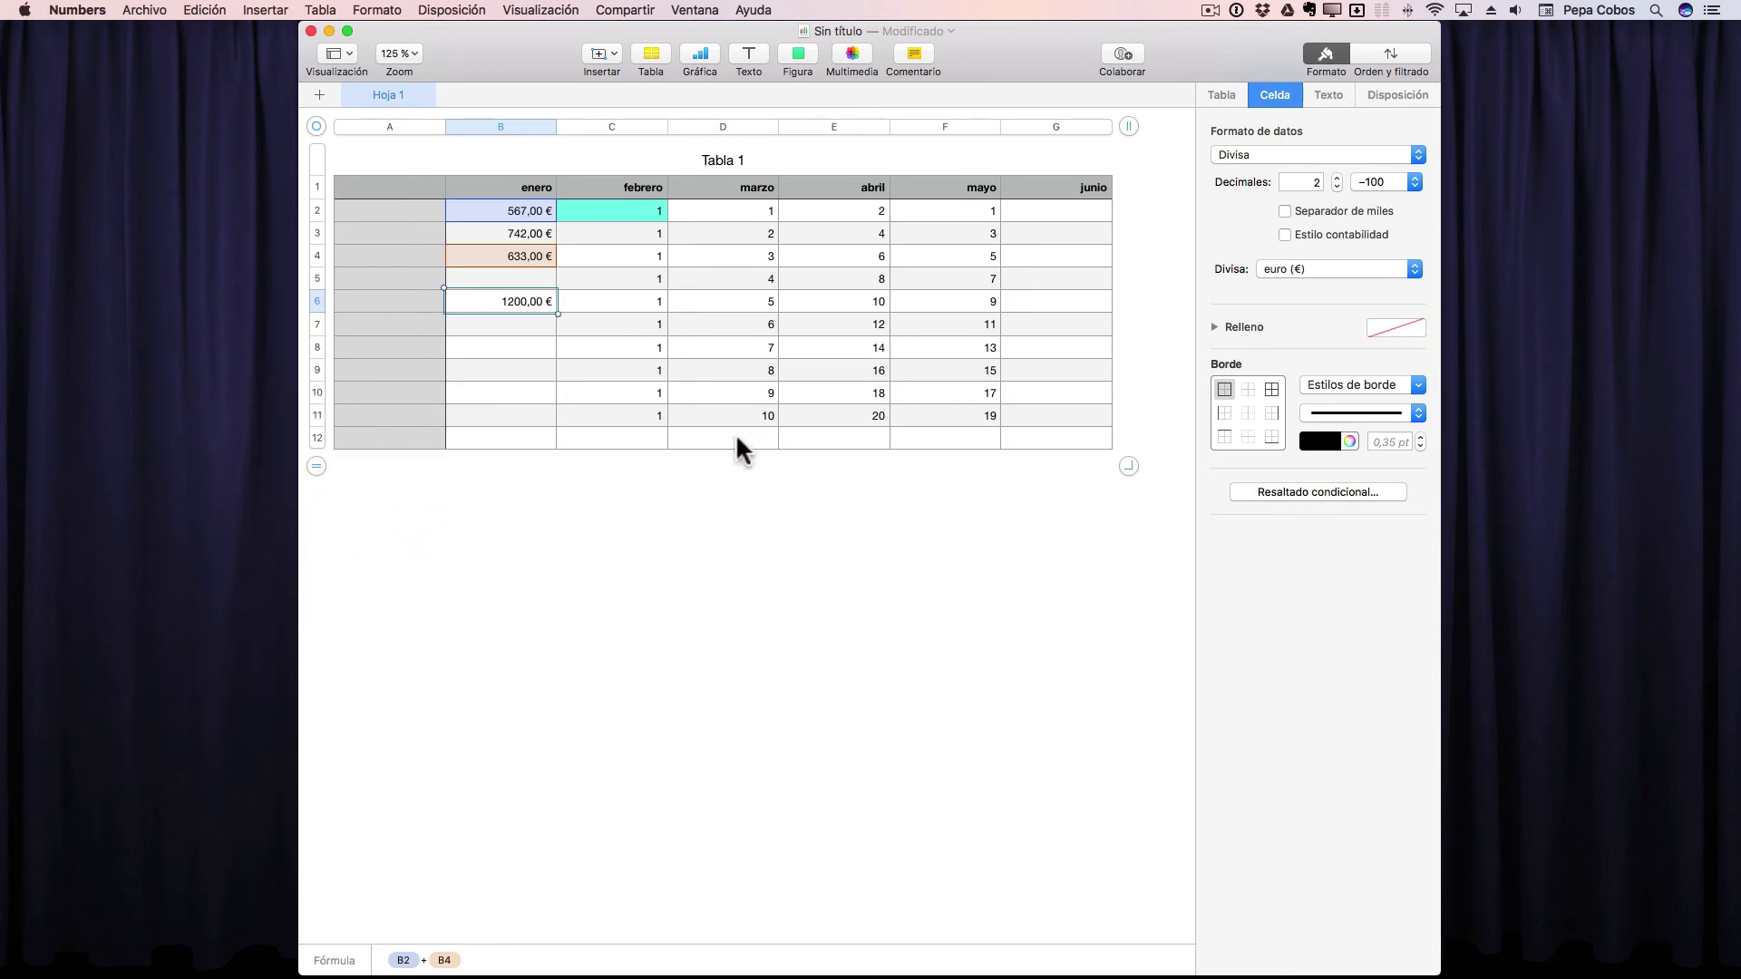
Add a twelfth row and start a formula in D12 over the marzo range D2:D11.
{"action": "left_click", "coordinate": [736, 442]}
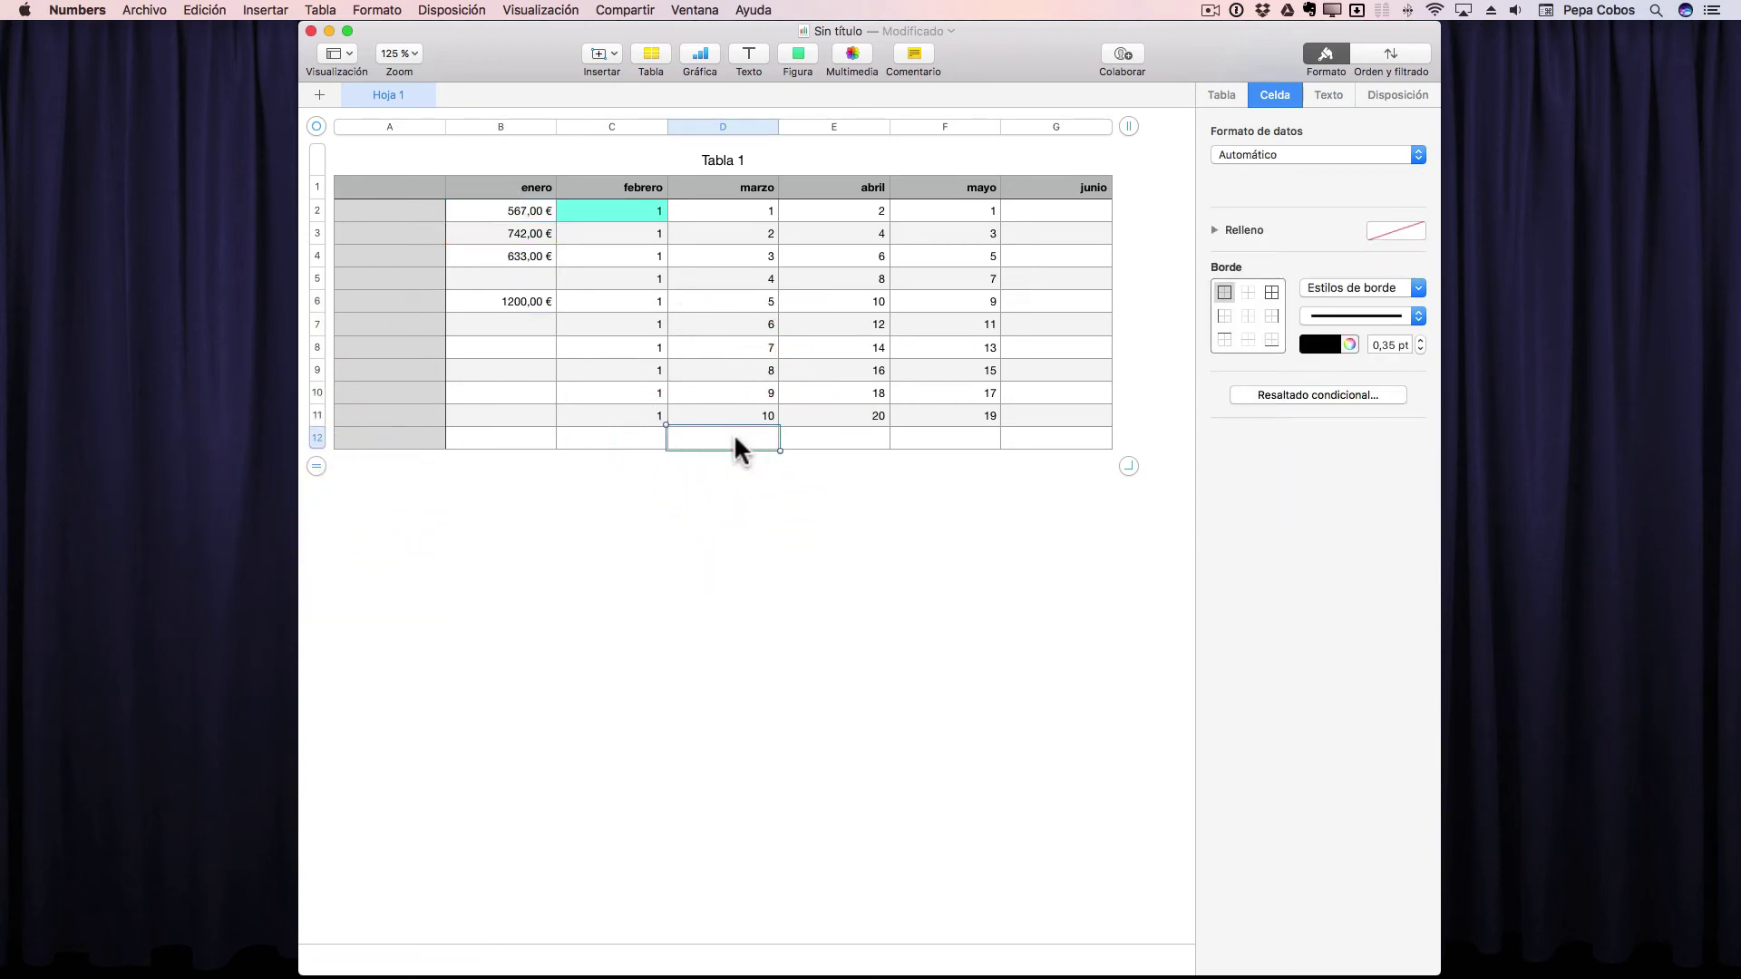
{"action": "type", "text": "="}
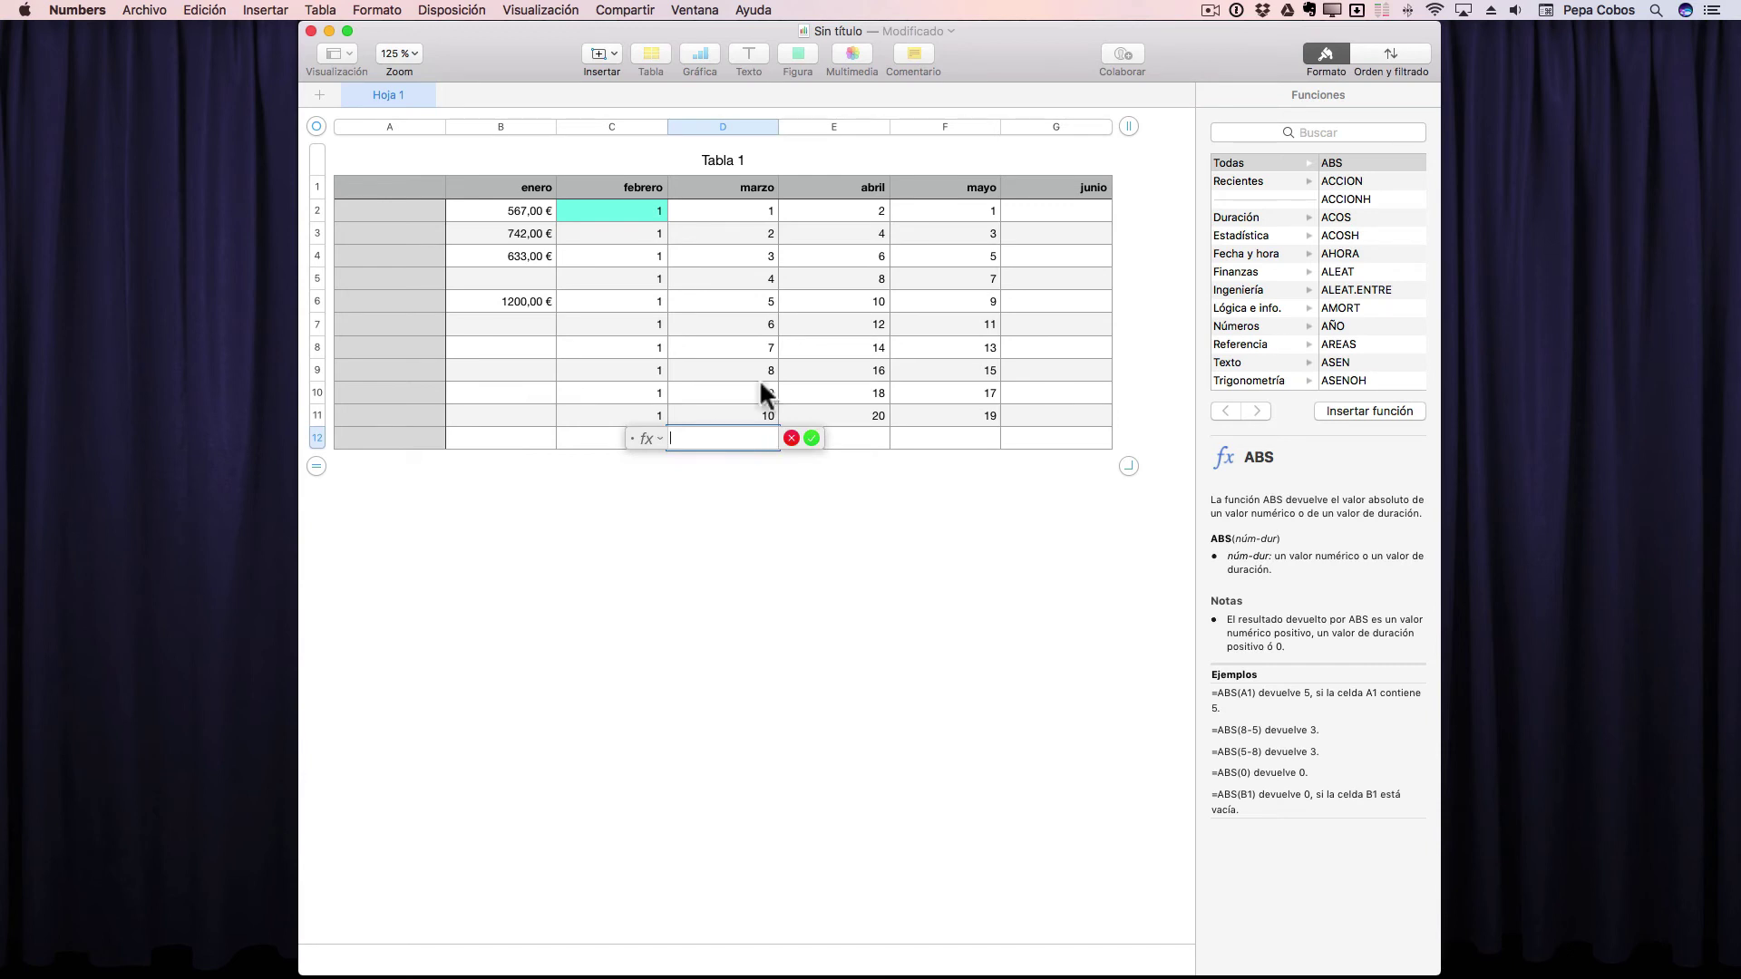
{"action": "left_click", "coordinate": [733, 210]}
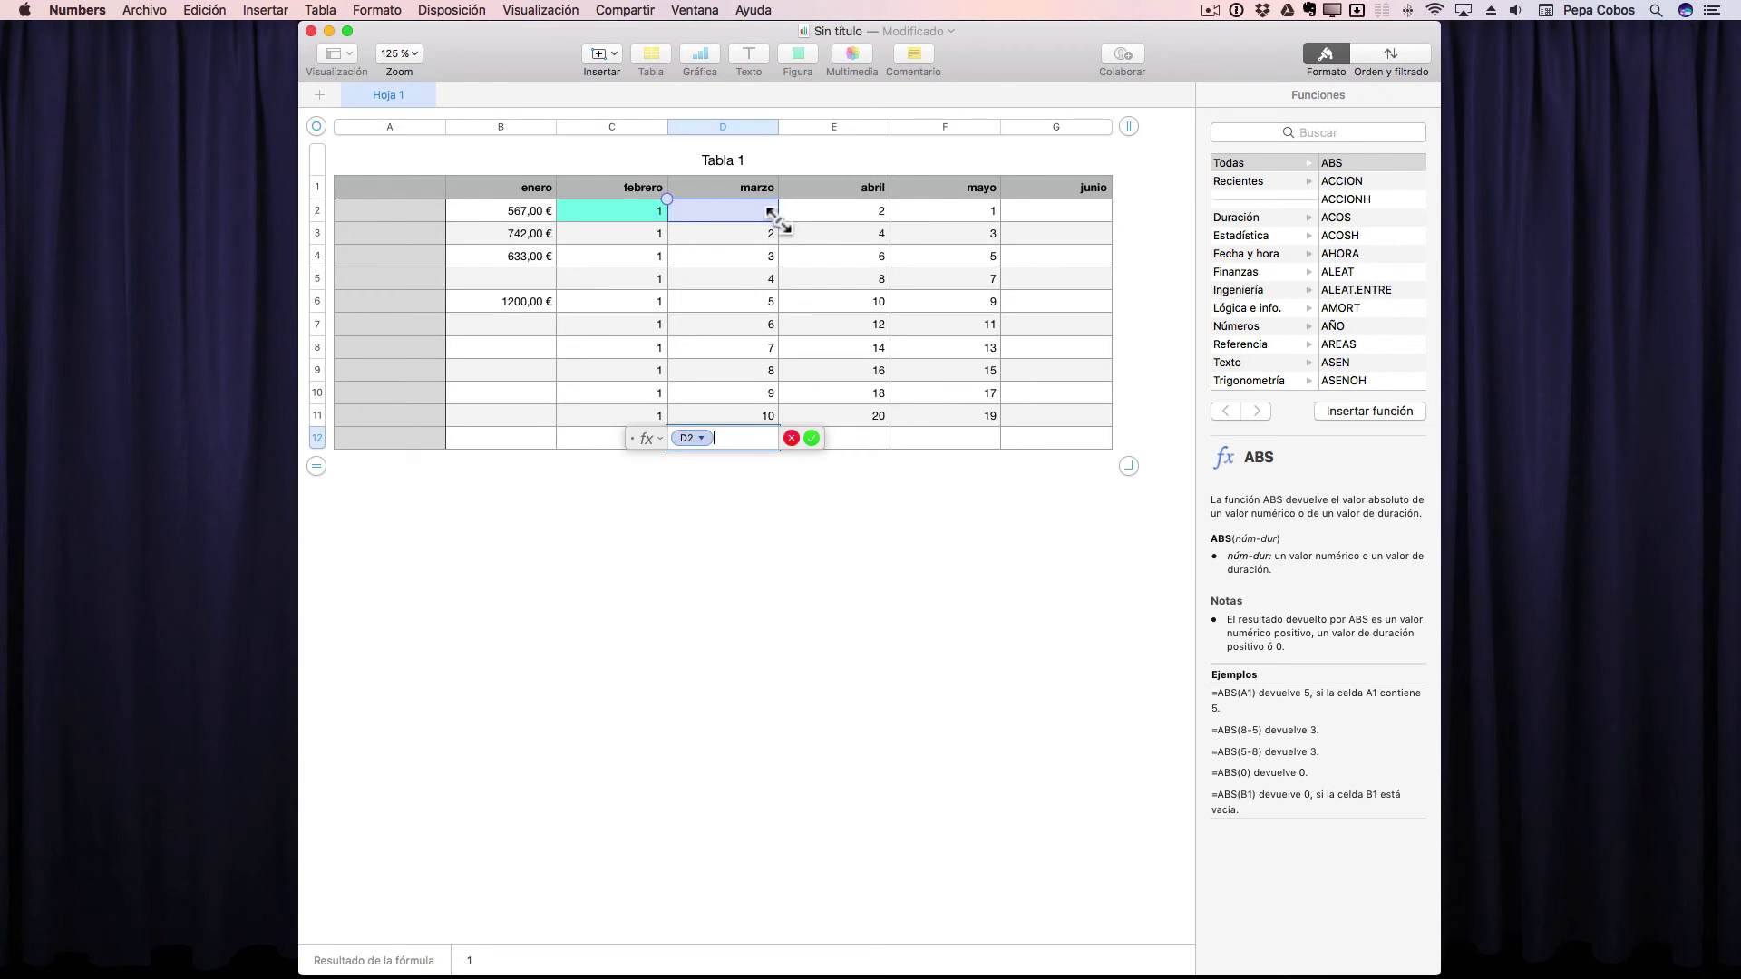
{"action": "left_click_drag", "start_coordinate": [777, 221], "coordinate": [778, 424]}
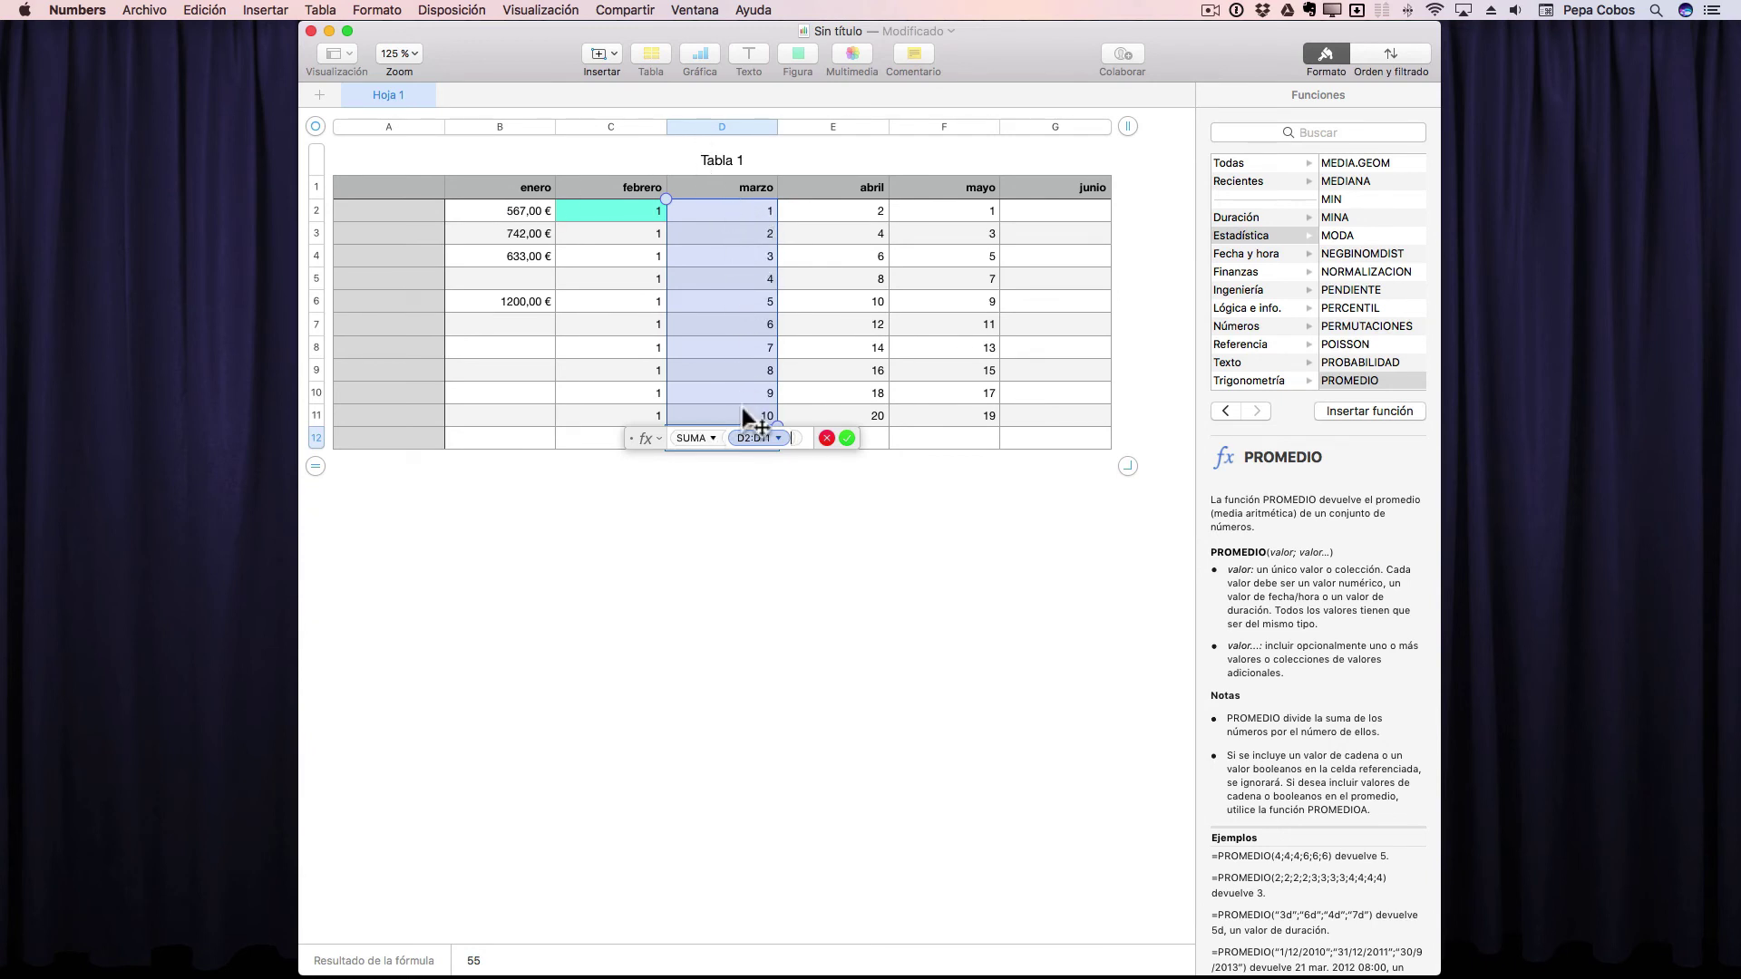
{"action": "left_click", "coordinate": [686, 438]}
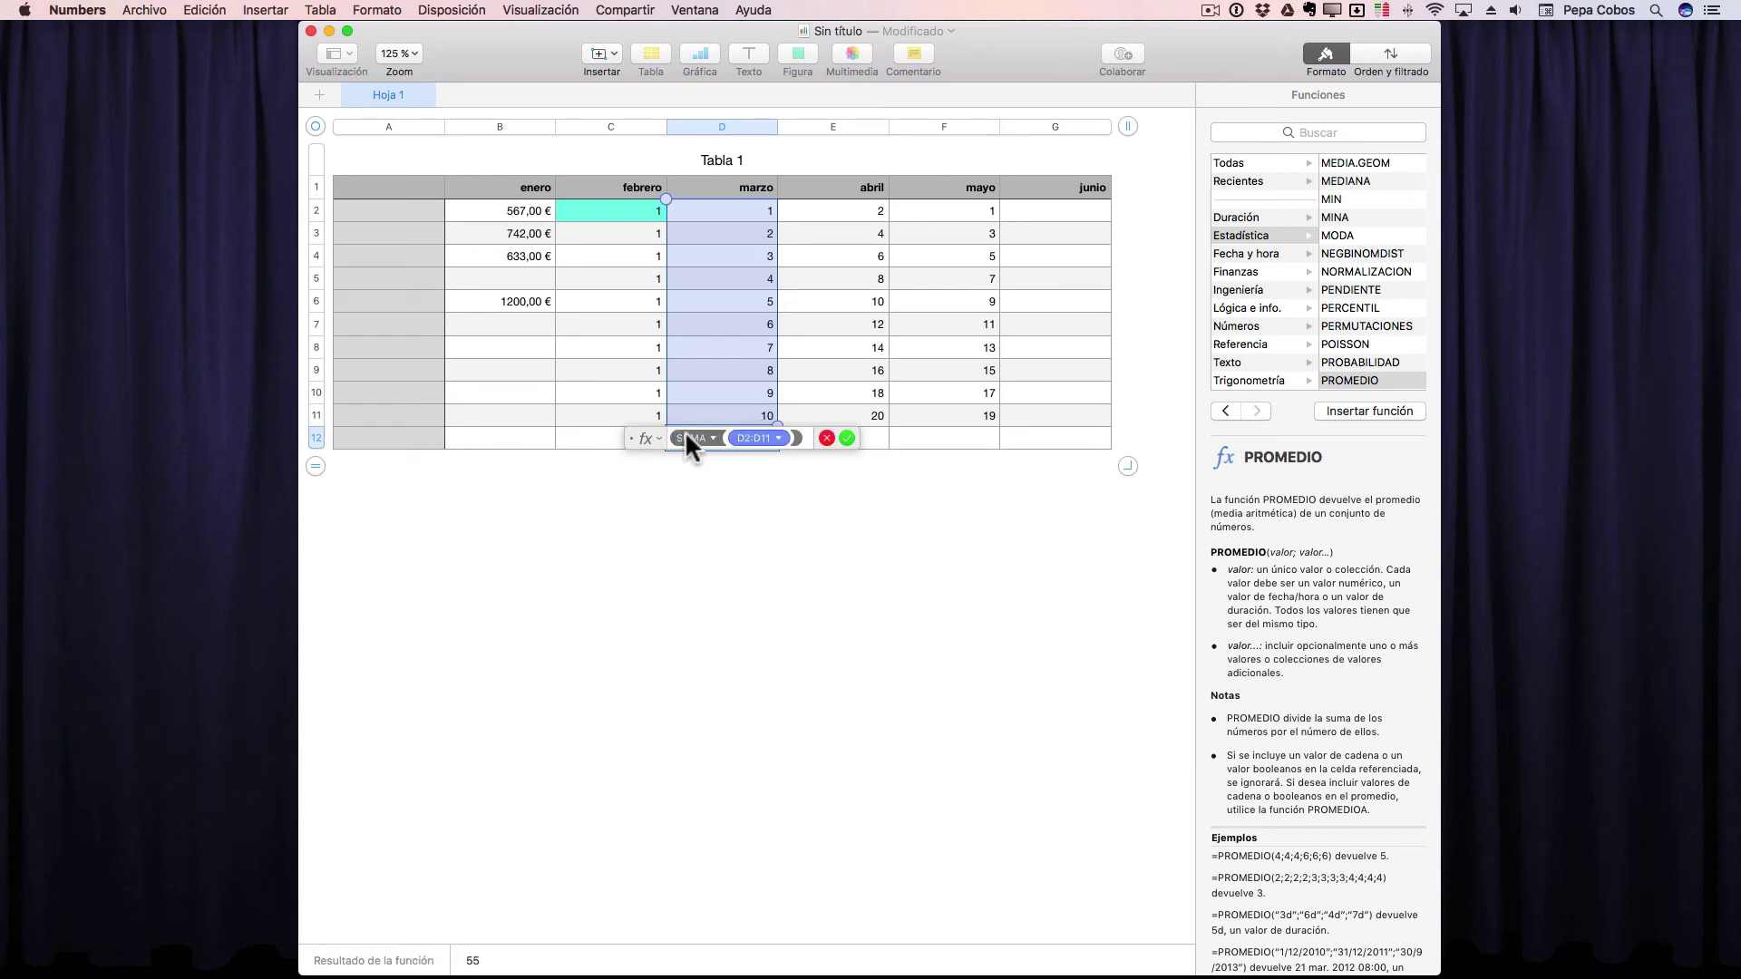
Replace SUMA with PROMEDIO(D2:D11) so D12 shows the average 5,5.
{"action": "left_click", "coordinate": [1344, 131]}
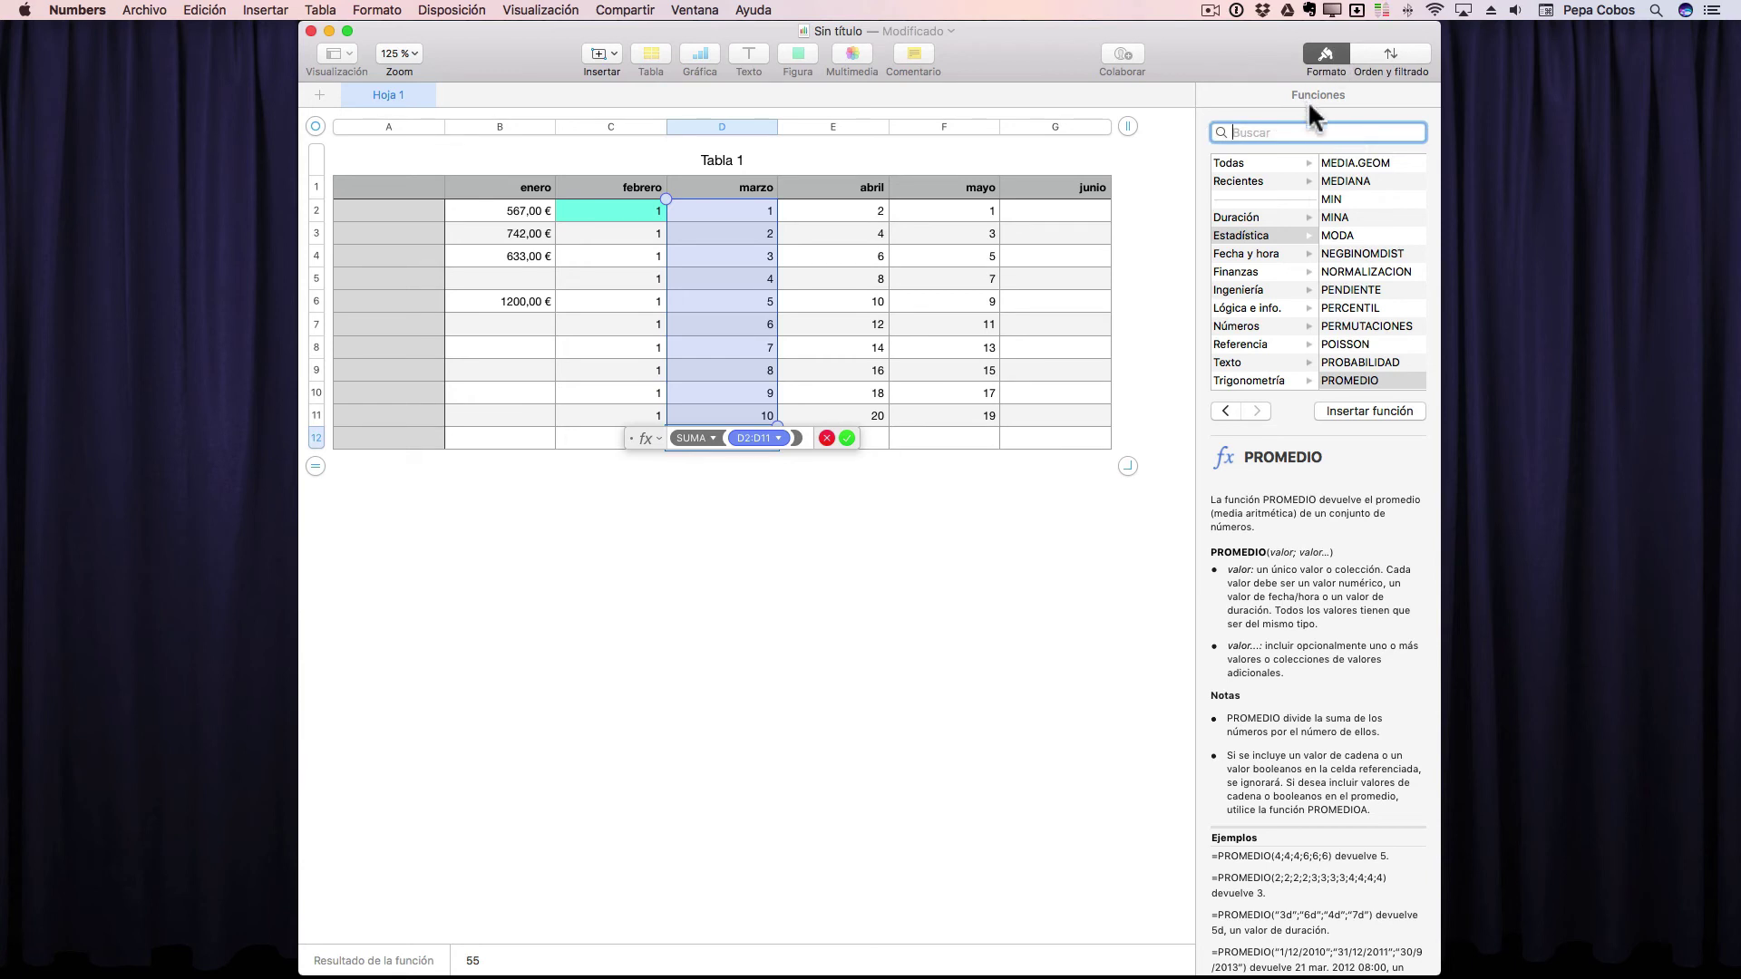
{"action": "type", "text": "medi"}
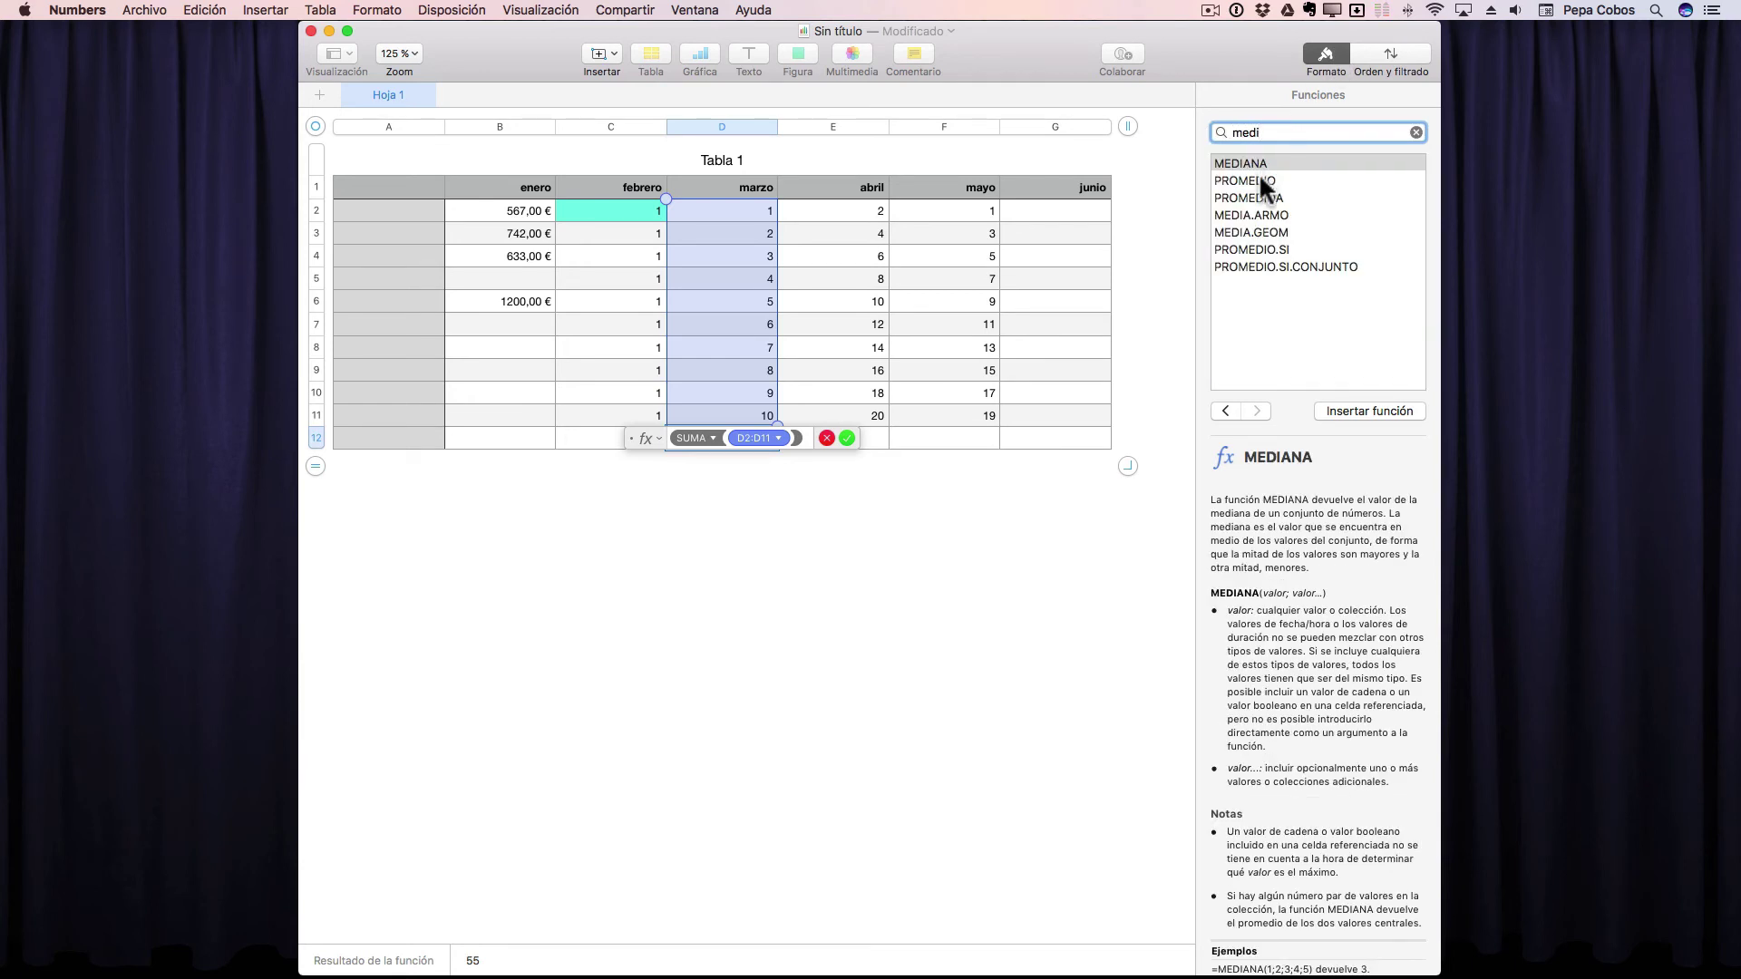
{"action": "left_click", "coordinate": [1260, 177]}
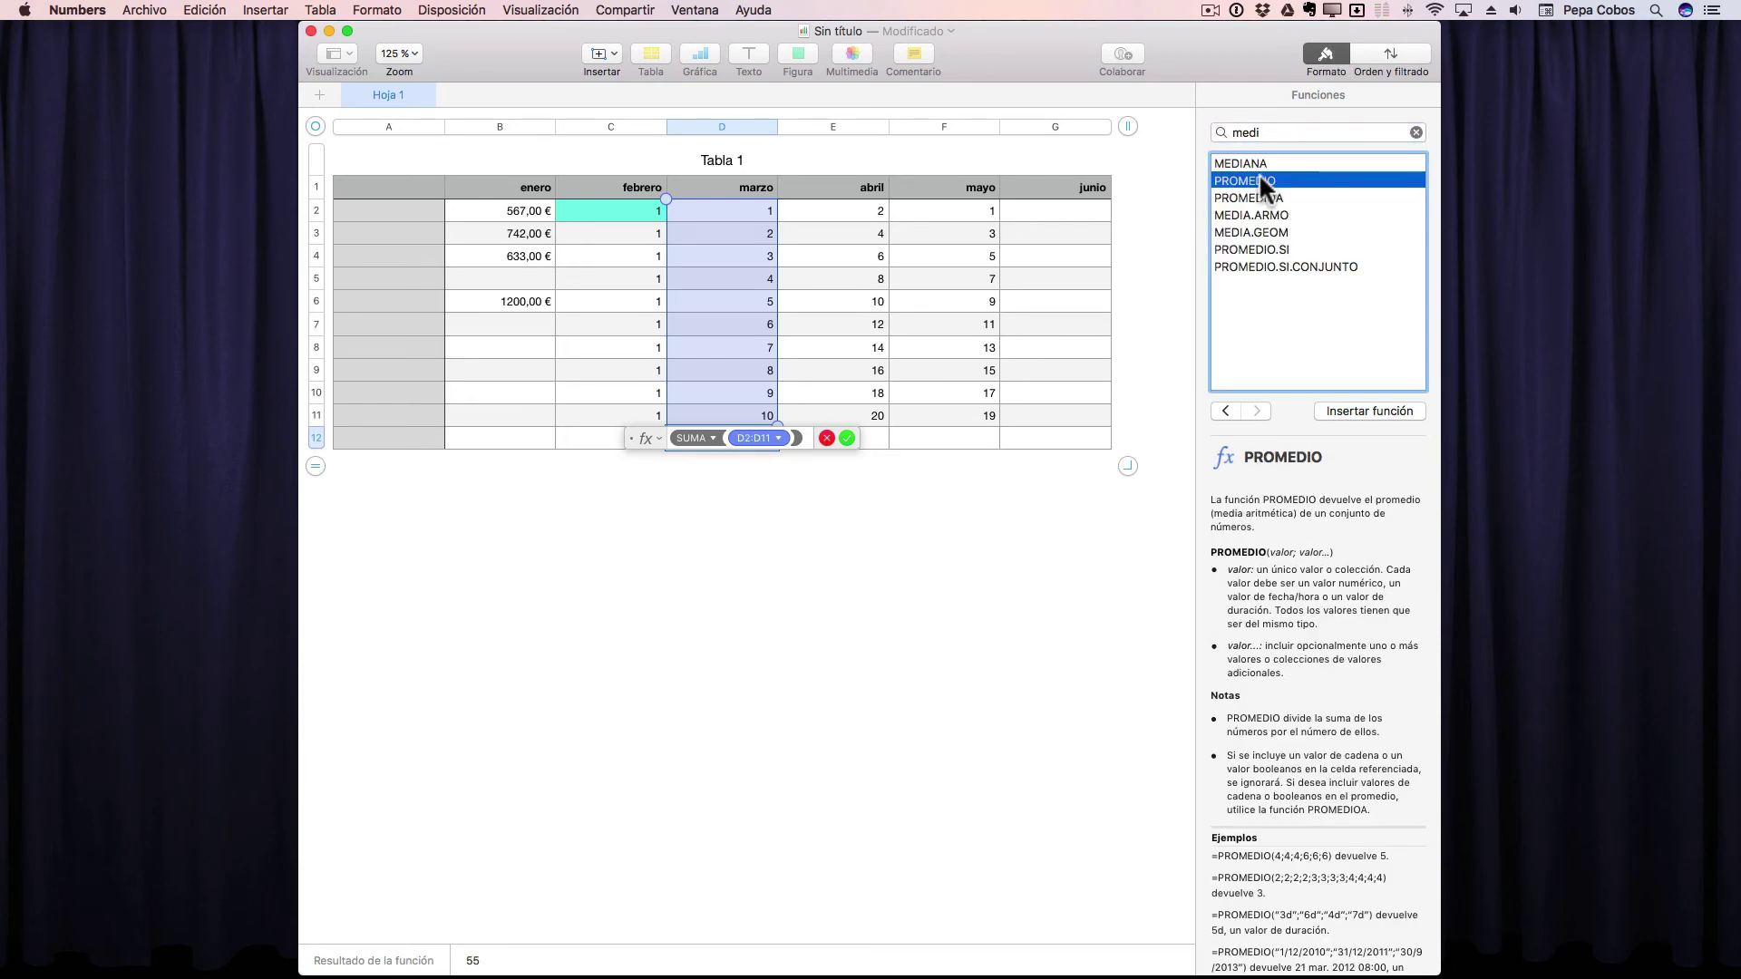
{"action": "left_click", "coordinate": [1380, 410]}
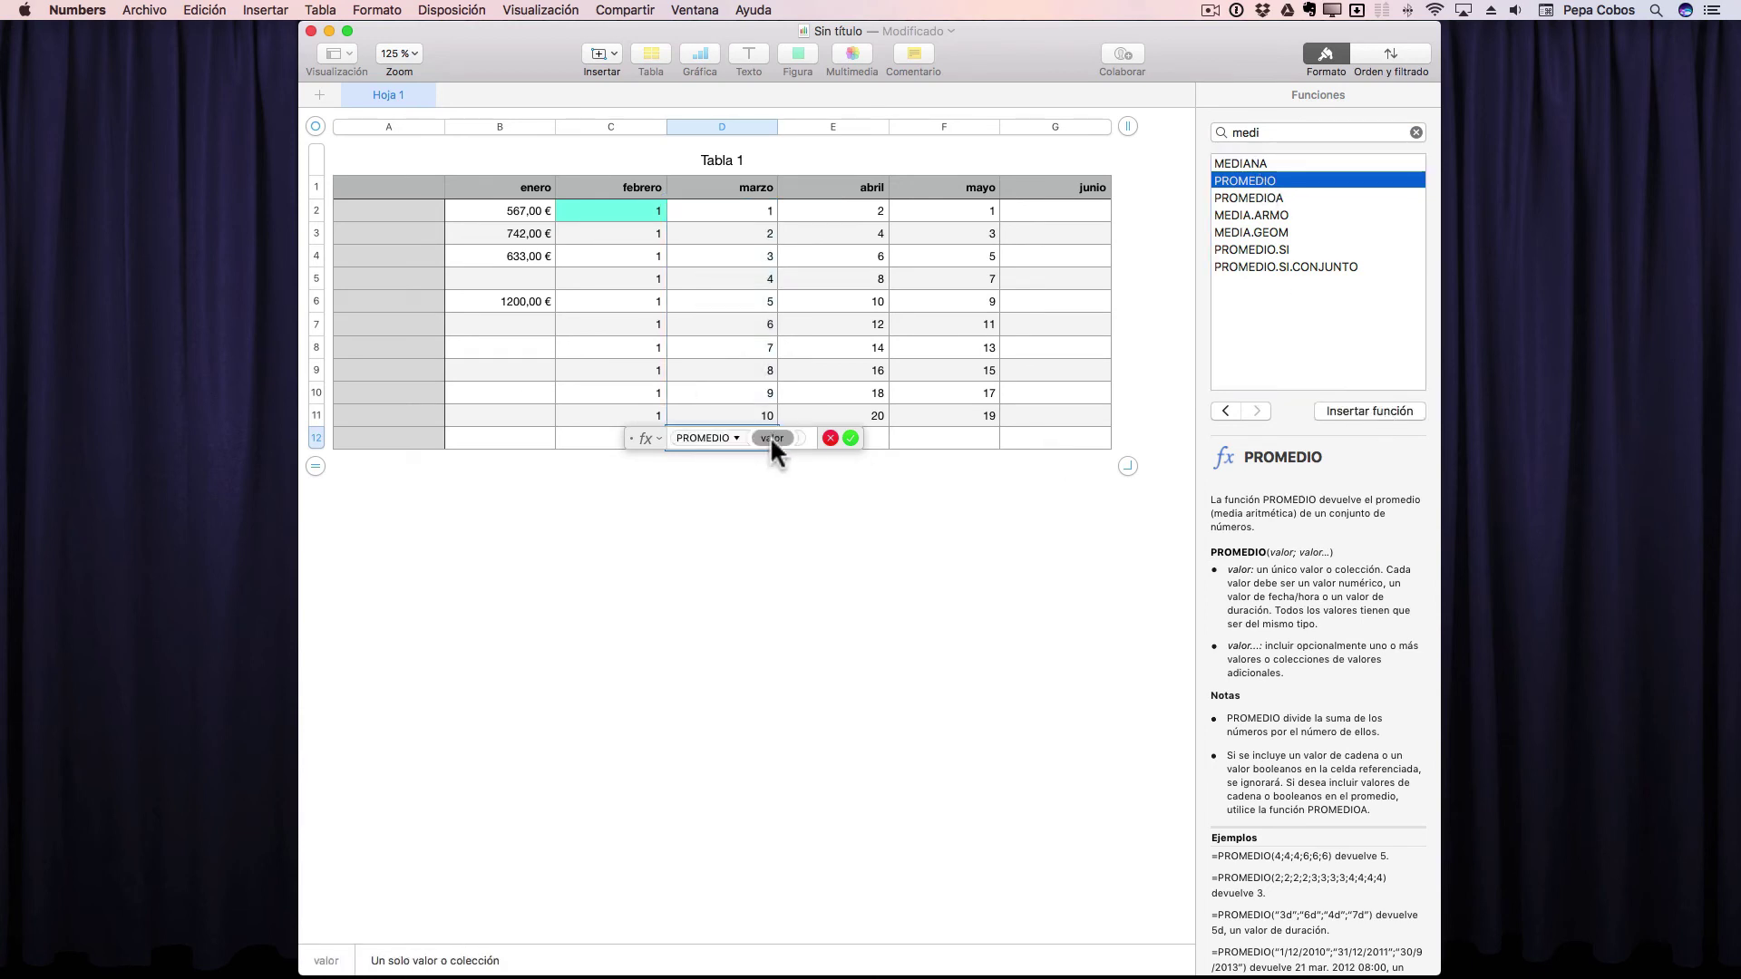
{"action": "left_click", "coordinate": [718, 207]}
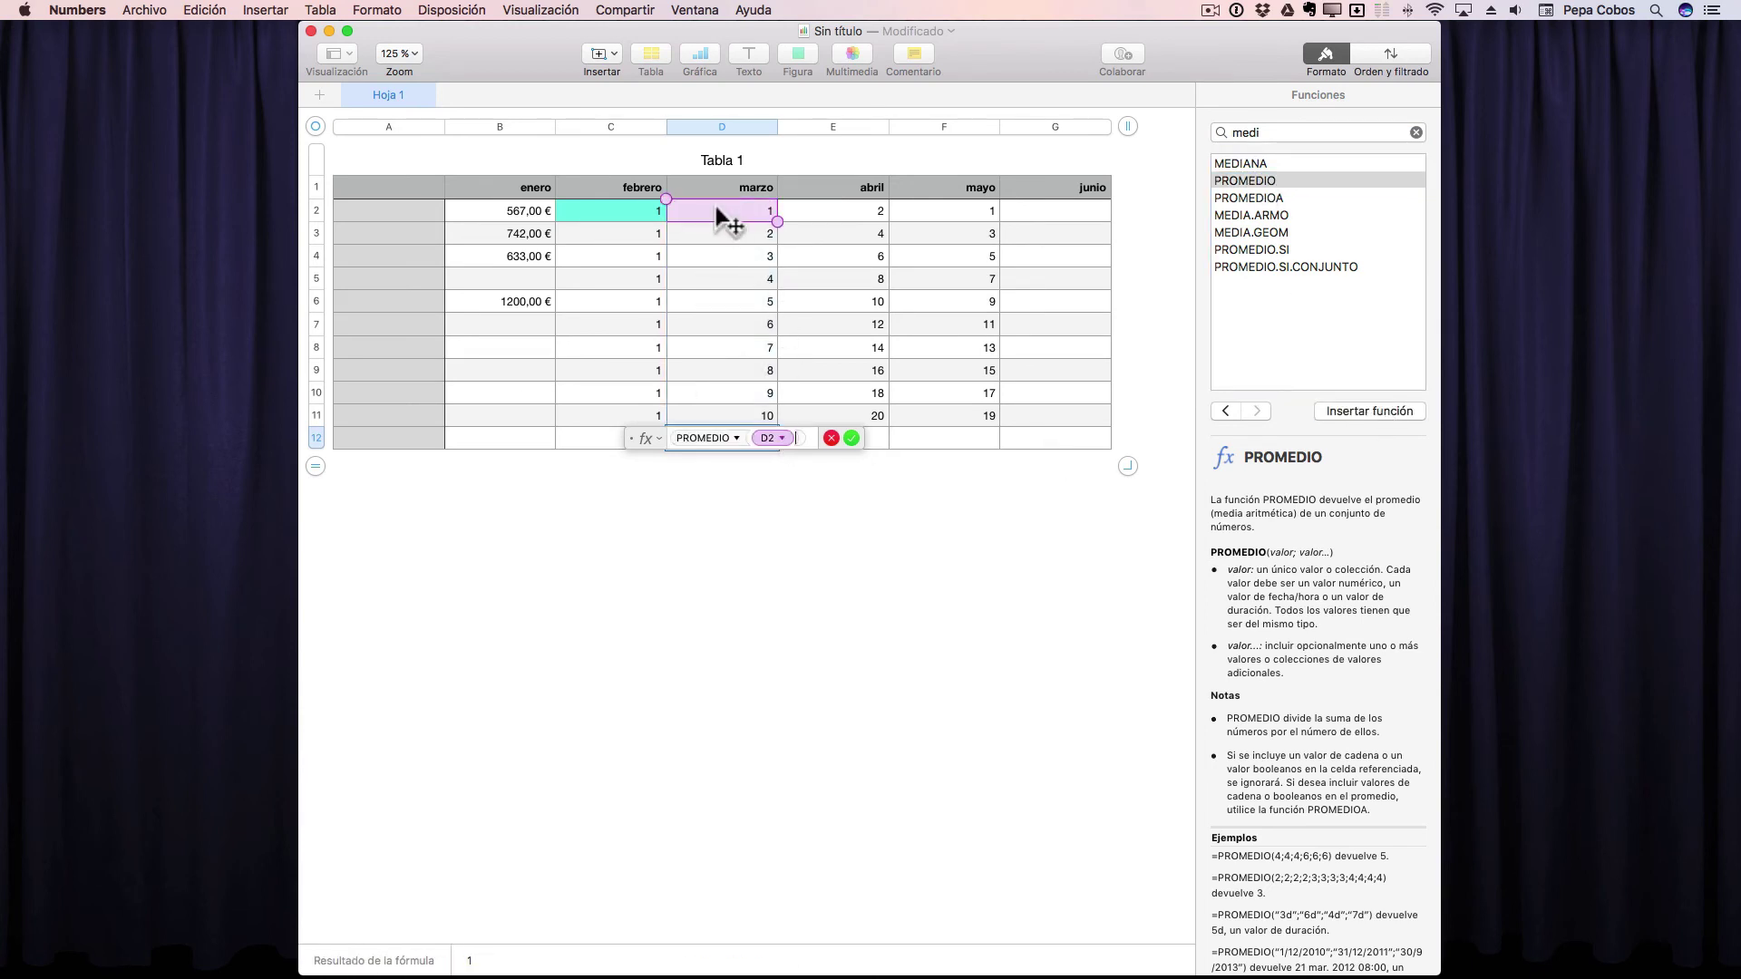
{"action": "left_click_drag", "start_coordinate": [777, 222], "coordinate": [770, 409]}
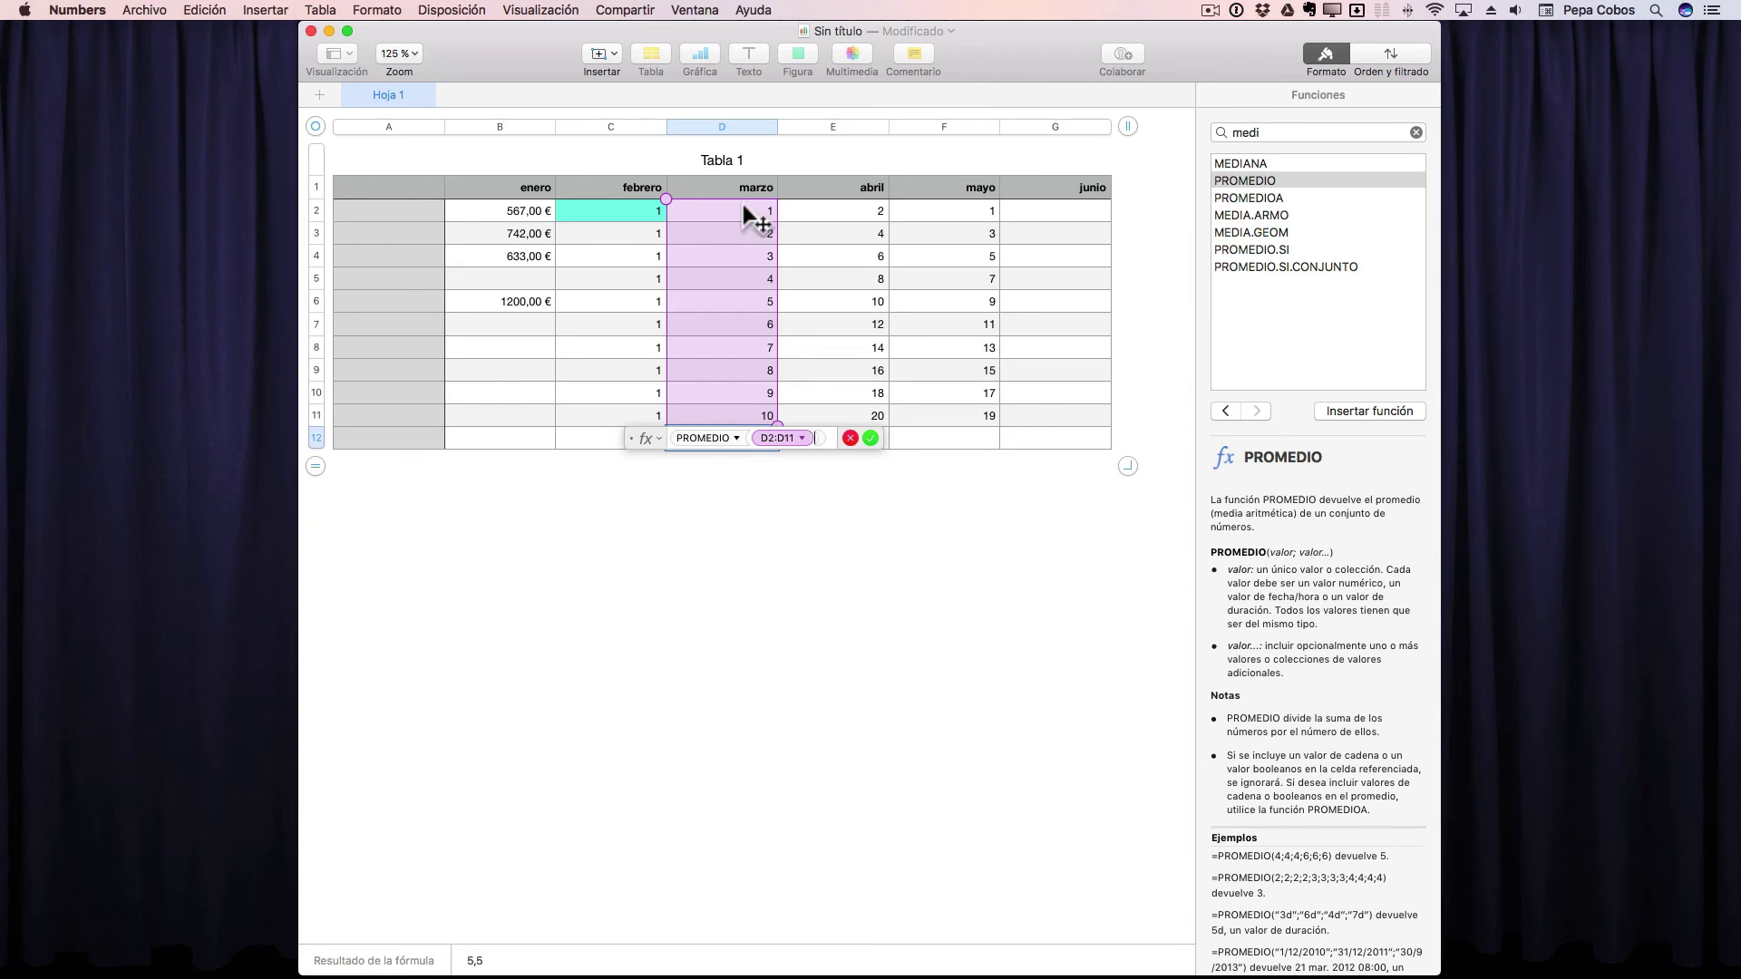
{"action": "left_click", "coordinate": [873, 438]}
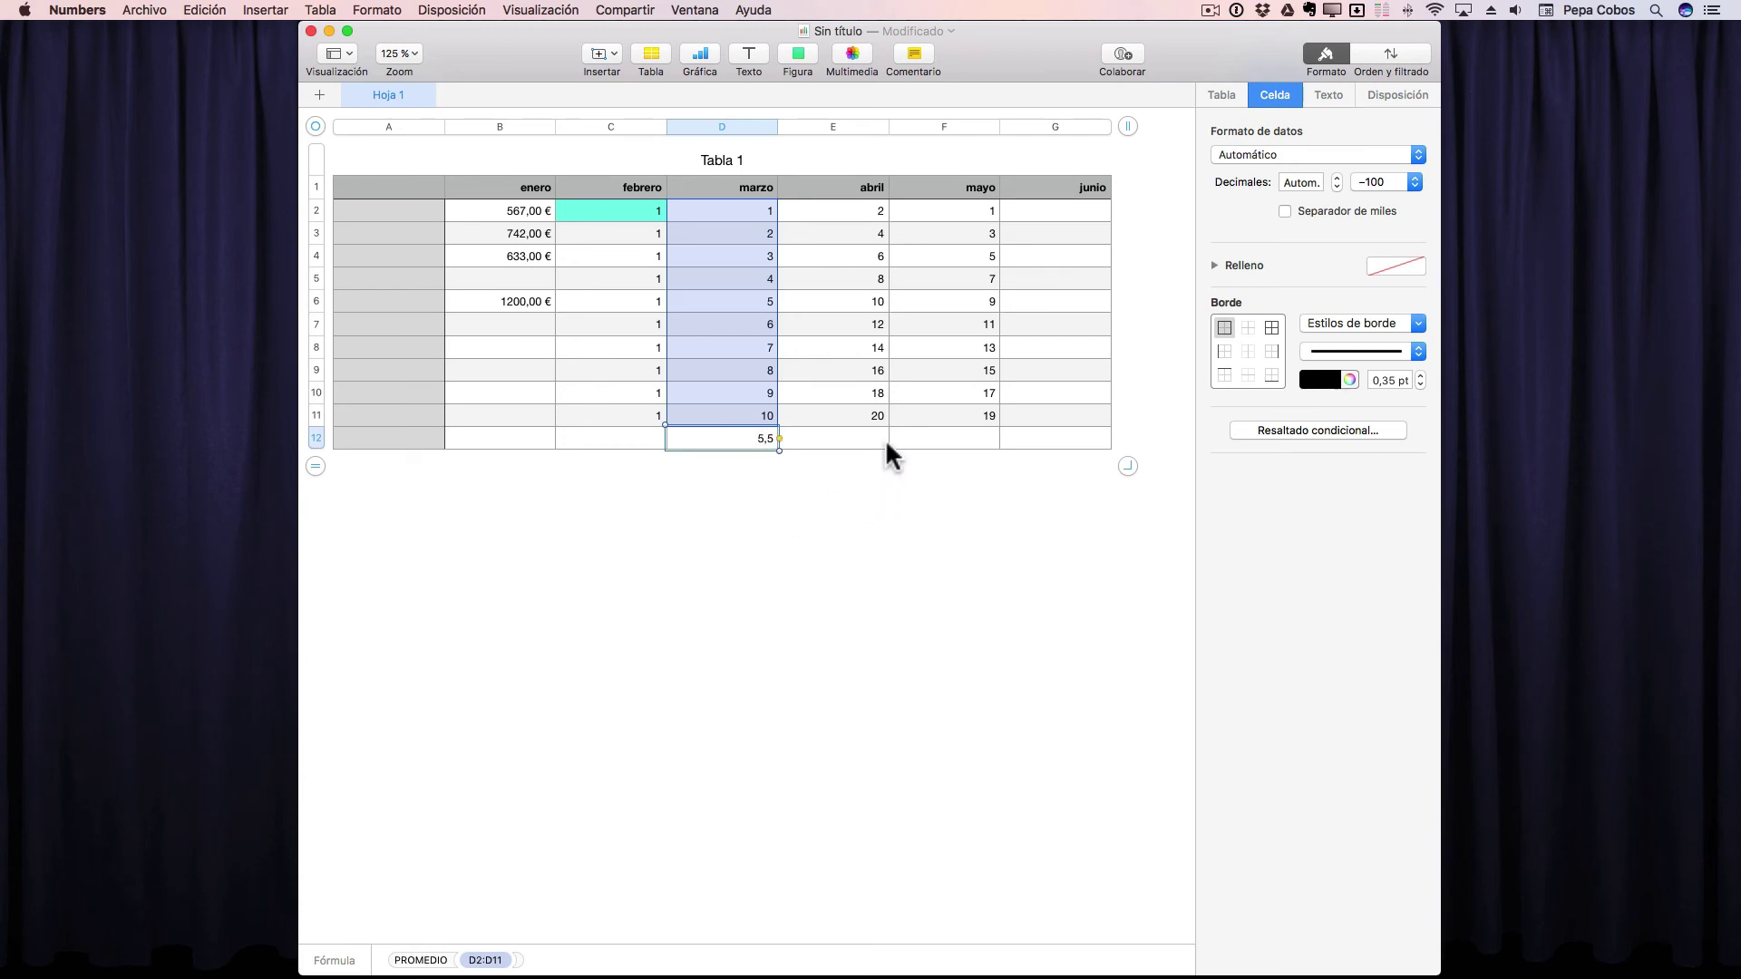
{"action": "left_click", "coordinate": [839, 433]}
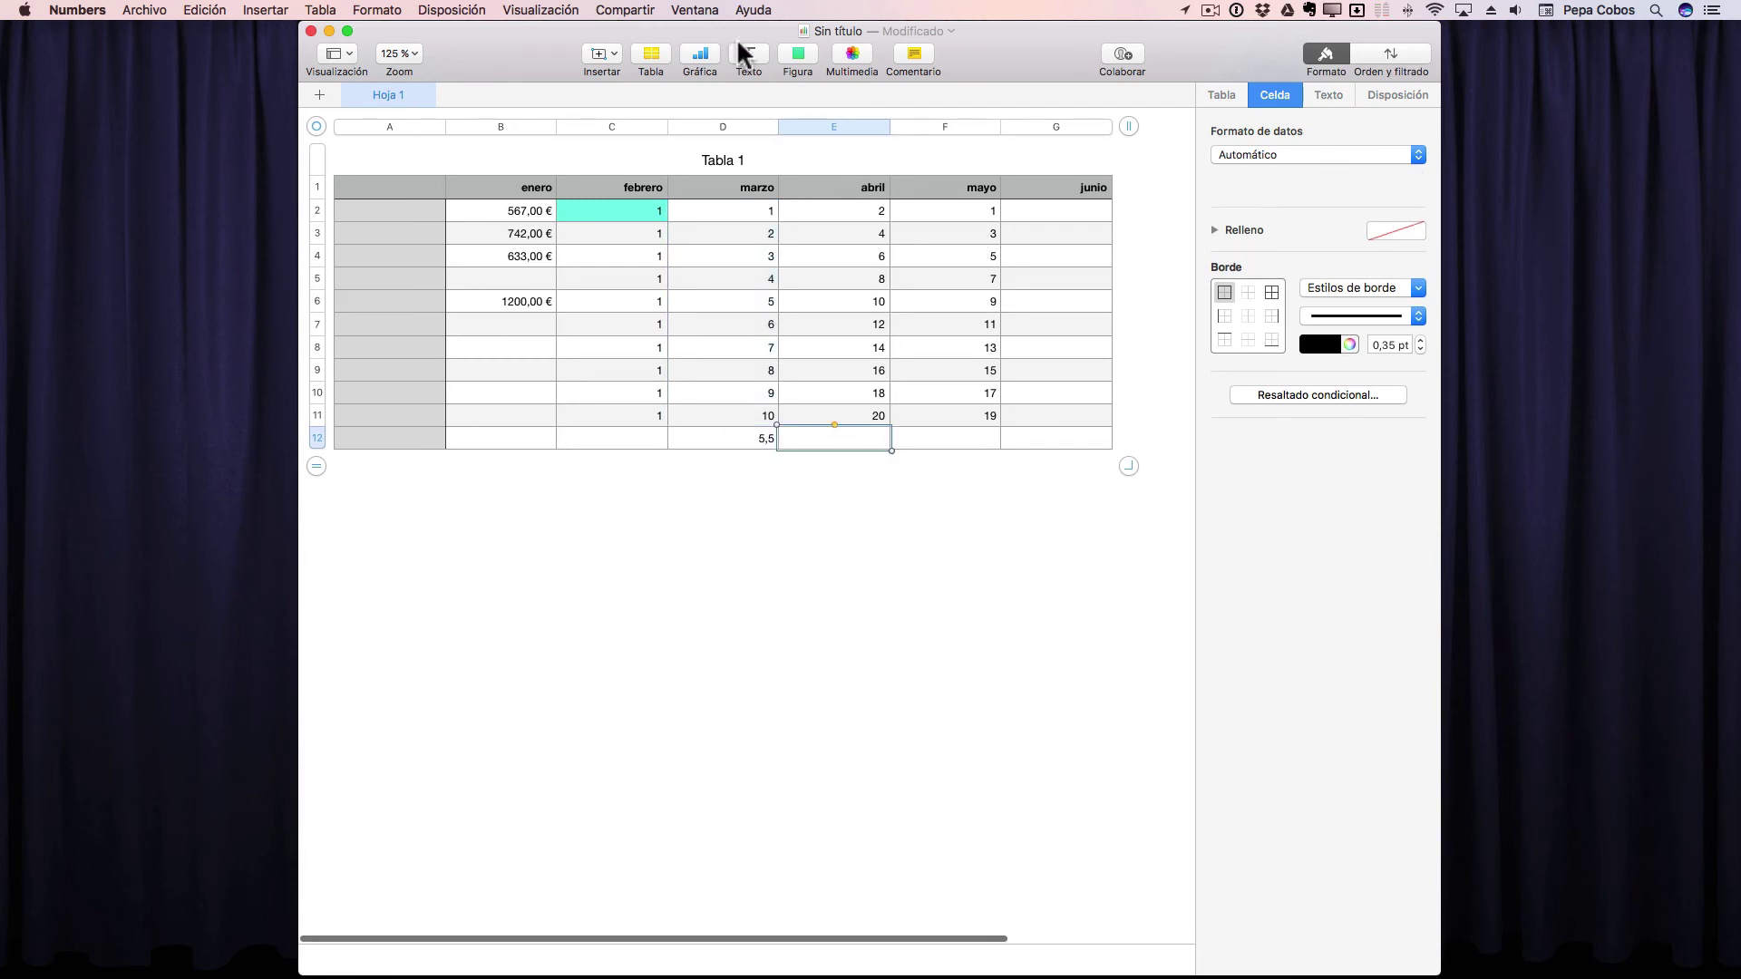
Insert MAX(E2:E11) giving 20 in E12 and MIN(F2:F11) giving 1 in F12.
{"action": "left_click", "coordinate": [613, 47]}
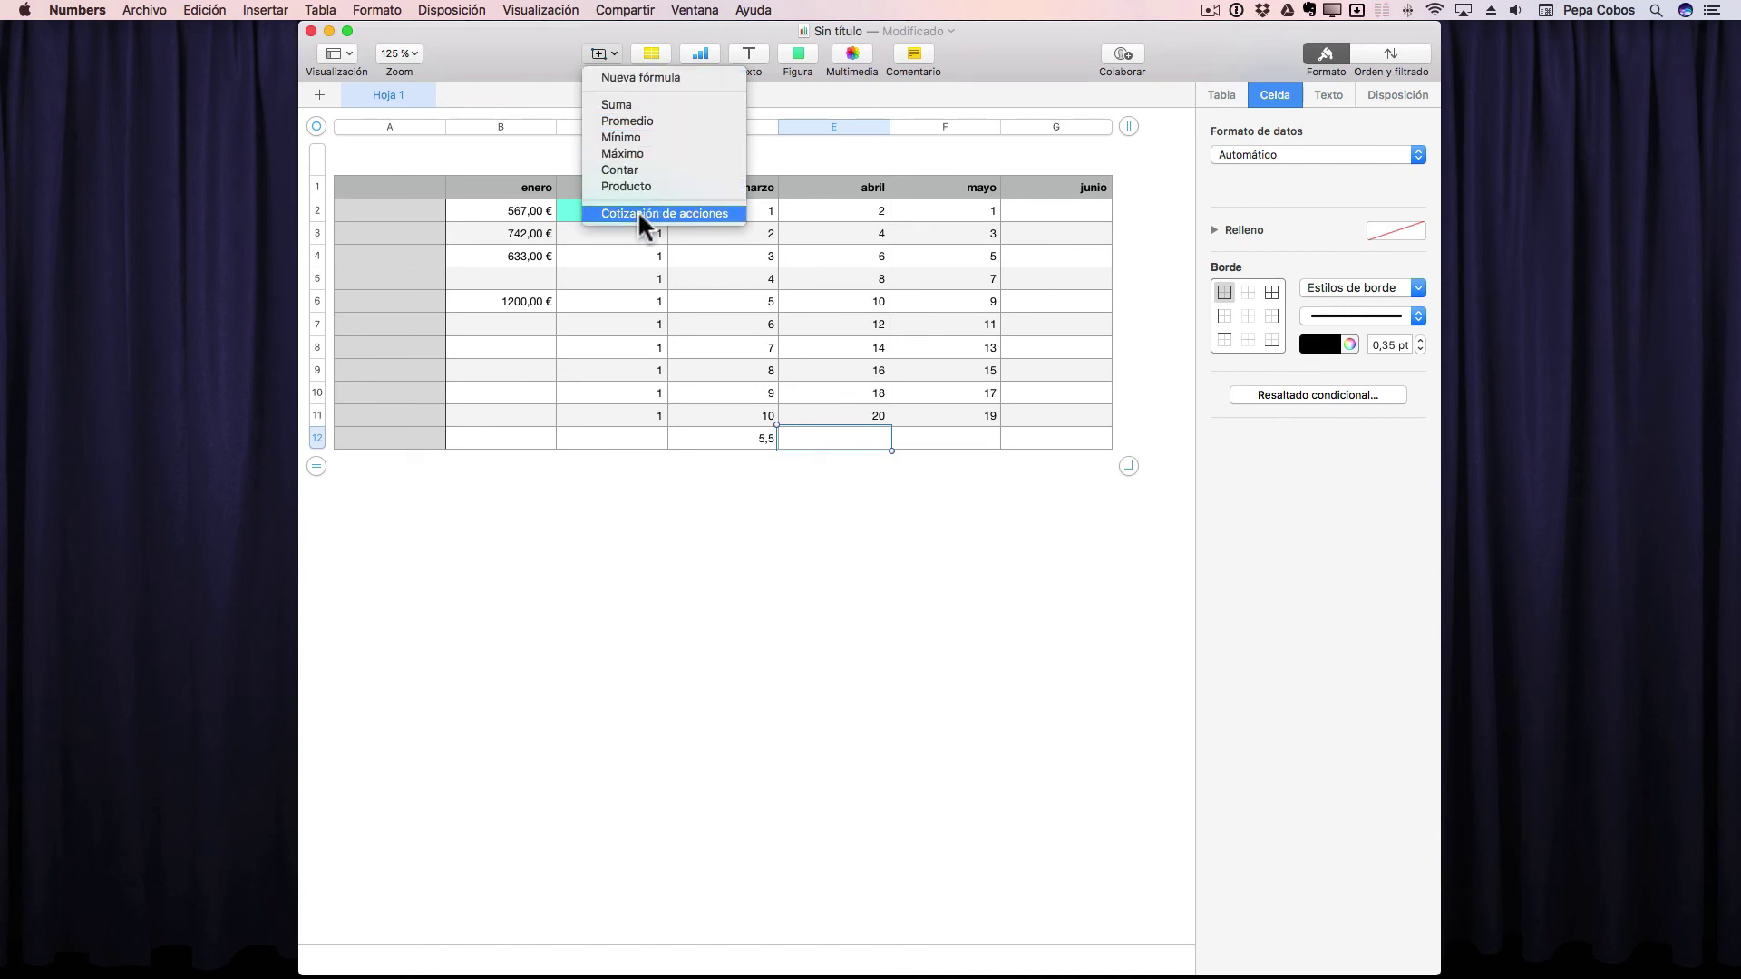
{"action": "left_click", "coordinate": [665, 159]}
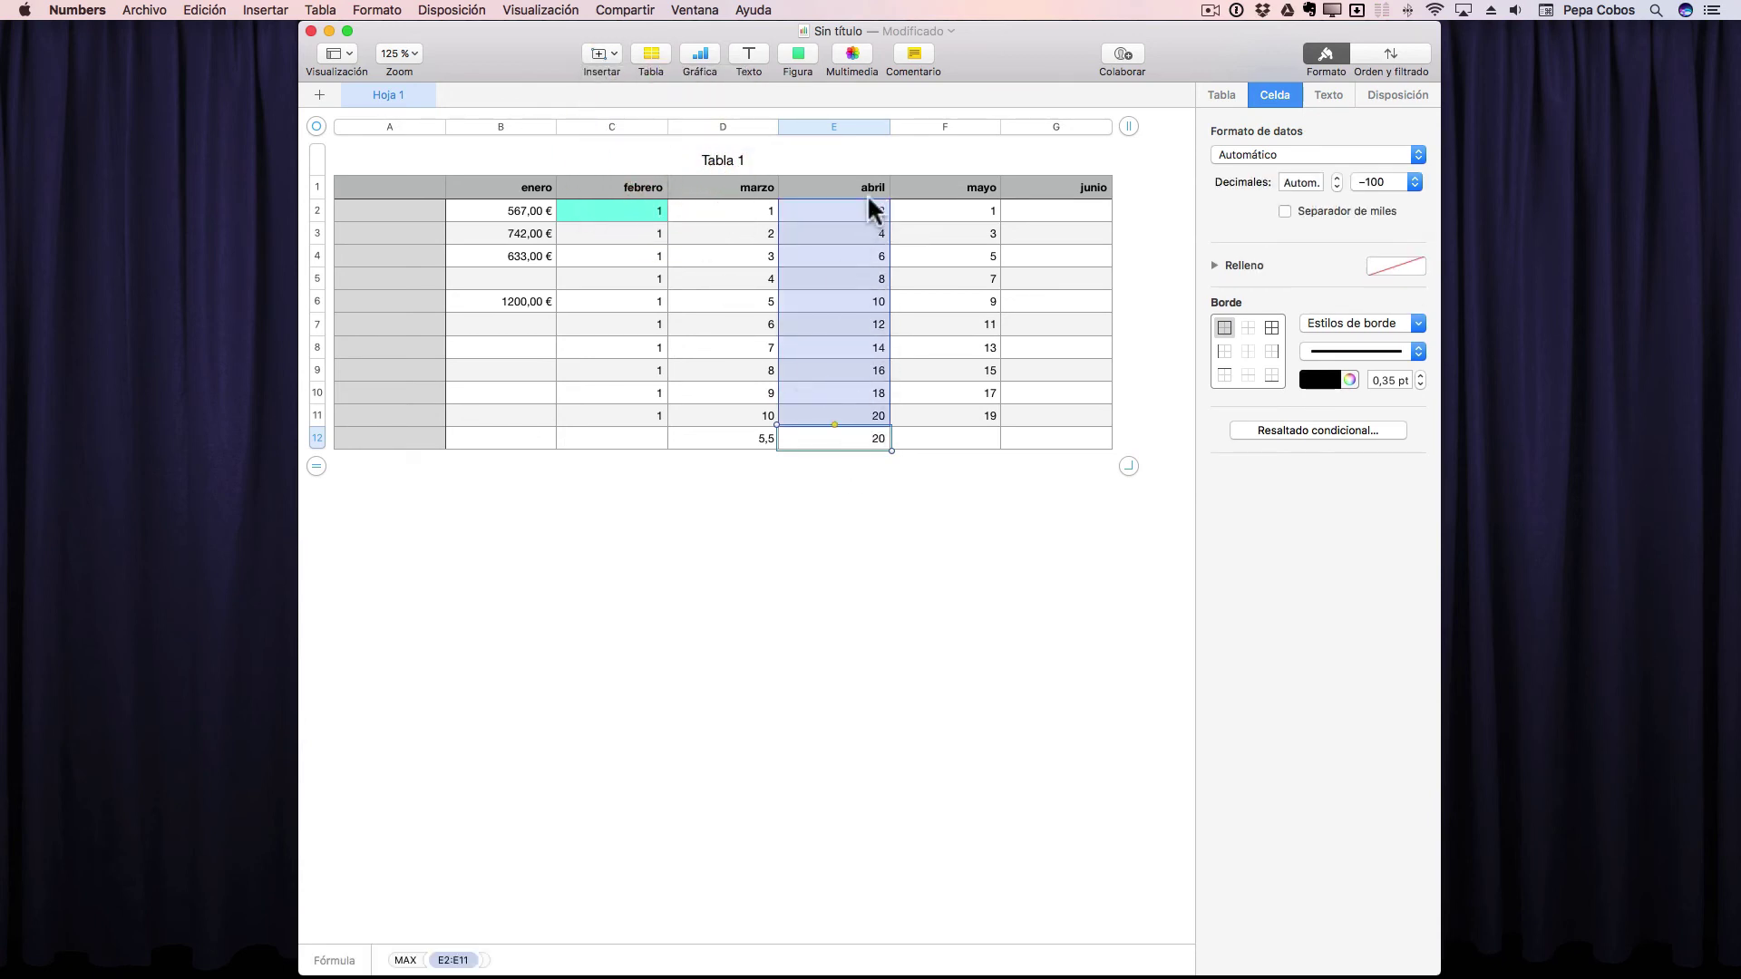
{"action": "left_click", "coordinate": [963, 437]}
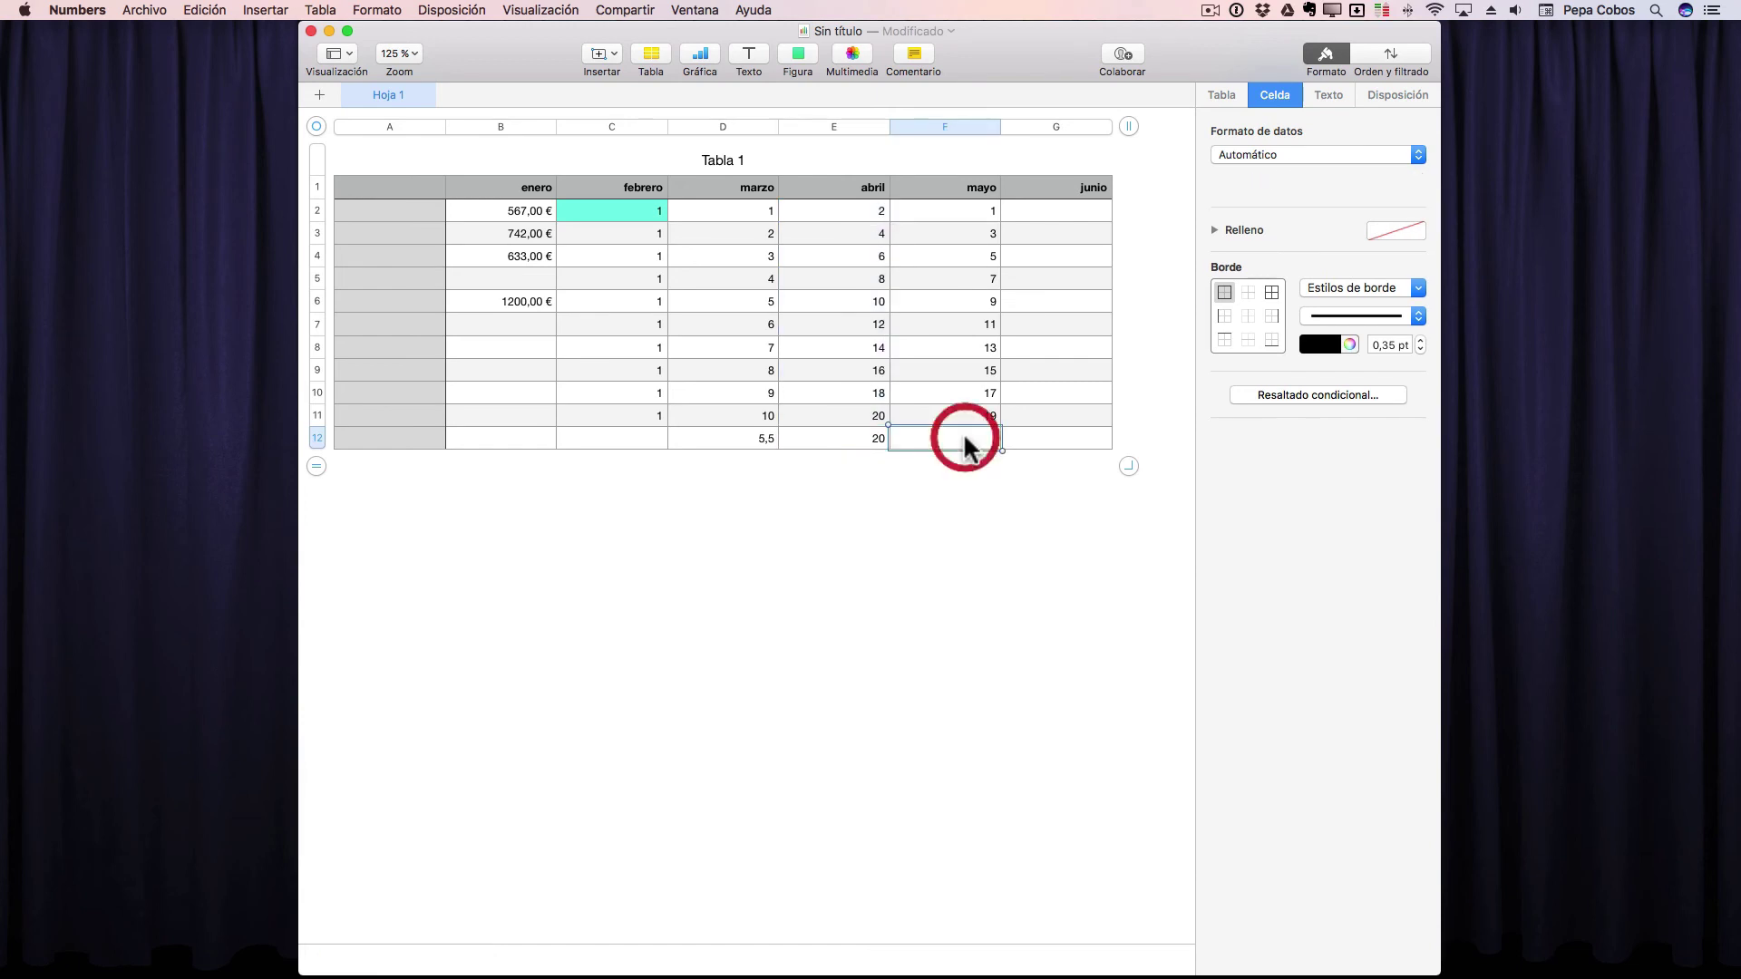
{"action": "left_click", "coordinate": [613, 53]}
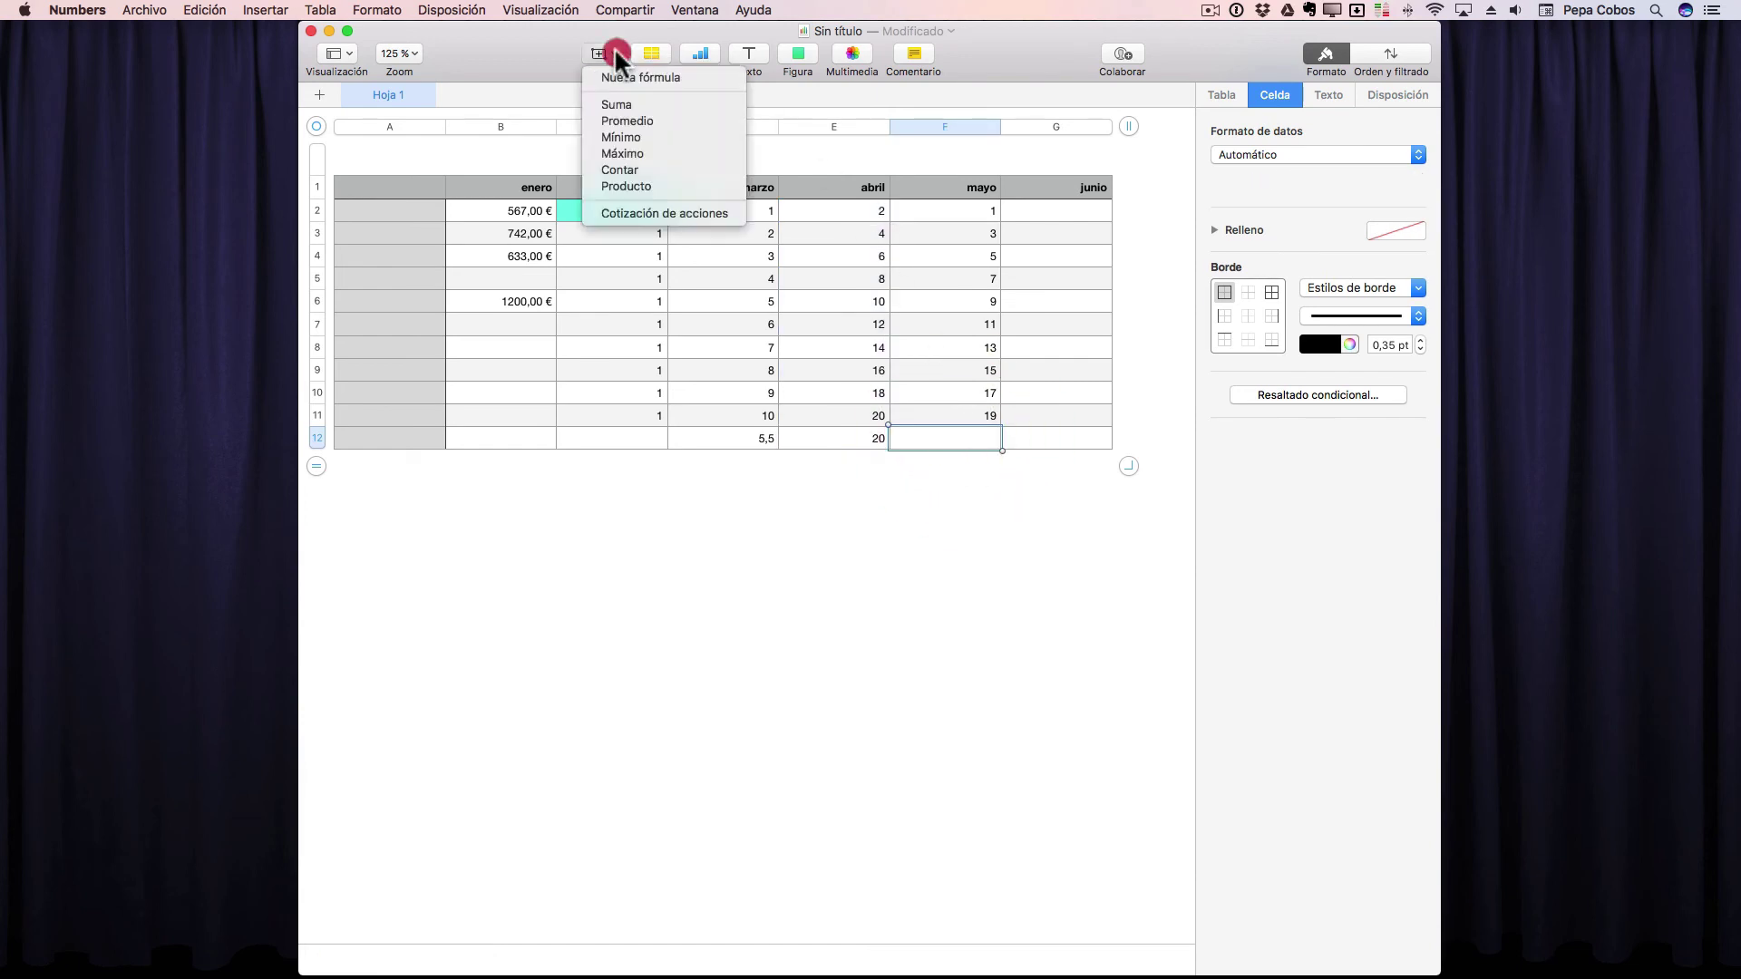
{"action": "left_click", "coordinate": [624, 137]}
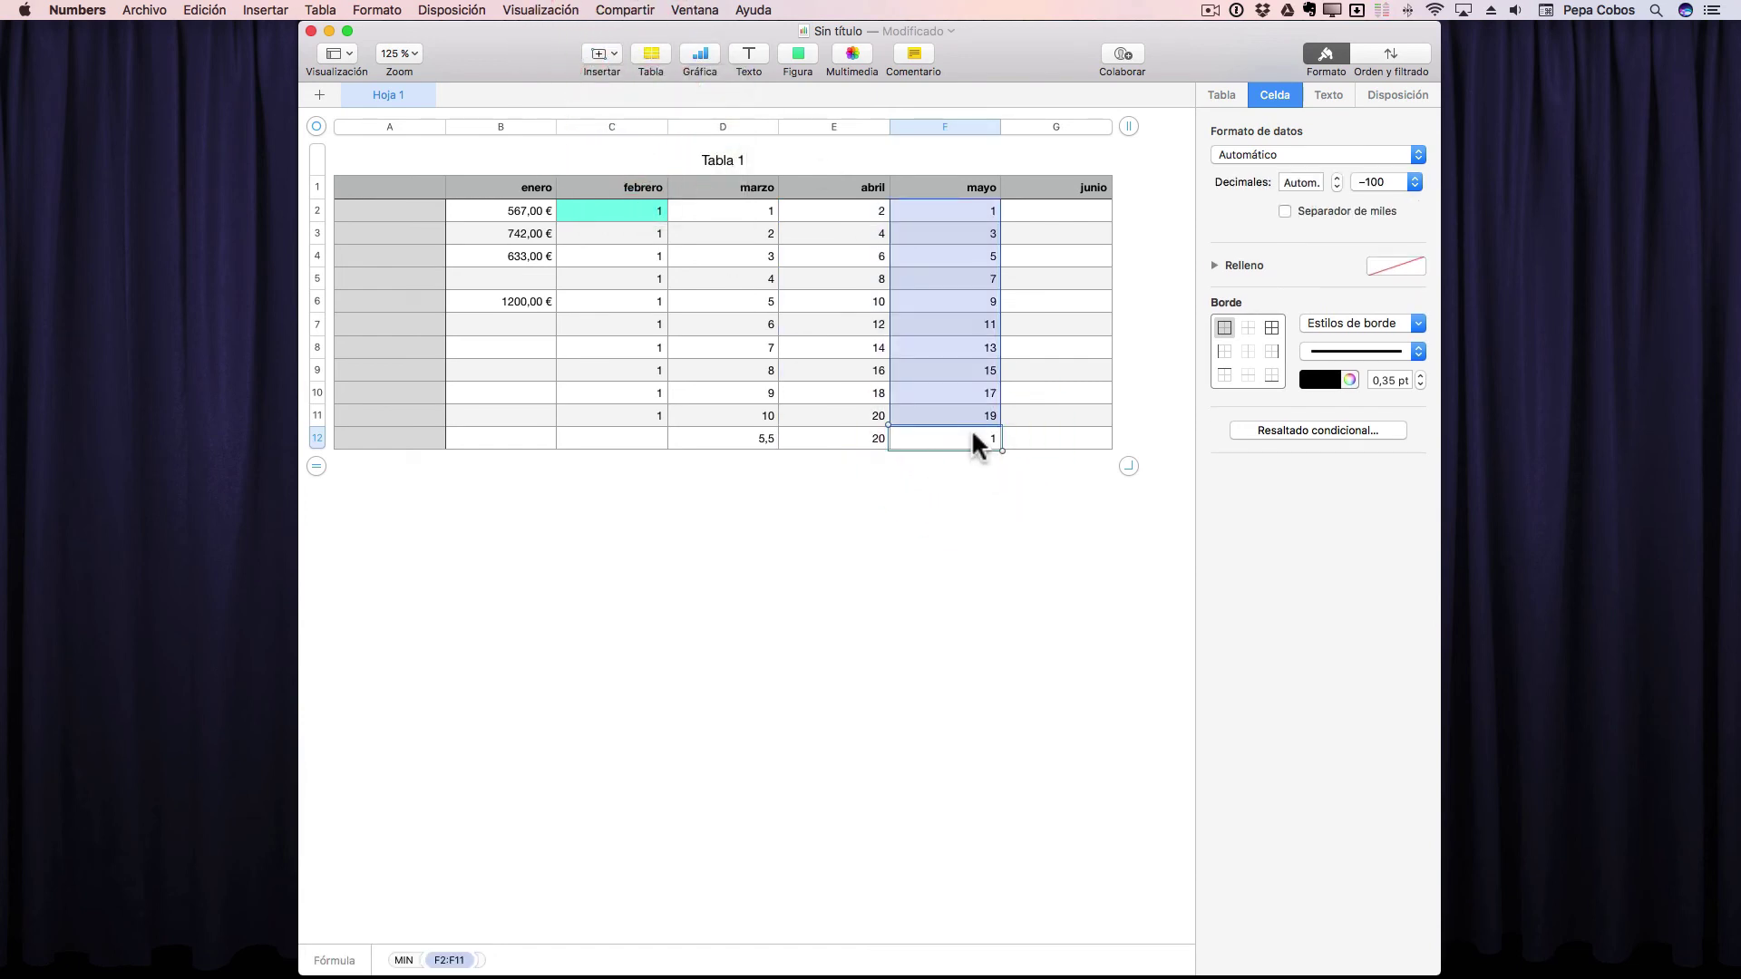
{"action": "left_click", "coordinate": [613, 60]}
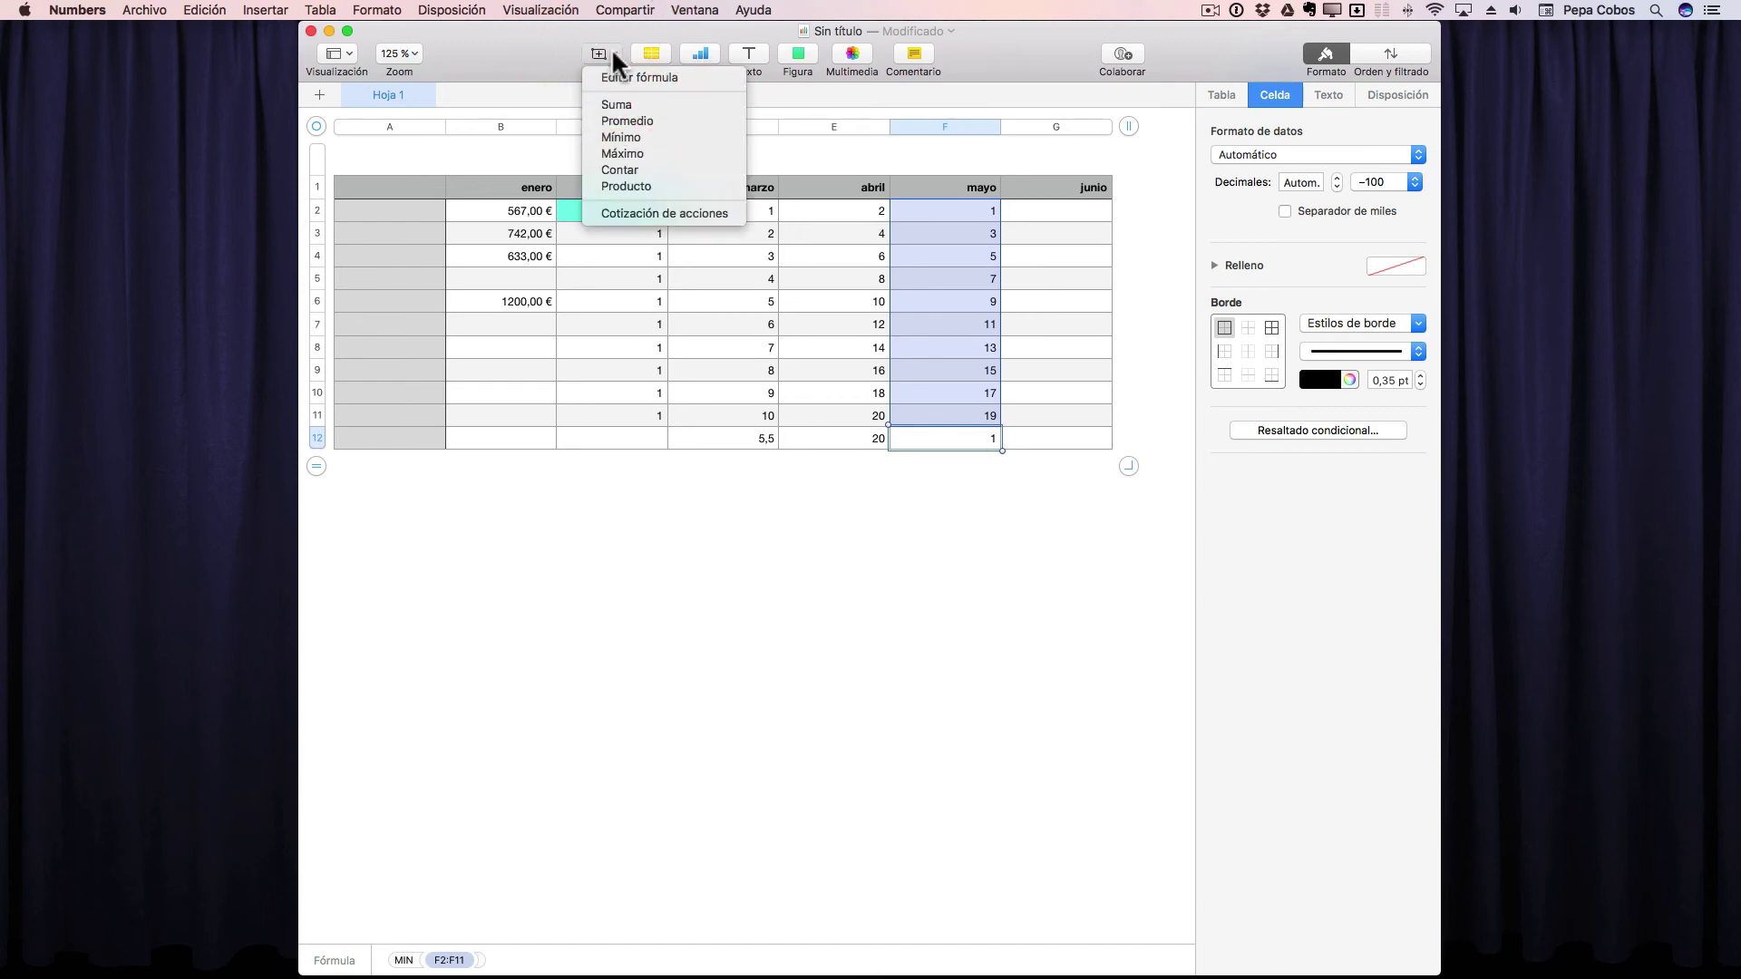
Replace F12 with Apple Inc.'s stock quote showing its percentage change, -0,05 %.
{"action": "left_click", "coordinate": [649, 210]}
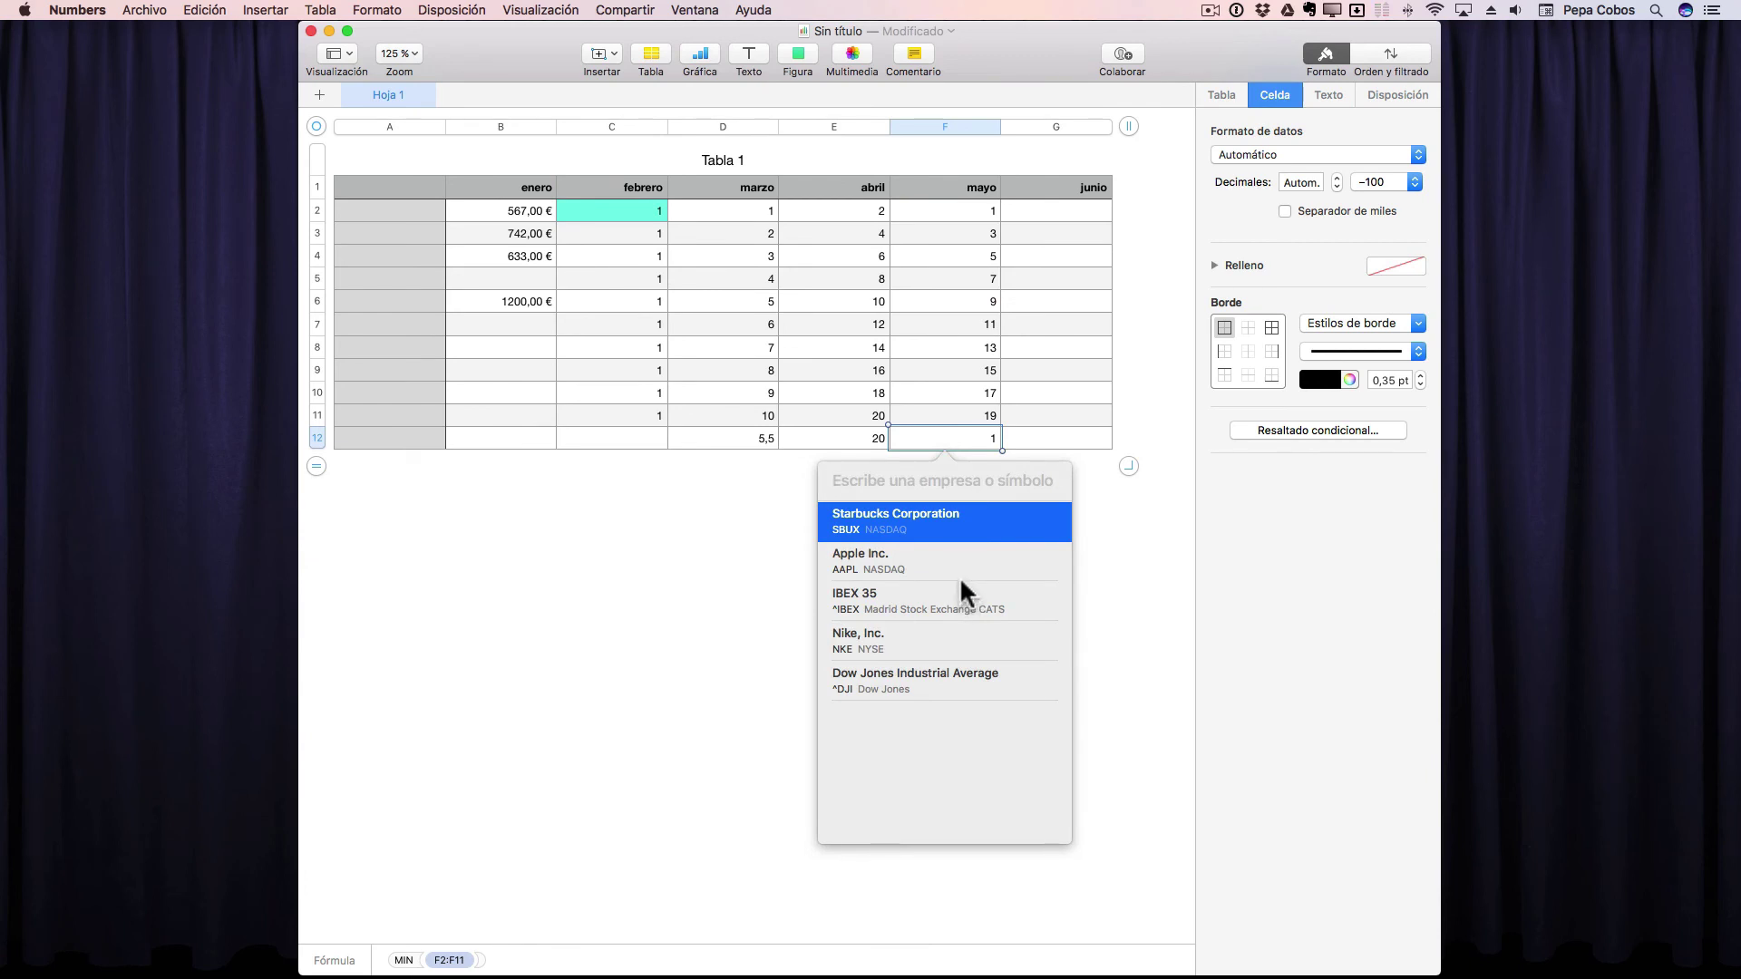
{"action": "left_click", "coordinate": [922, 558]}
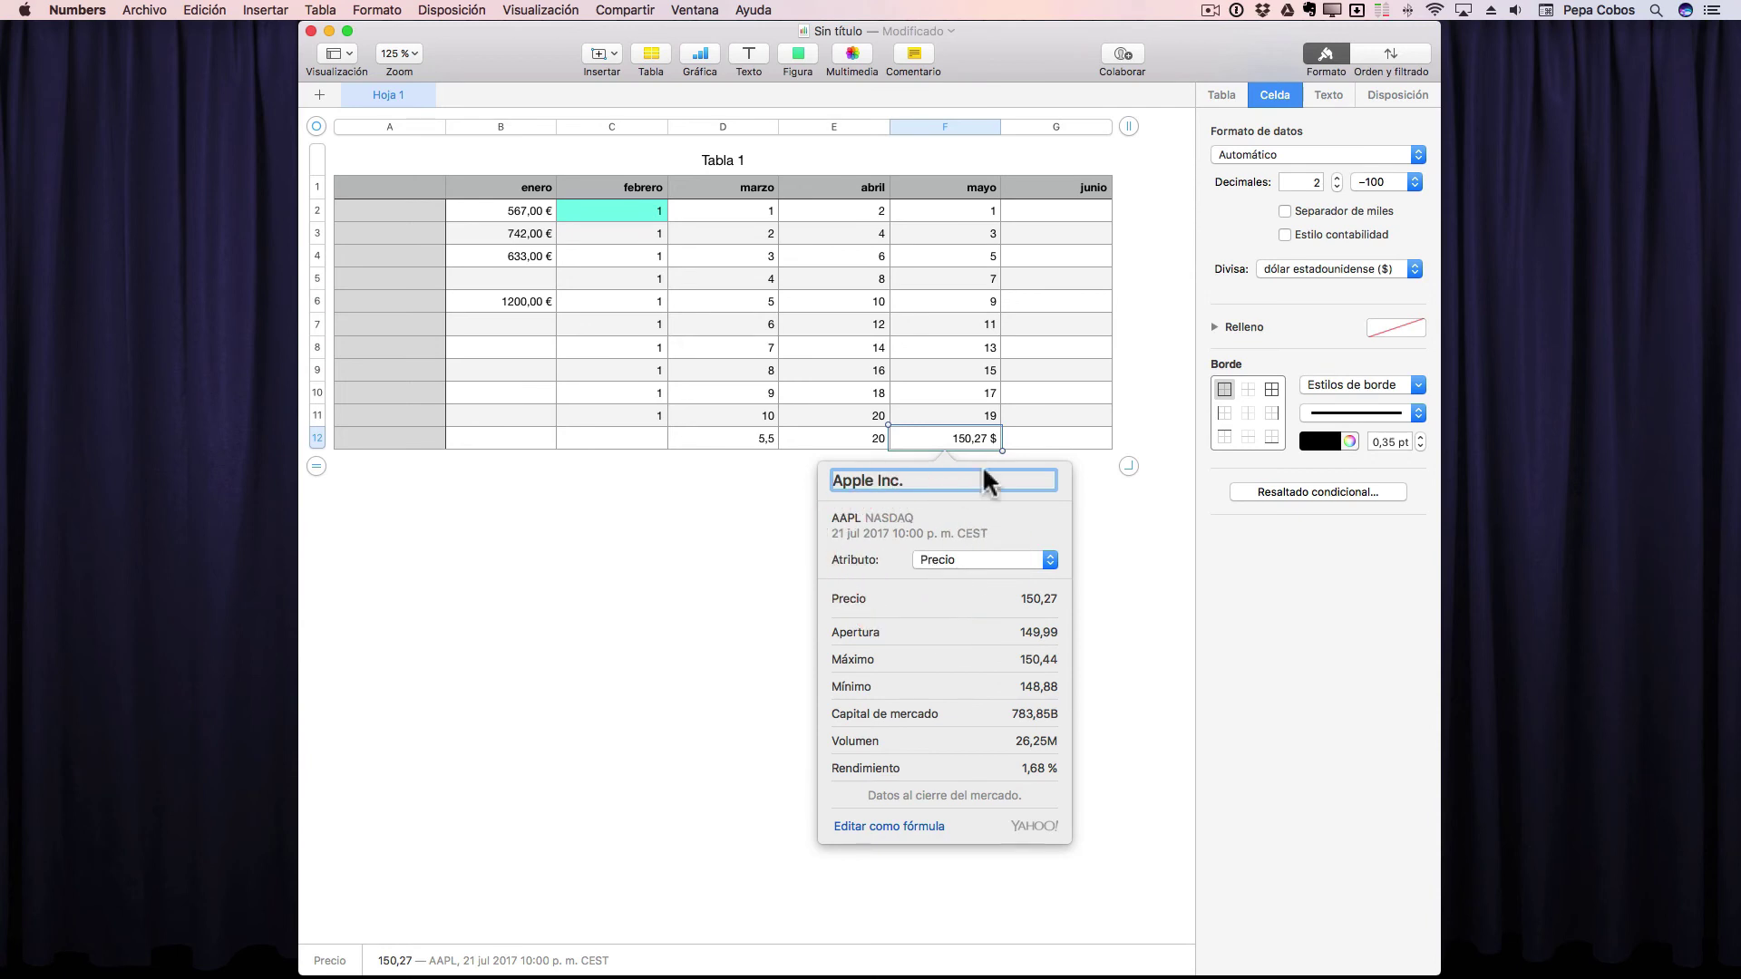
{"action": "left_click", "coordinate": [968, 560]}
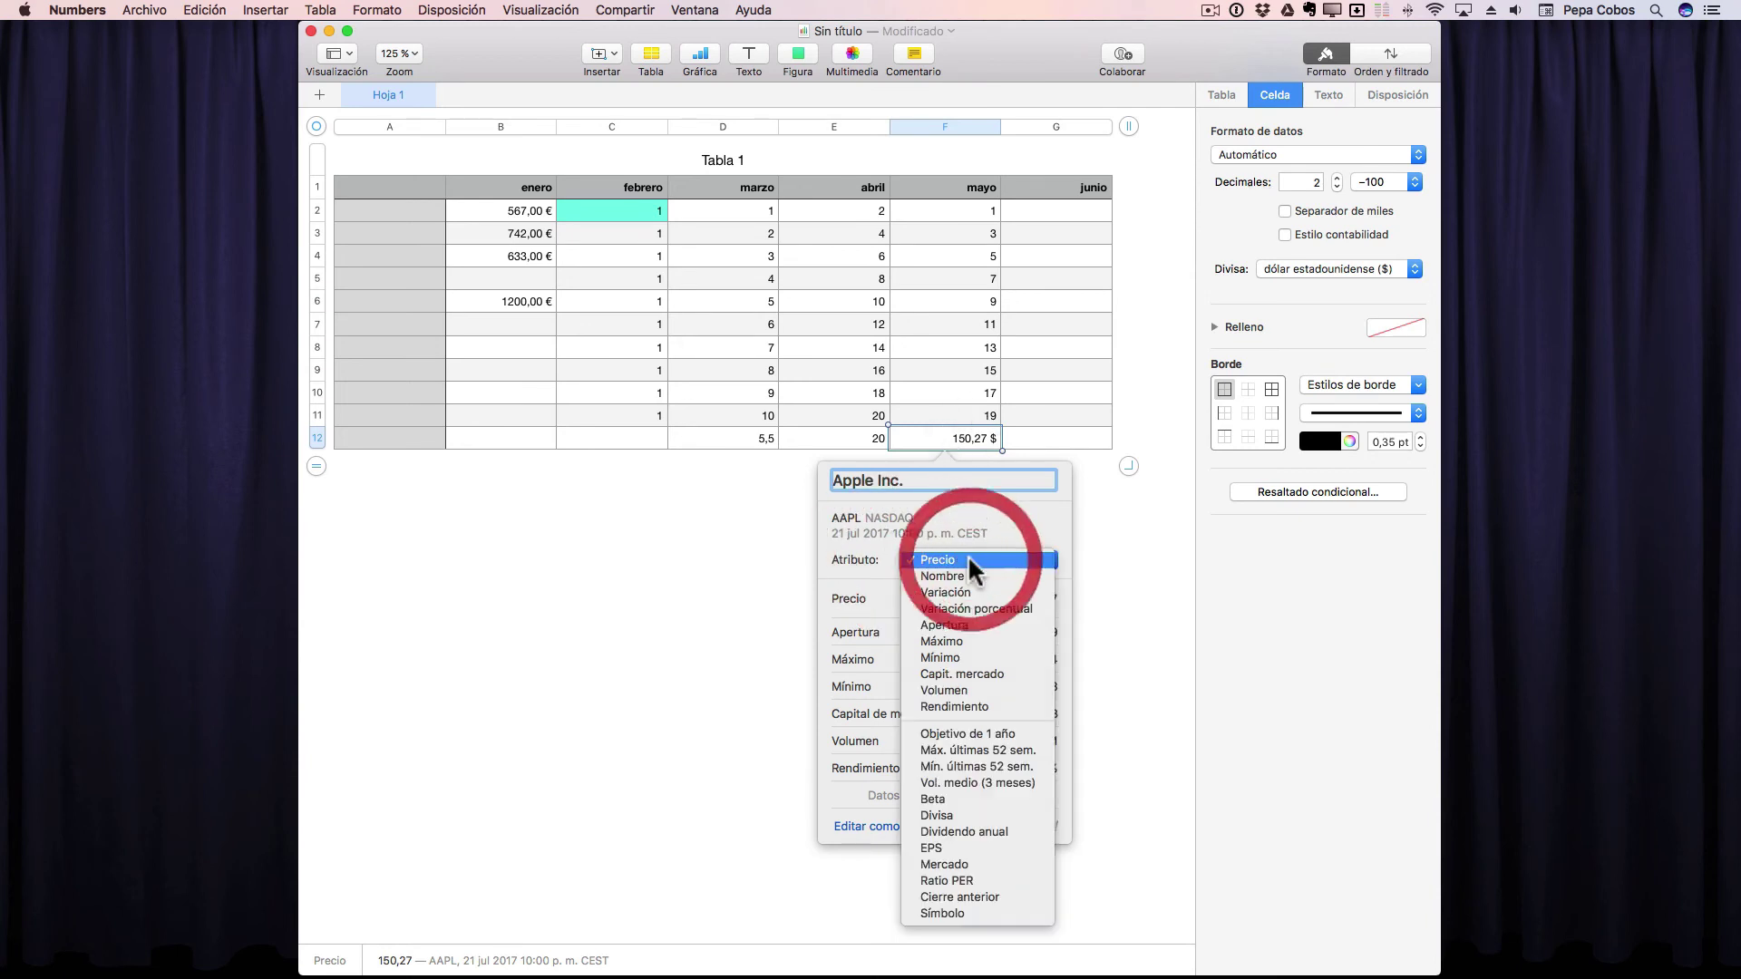
{"action": "left_click", "coordinate": [963, 608]}
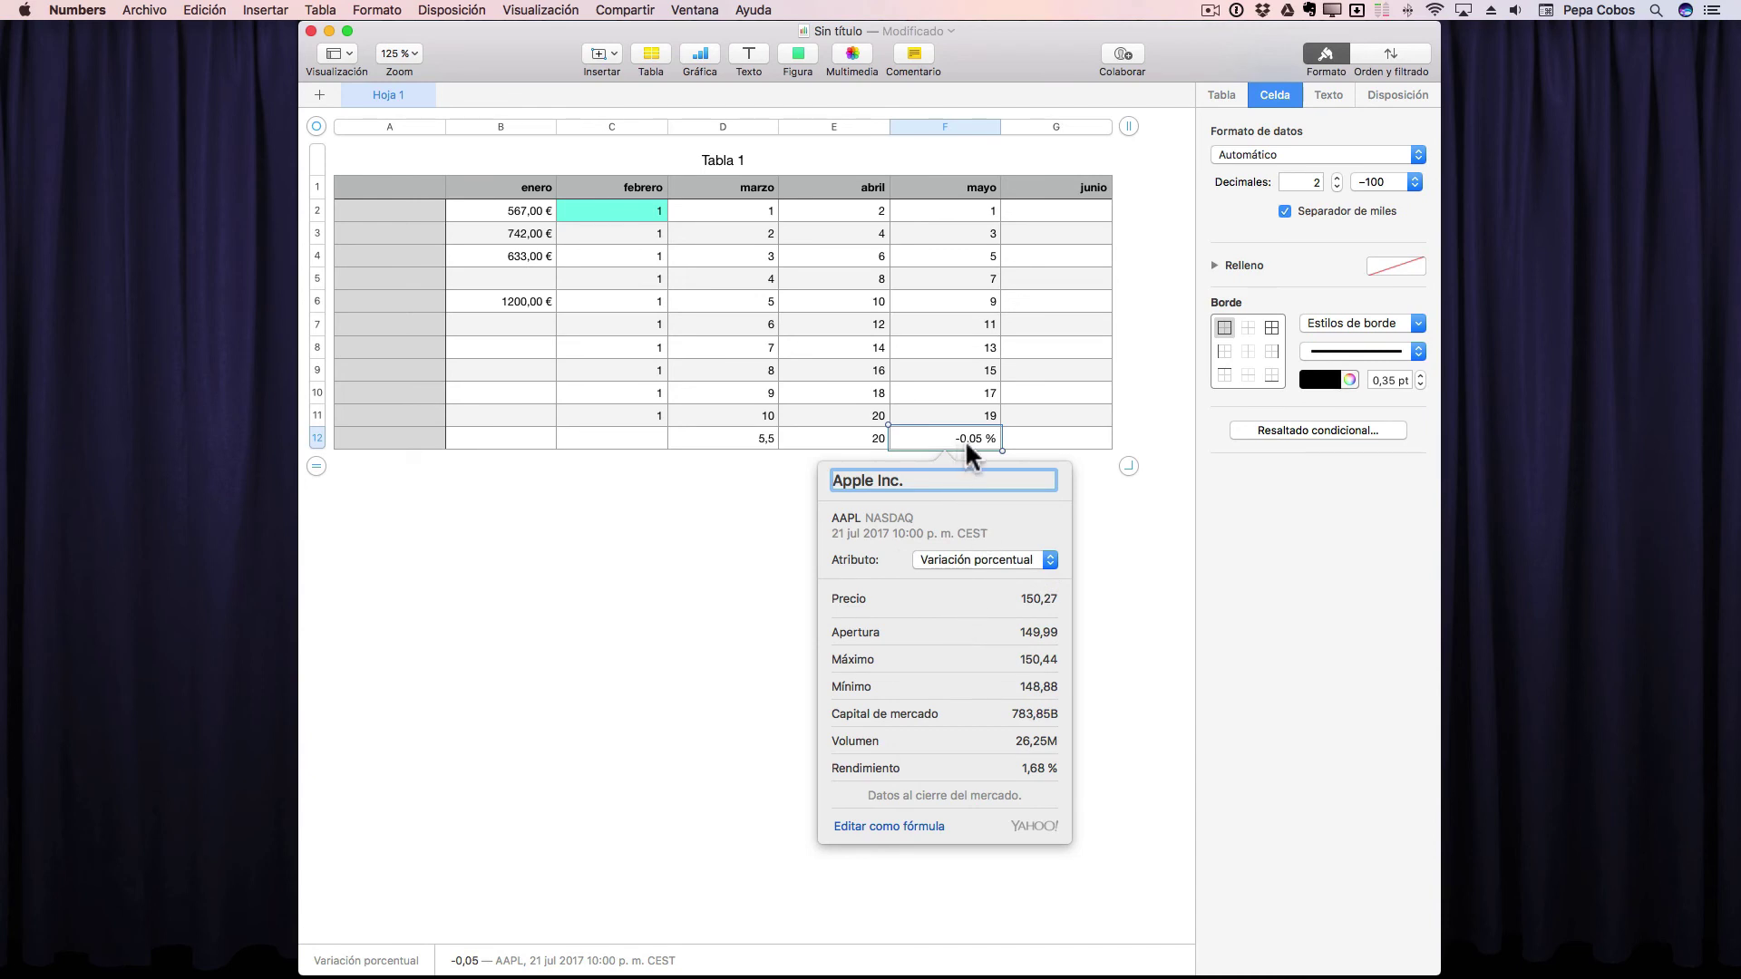
{"action": "left_click", "coordinate": [720, 548]}
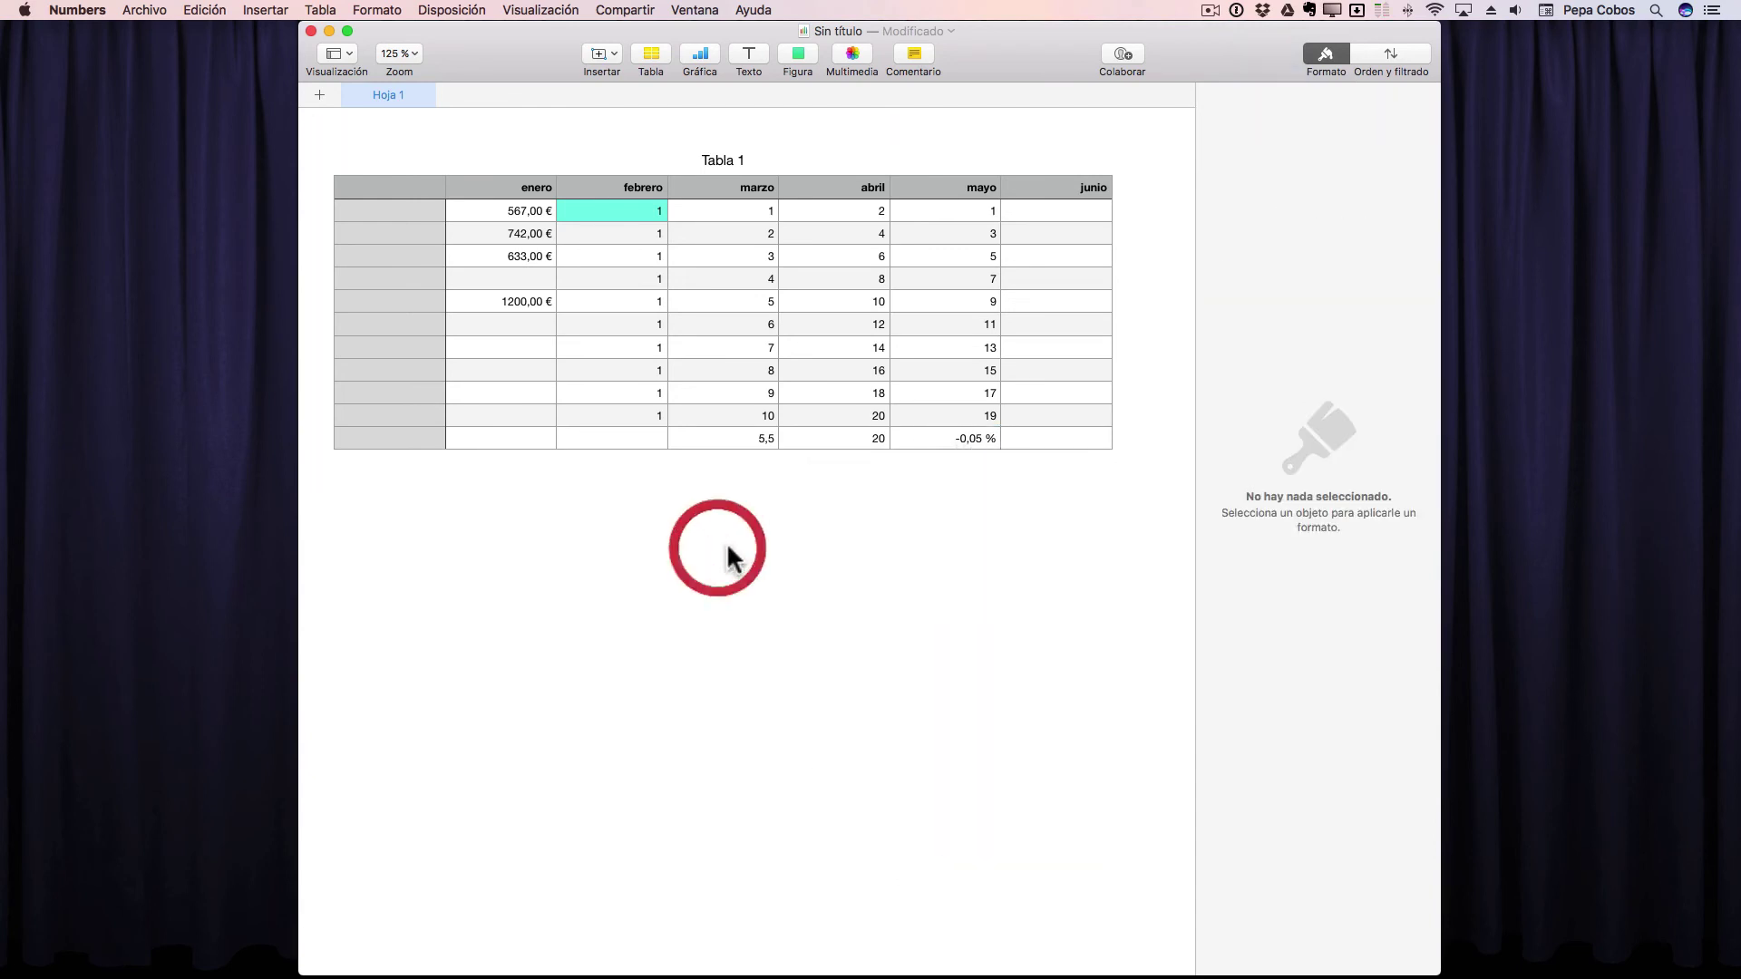
{"action": "left_click", "coordinate": [952, 435]}
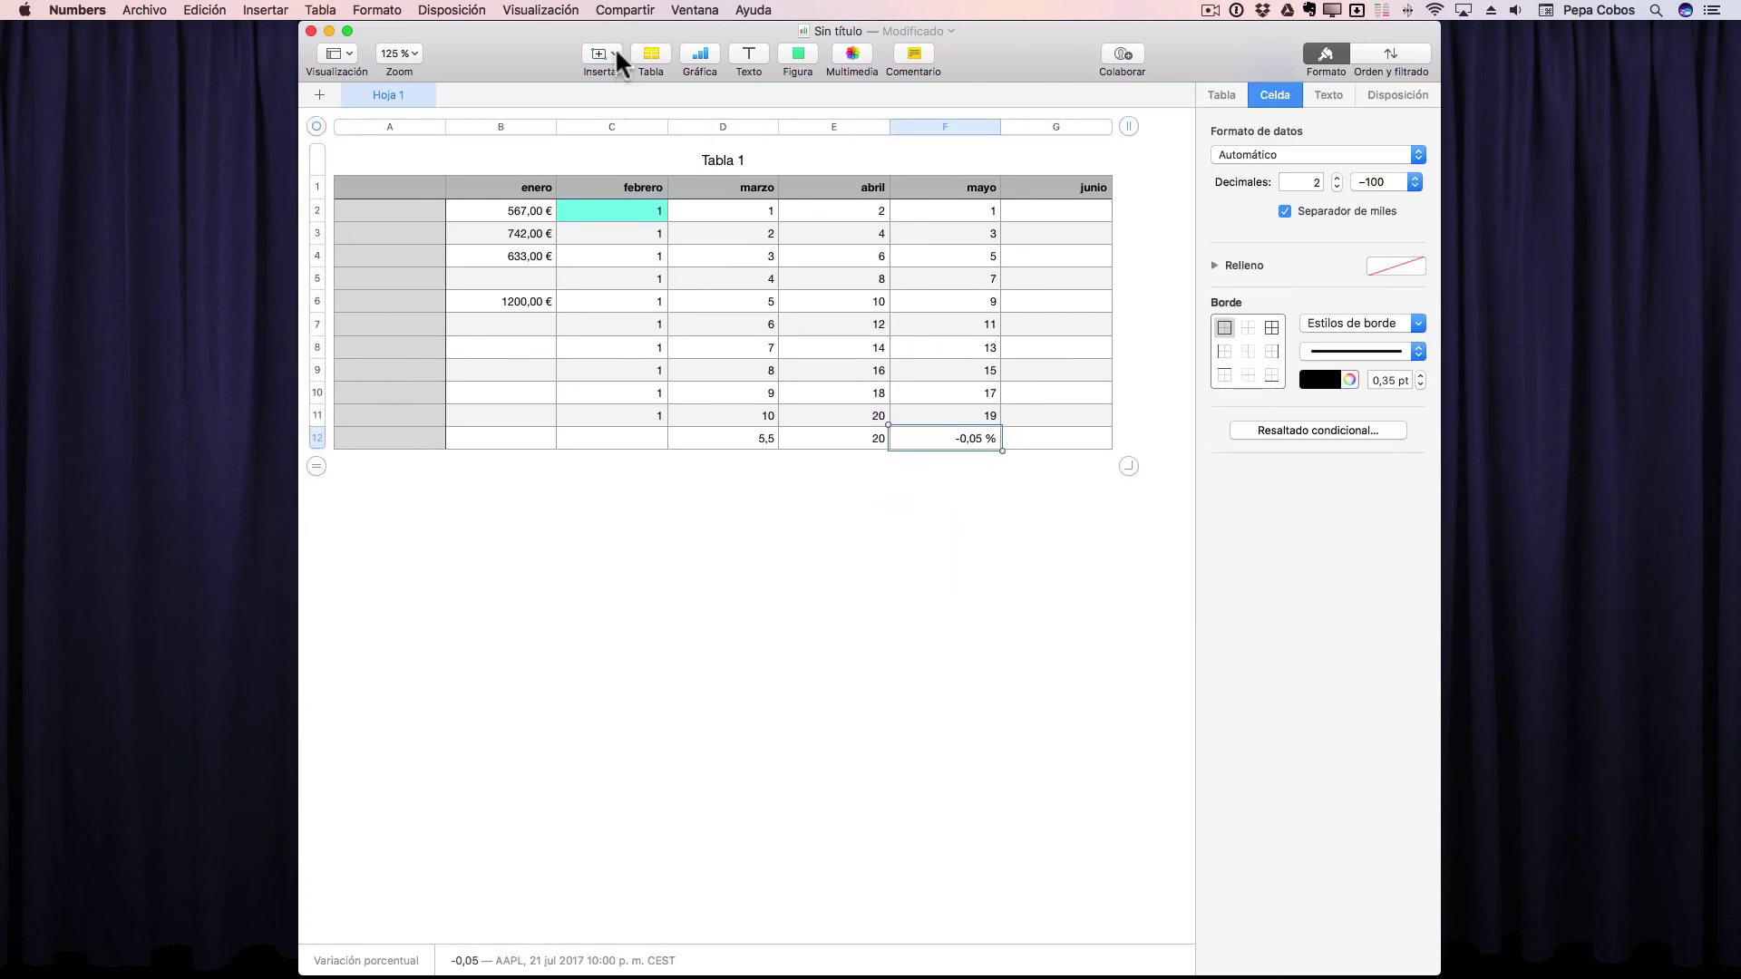
{"action": "left_click", "coordinate": [1061, 367]}
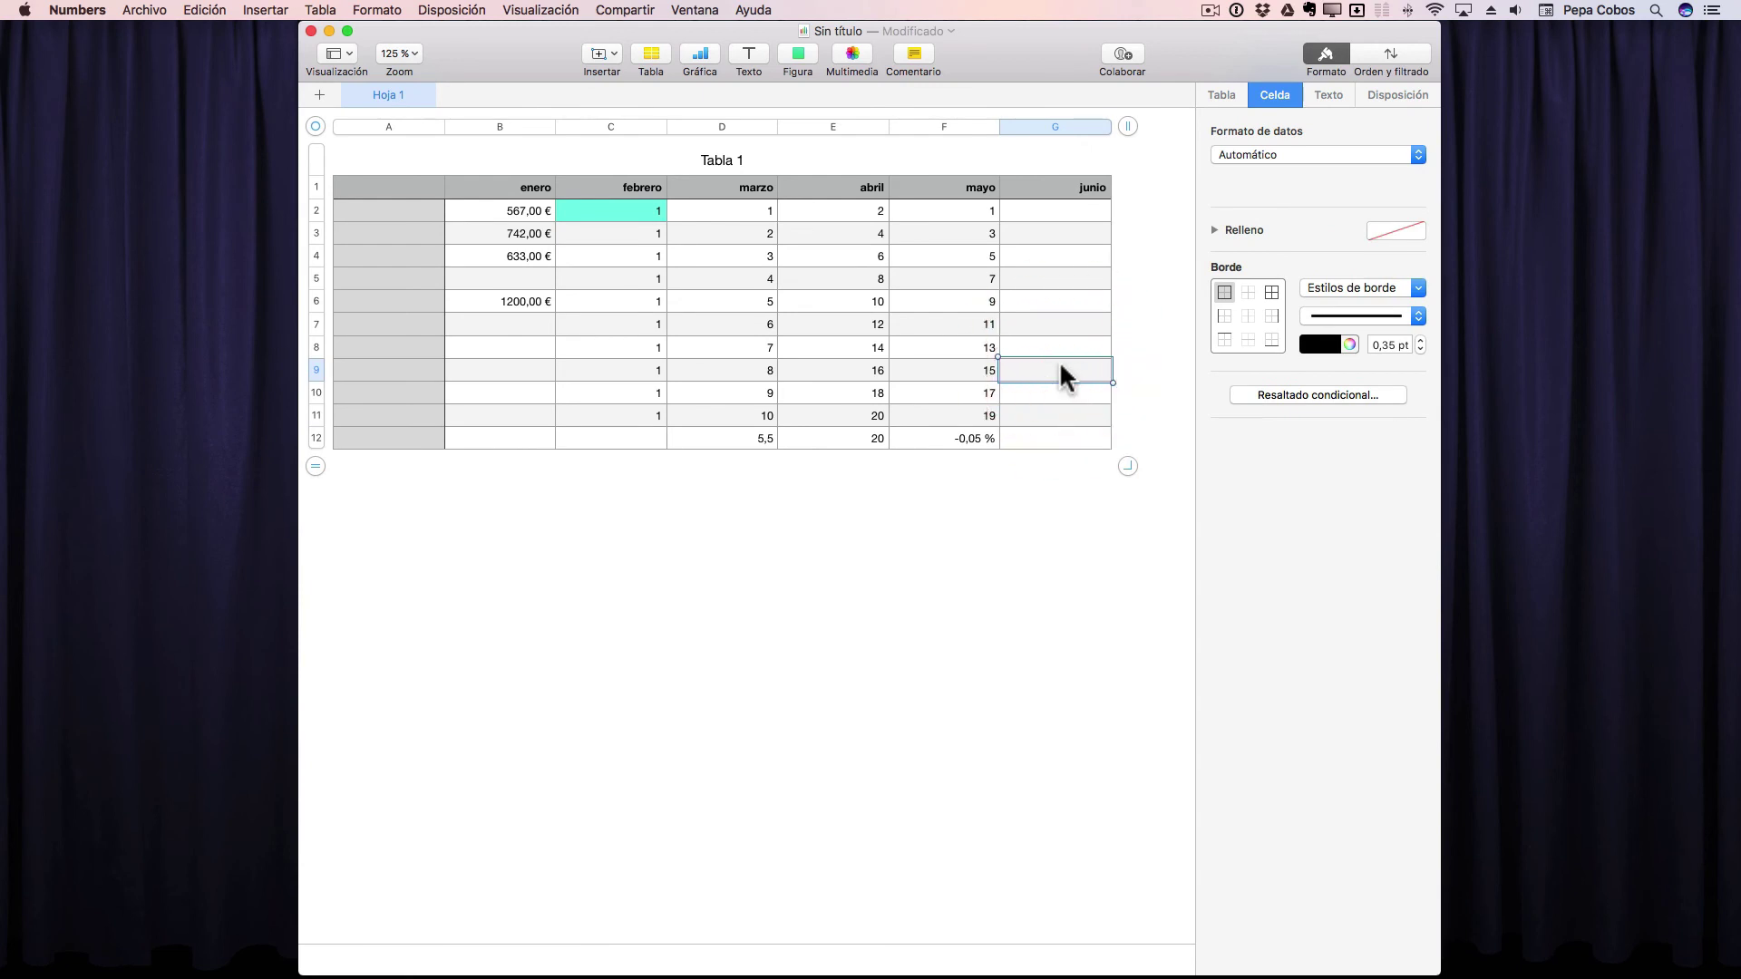
{"action": "type", "text": "="}
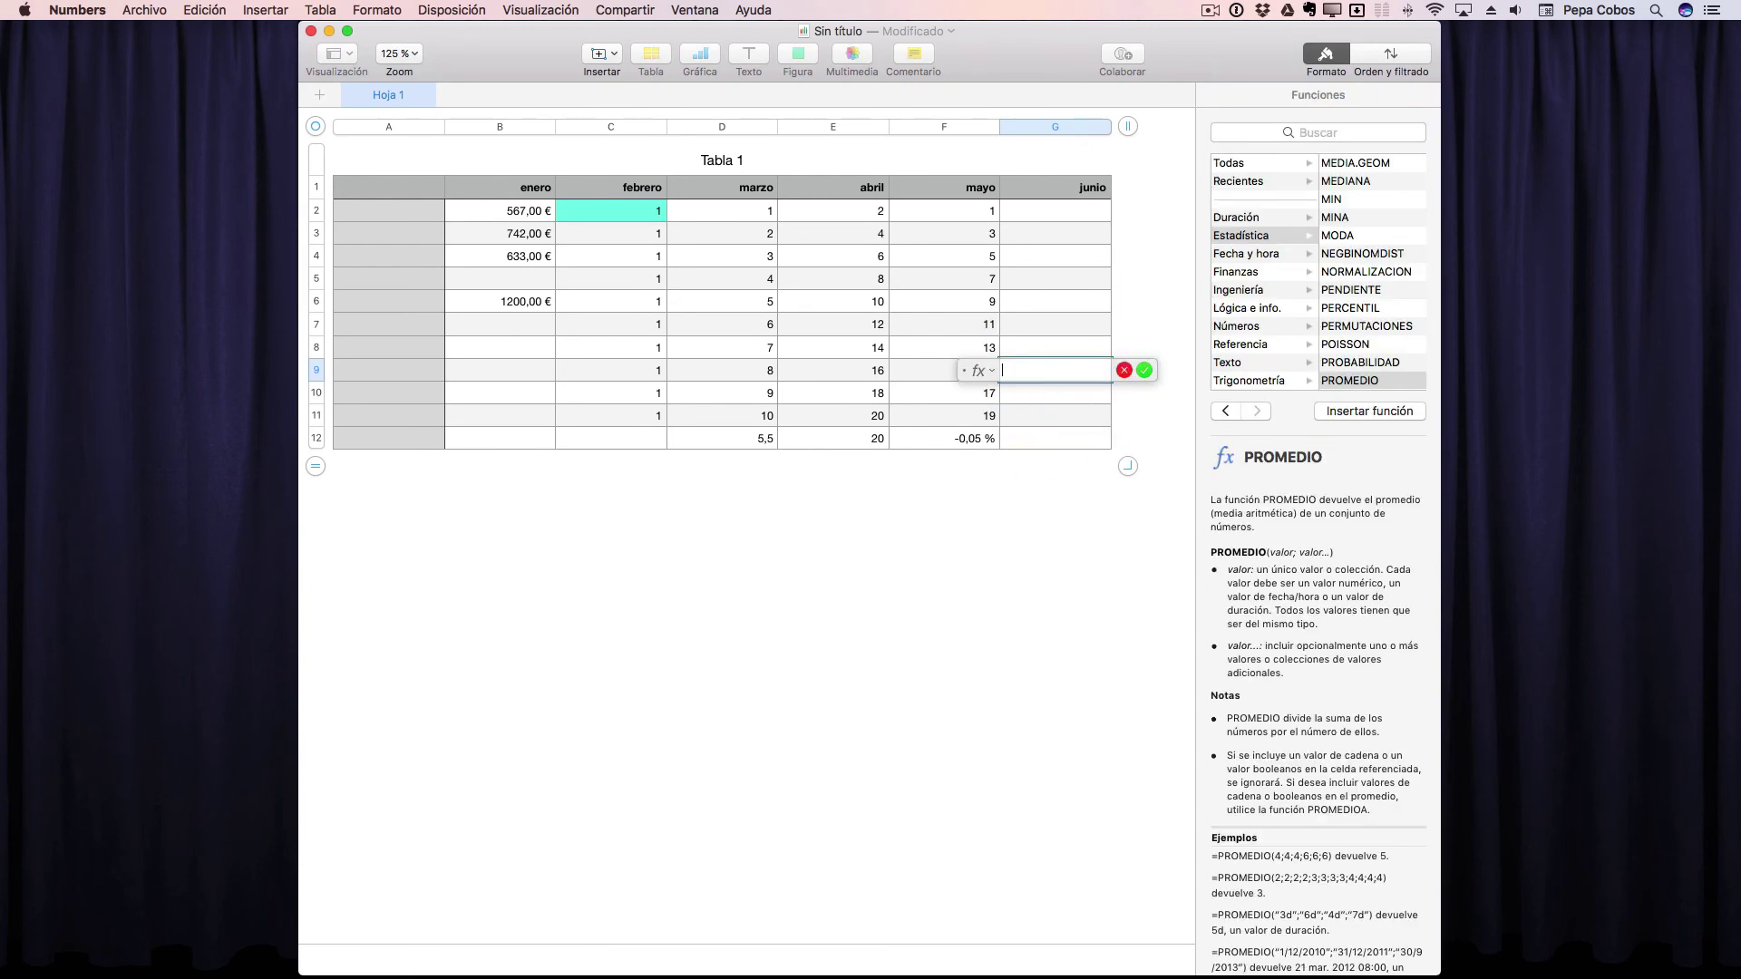
{"action": "left_click", "coordinate": [1079, 464]}
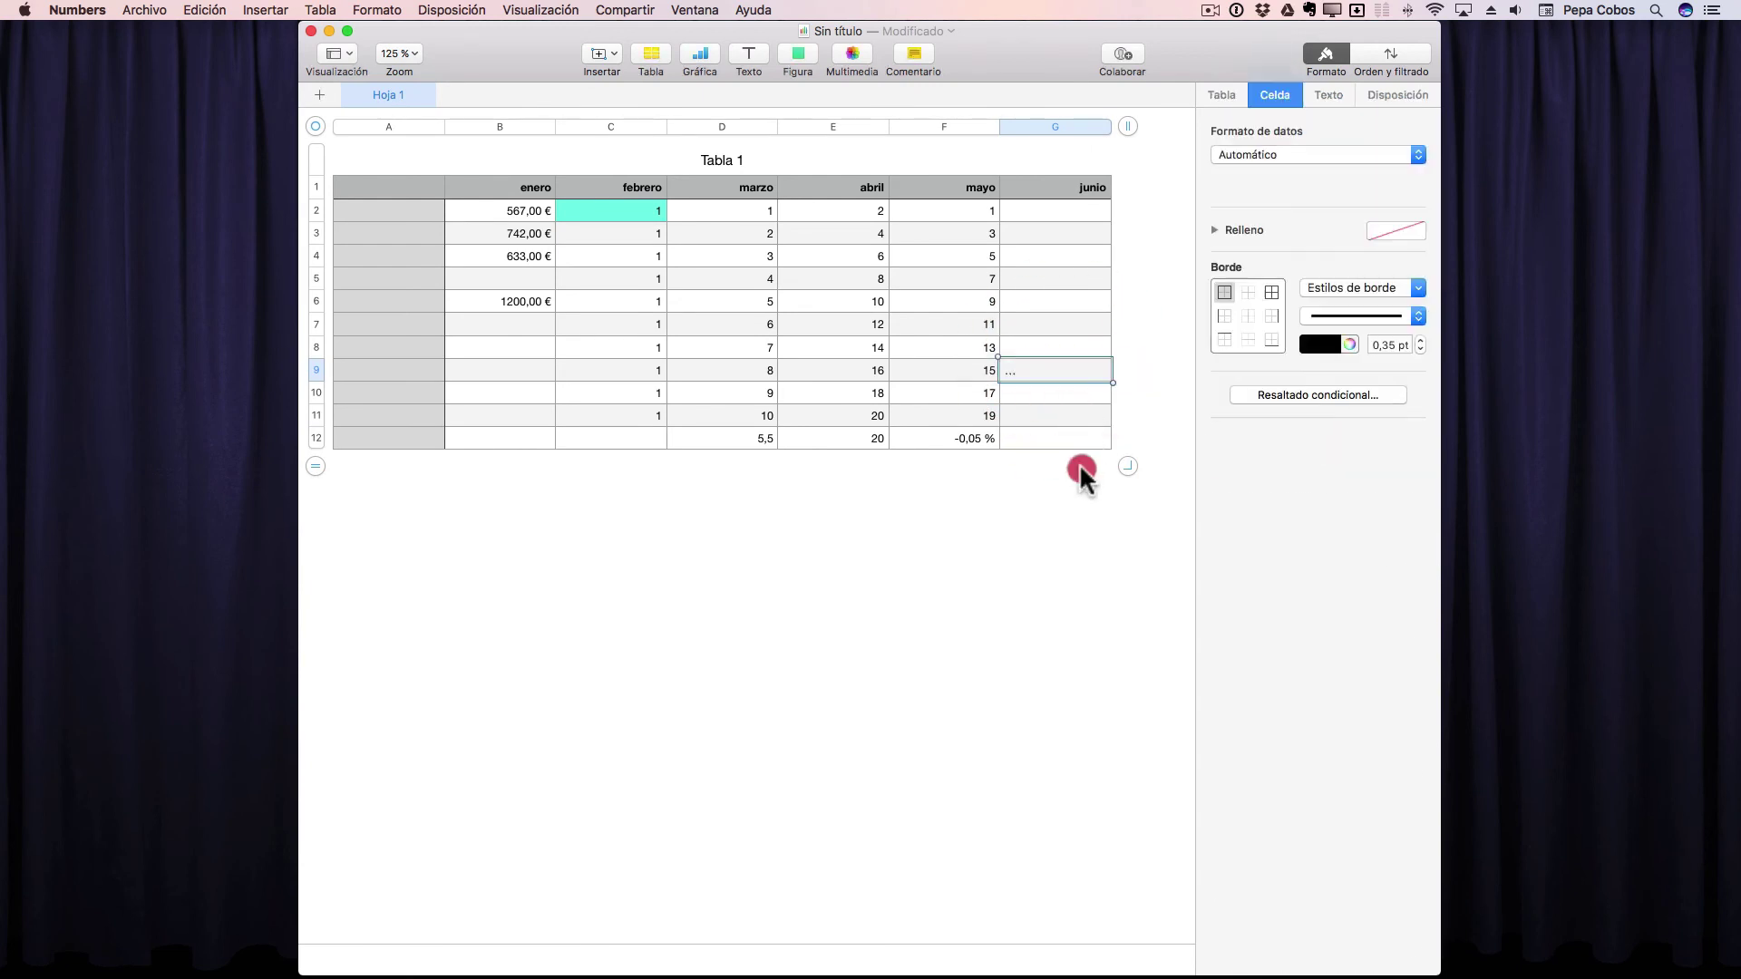
{"action": "left_click", "coordinate": [1042, 600]}
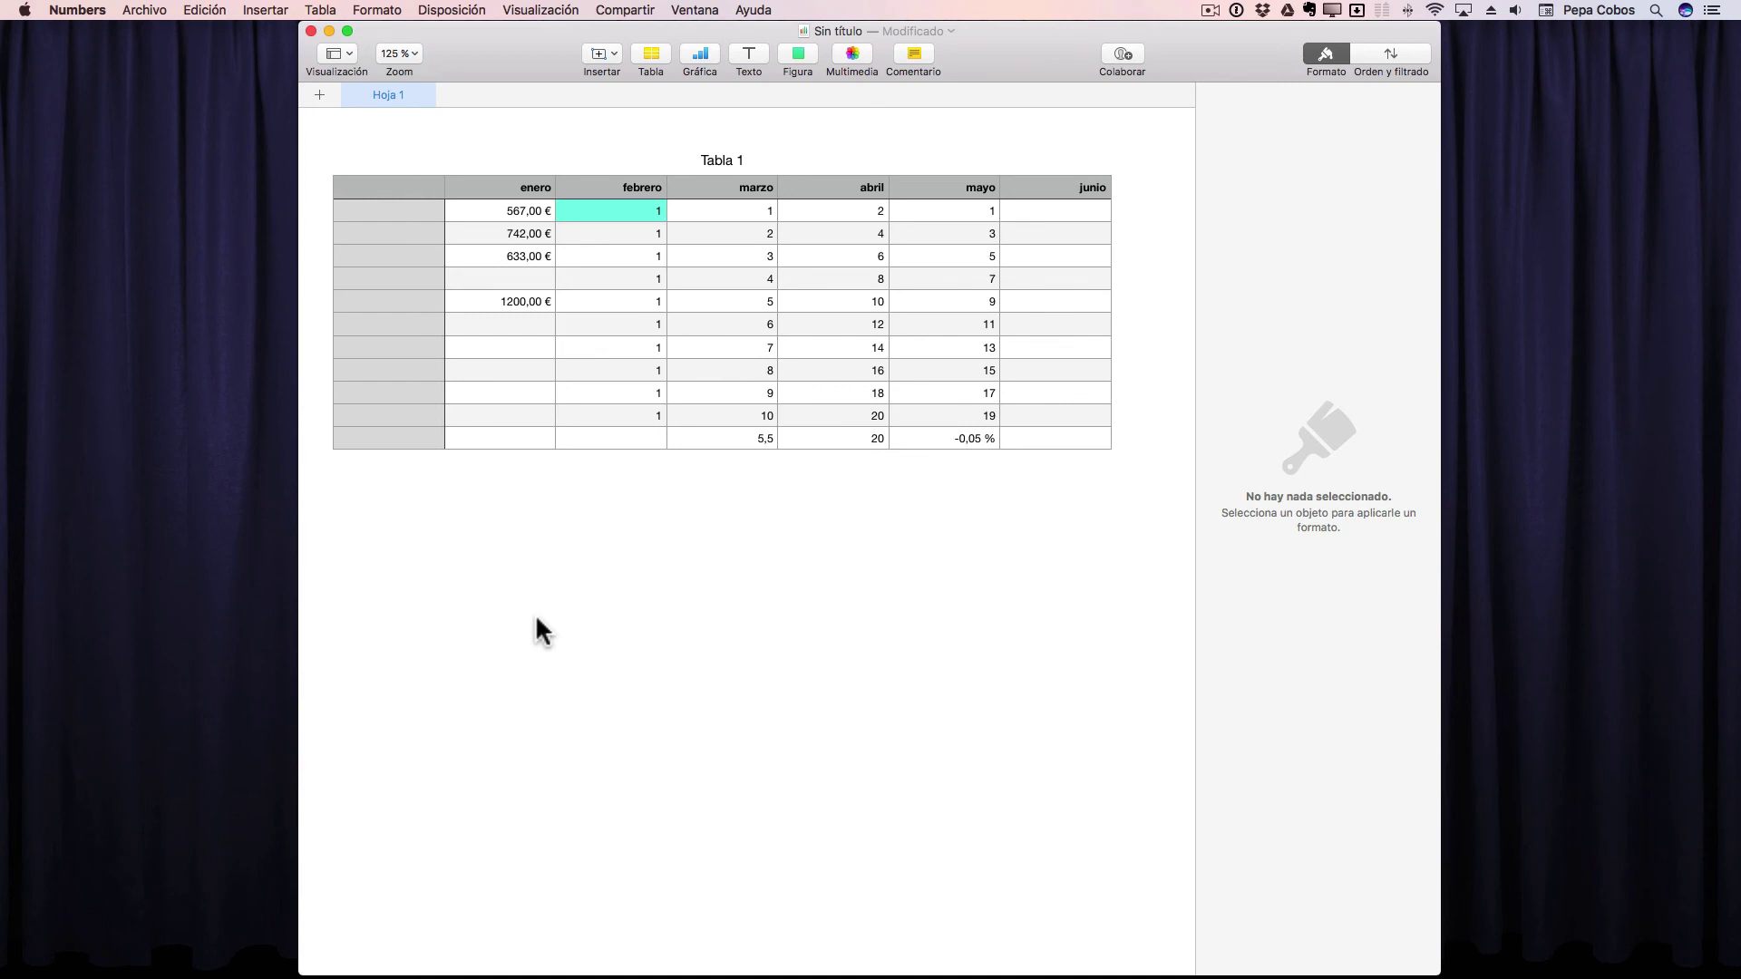
Move the enero column one place right, then back to column B.
{"action": "left_click", "coordinate": [475, 199]}
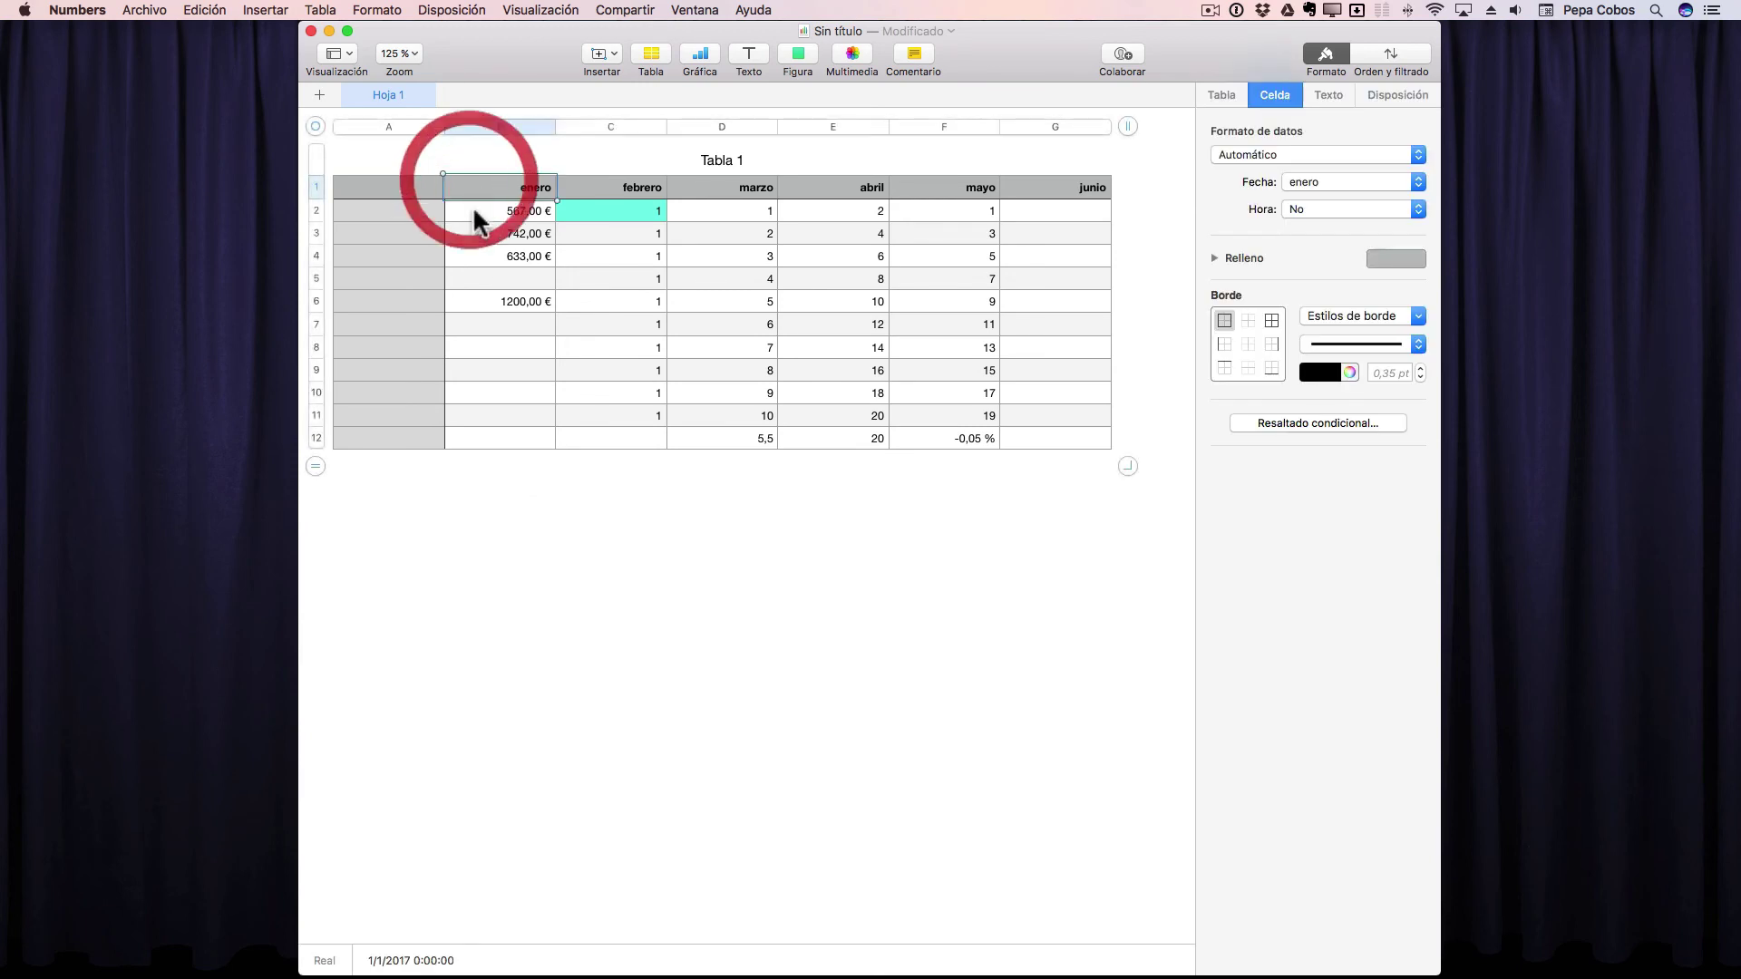
{"action": "left_click", "coordinate": [493, 124]}
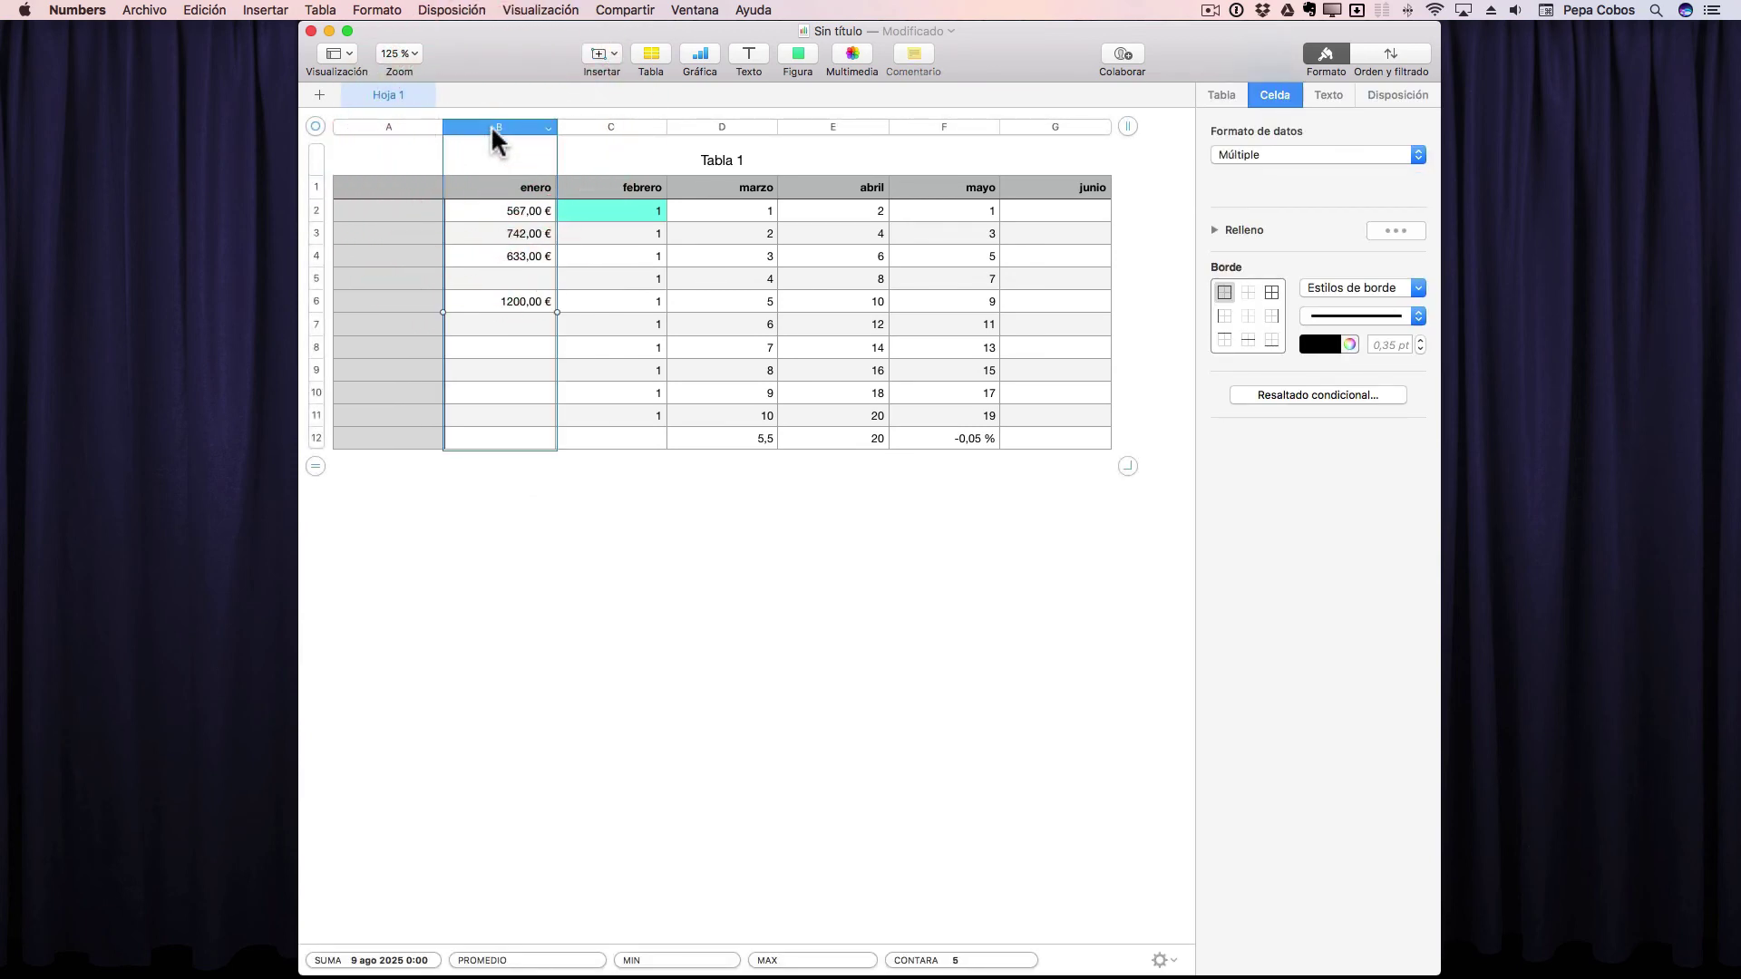
{"action": "left_click_drag", "start_coordinate": [488, 123], "coordinate": [608, 134]}
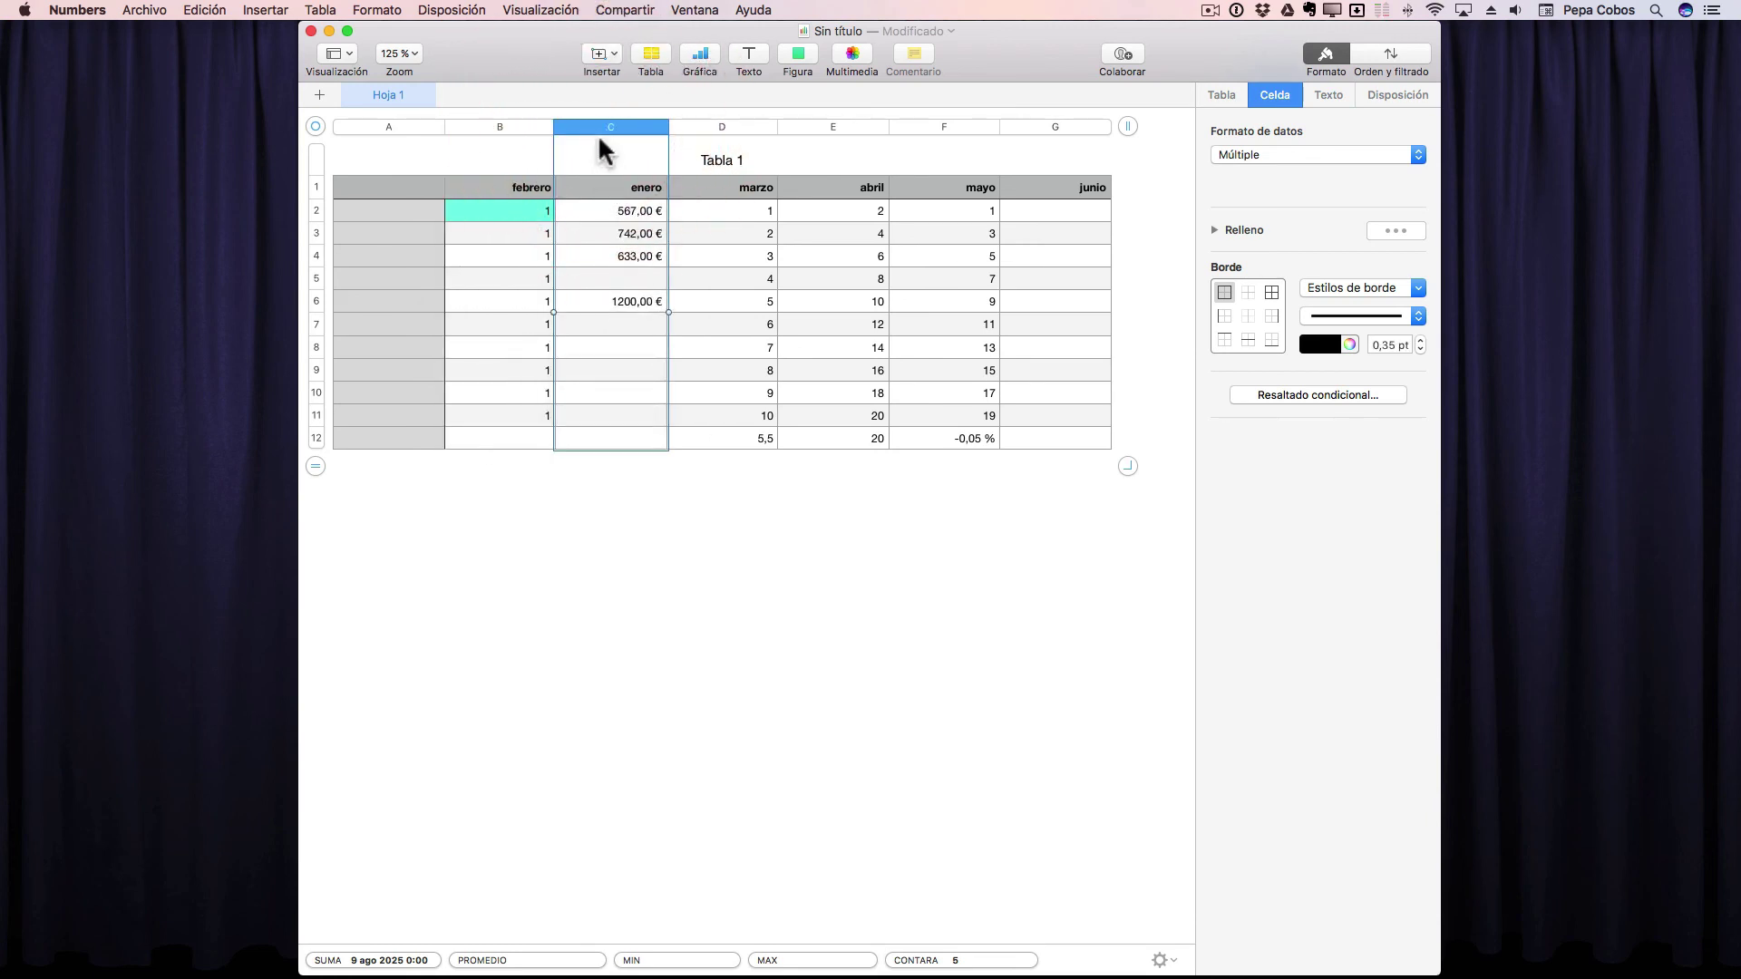
{"action": "left_click", "coordinate": [614, 127]}
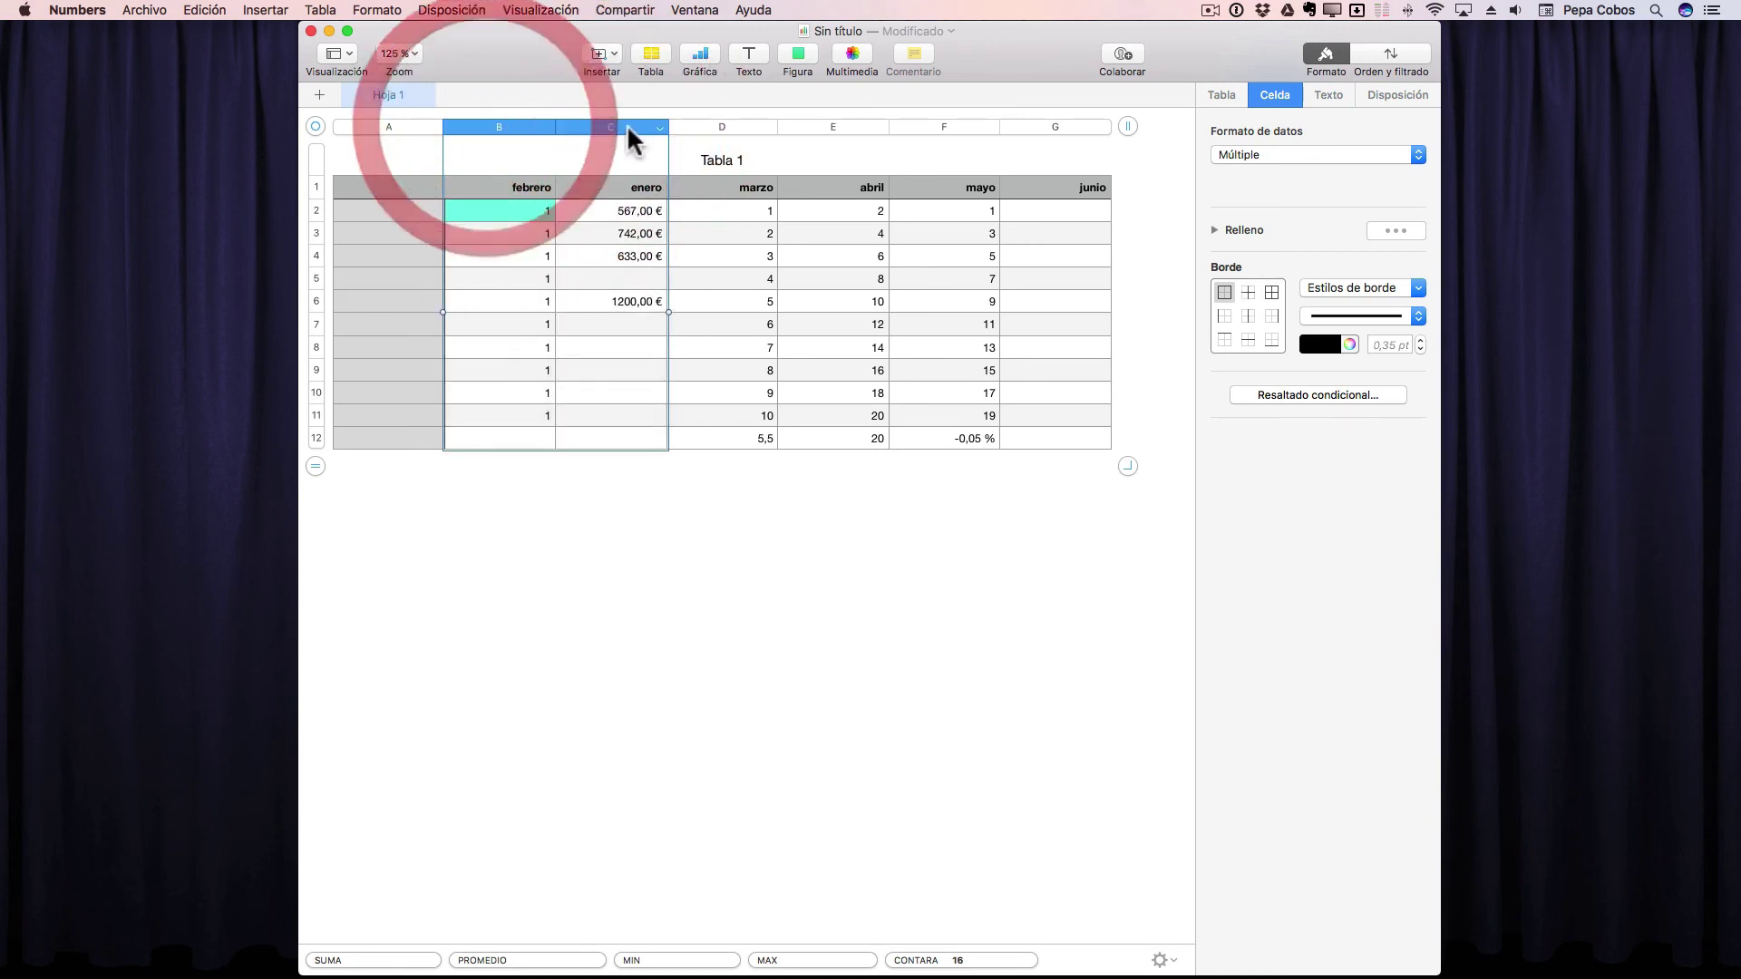
{"action": "left_click_drag", "start_coordinate": [615, 130], "coordinate": [498, 123]}
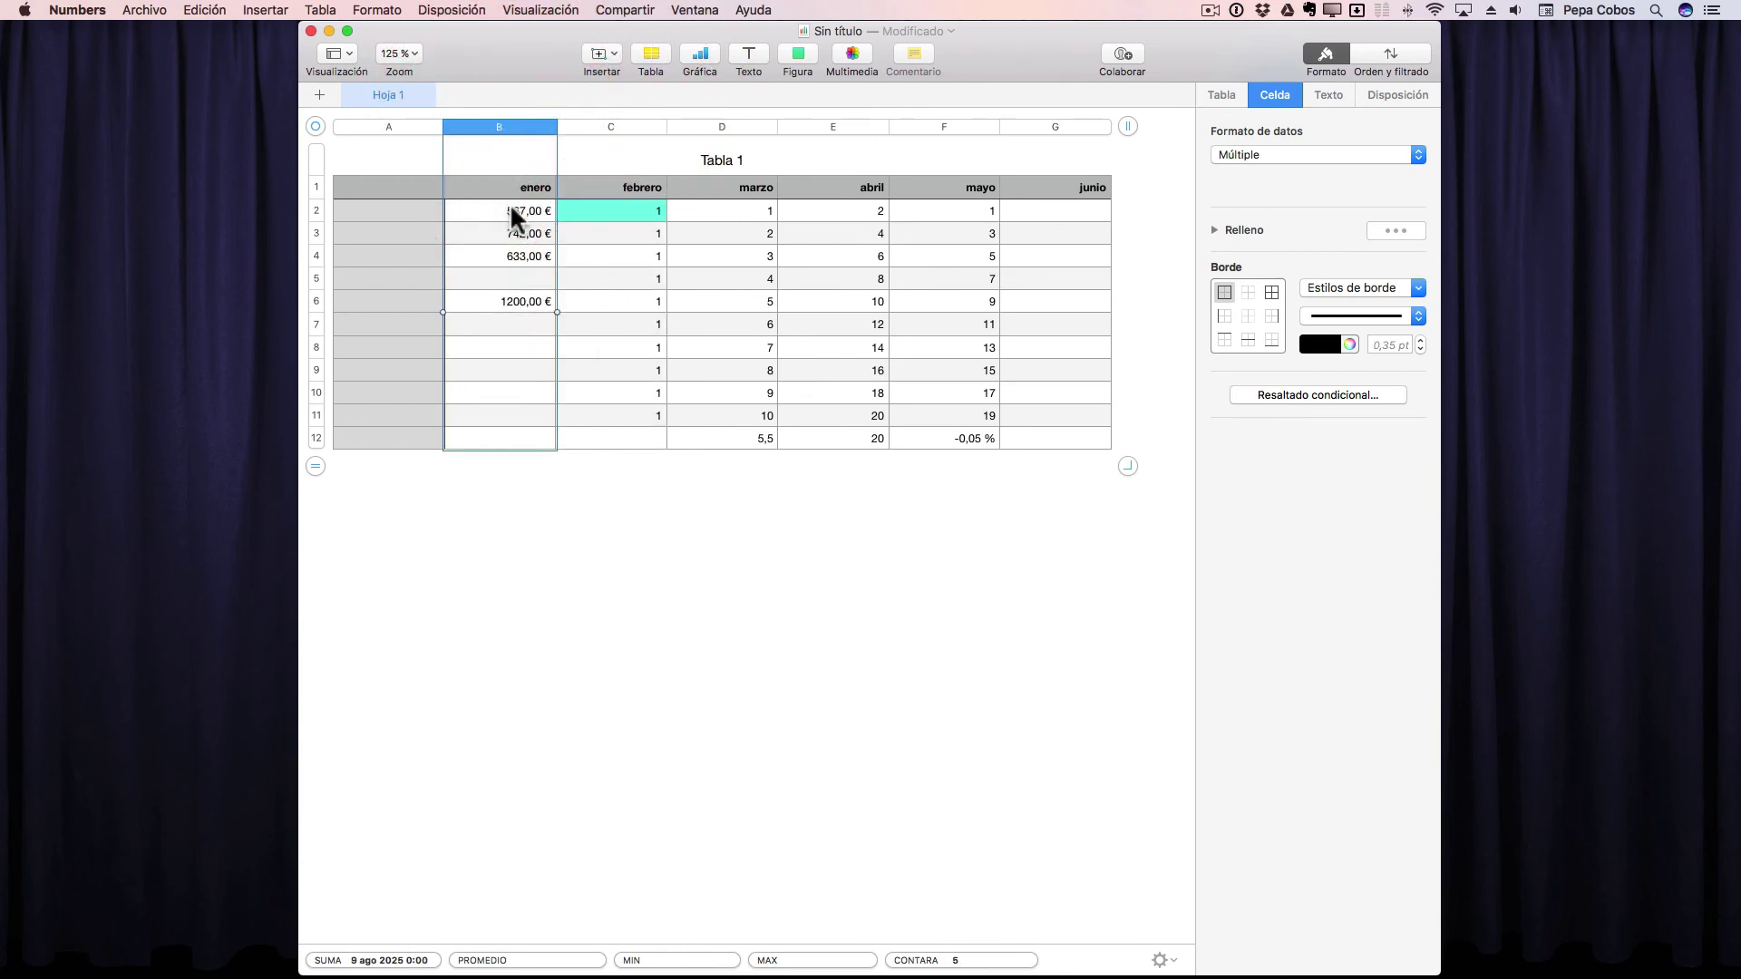
Move the 1200,00 € value down out of row 6 and shift row 7 down to row 9.
{"action": "left_click", "coordinate": [504, 300]}
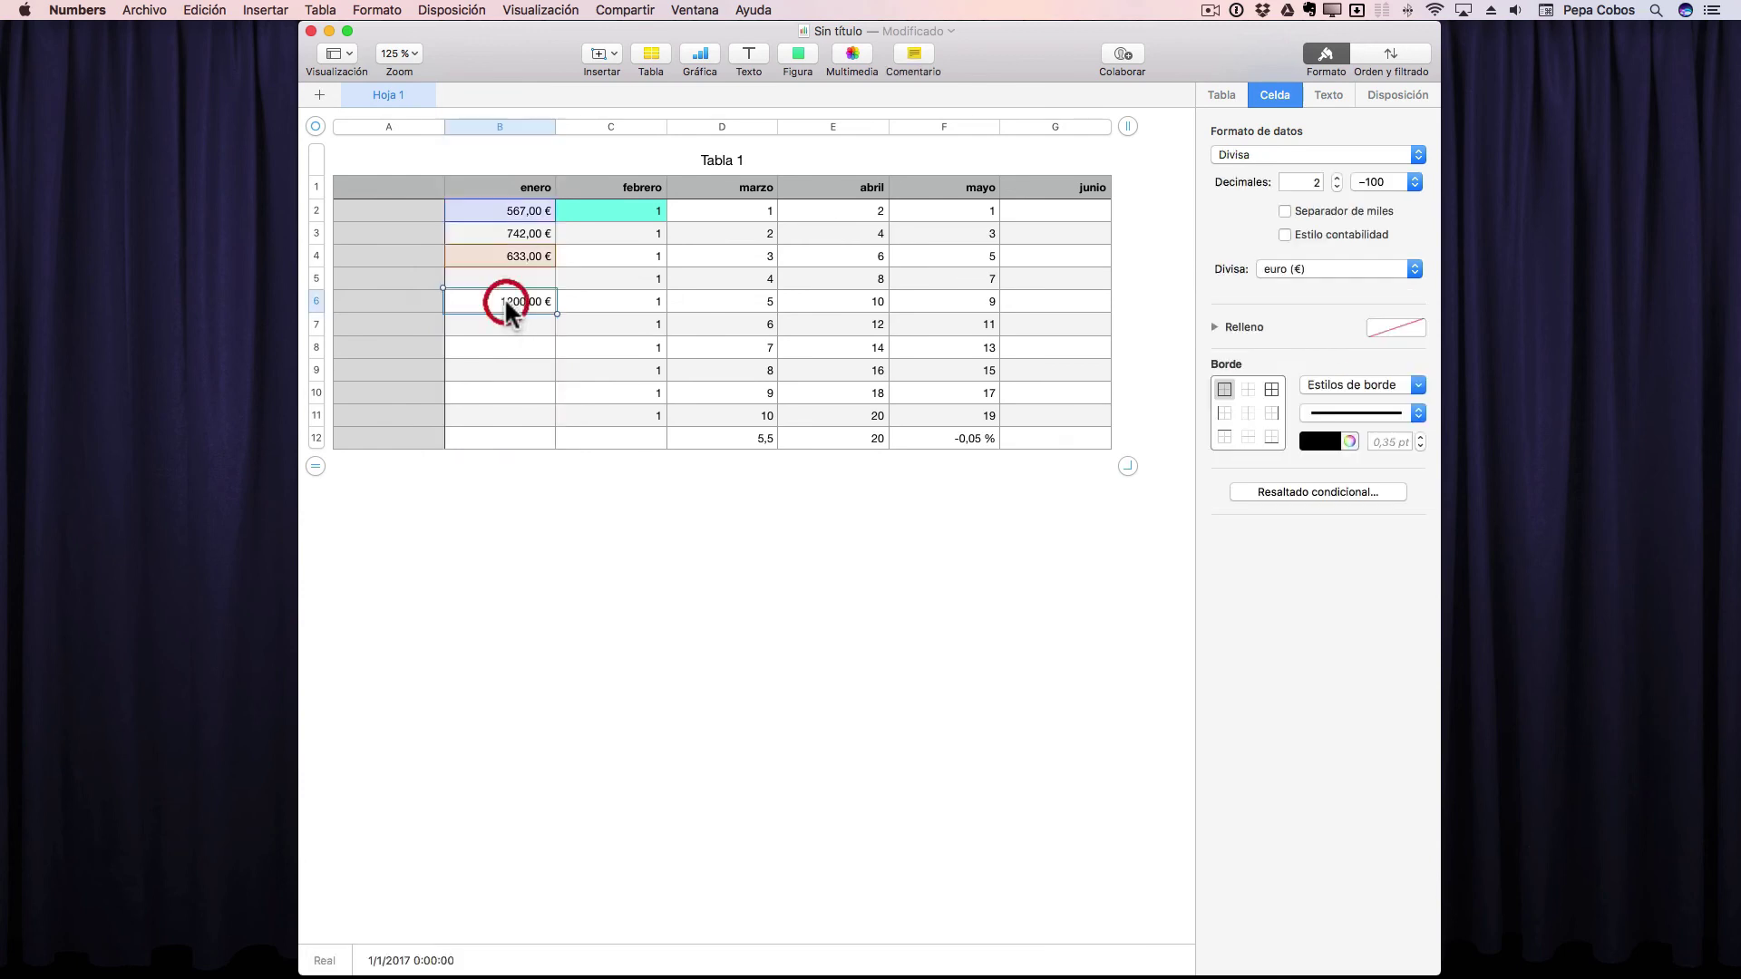
{"action": "left_click_drag", "start_coordinate": [475, 299], "coordinate": [509, 372]}
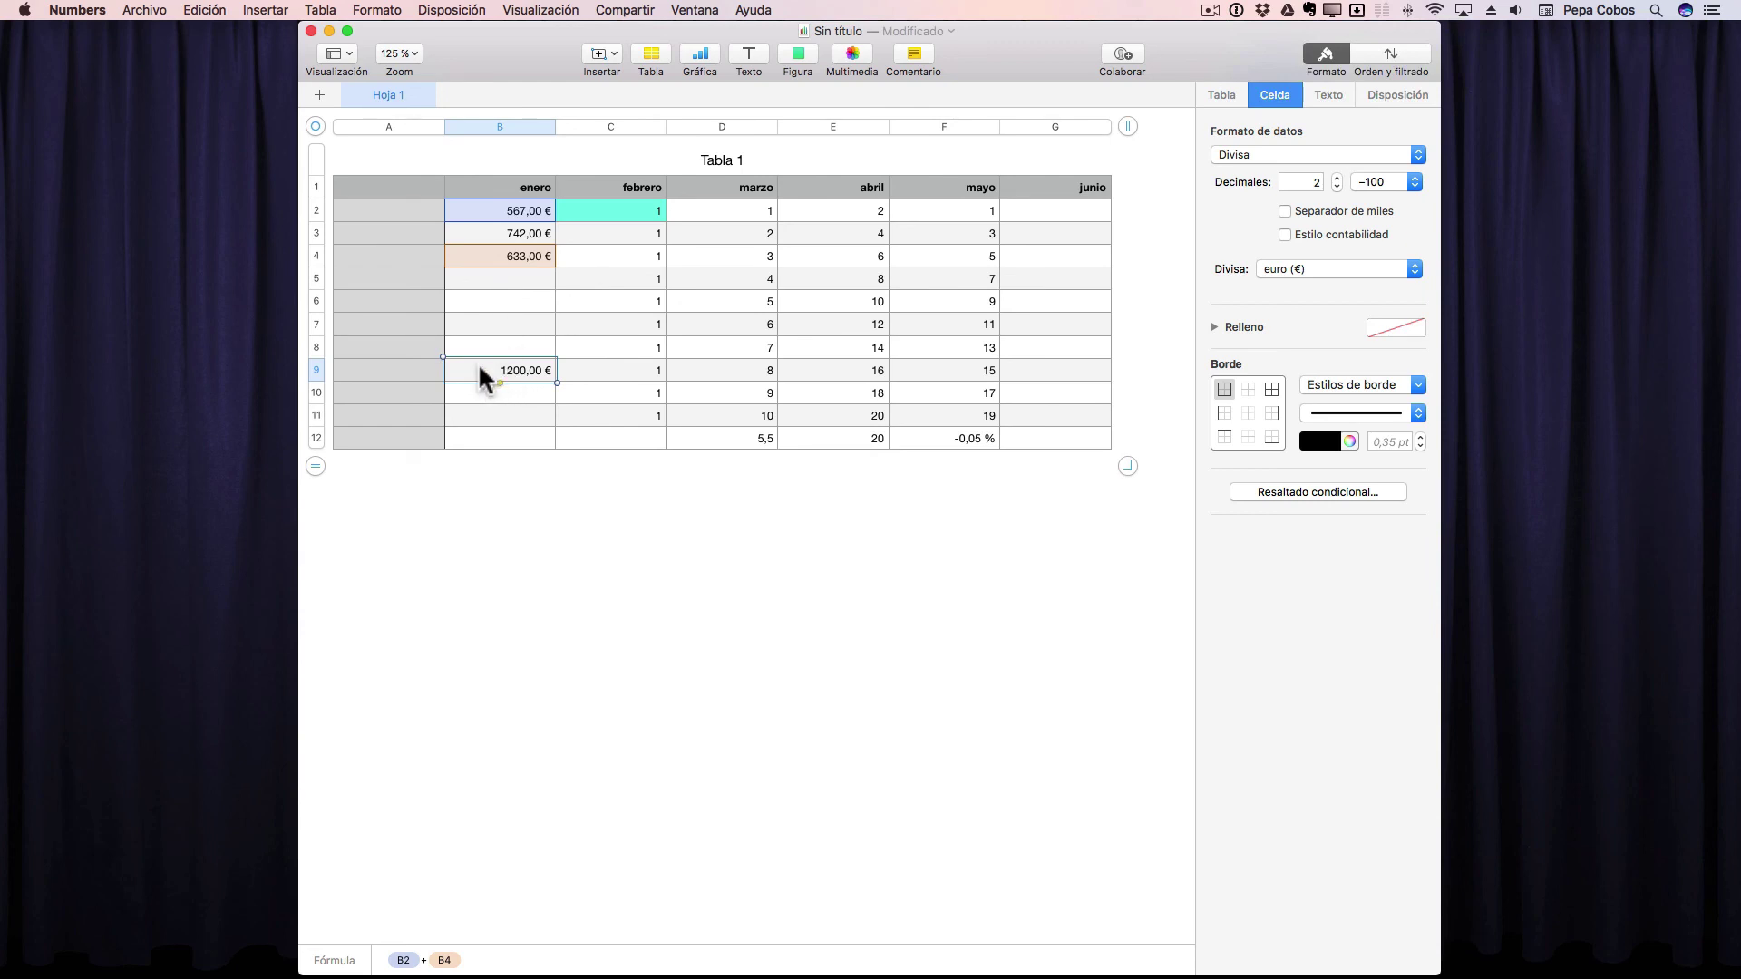
{"action": "left_click_drag", "start_coordinate": [480, 366], "coordinate": [475, 345]}
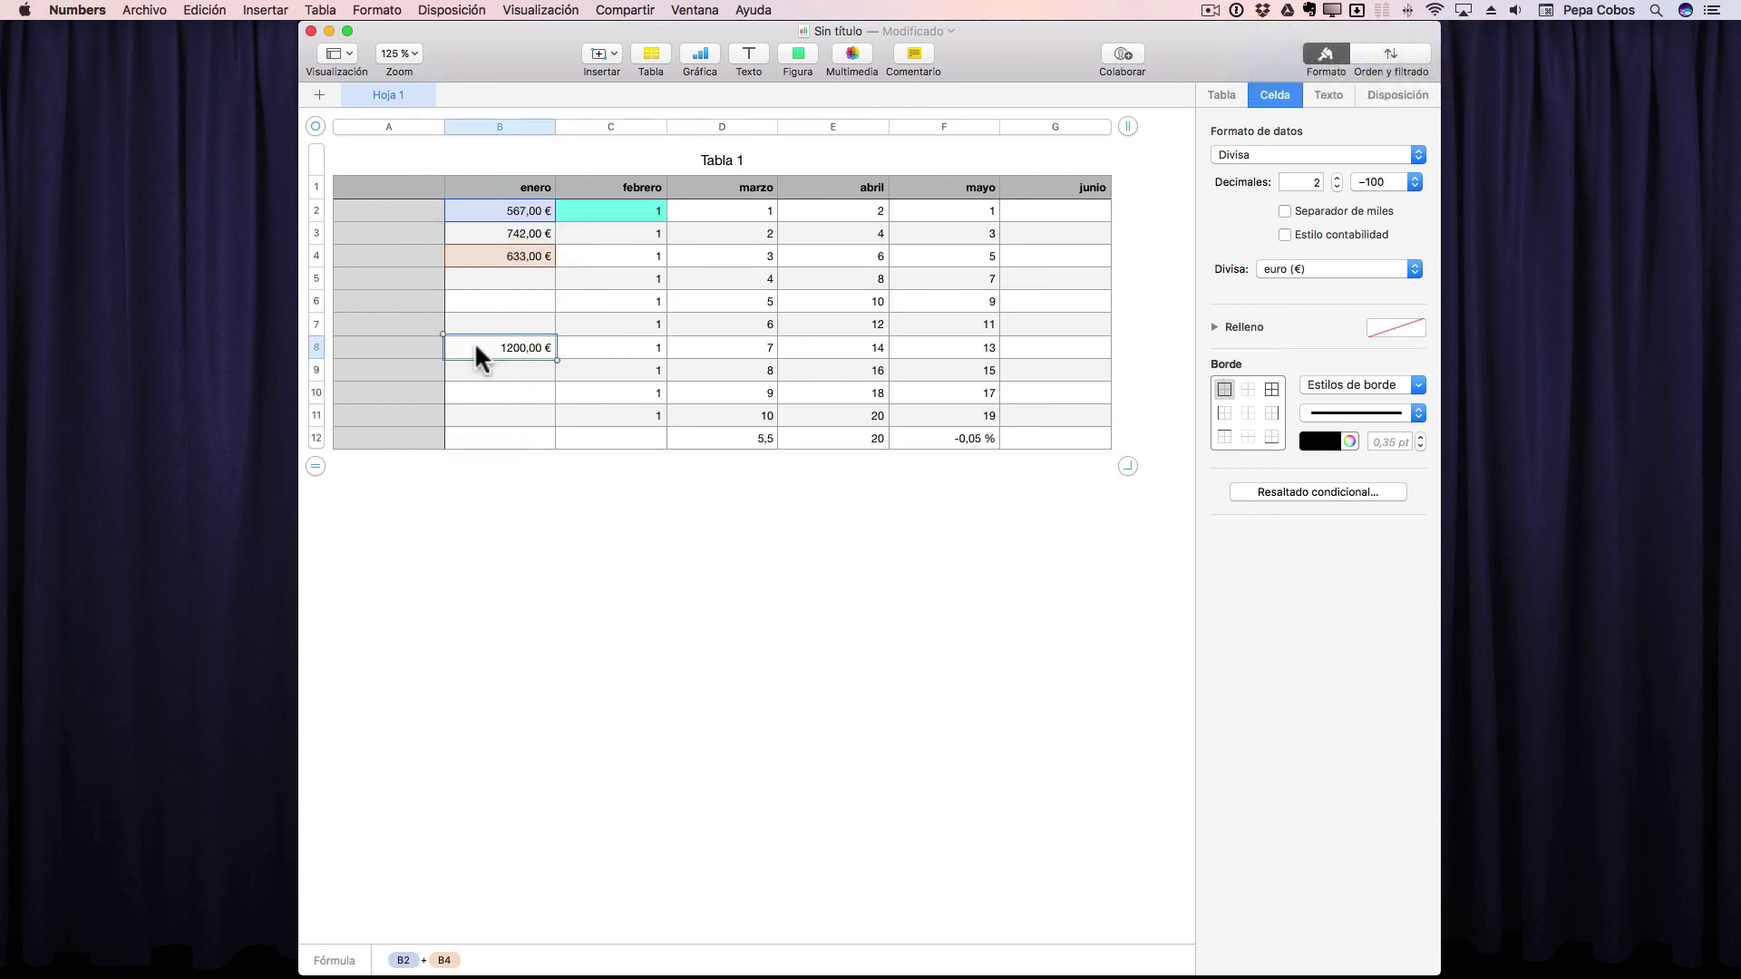
{"action": "left_click", "coordinate": [316, 323]}
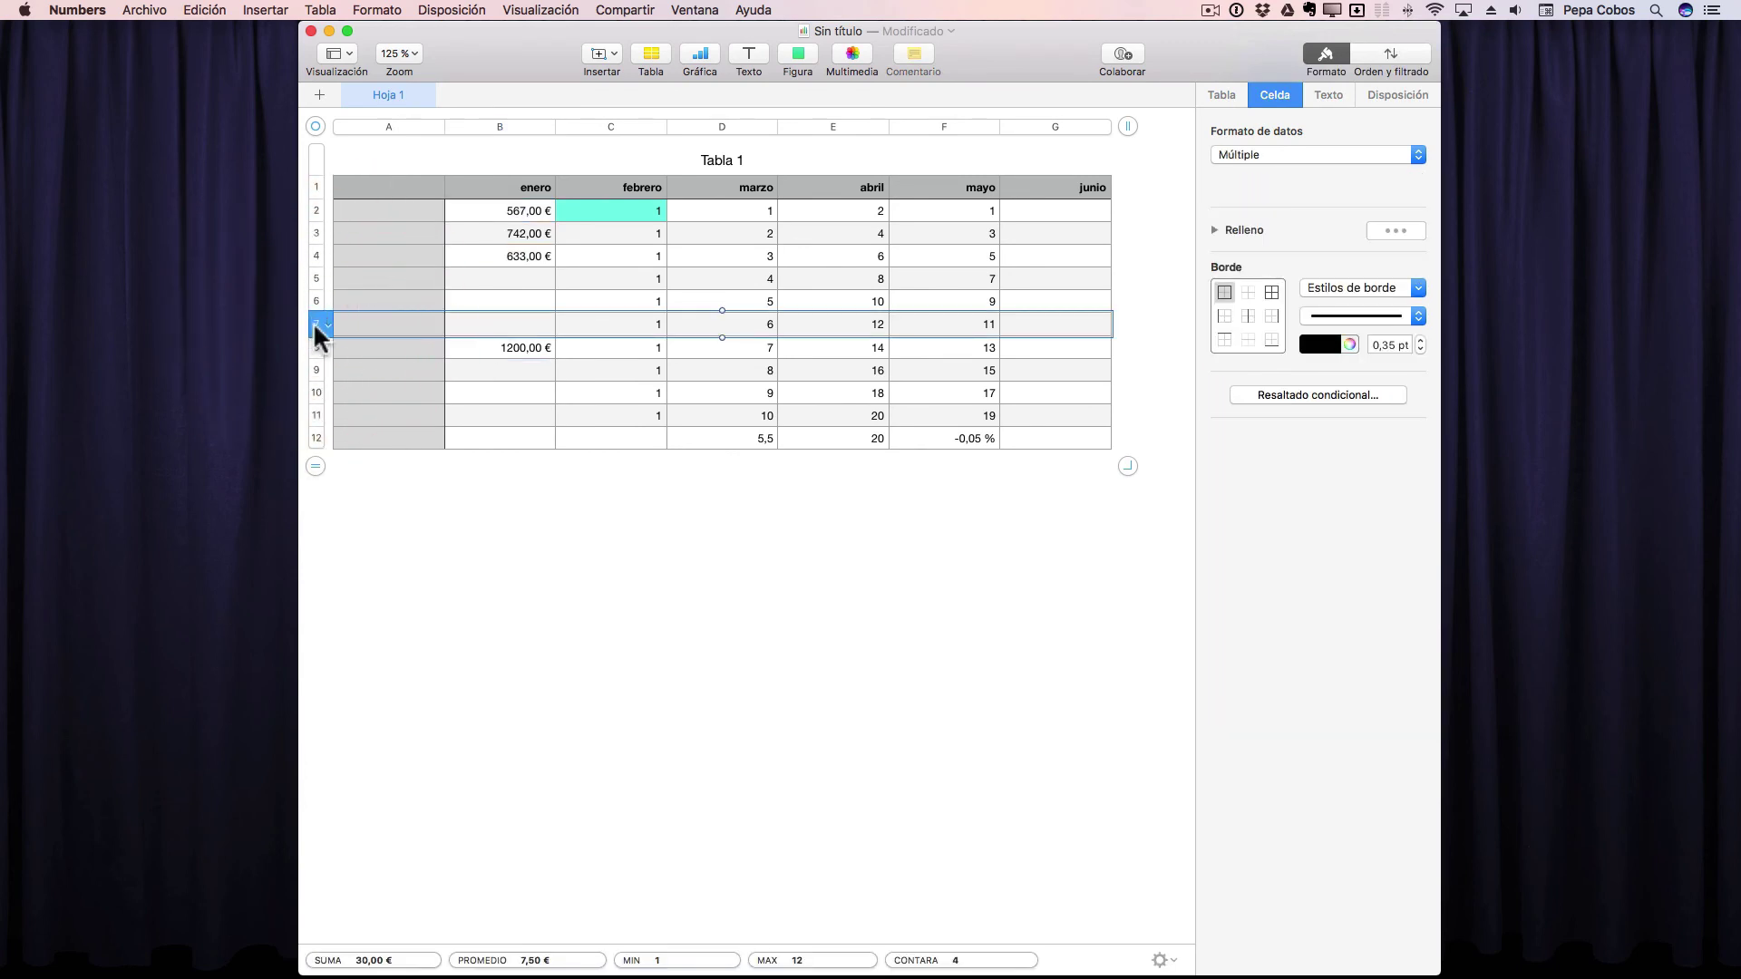
{"action": "left_click_drag", "start_coordinate": [317, 324], "coordinate": [315, 370]}
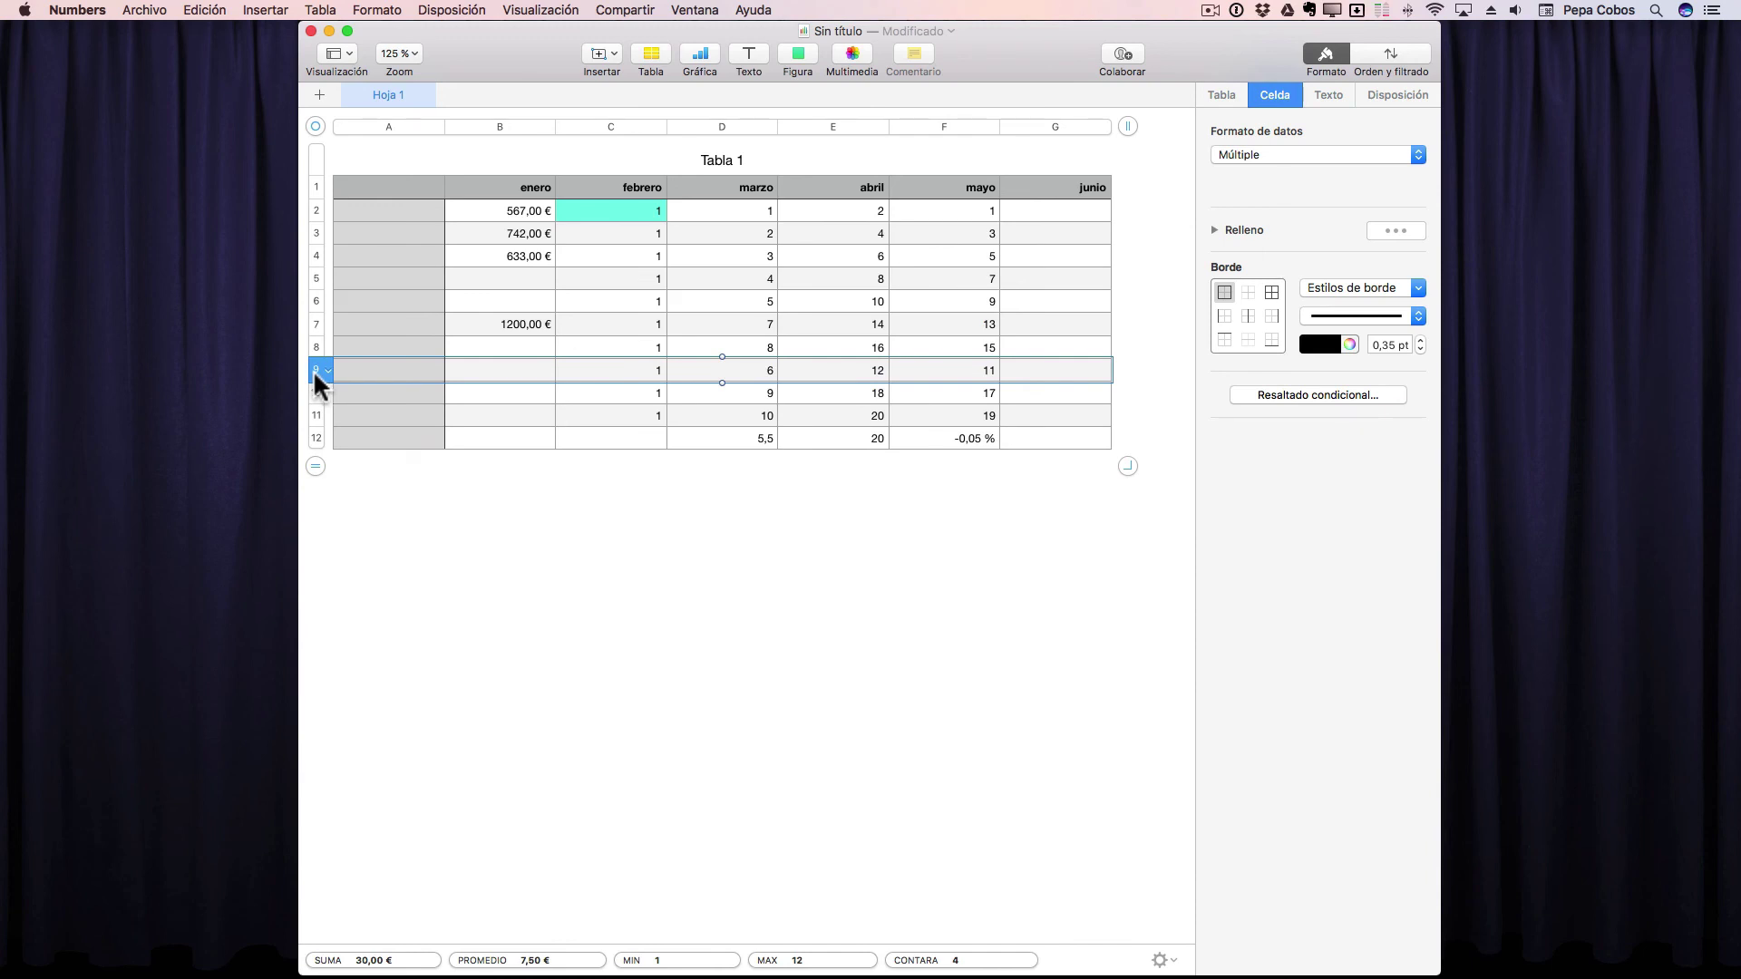
Move the B2:C4 block (567, 742, 633 € and their 1s) down to B10:C12.
{"action": "left_click", "coordinate": [487, 206]}
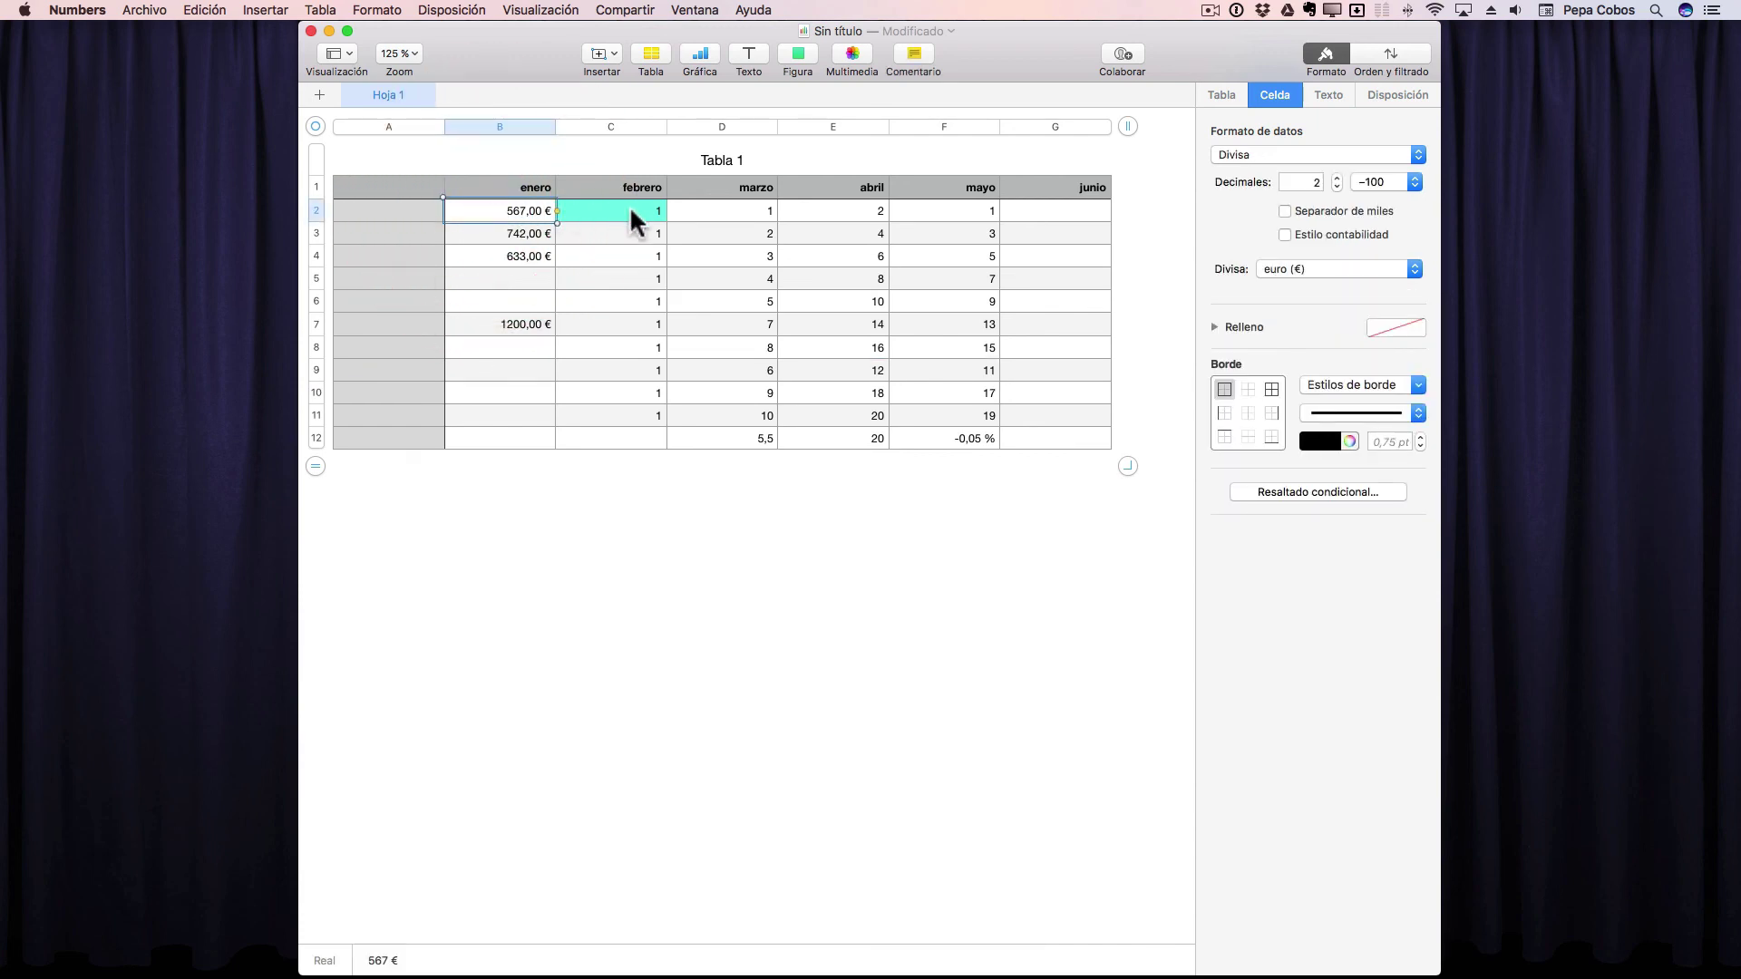
{"action": "left_click", "coordinate": [635, 263], "text": "shift"}
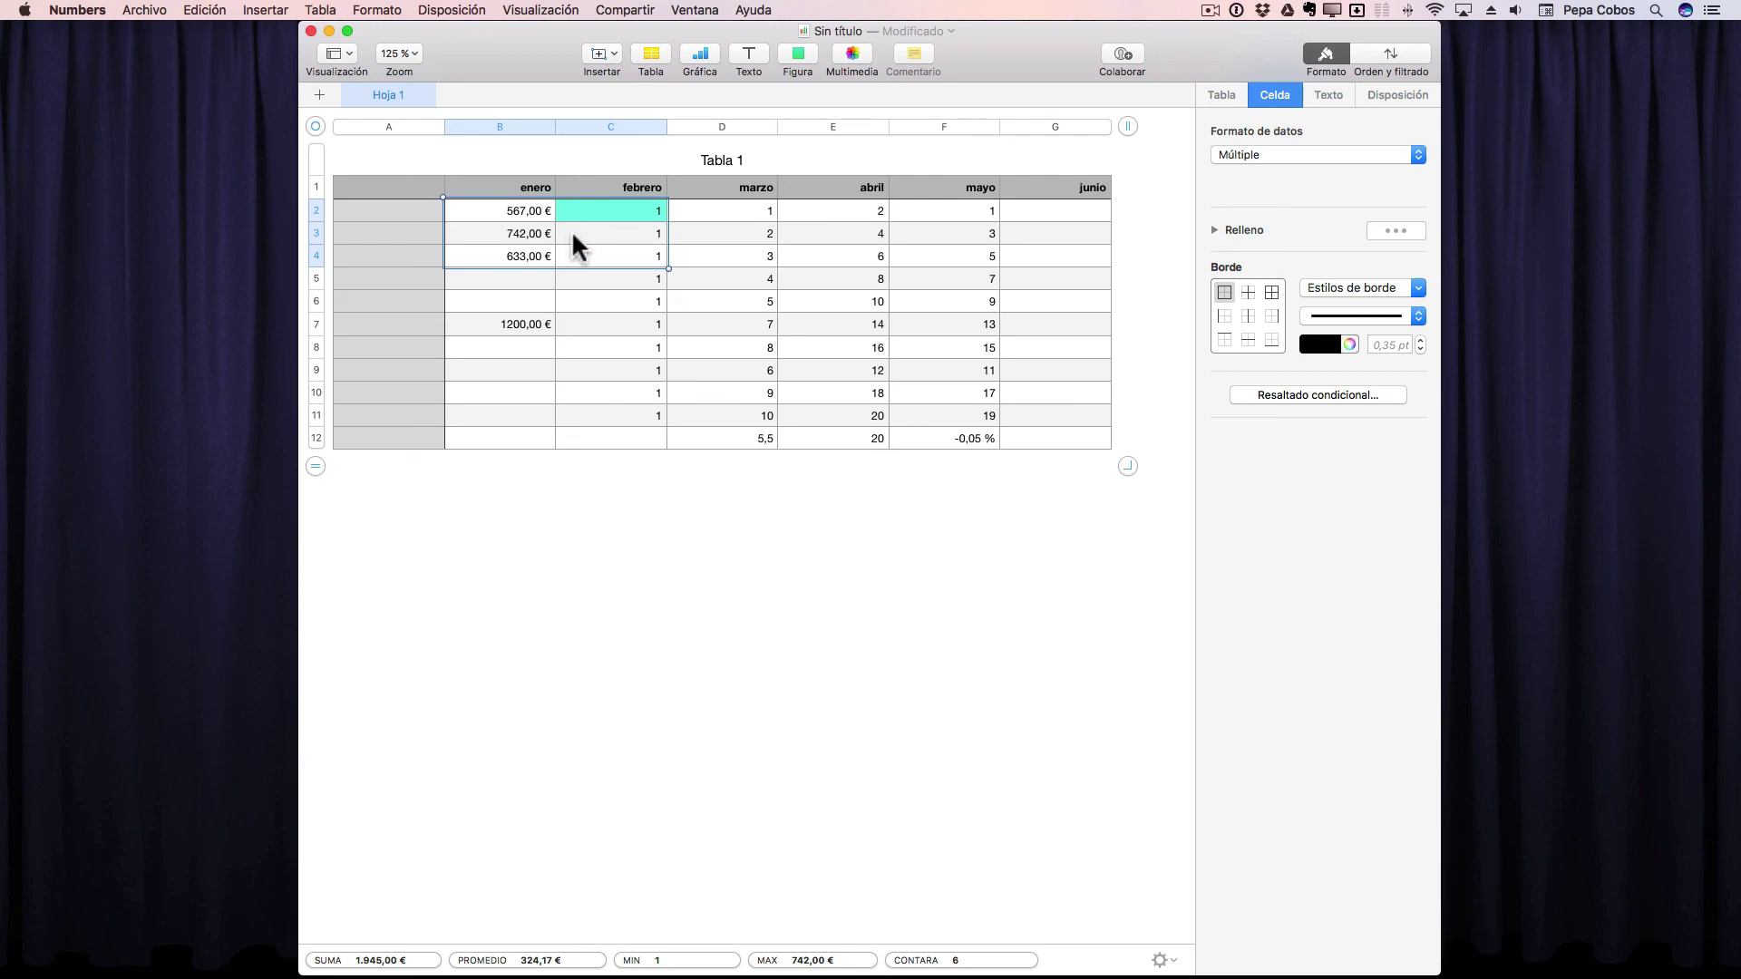
{"action": "left_click_drag", "start_coordinate": [573, 234], "coordinate": [576, 420]}
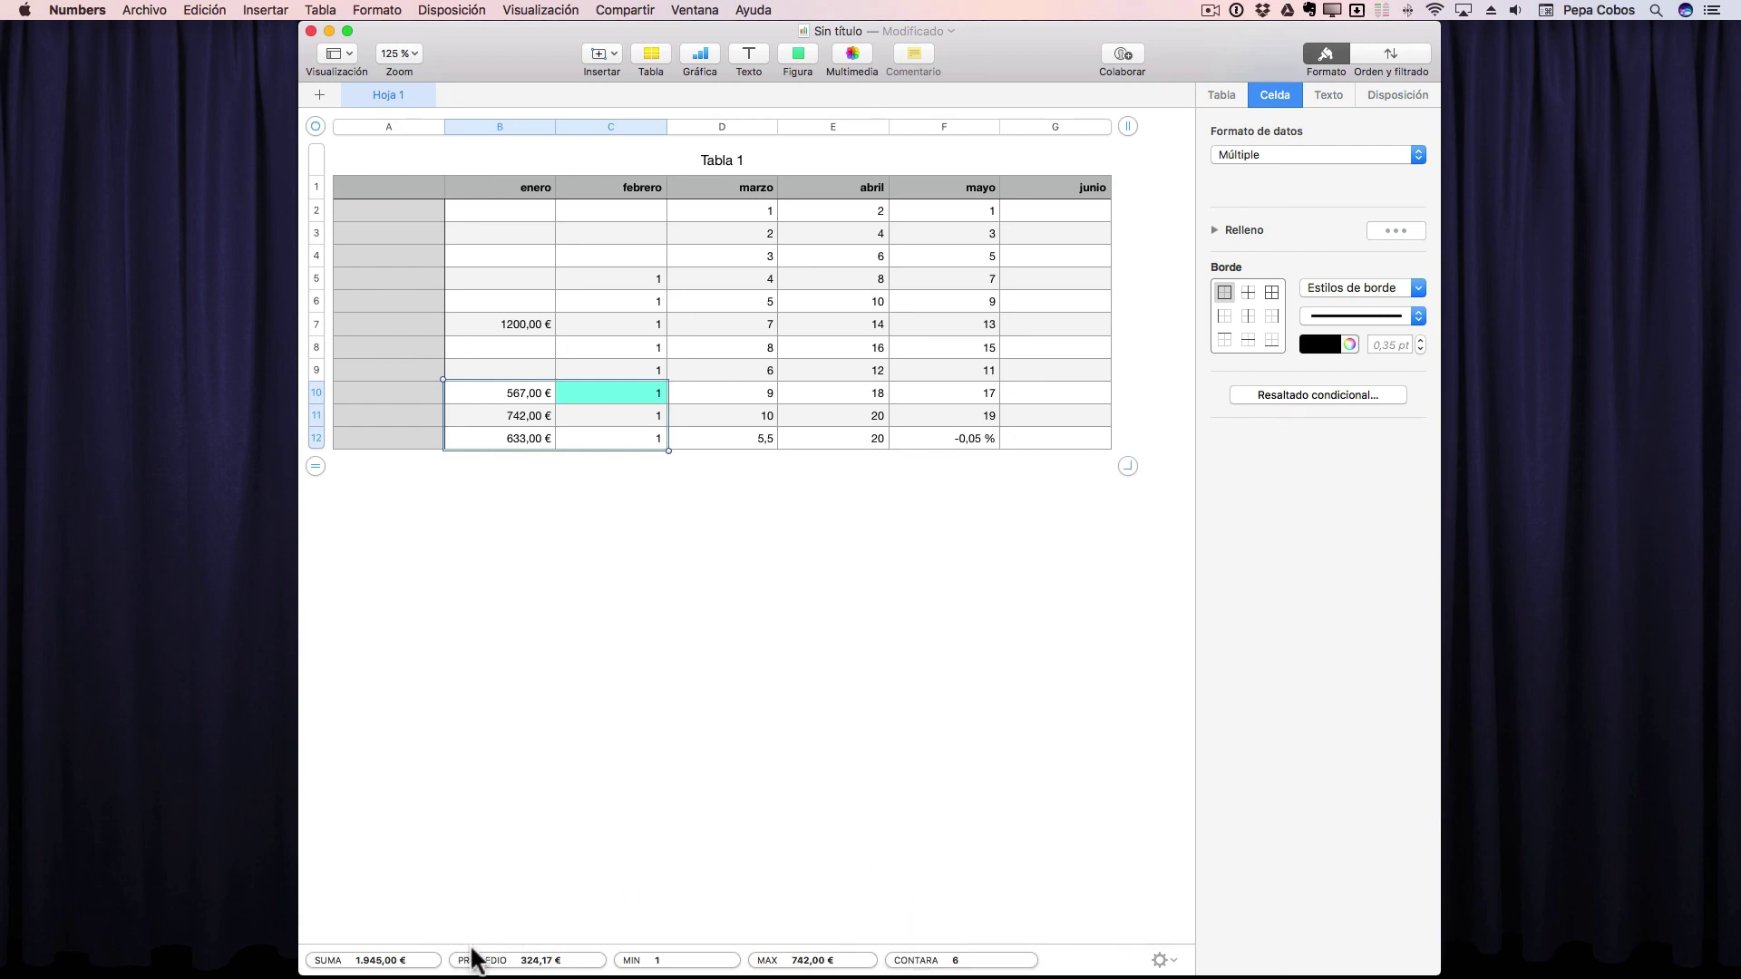
{"action": "left_click_drag", "start_coordinate": [493, 949], "coordinate": [488, 254]}
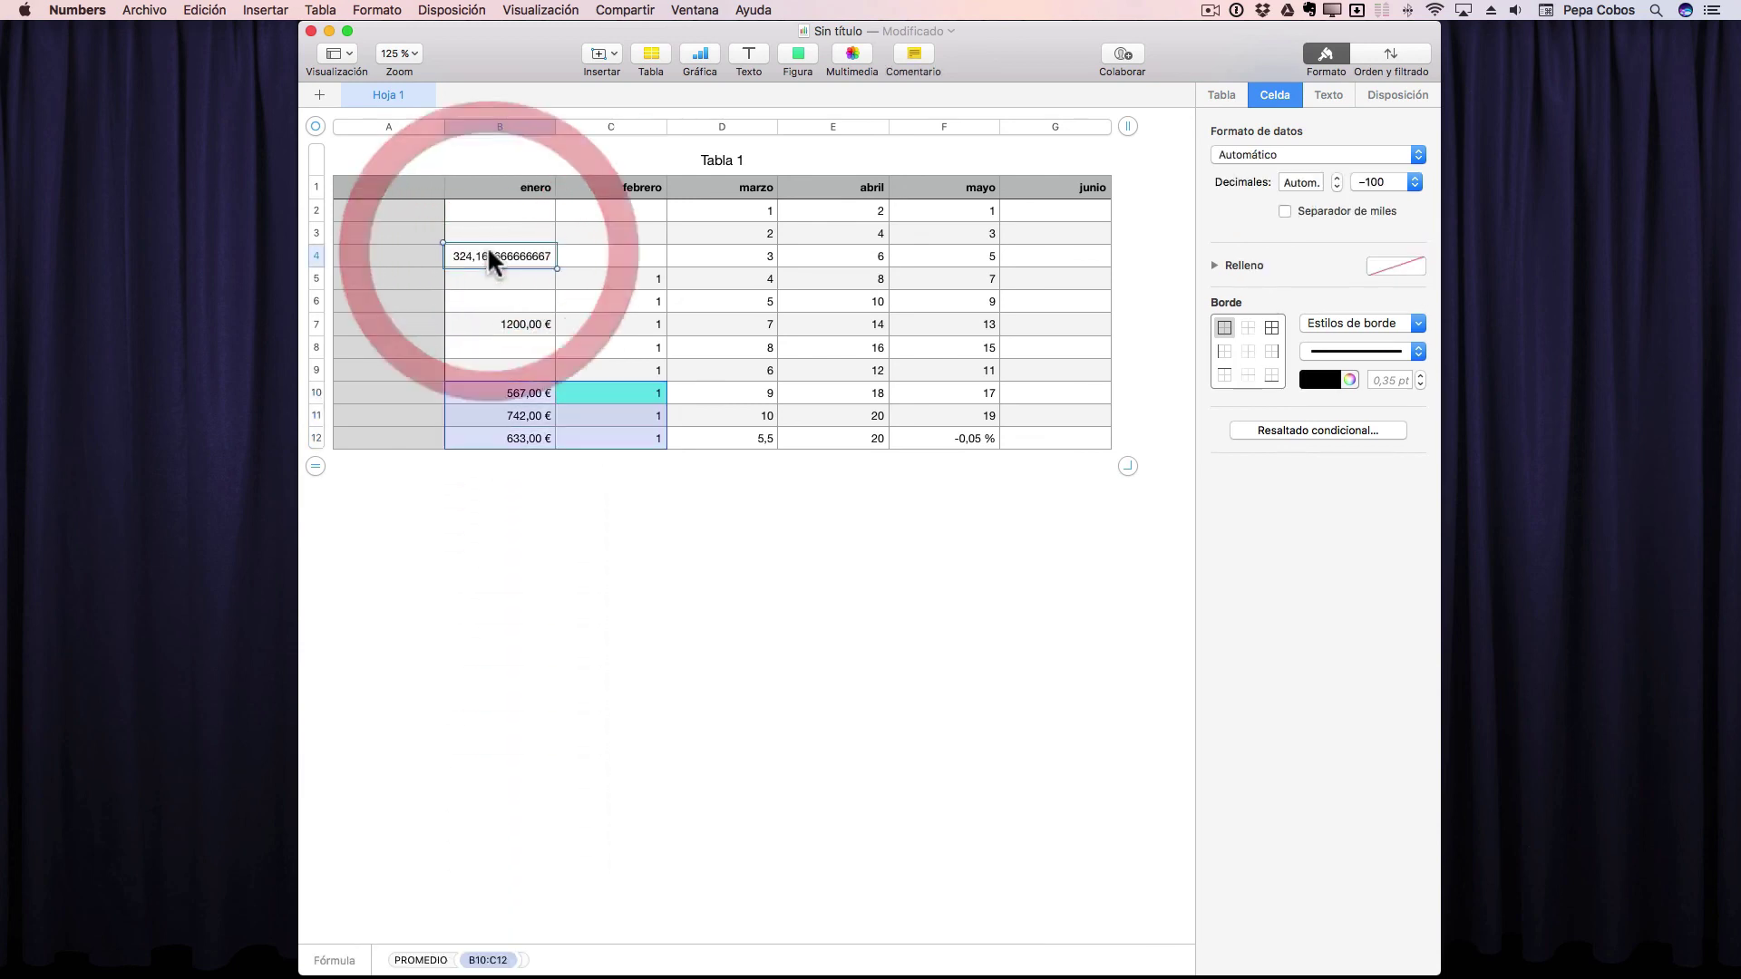
{"action": "double_click", "coordinate": [488, 255]}
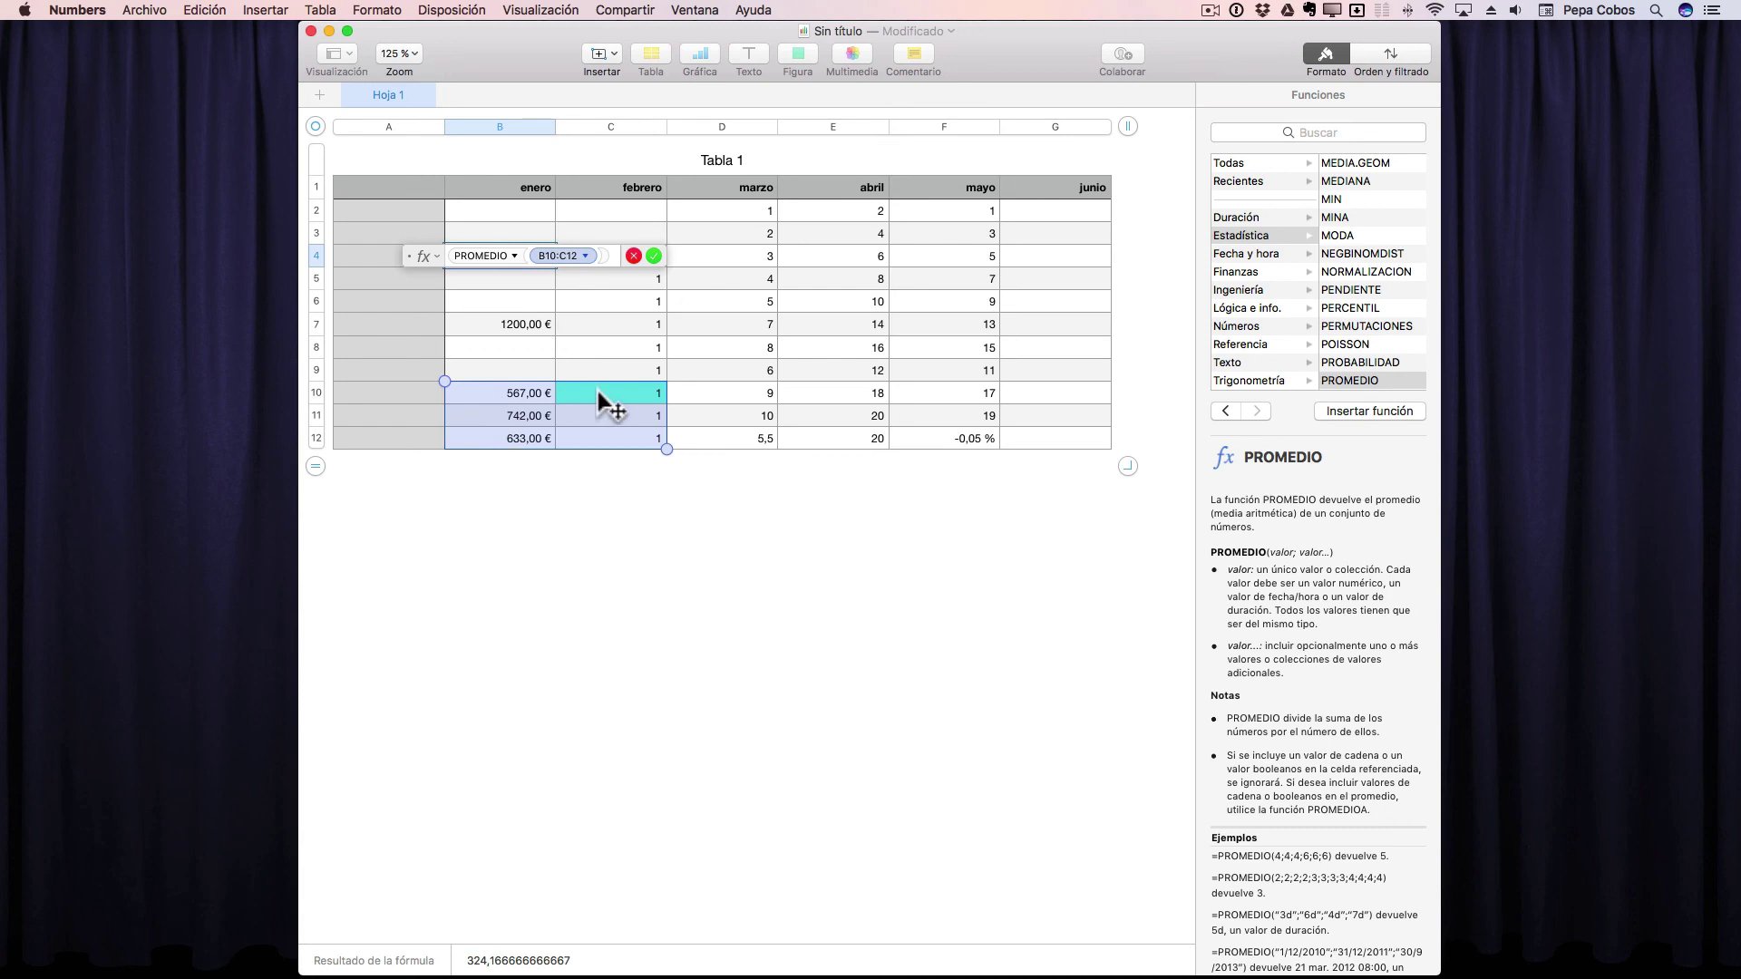
{"action": "left_click", "coordinate": [654, 256]}
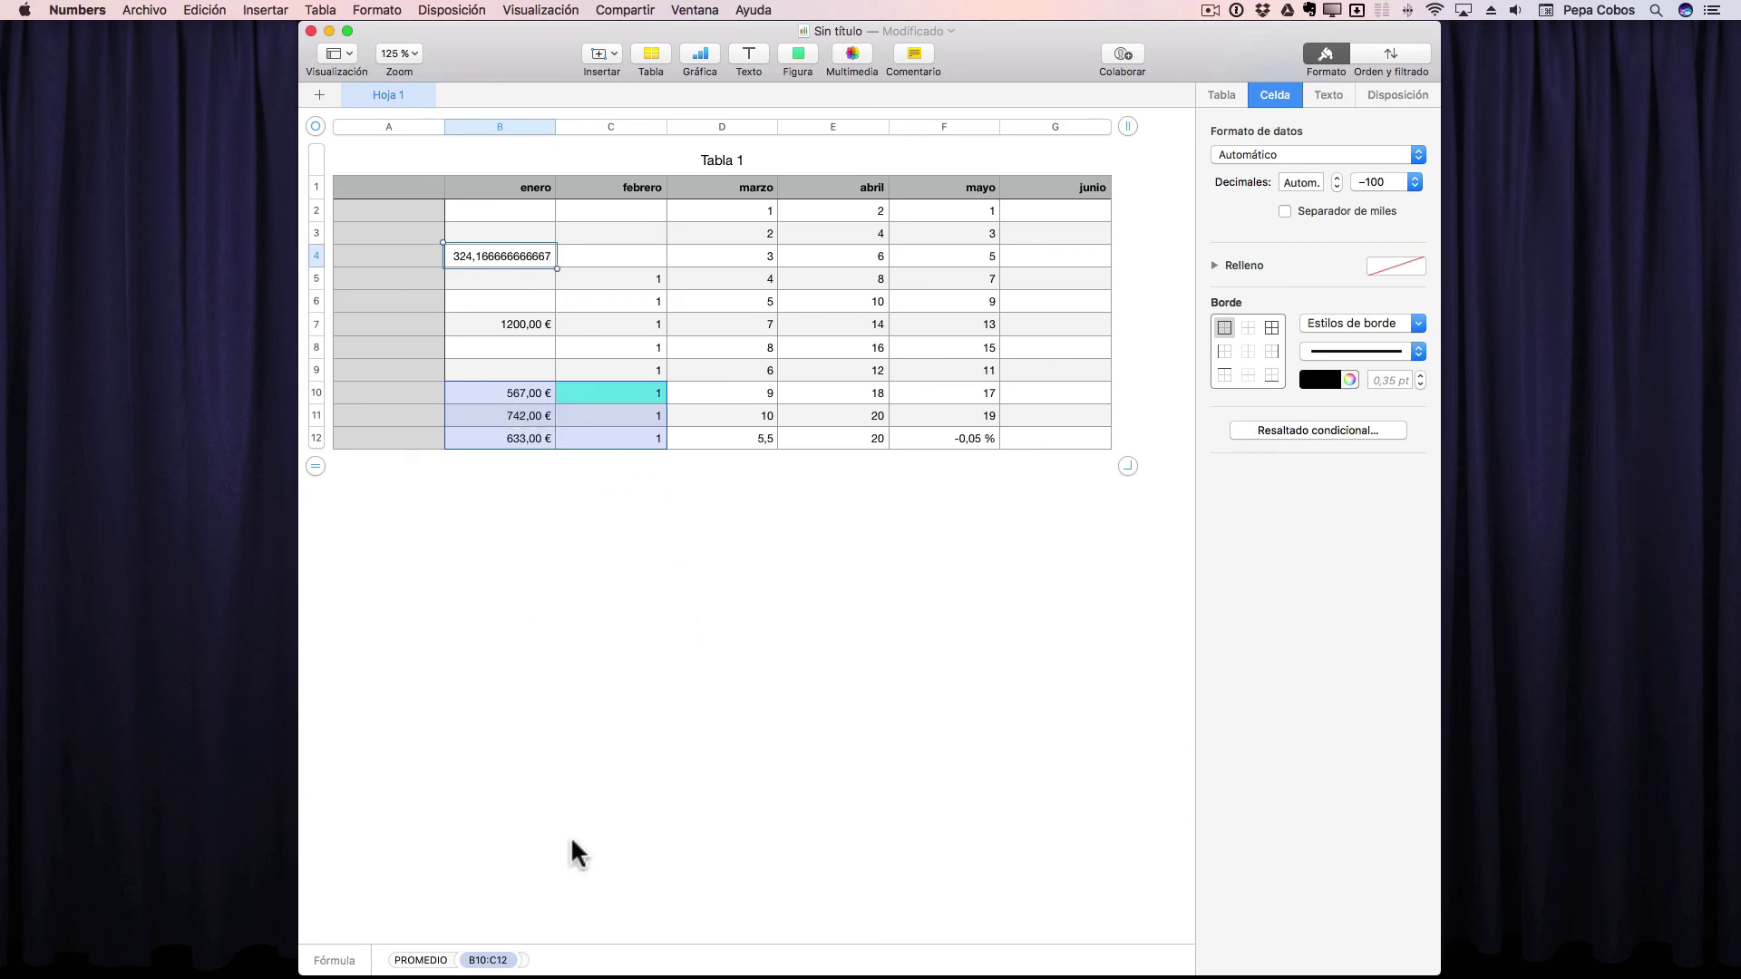
{"action": "left_click", "coordinate": [544, 720]}
{"action": "left_click", "coordinate": [514, 390]}
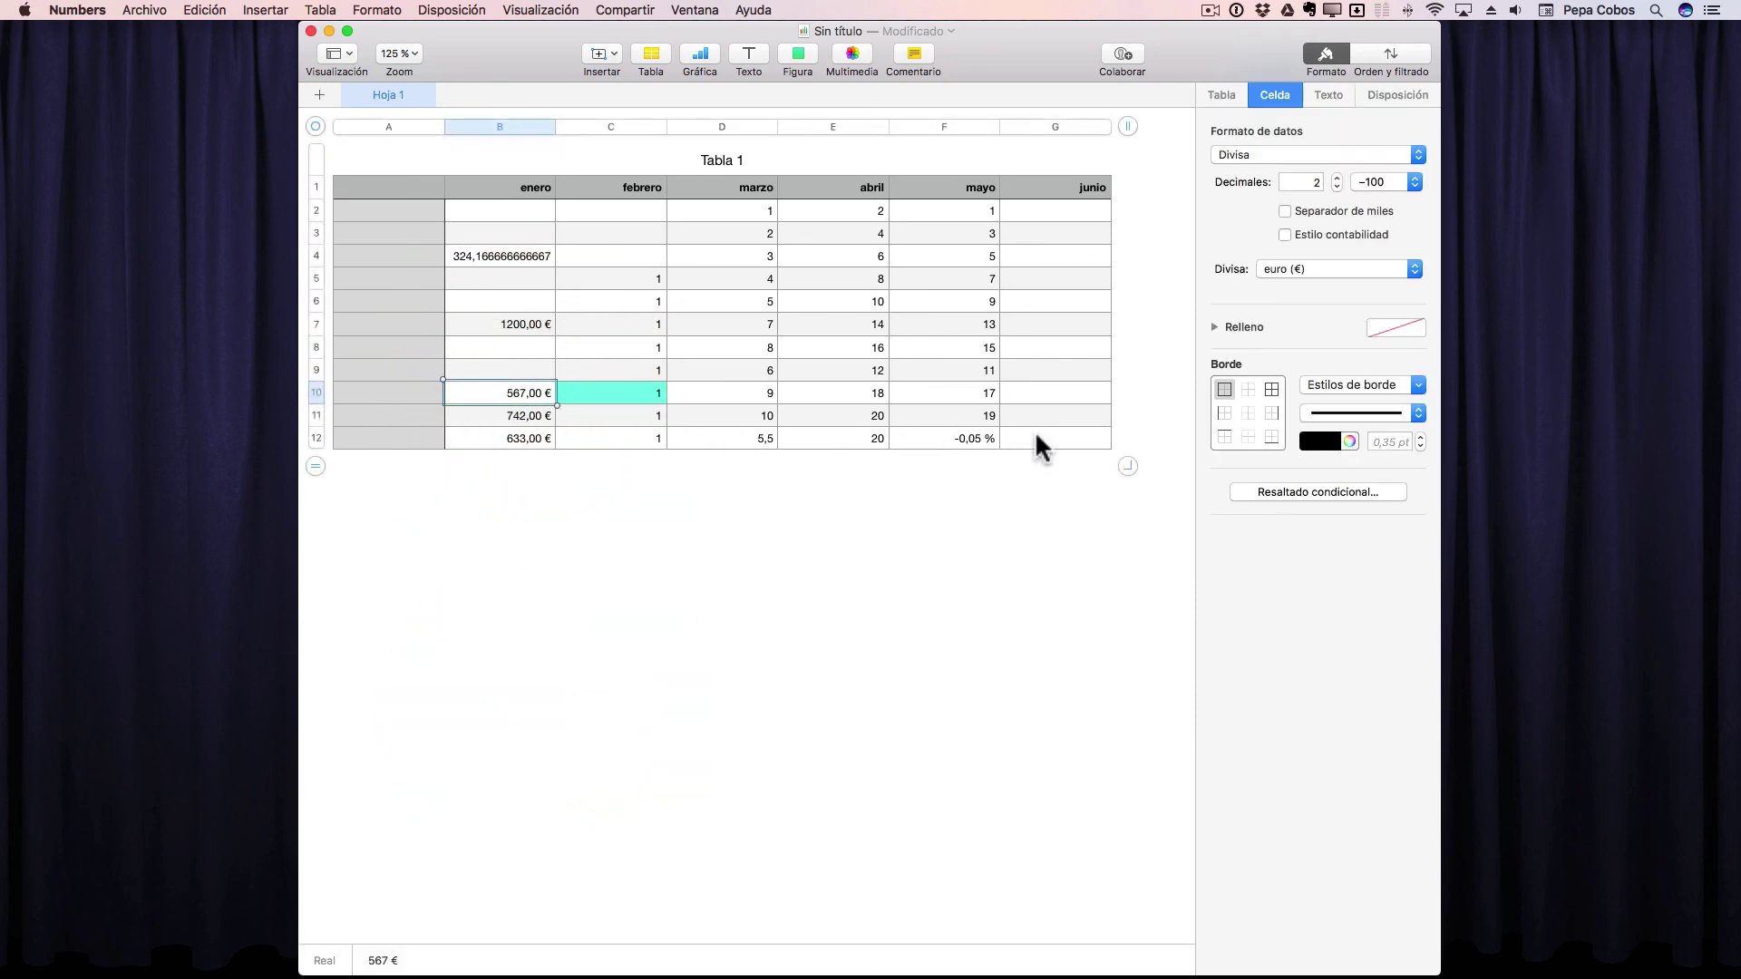
{"action": "left_click", "coordinate": [969, 439], "text": "shift"}
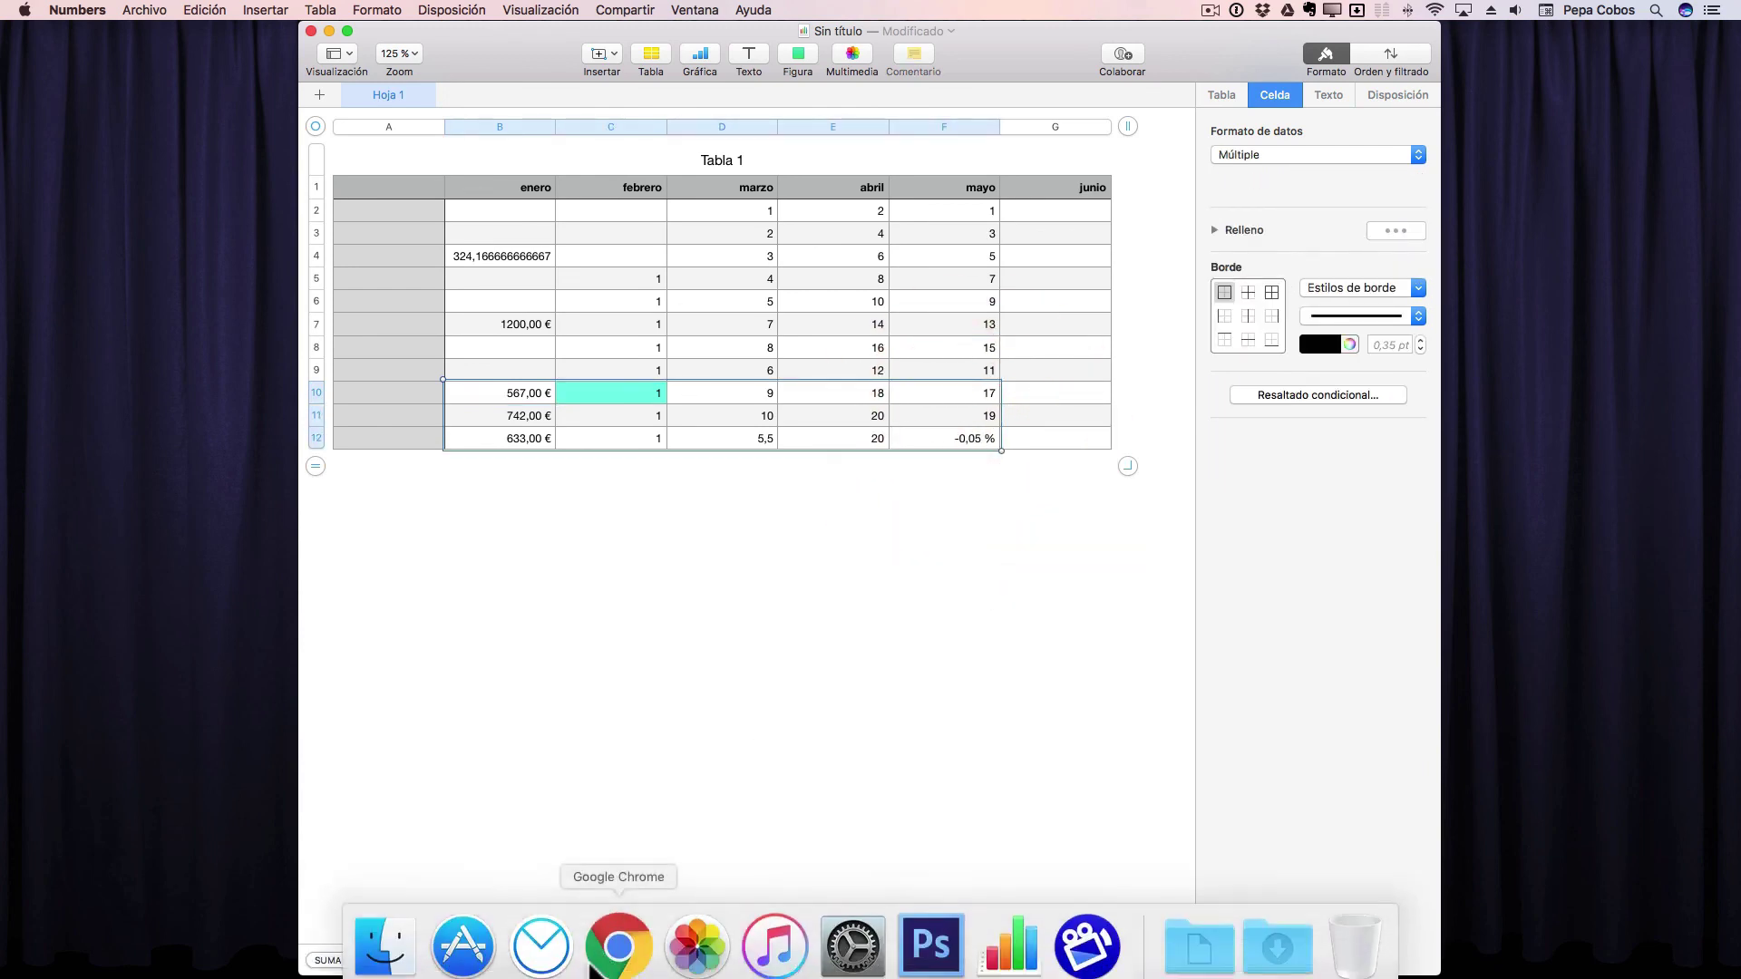
{"action": "mouse_move", "coordinate": [335, 960]}
{"action": "left_mouse_down"}
{"action": "mouse_move", "coordinate": [415, 923]}
{"action": "mouse_move", "coordinate": [1017, 389]}
{"action": "left_mouse_up"}
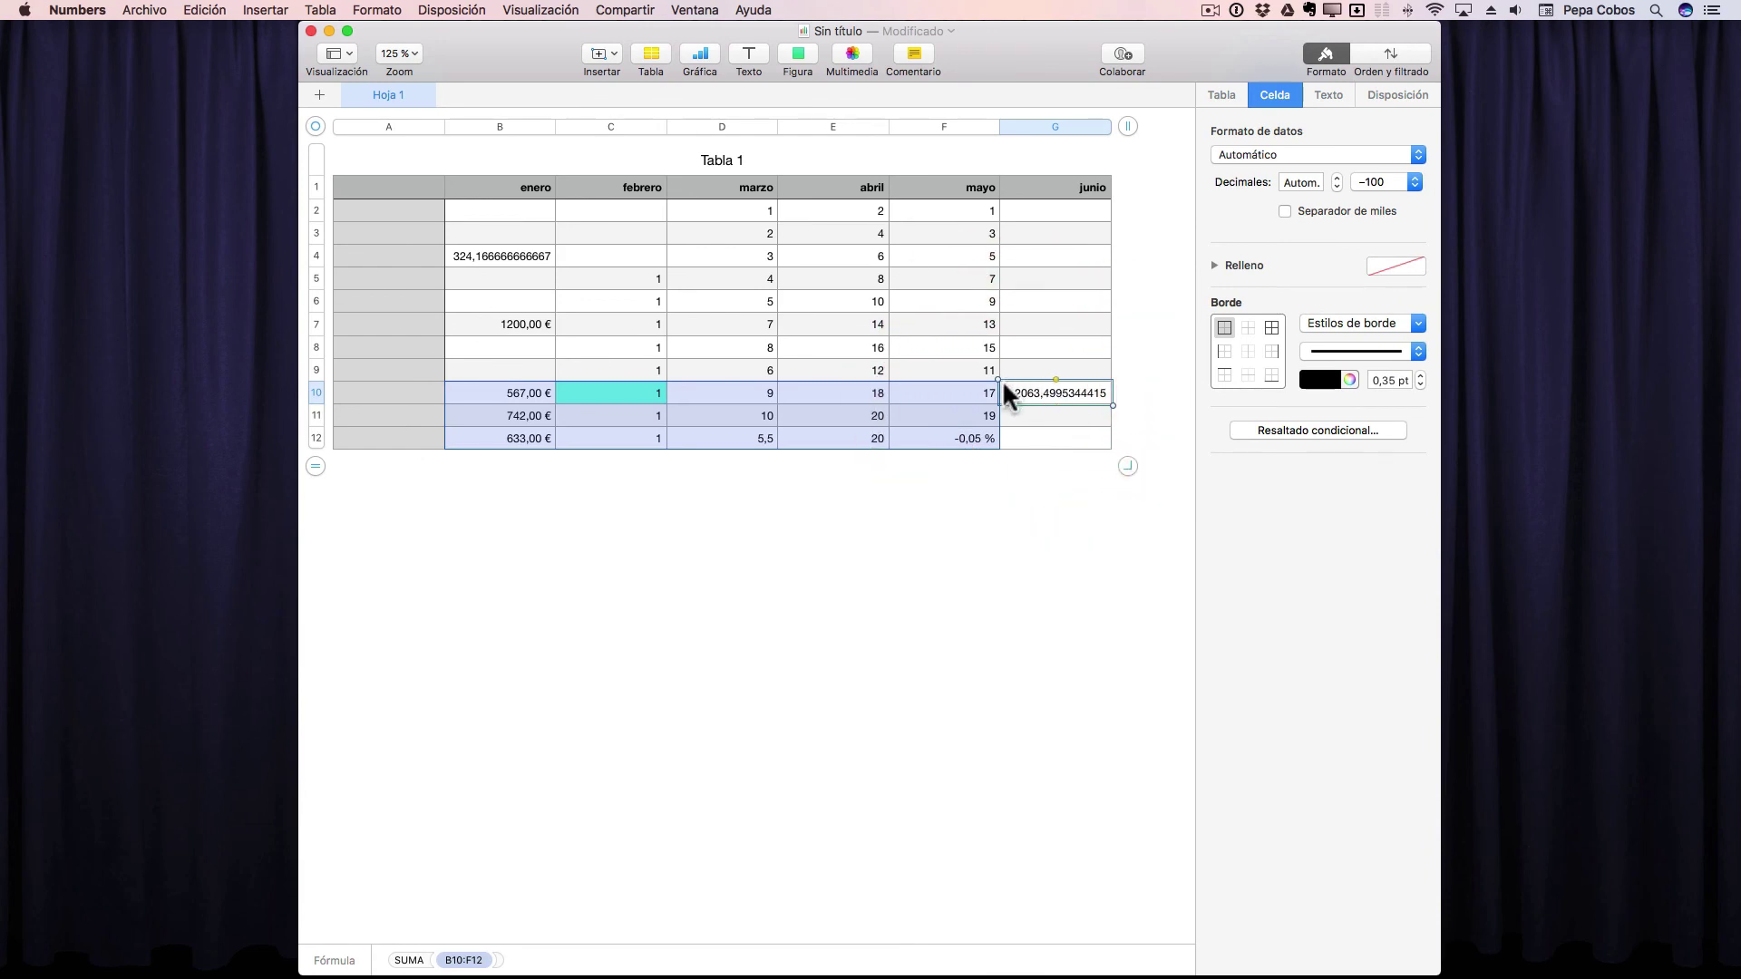
{"action": "double_click", "coordinate": [1085, 388]}
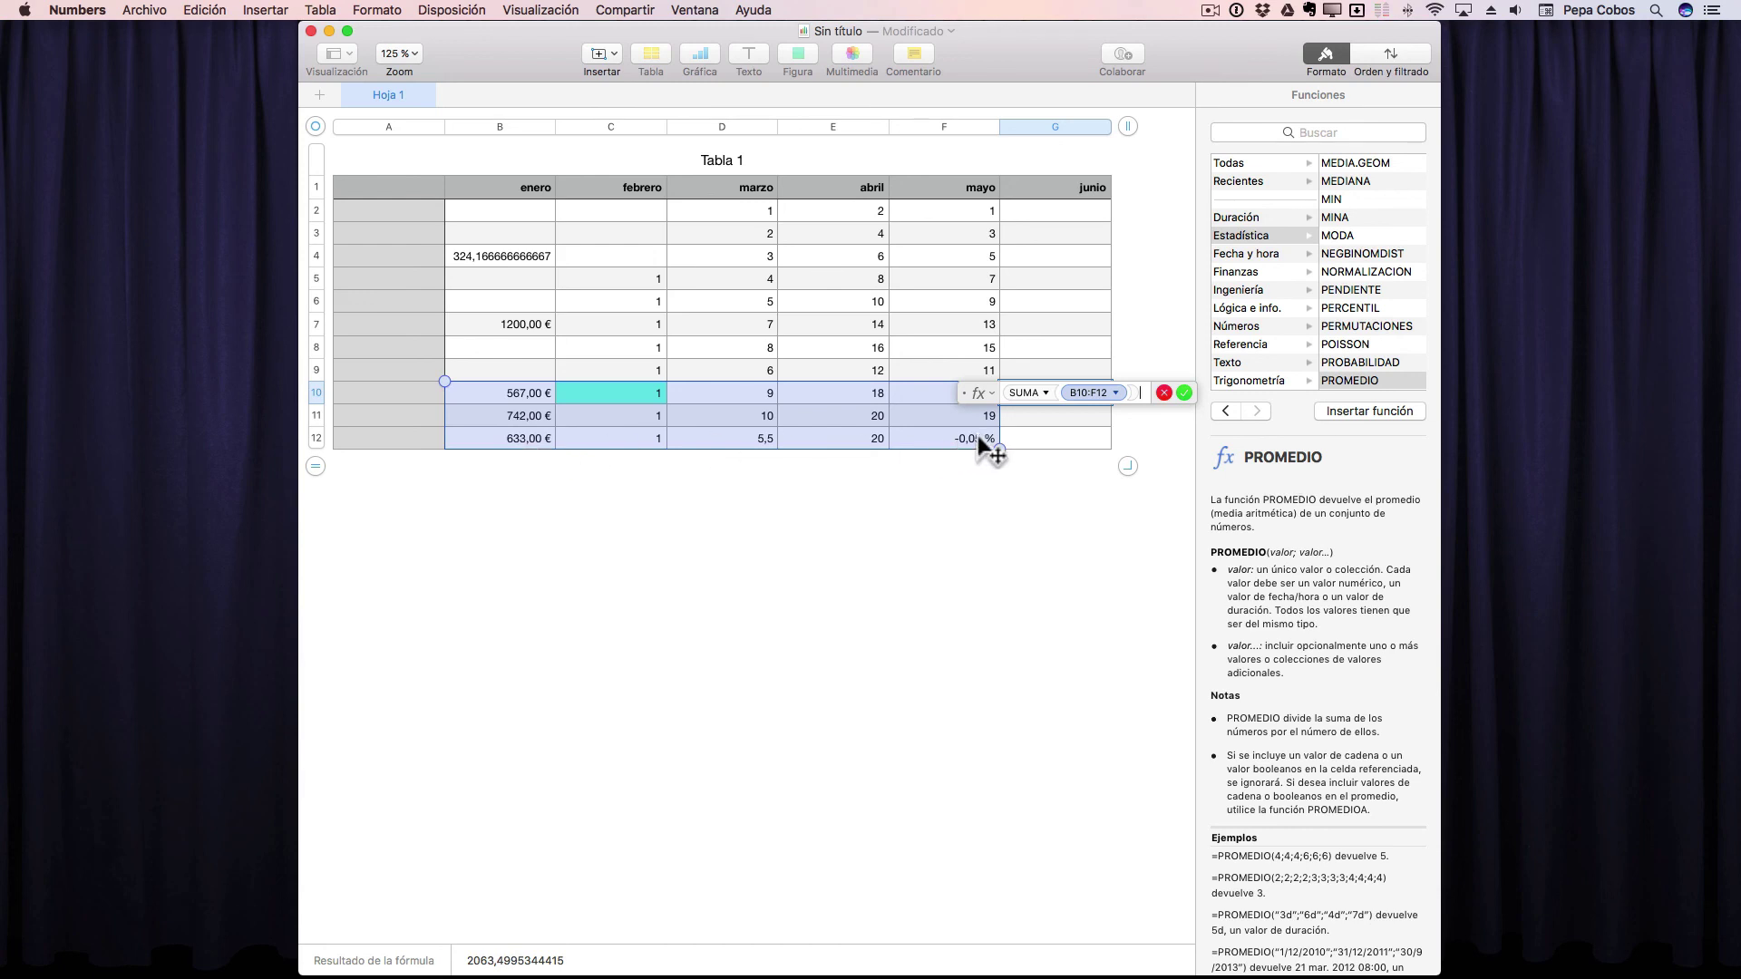
{"action": "scroll", "coordinate": [976, 433], "scroll_direction": "left", "scroll_amount": 1}
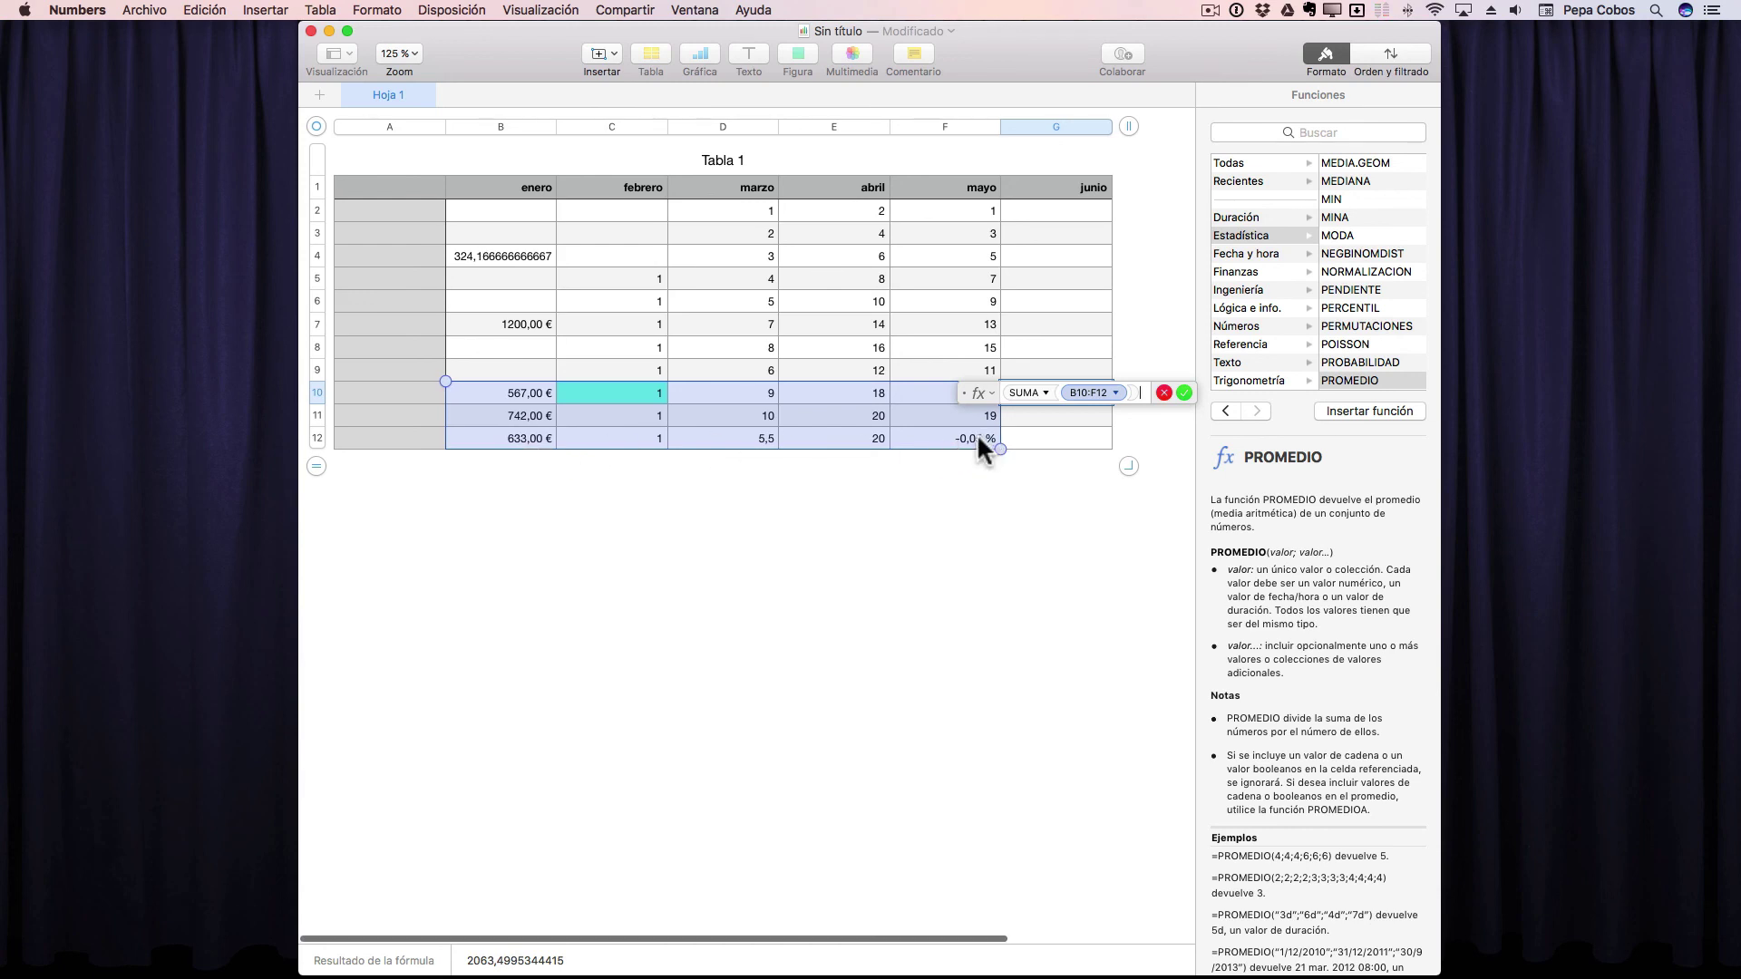
{"action": "left_click", "coordinate": [1185, 393]}
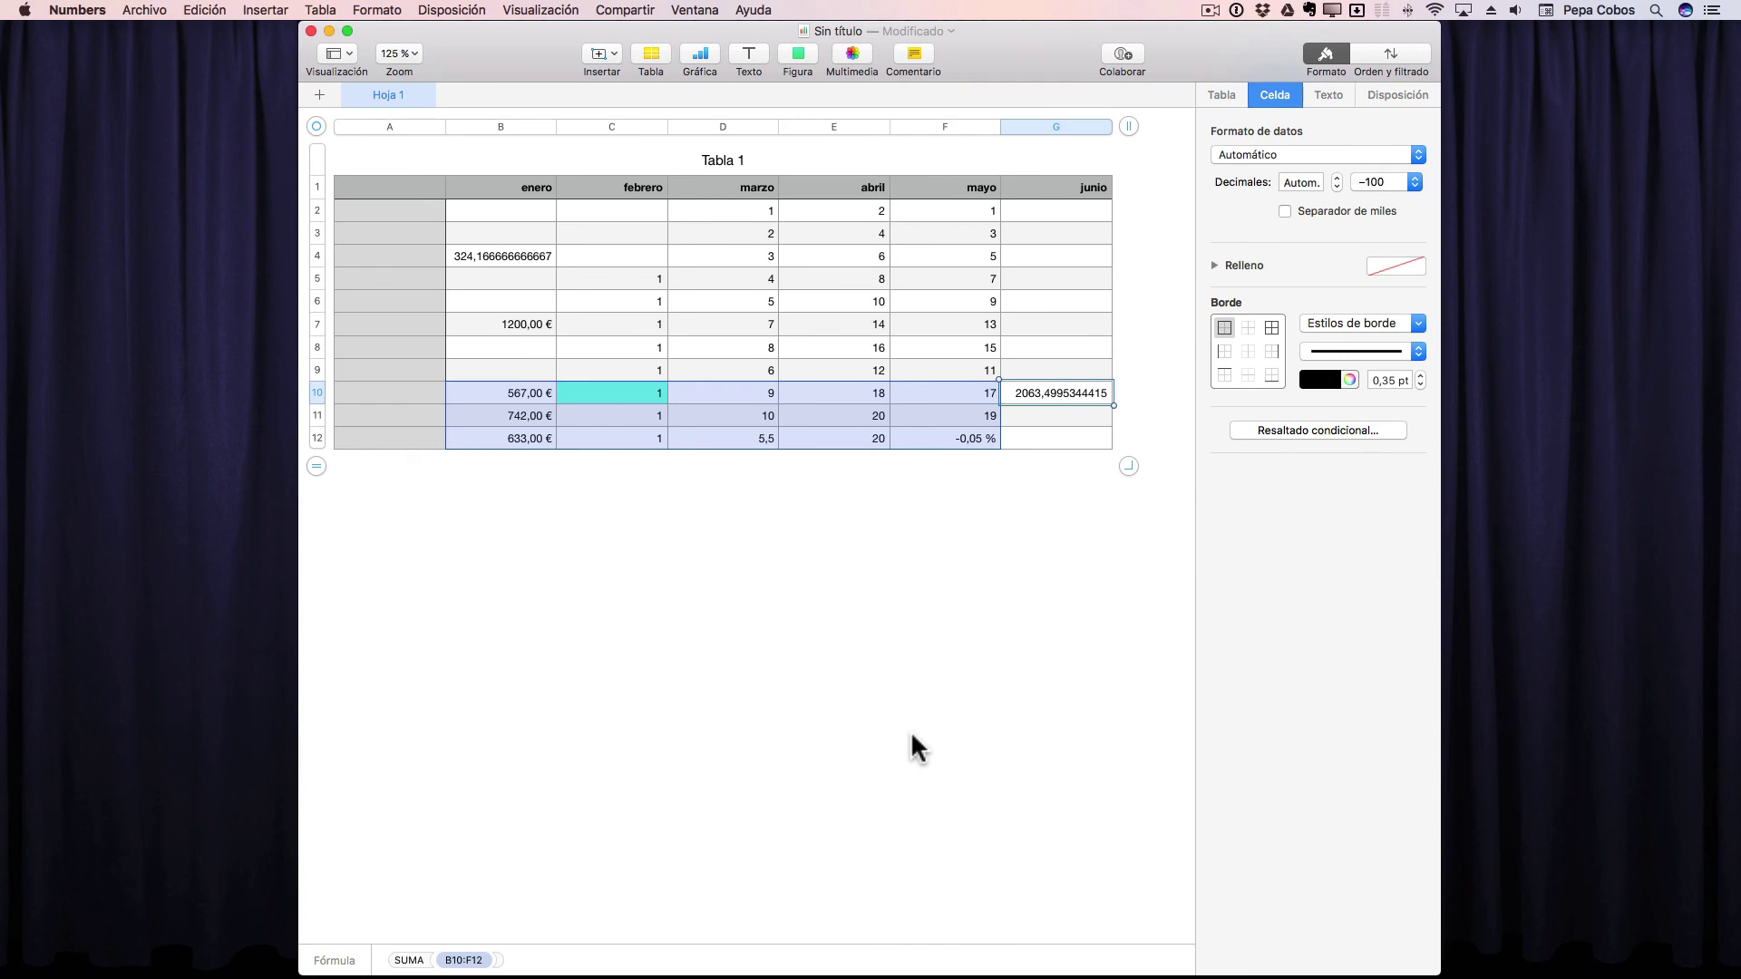